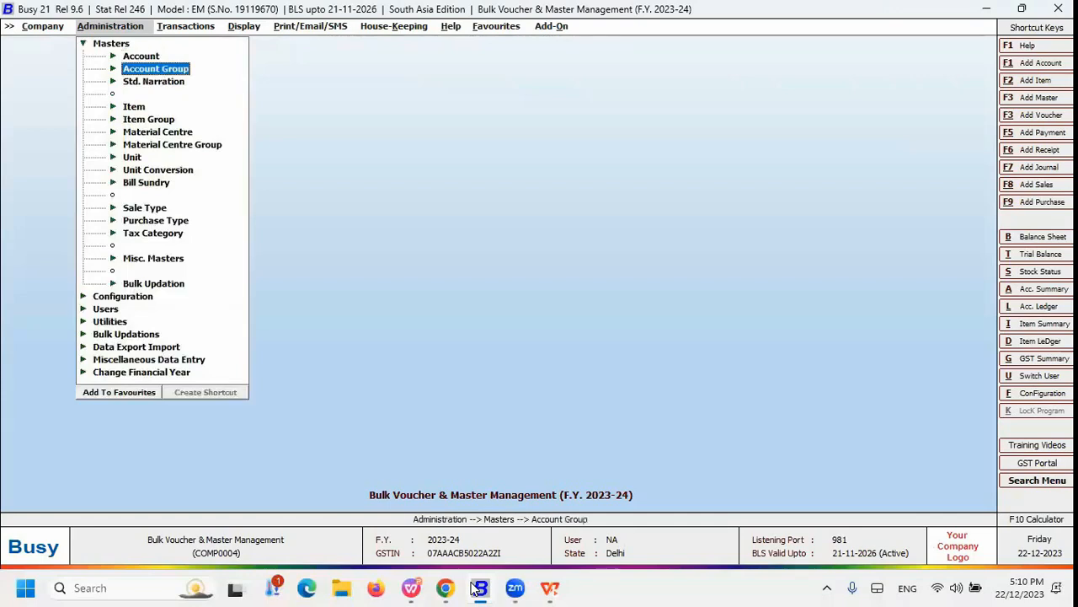
- Expand Bulk Updation under Masters, view the Multiple Tax Category Creation/Modification screen and close it
key(Up)
key(Return)
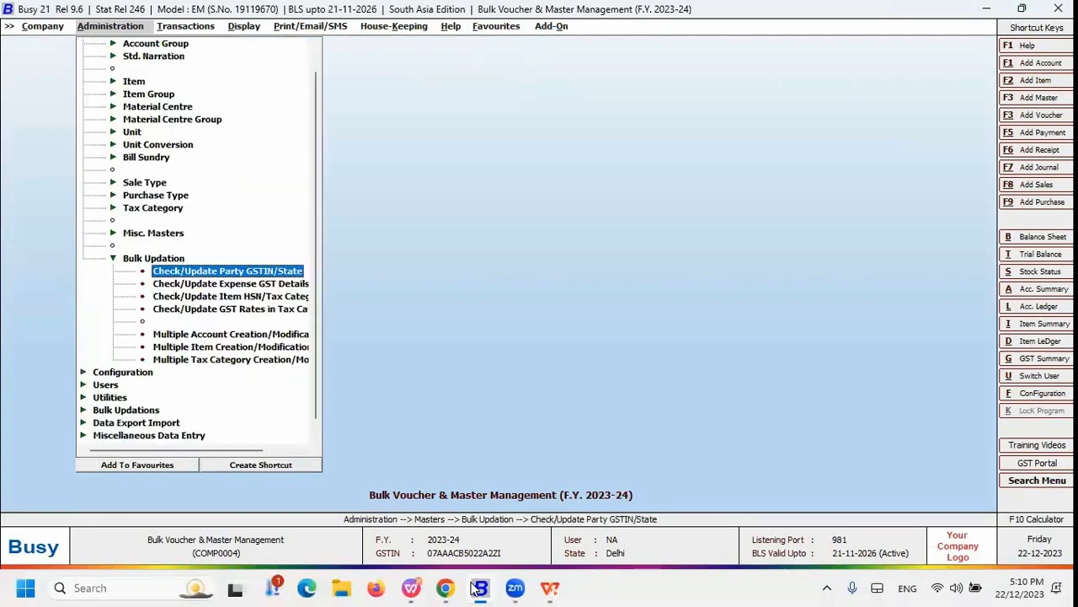
key(Down)
key(Down)
key(Down)
key(Down)
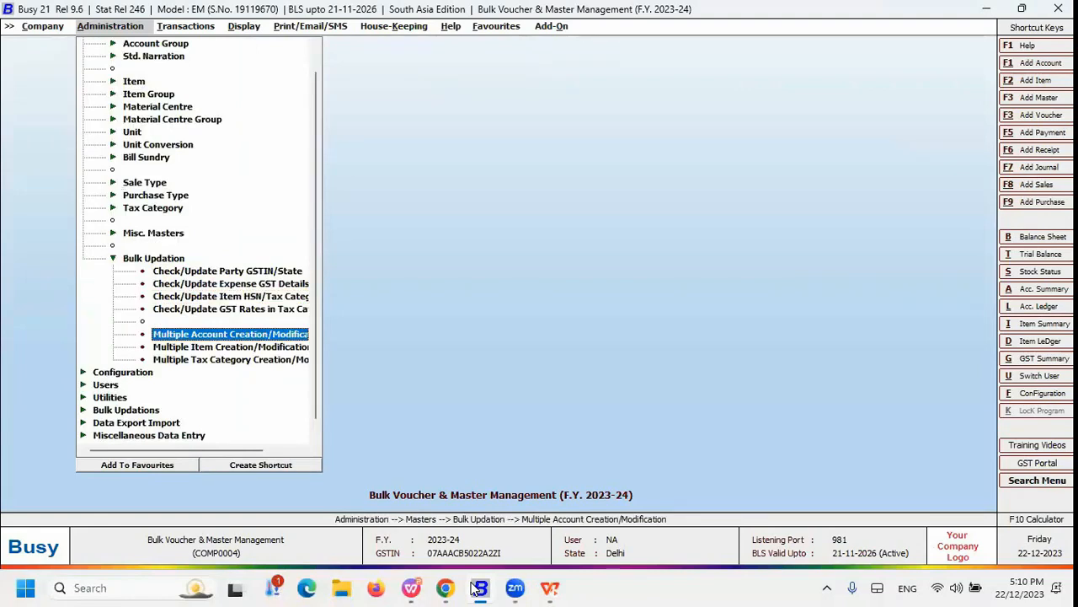
key(Down)
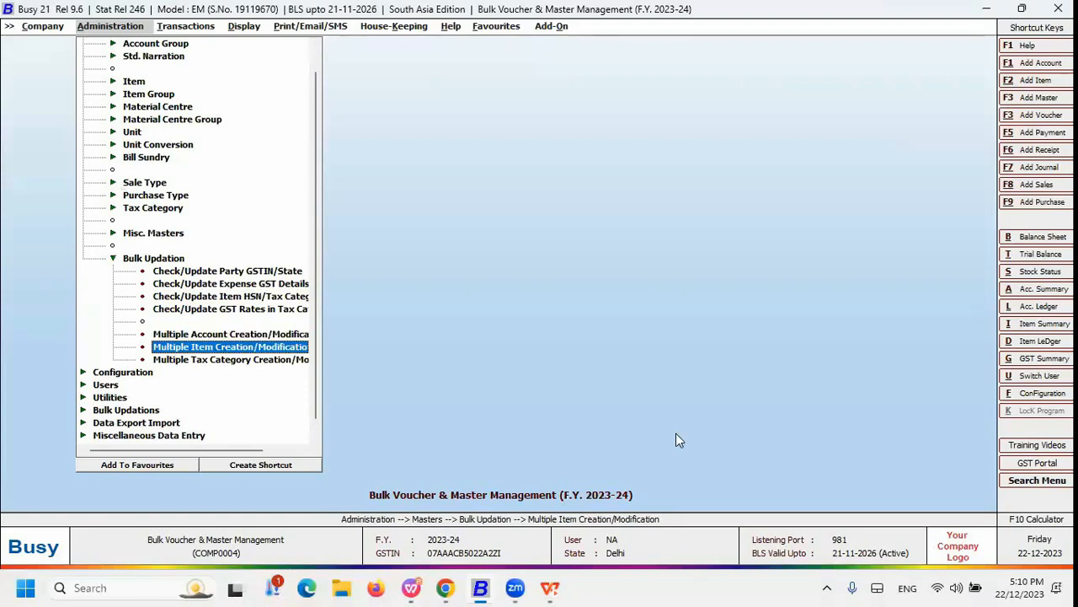
key(Return)
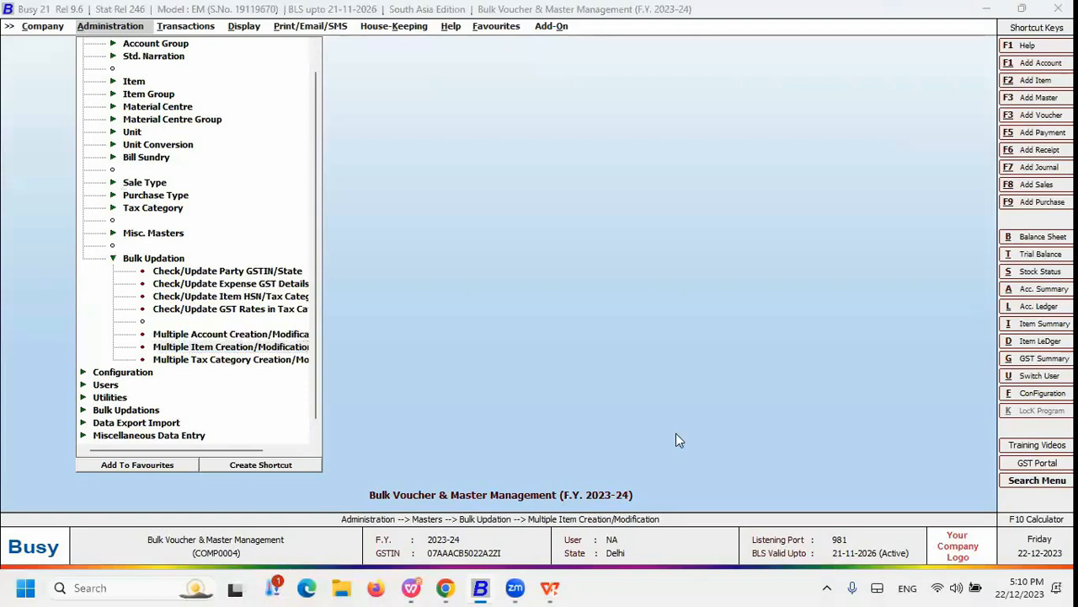
click(245, 364)
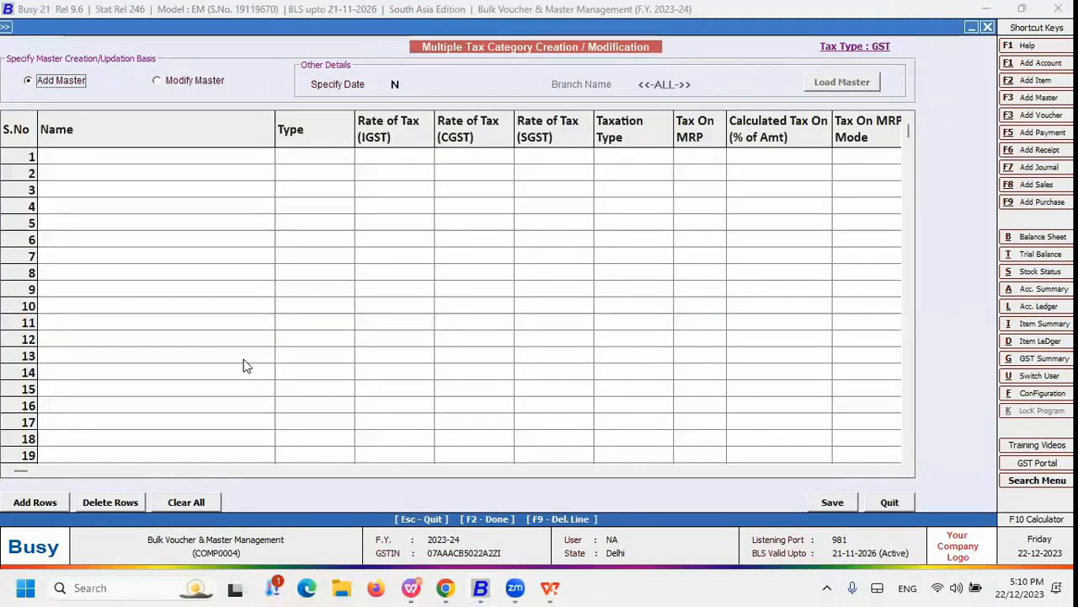
key(Escape)
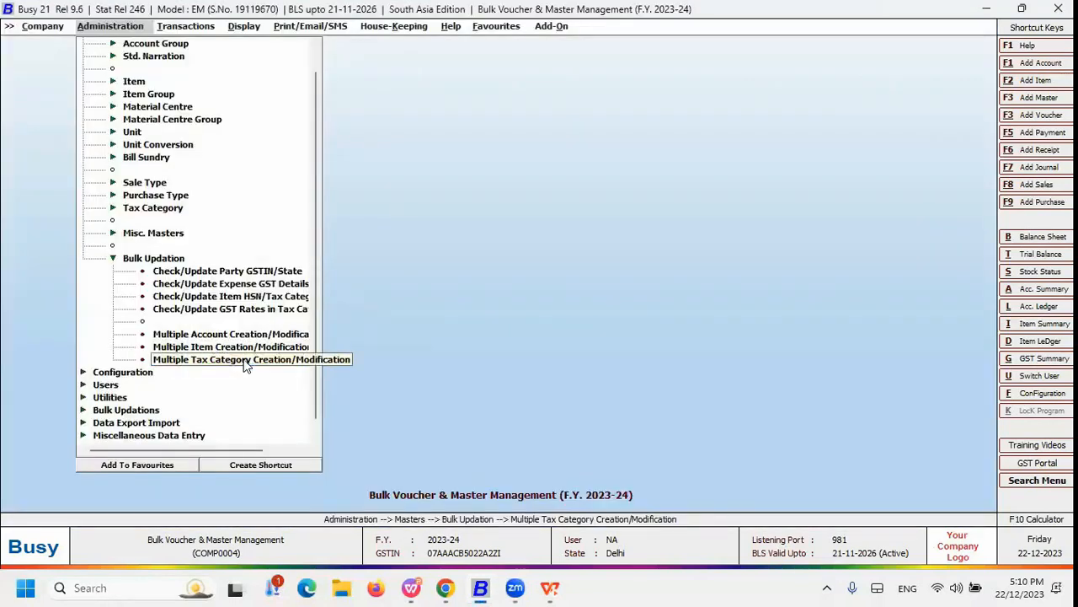
- Collapse the Masters group and expand the separate Bulk Updations group under Administration
key(Up)
key(Up)
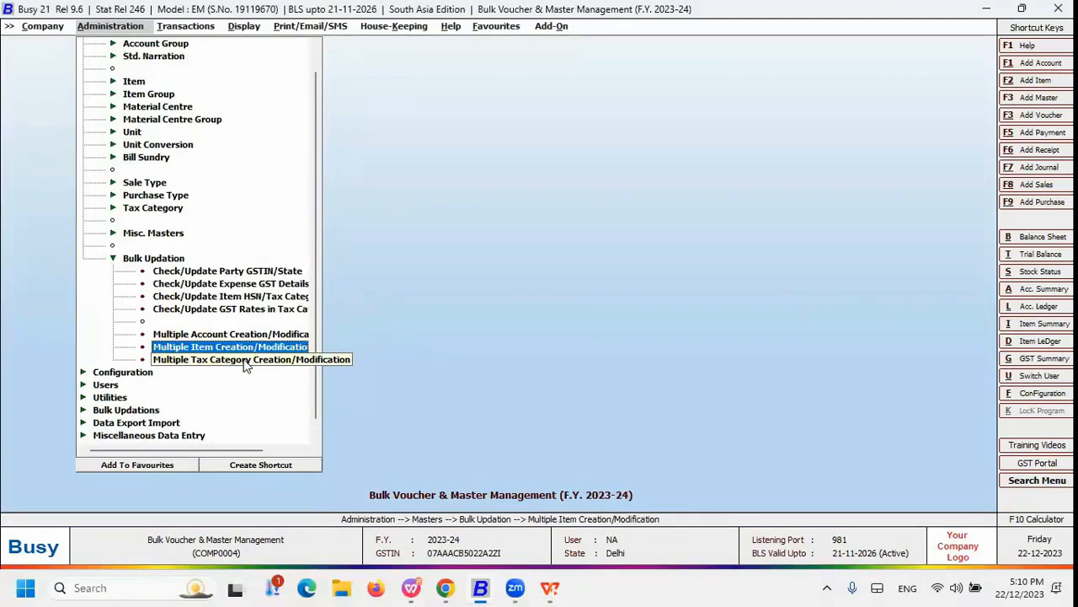
key(Down)
key(Up)
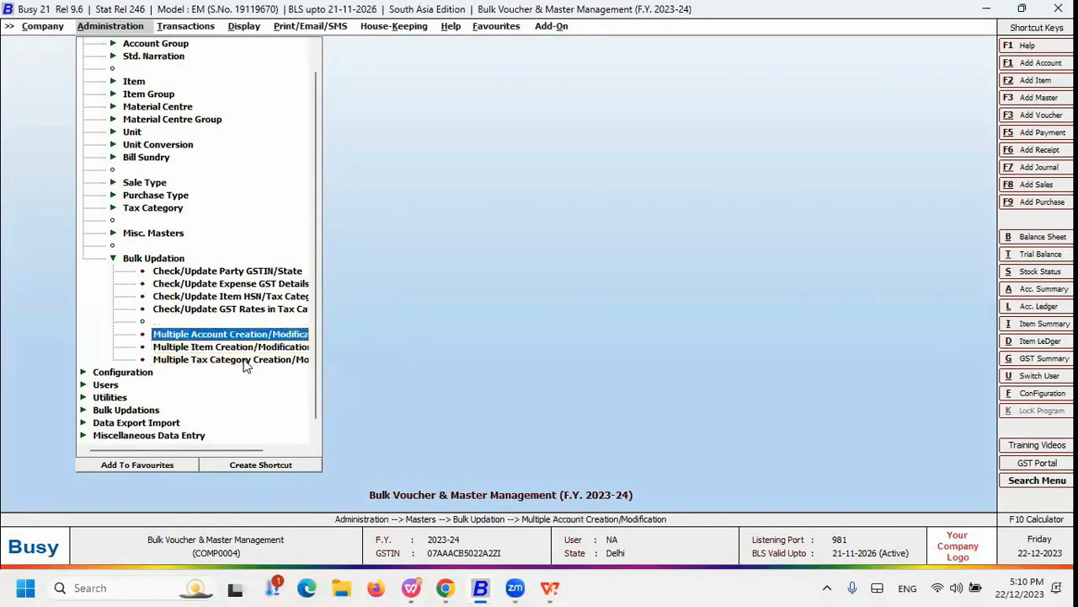
key(Down)
key(Up)
key(Left)
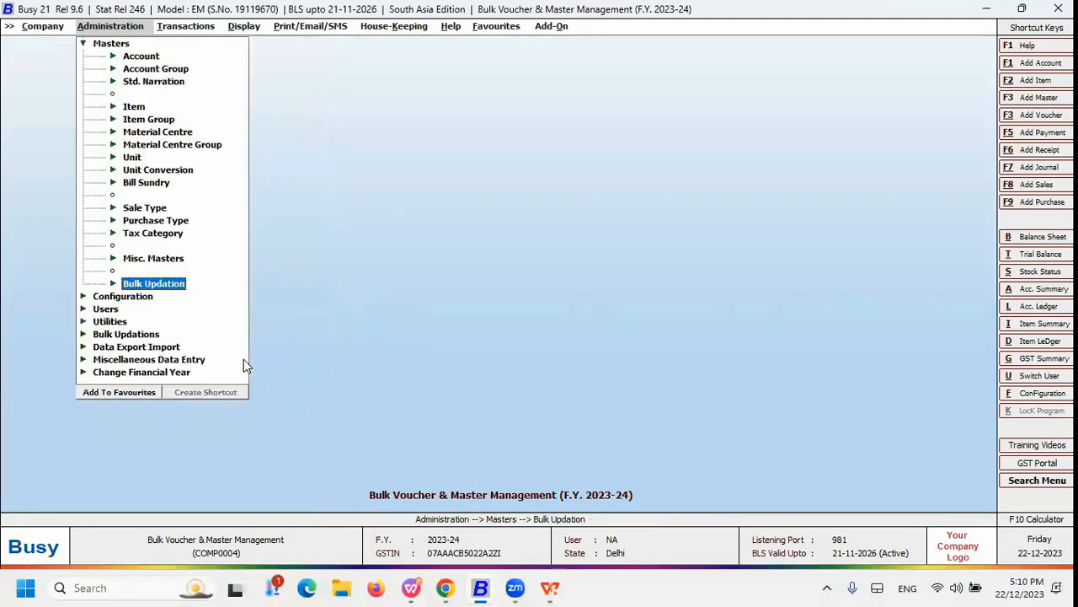
key(Left)
key(Down)
key(Down)
key(Down)
key(Down)
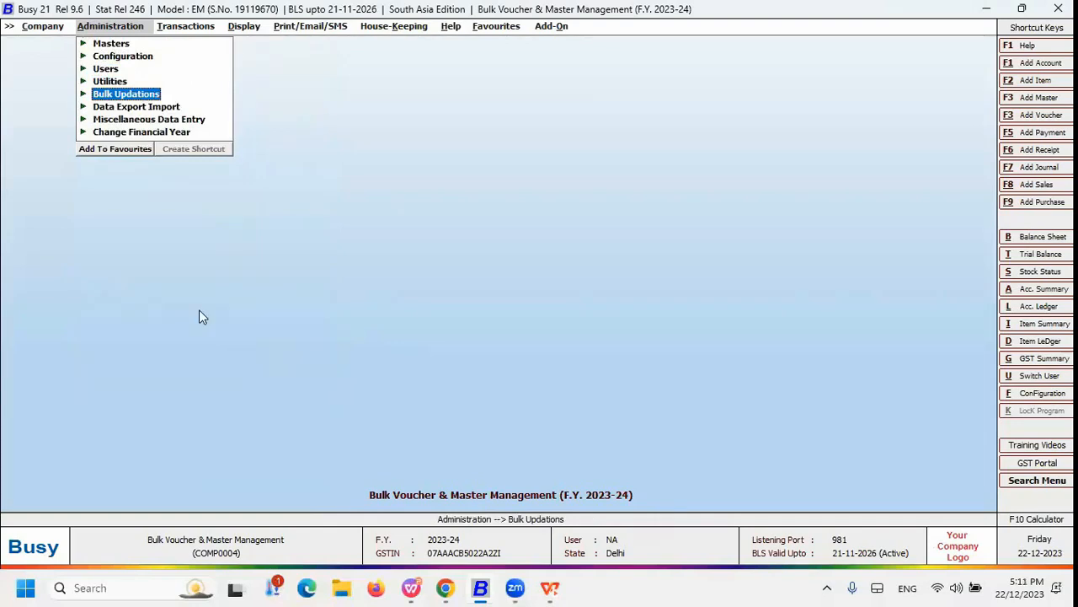
click(111, 95)
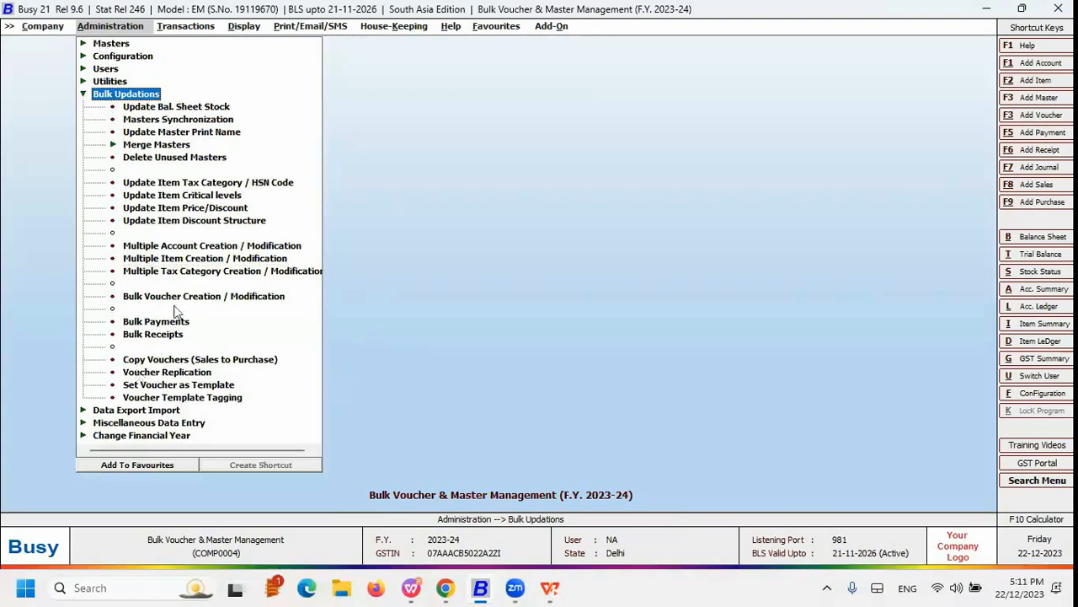
- Look through the Bulk Updations entries for multiple account, item and tax category creation and for bulk voucher creation
key(Down)
key(Down)
key(Down)
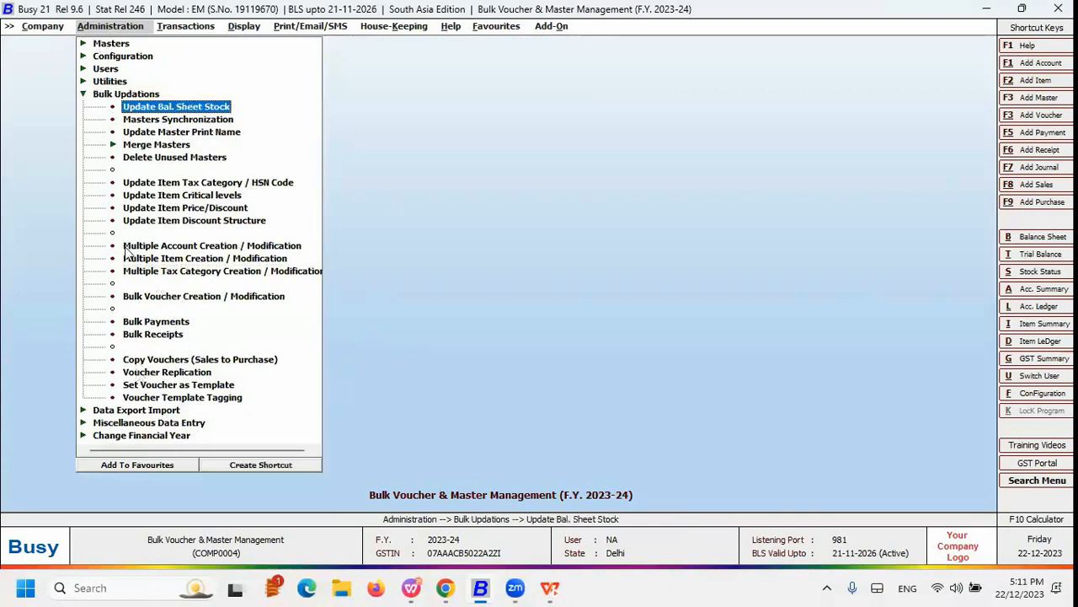
click(126, 246)
key(Down)
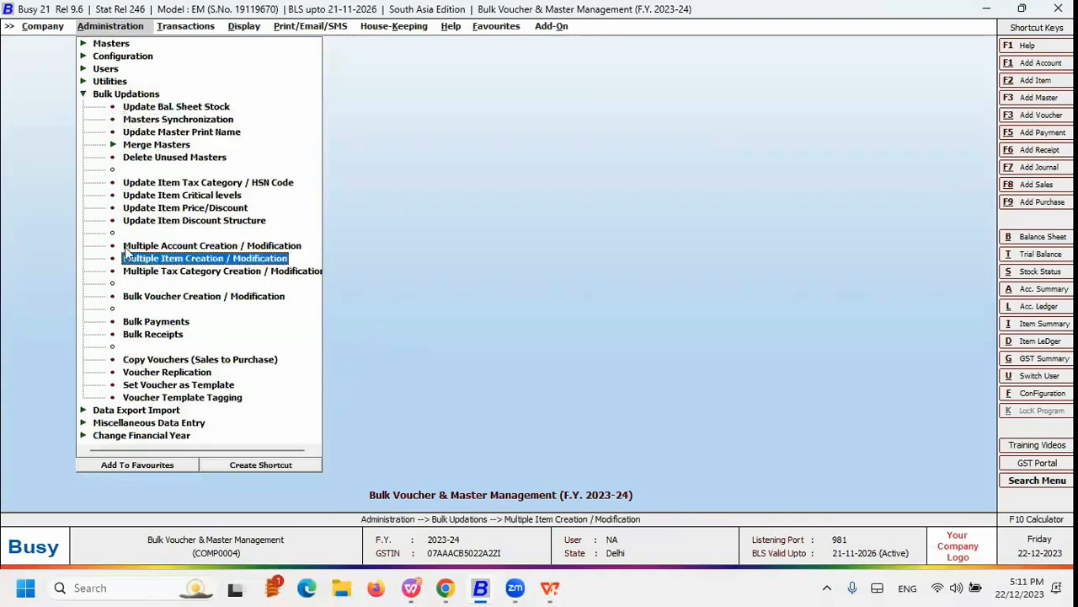
key(Down)
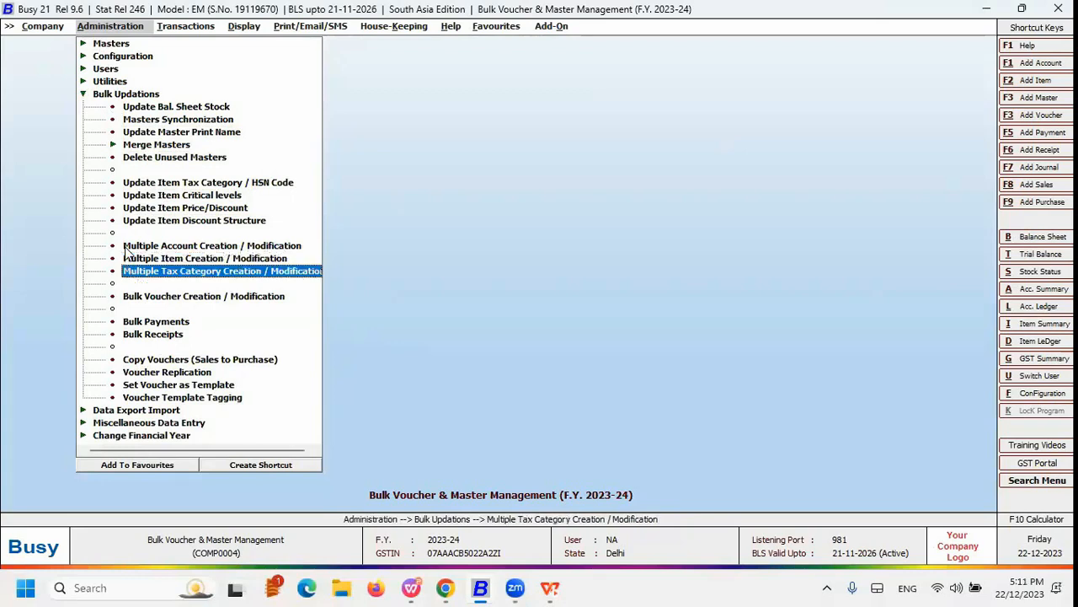
key(Down)
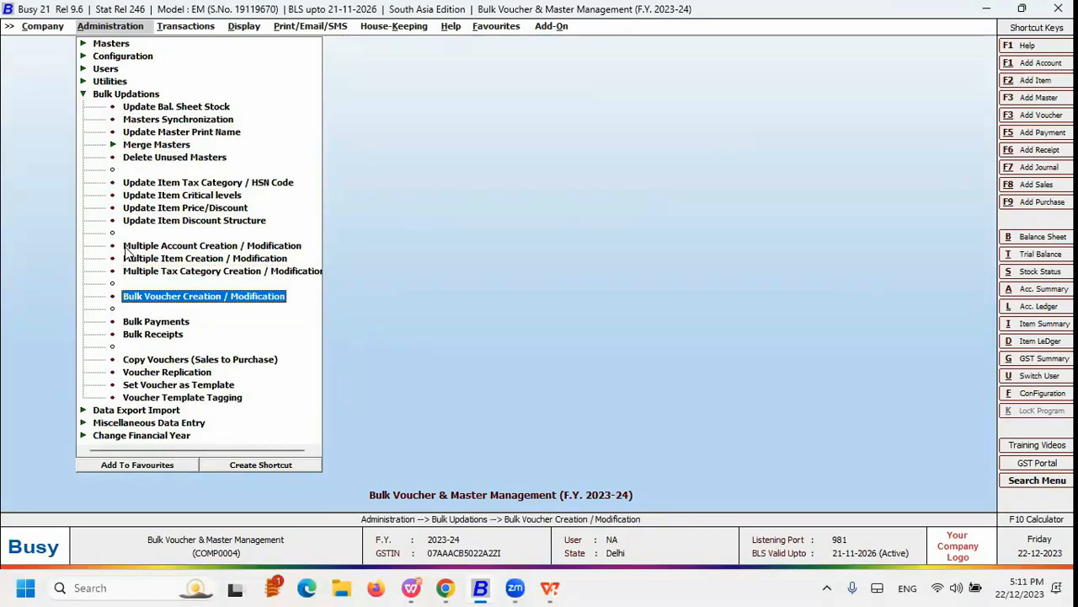
- Go back to the Masters group under Administration and expand its list of master types
key(Up)
key(Down)
key(Up)
key(Up)
key(Up)
key(Up)
key(Up)
key(Up)
key(Up)
key(Up)
key(Up)
key(Up)
key(Up)
key(Up)
key(Up)
key(Up)
key(Up)
key(Up)
key(Up)
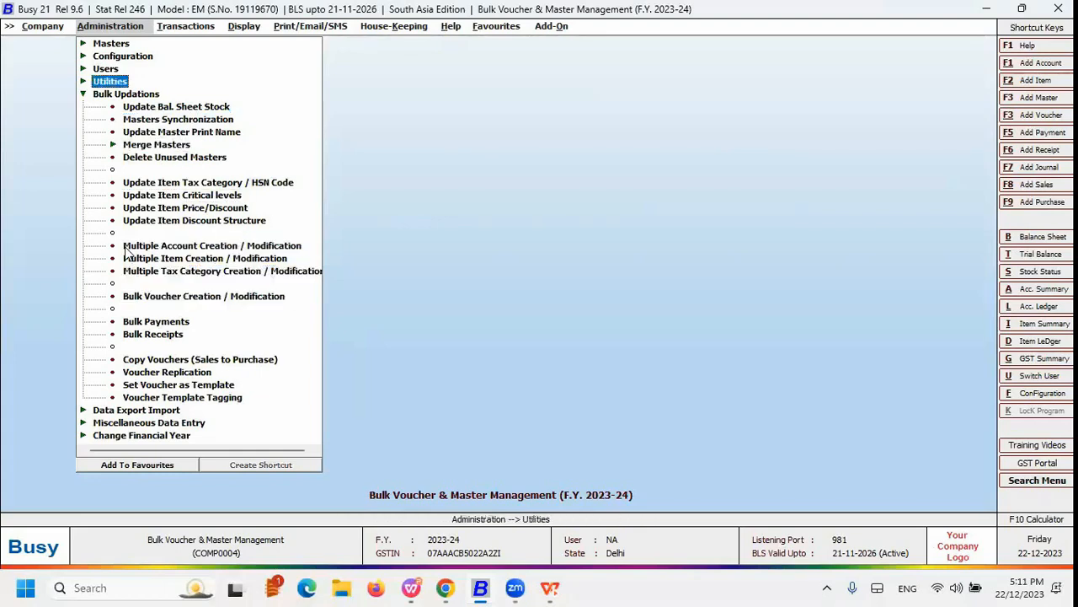
key(Down)
key(Down)
key(Down)
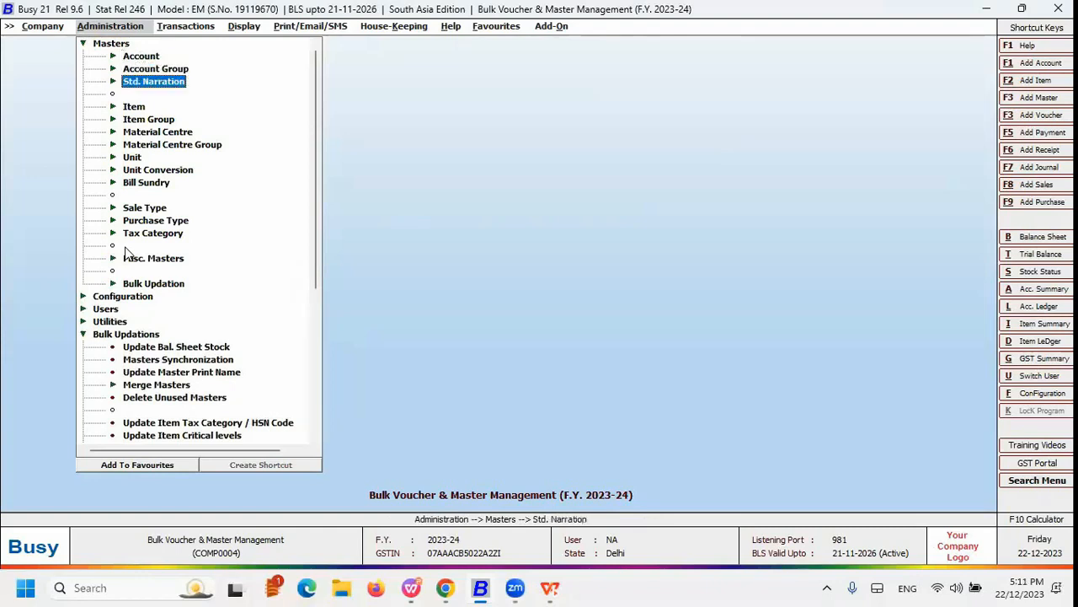
- Switch to WPS Office and show the Item List sheet of the Masters & Voucher workbook from its Name heading
click(412, 588)
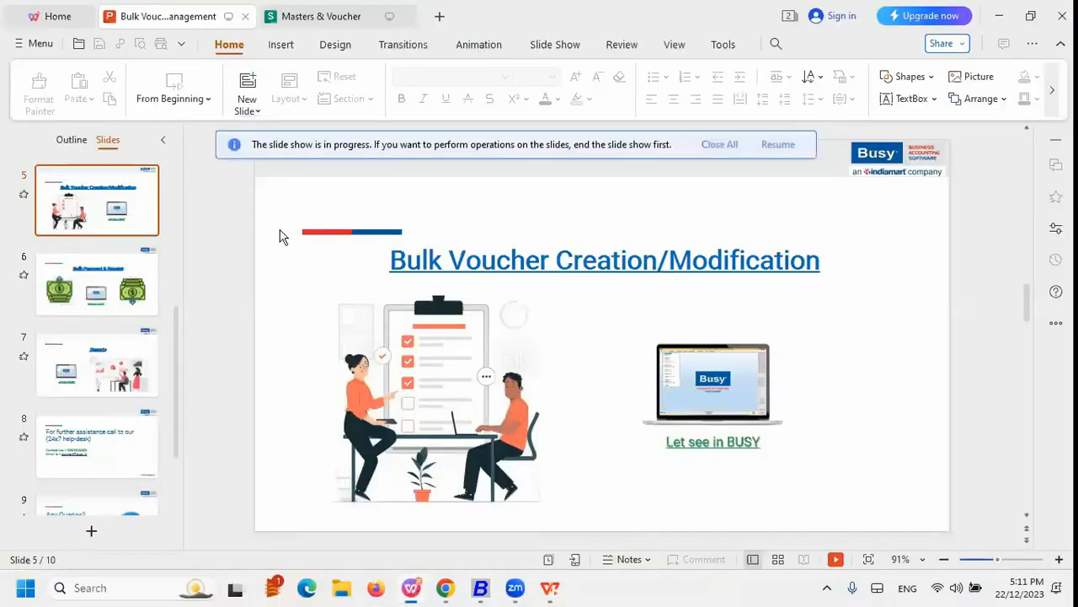
click(337, 26)
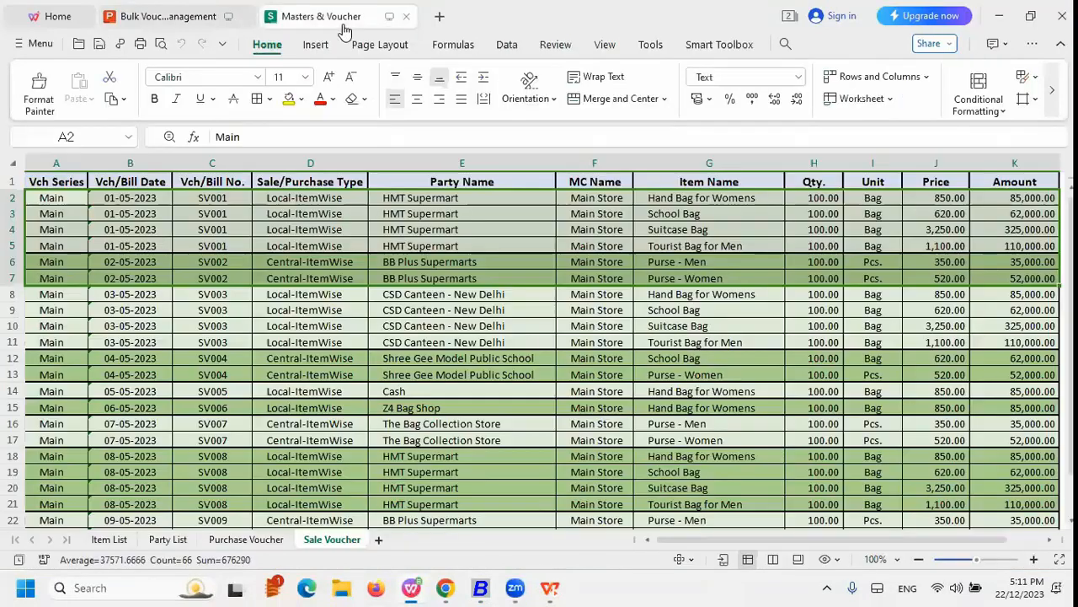
click(110, 540)
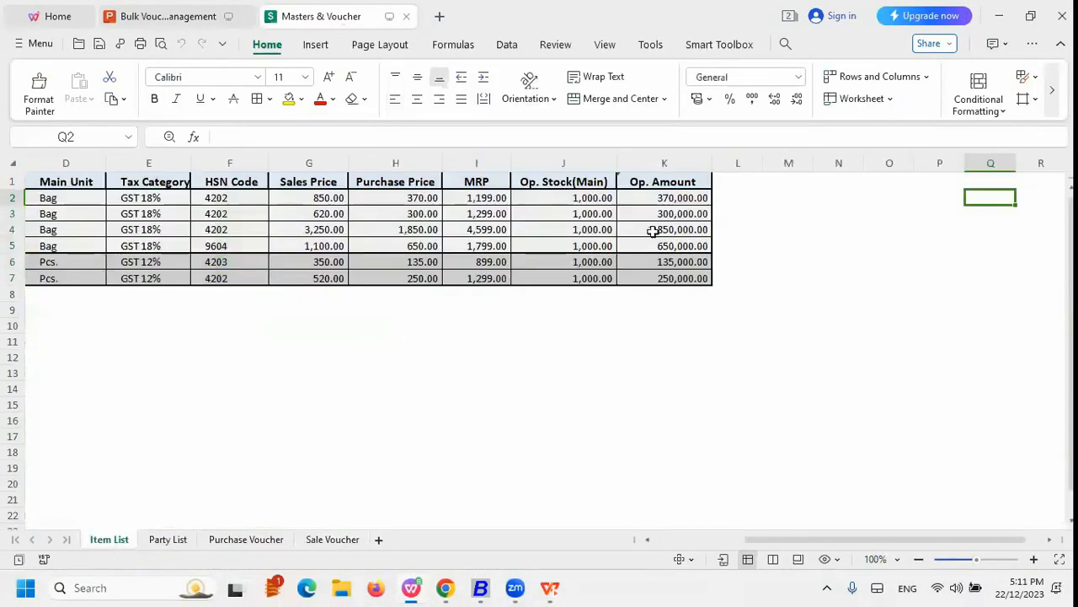
click(178, 279)
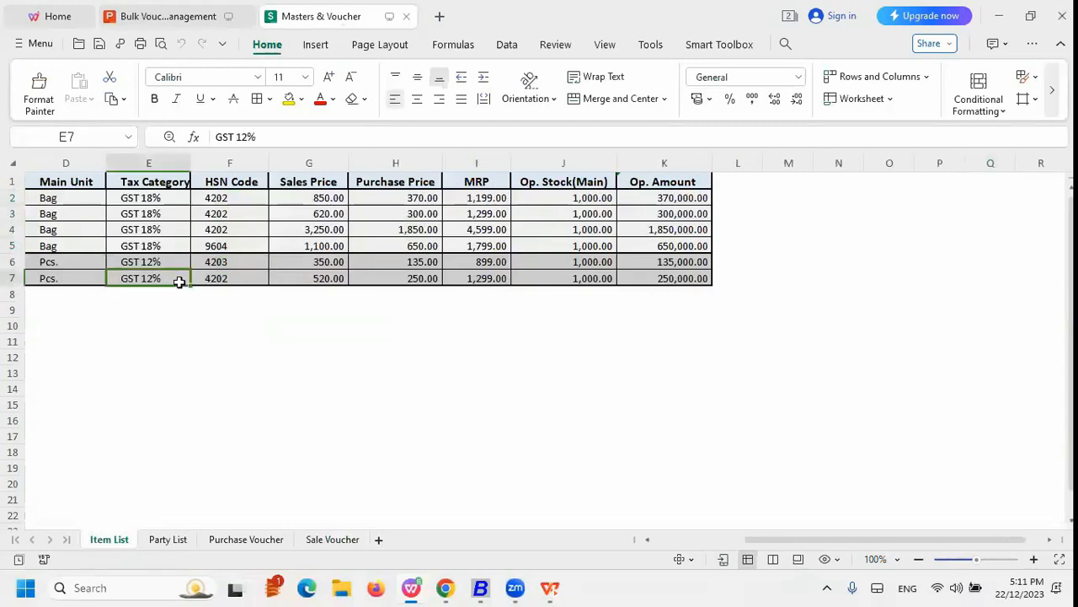
key(Left)
key(Left)
key(Left)
key(Left)
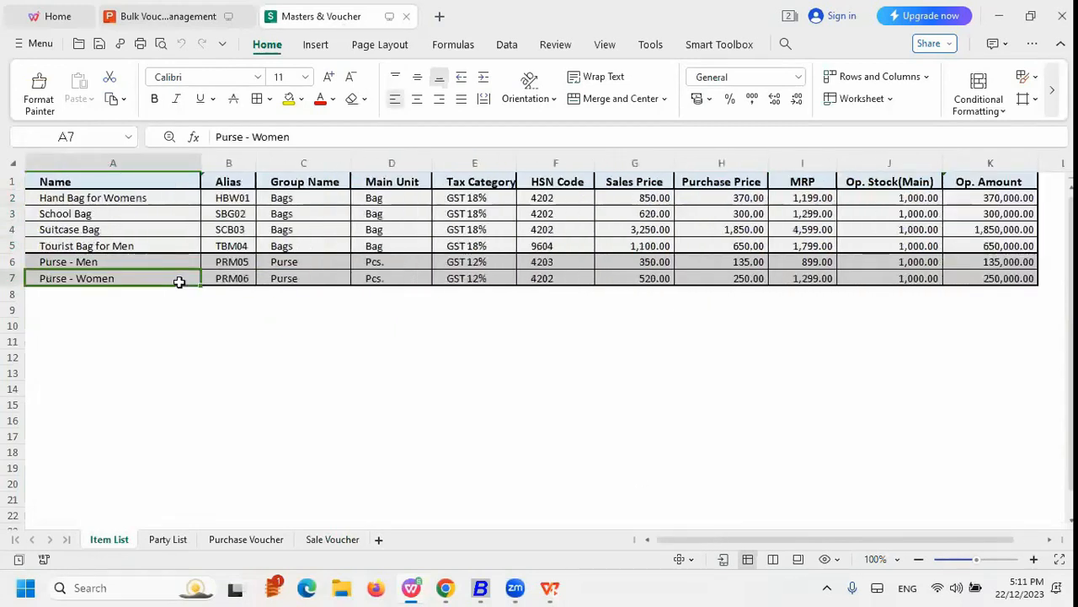
key(Up)
key(Up)
key(Up)
key(Up)
key(Up)
key(Up)
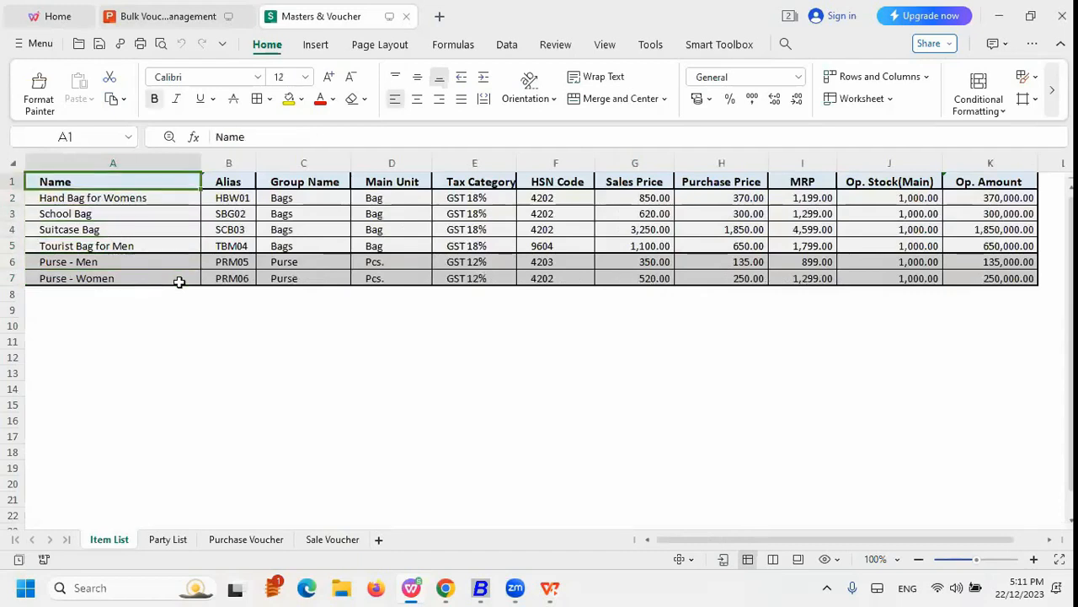
- Examine the Item List column headings, from Name and Alias across to Op. Stock and Op. Amount
key(Right)
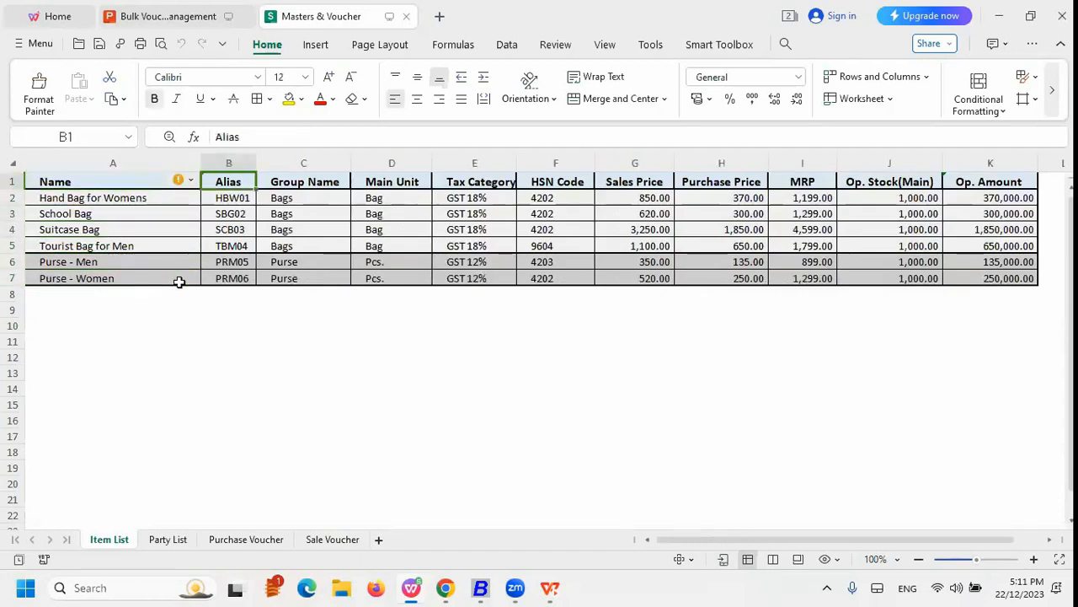
key(Right)
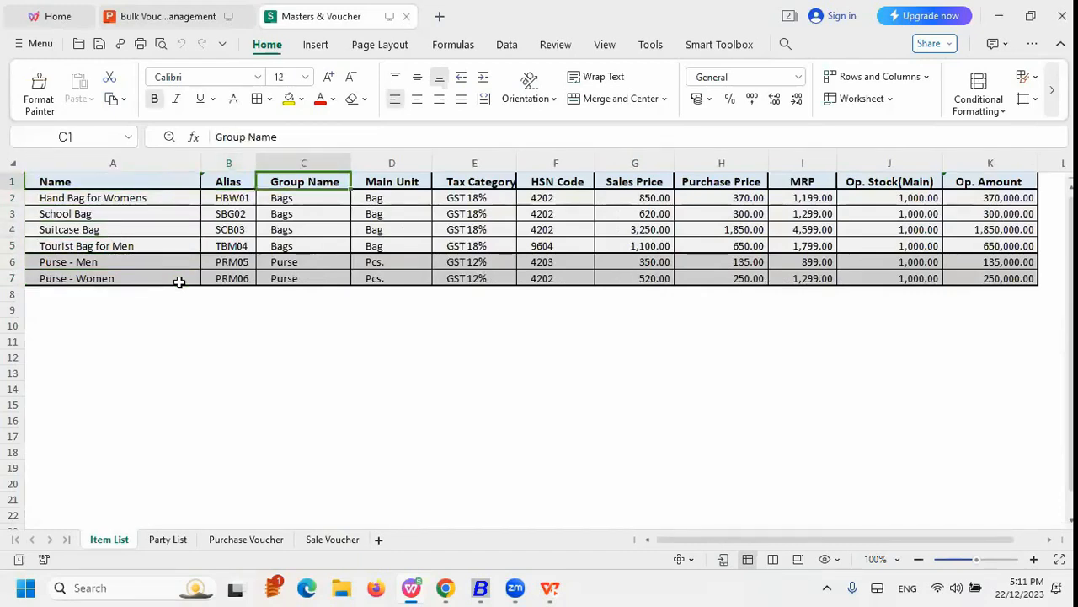
key(Right)
key(Right)
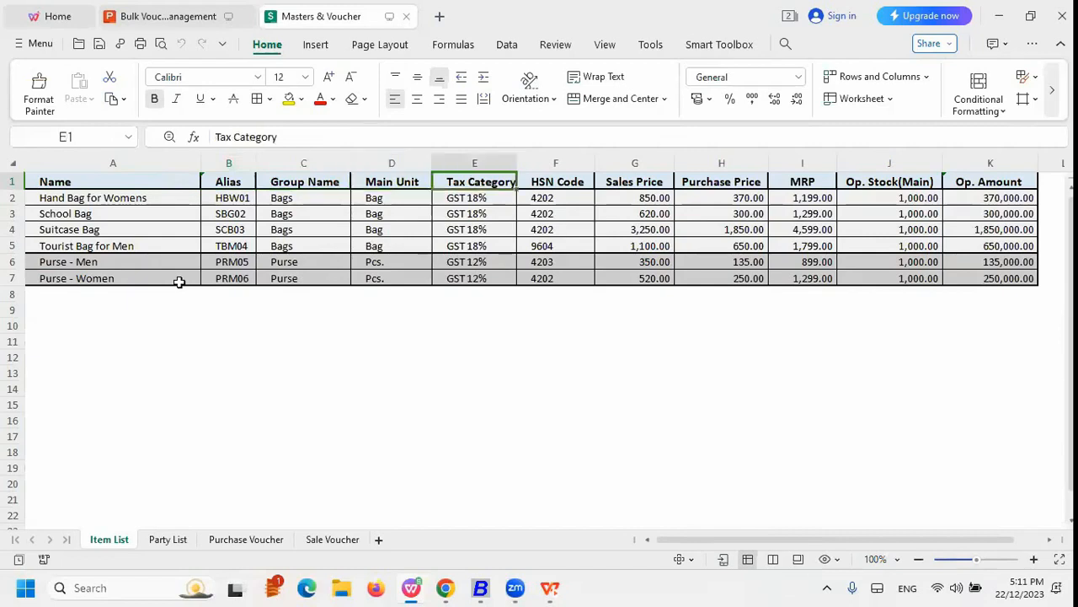
key(Right)
key(Right)
key(Right)
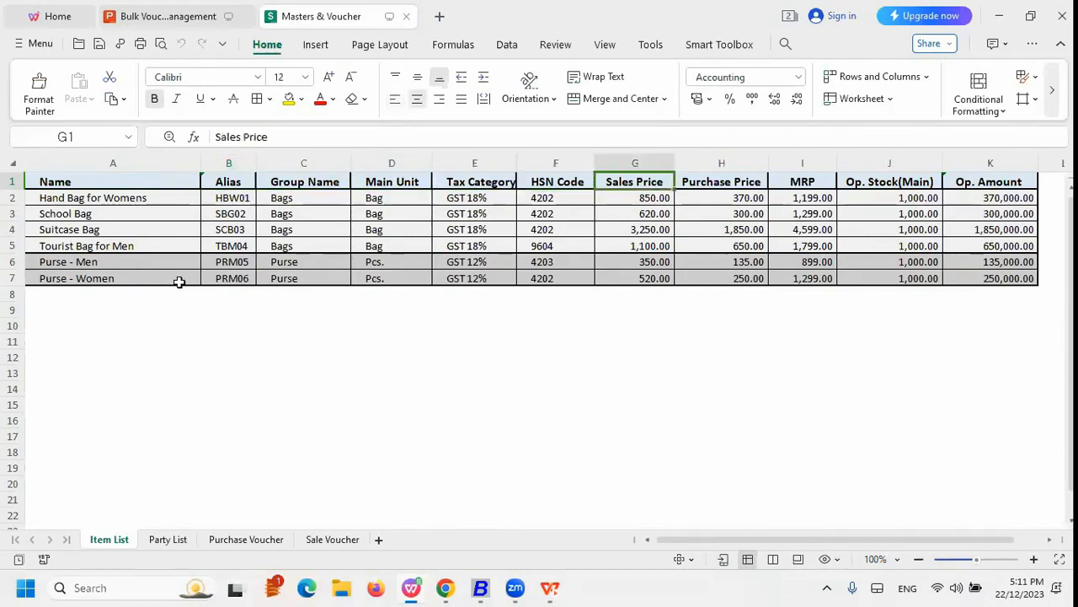
key(Right)
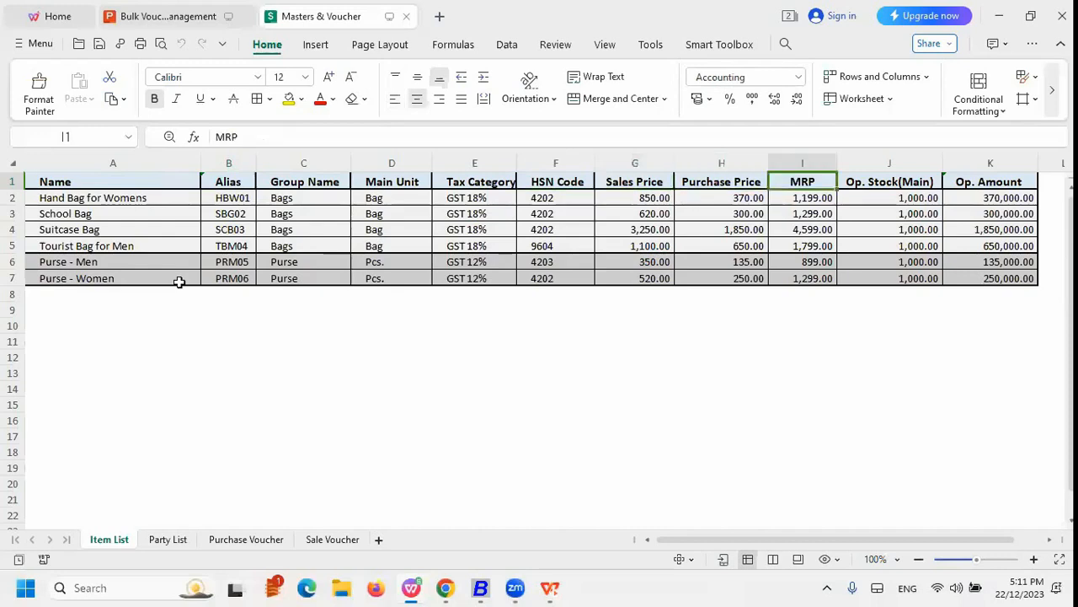
key(Right)
key(Right)
key(Left)
key(Left)
key(Left)
key(Left)
key(Left)
key(Left)
key(Left)
key(Left)
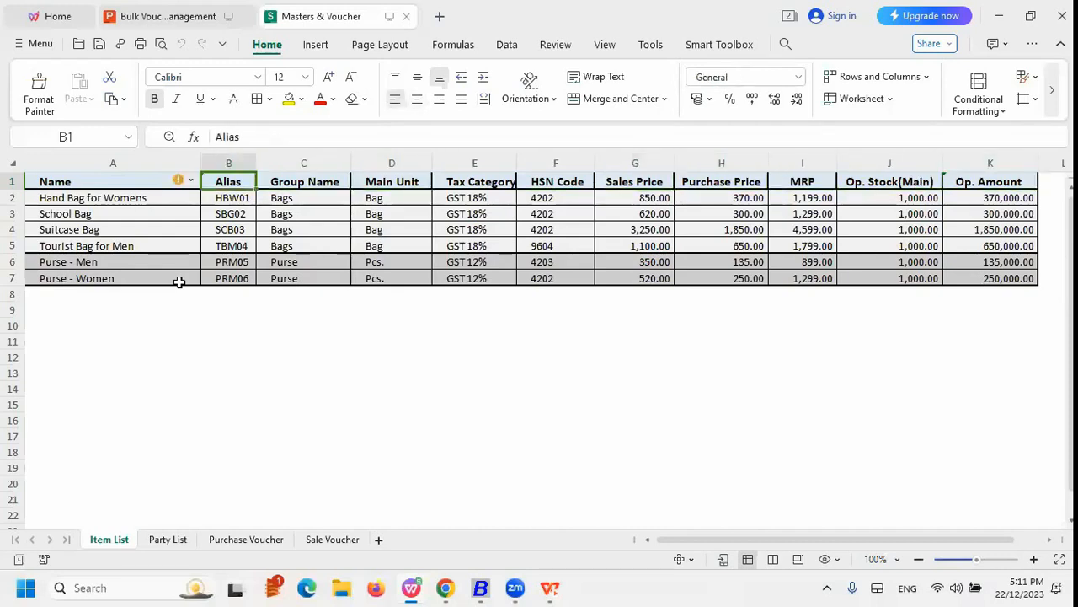
key(Left)
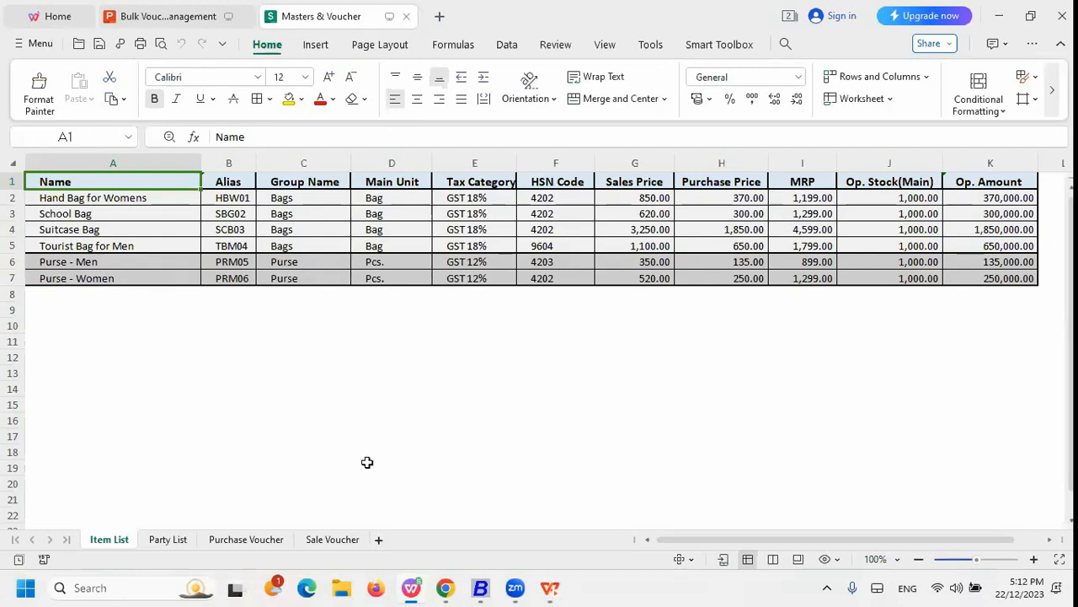
- Switch back to Busy and expand the Bulk Updation entries under Masters
click(462, 585)
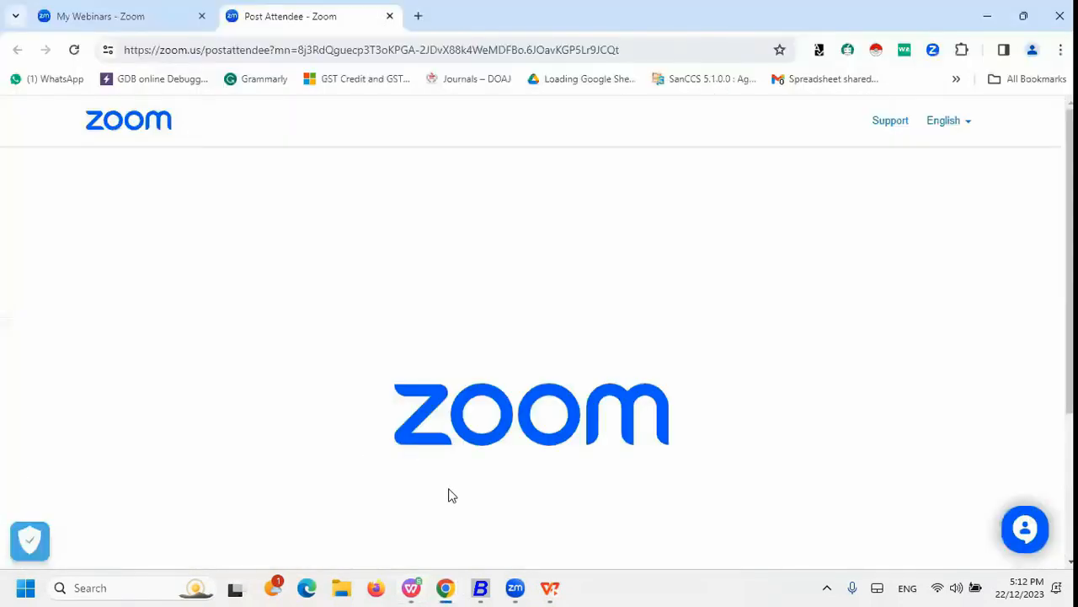
click(480, 587)
key(Return)
key(Down)
key(Down)
key(Down)
key(Down)
key(Down)
key(Down)
key(Down)
key(Down)
key(Down)
key(Down)
key(Down)
key(Down)
key(Down)
key(Down)
key(Return)
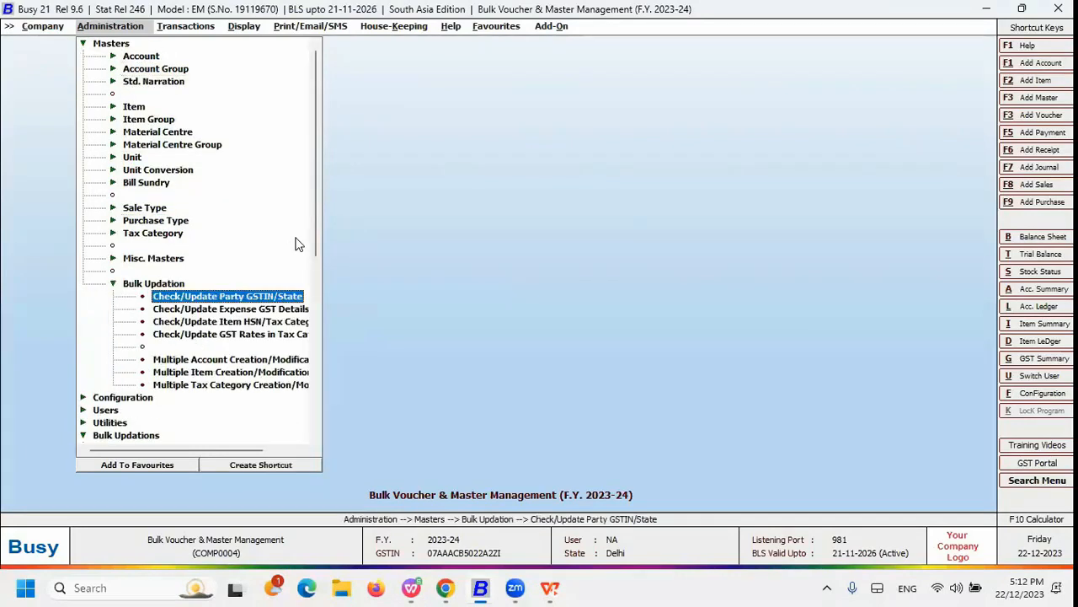
- Open the Multiple Item Creation/Modification screen from the masters' Bulk Updation entries
key(Down)
key(Down)
key(Down)
key(Down)
key(Down)
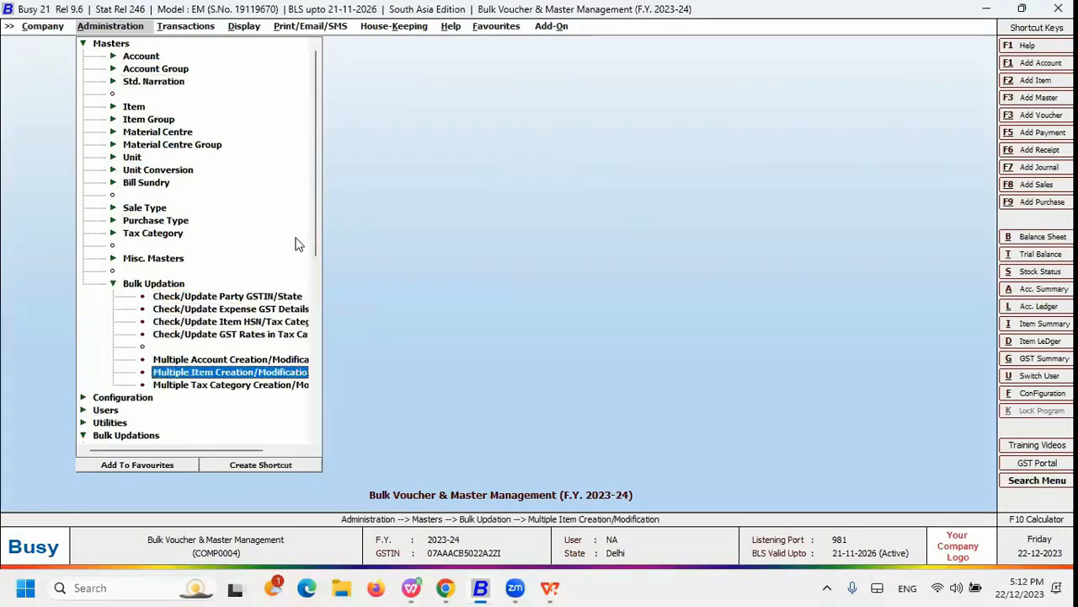
key(Return)
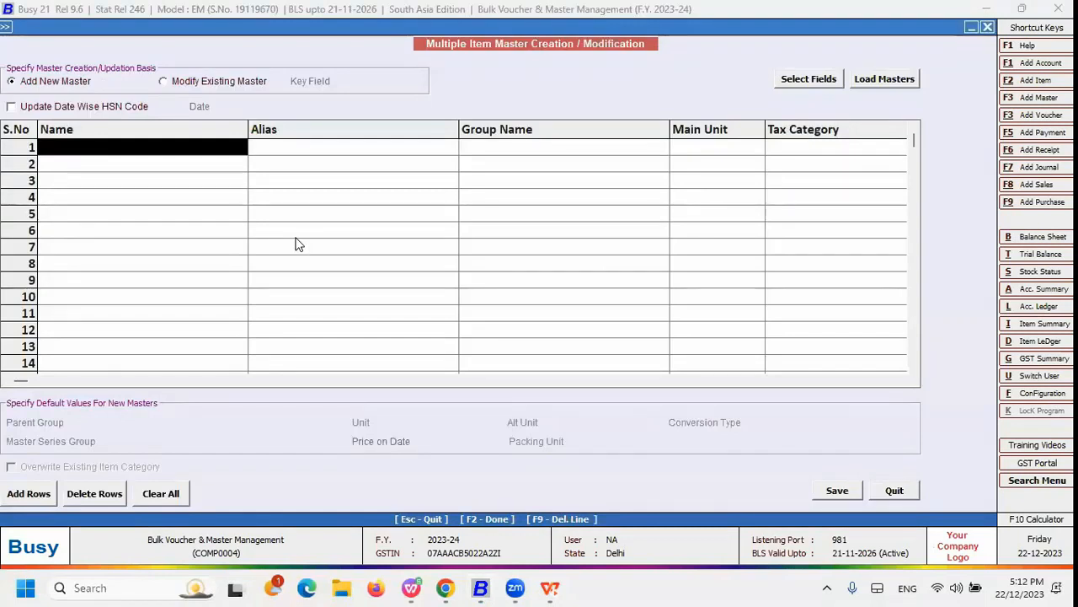
- Set the item master creation basis to Add New Master
click(78, 84)
click(165, 82)
click(85, 86)
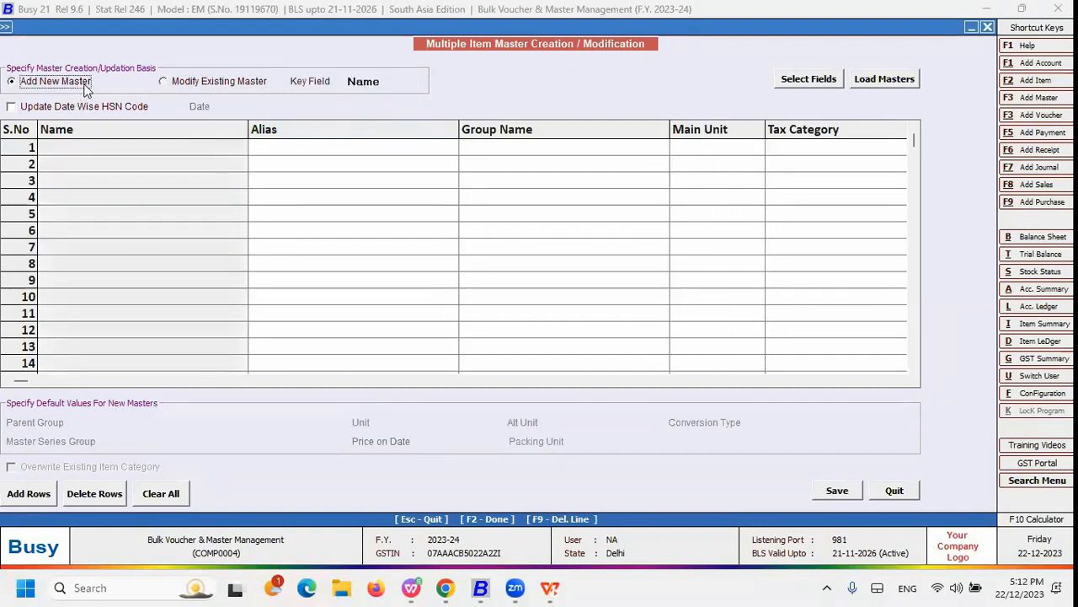
- Check the key field choices offered by Modify Existing Master, and return the basis to Add New Master
click(170, 85)
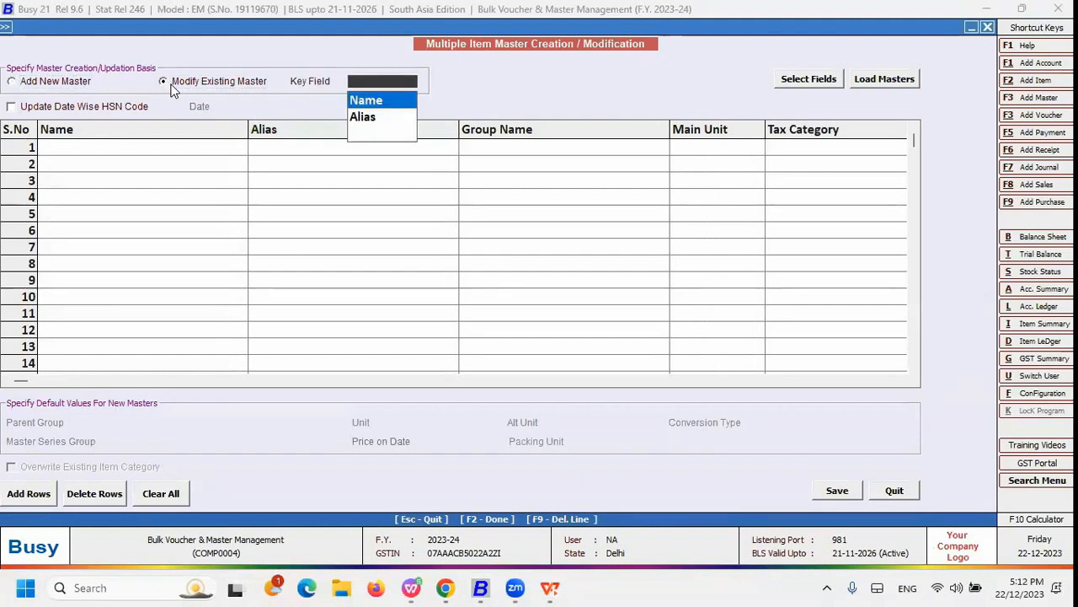
click(77, 83)
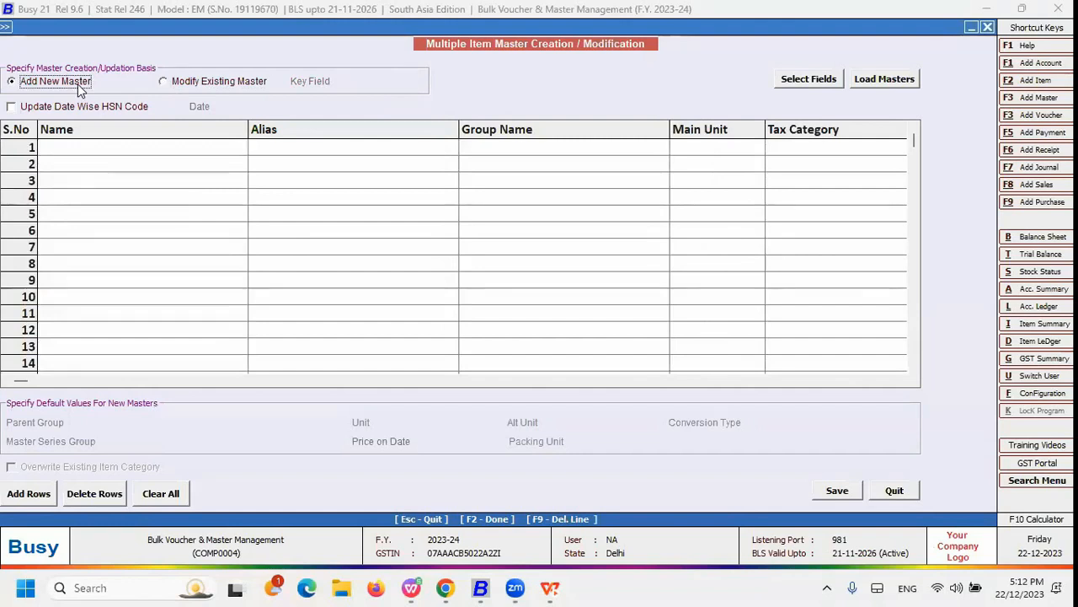
- Leave the item creation screen and open the Masters Statistics report from the Check List entries under Display
key(Escape)
key(Right)
key(Right)
key(Down)
key(Up)
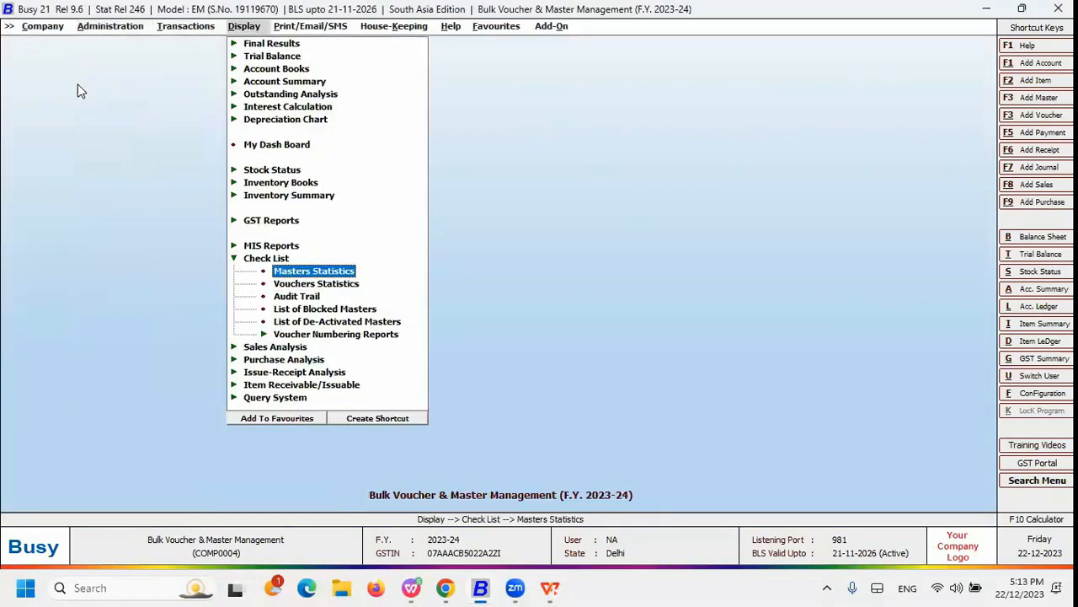
key(Return)
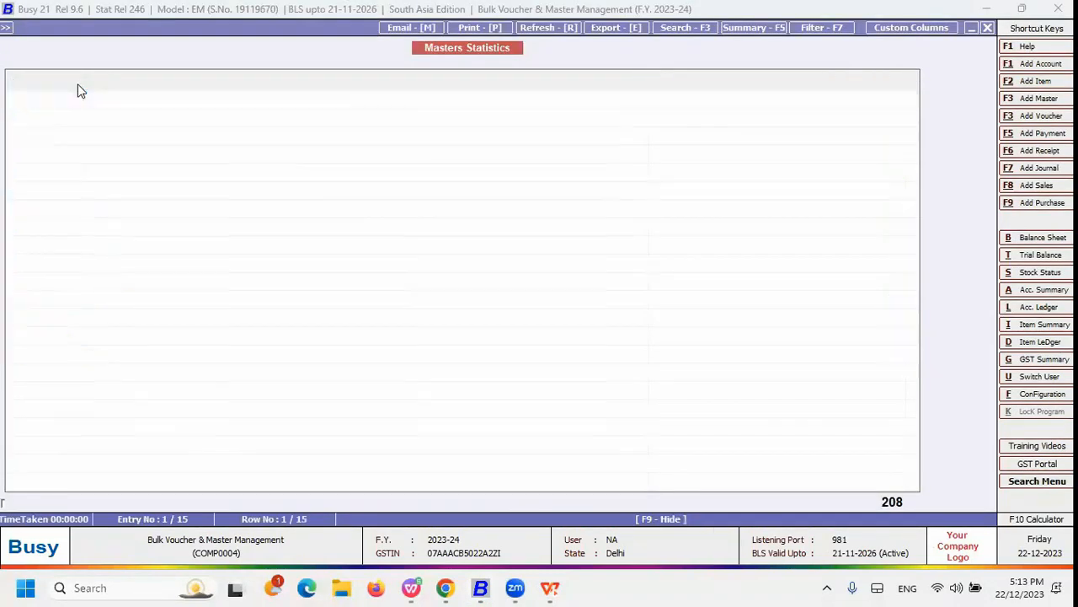
- Review the Vouchers Statistics report through its voucher type rows, and close it
key(Escape)
key(Down)
key(Return)
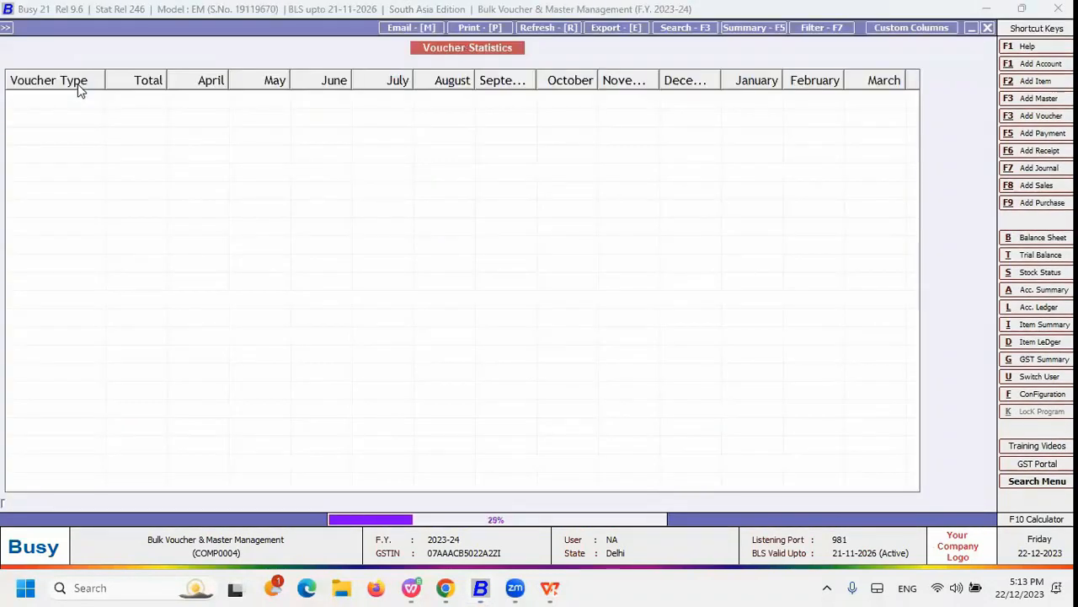
key(Down)
key(Down)
key(Down)
key(Down)
key(Down)
key(Down)
key(Down)
key(Down)
key(Down)
key(Escape)
key(Escape)
key(Up)
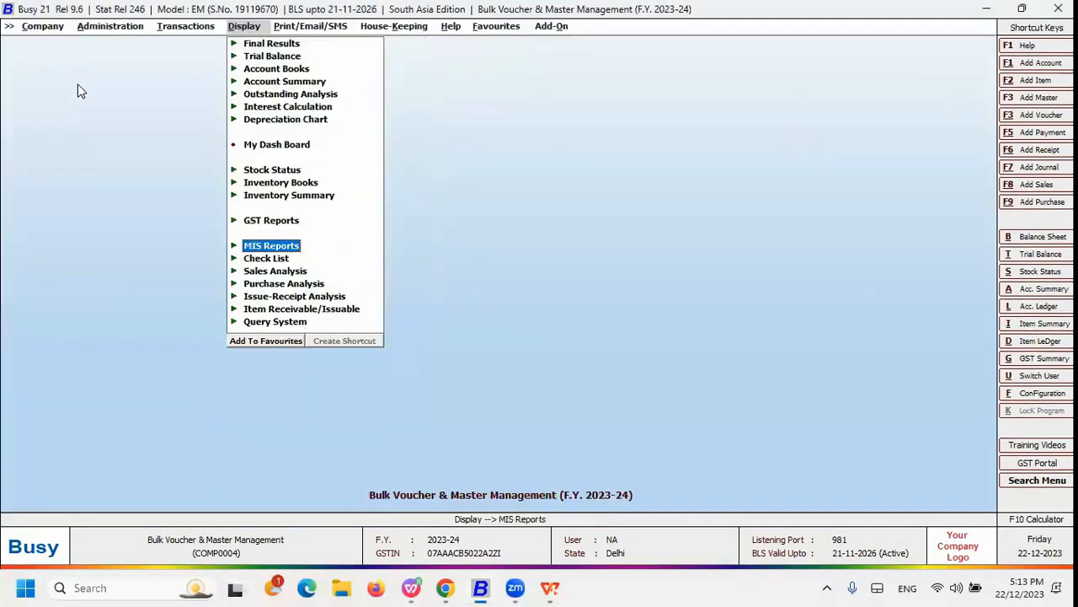
- Reopen Masters Statistics and drill down into the List of Items
key(Down)
key(Return)
key(Down)
key(Up)
key(Return)
key(Down)
key(Down)
key(Down)
key(Return)
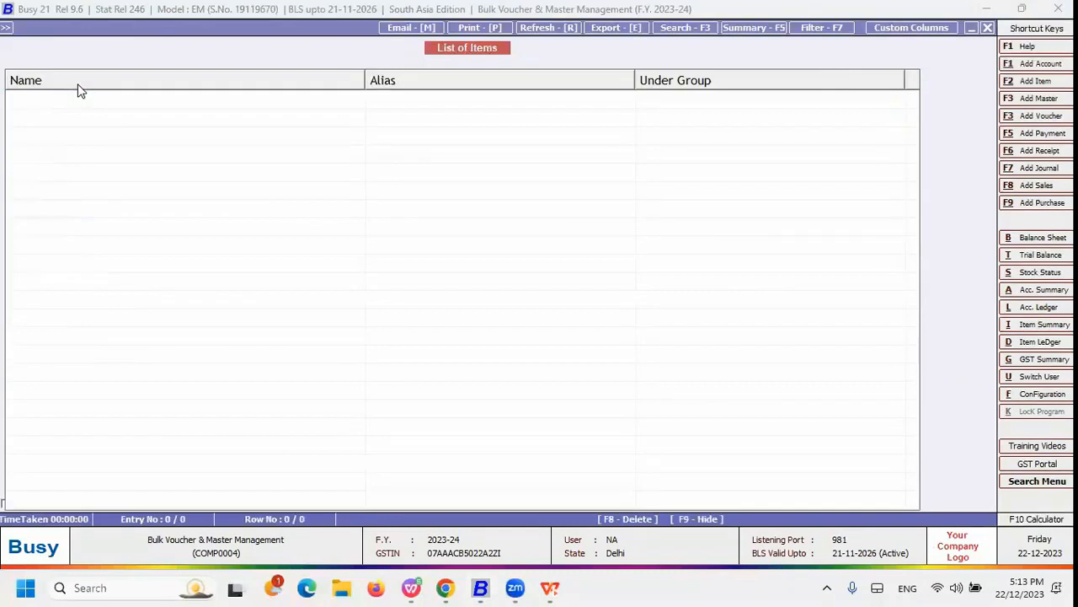
- Close the item list and reopen Multiple Item Creation / Modification from the Bulk Updations entries under Administration
key(Escape)
key(Escape)
key(Escape)
key(Left)
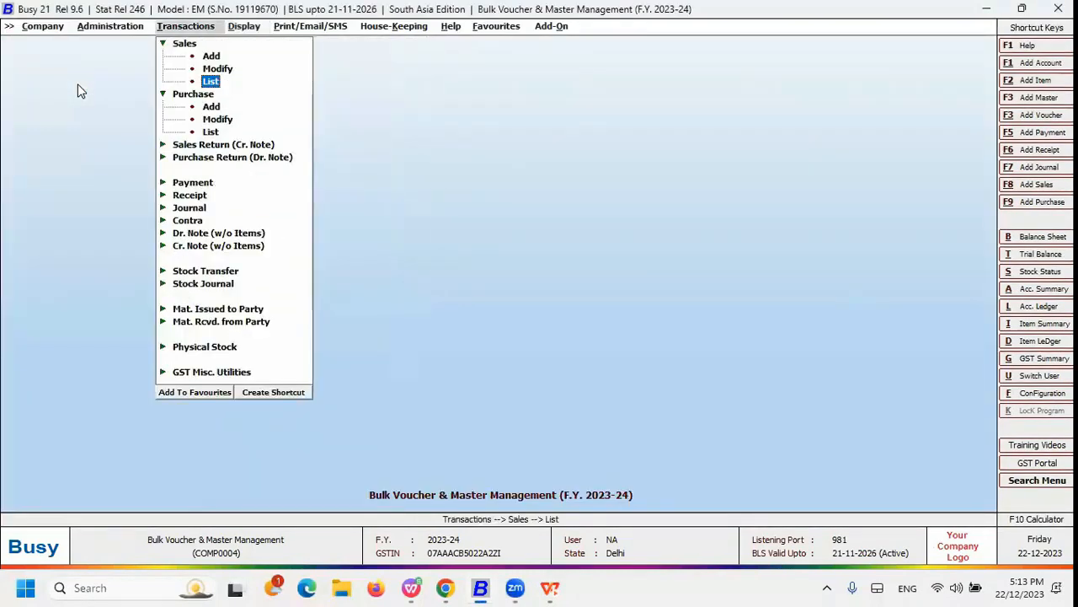
key(Left)
key(Down)
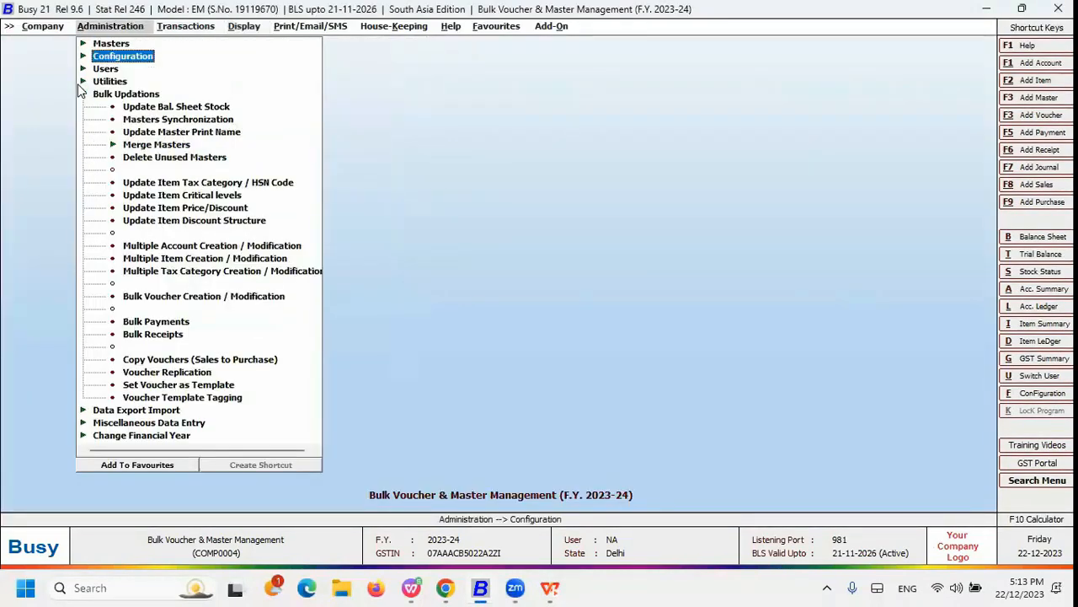
key(Down)
key(Down)
key(Down)
key(Down)
key(Down)
key(Down)
key(Down)
key(Down)
key(Down)
key(Down)
key(Down)
key(Down)
key(Down)
key(Down)
key(Down)
key(Down)
key(Return)
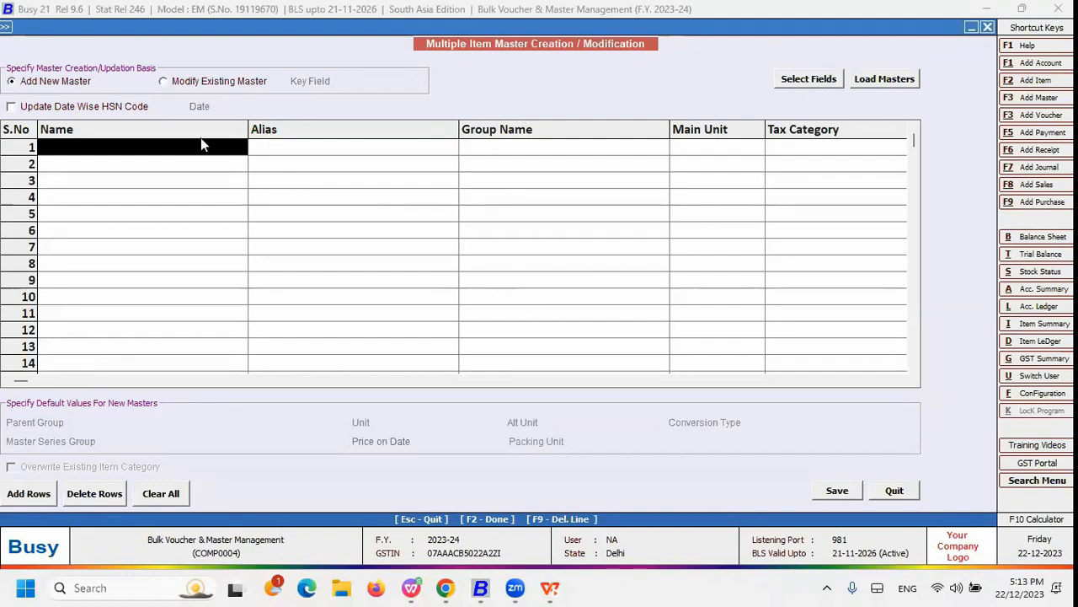
- Examine the item grid's columns from Name and Alias through Tax Category, HSN Code and the prices to Op. Amount
key(Return)
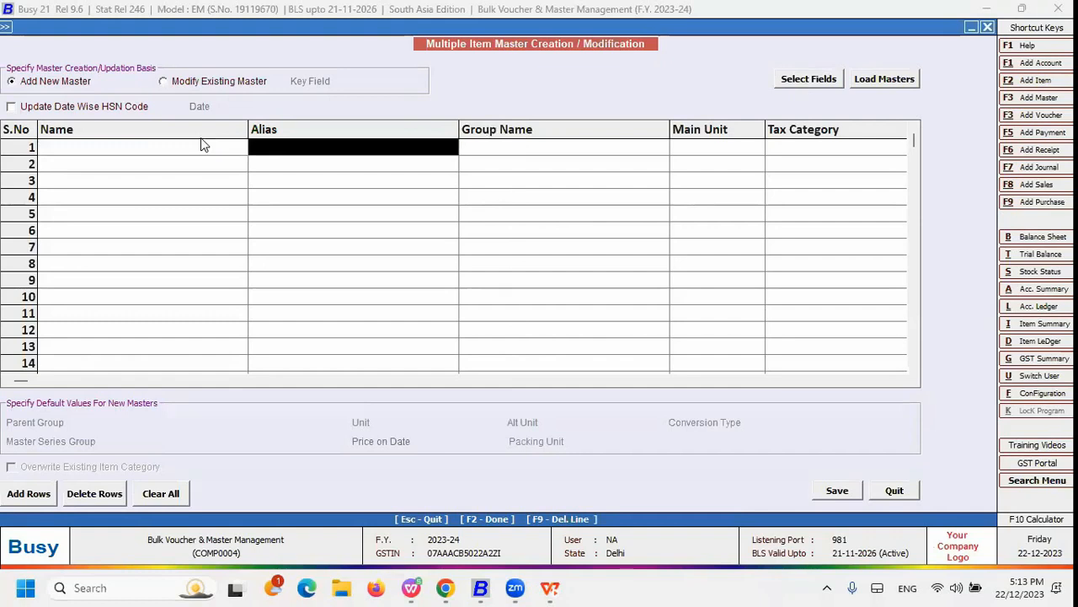
key(Return)
key(Return)
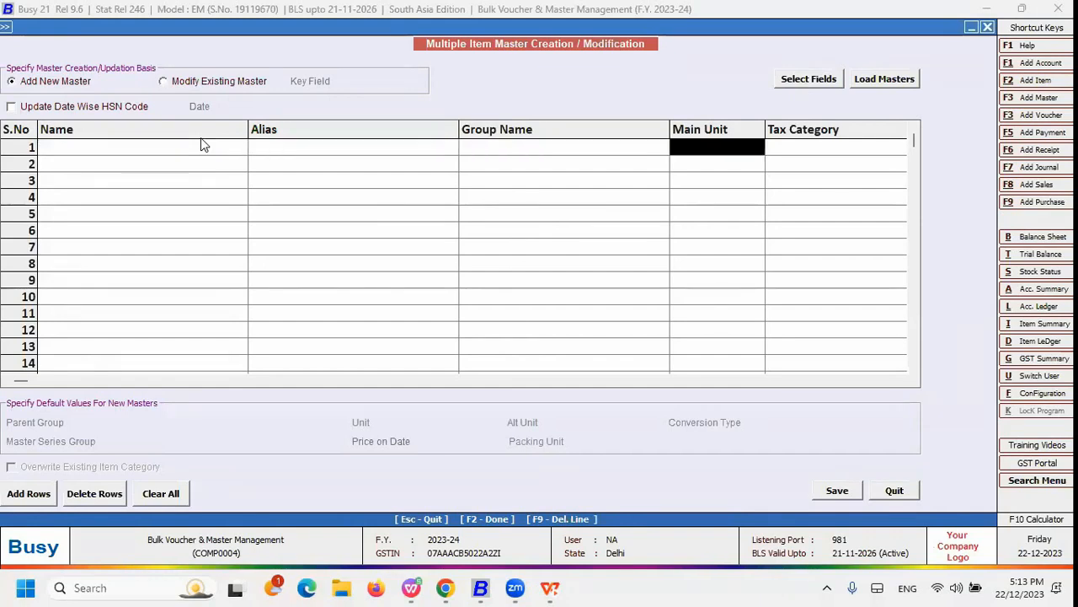
key(Return)
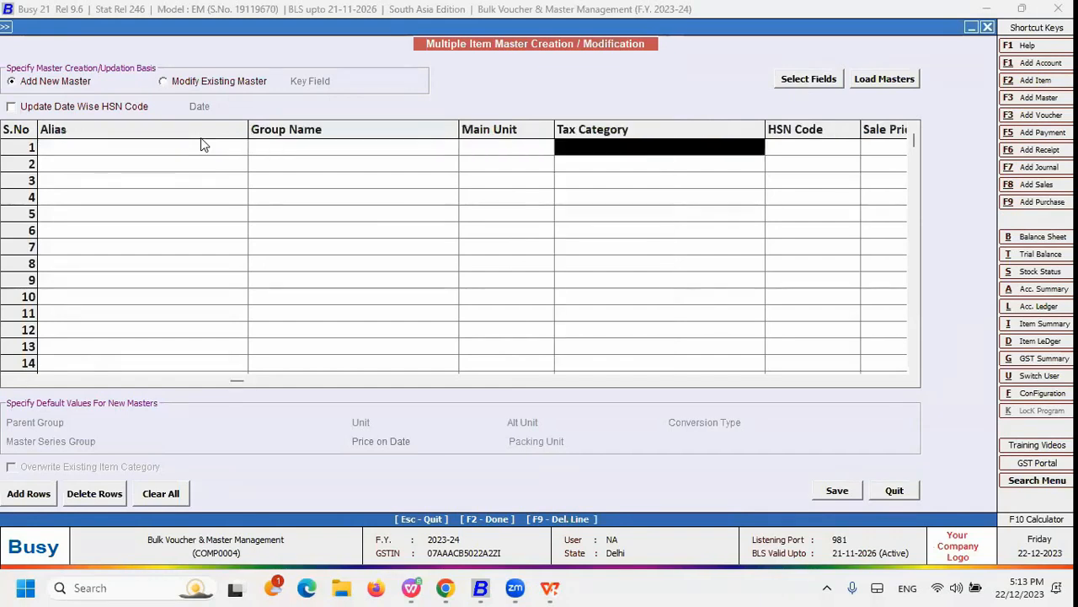
key(Left)
key(Left)
key(Left)
key(Left)
key(Right)
key(Right)
key(Right)
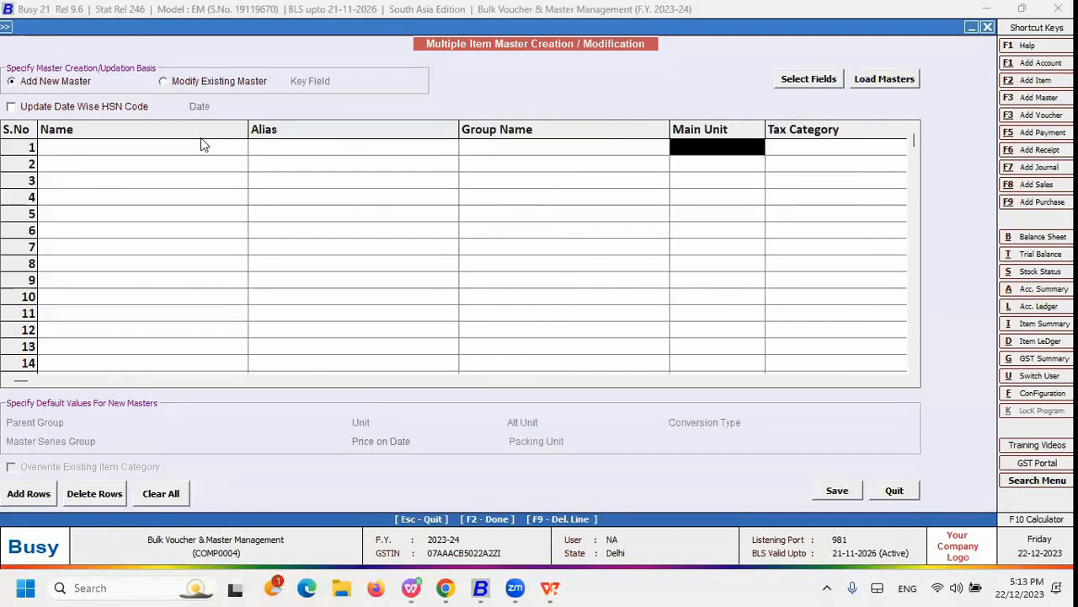
key(Right)
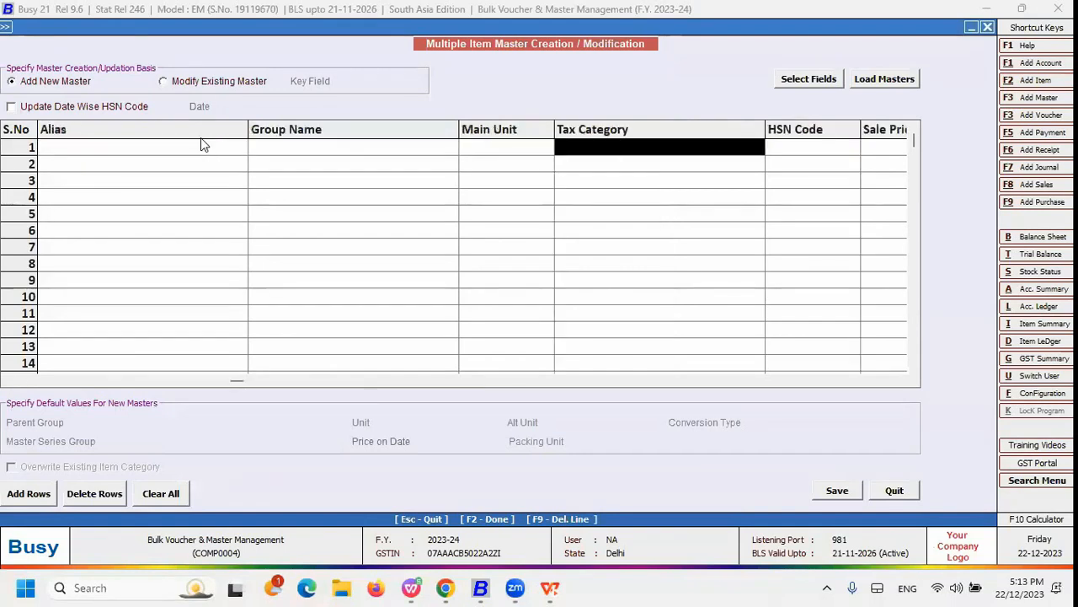
key(Right)
key(Right)
key(Left)
key(Left)
key(Left)
key(Right)
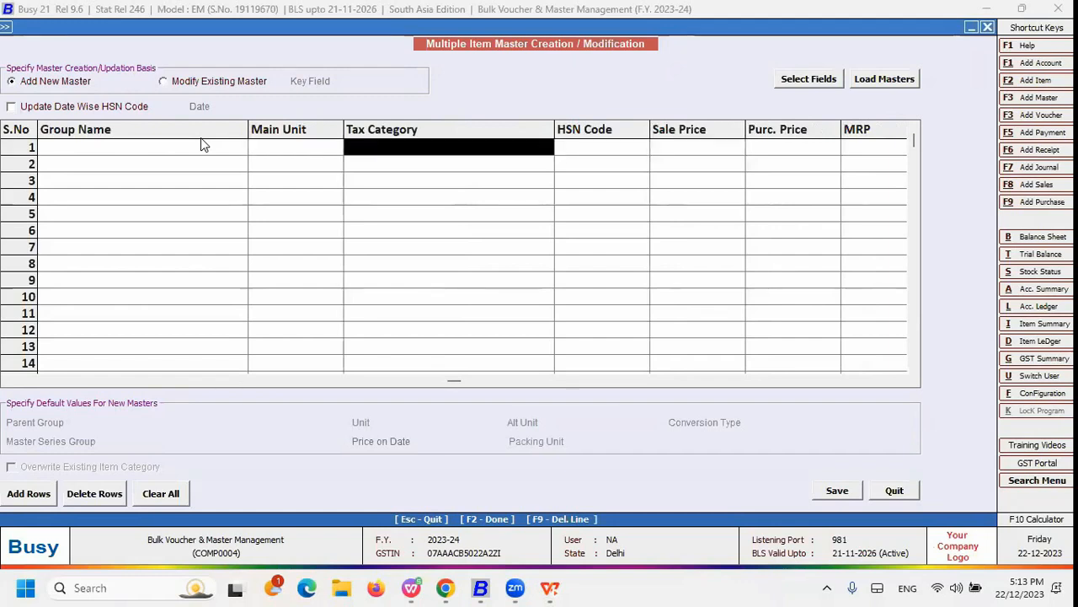
key(Right)
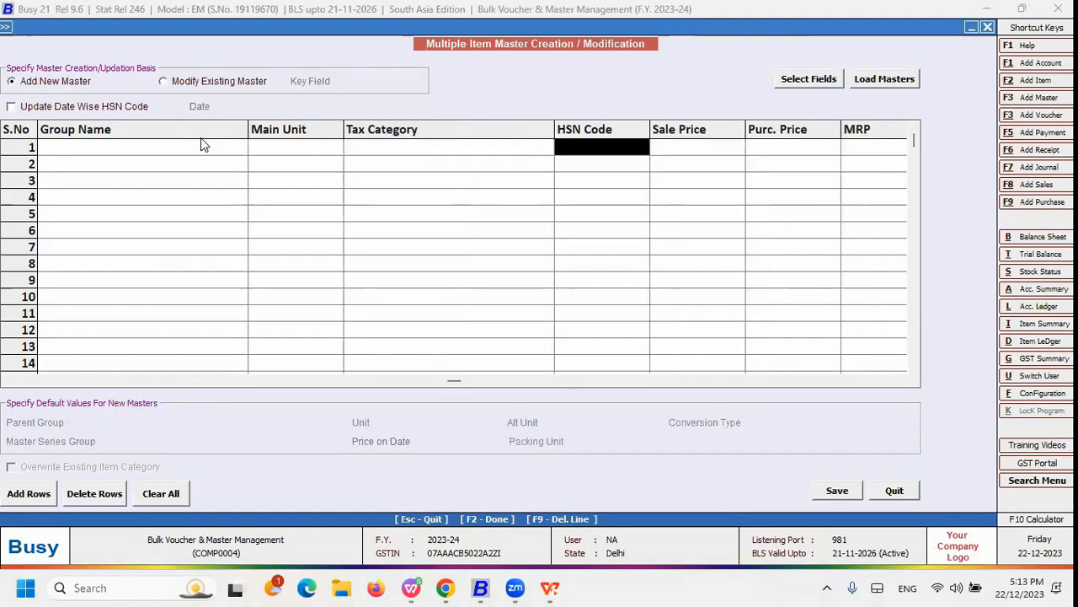
key(Right)
key(Right)
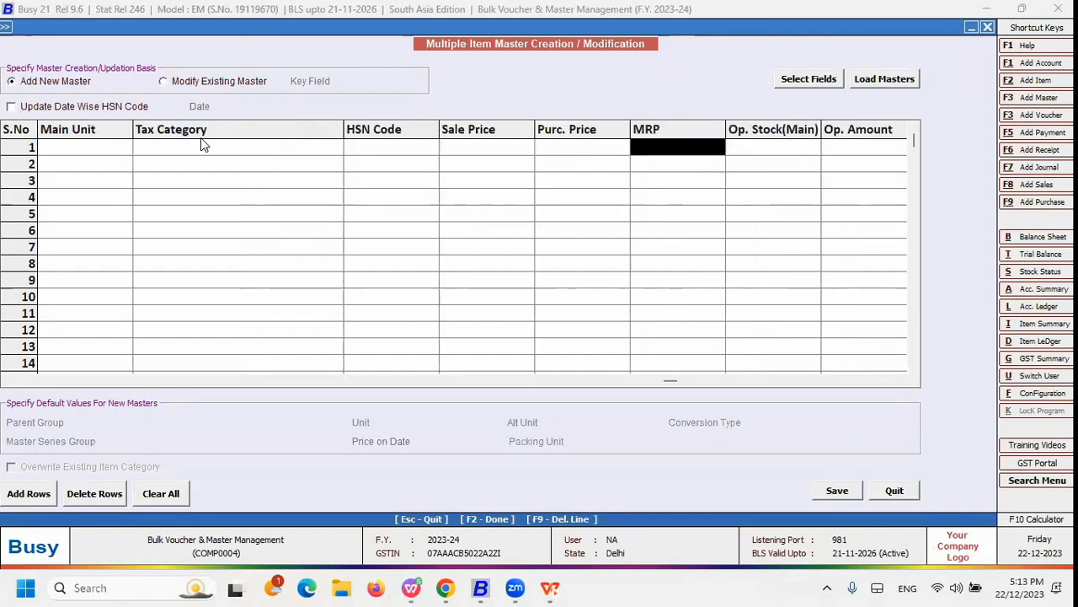
key(Right)
key(Right)
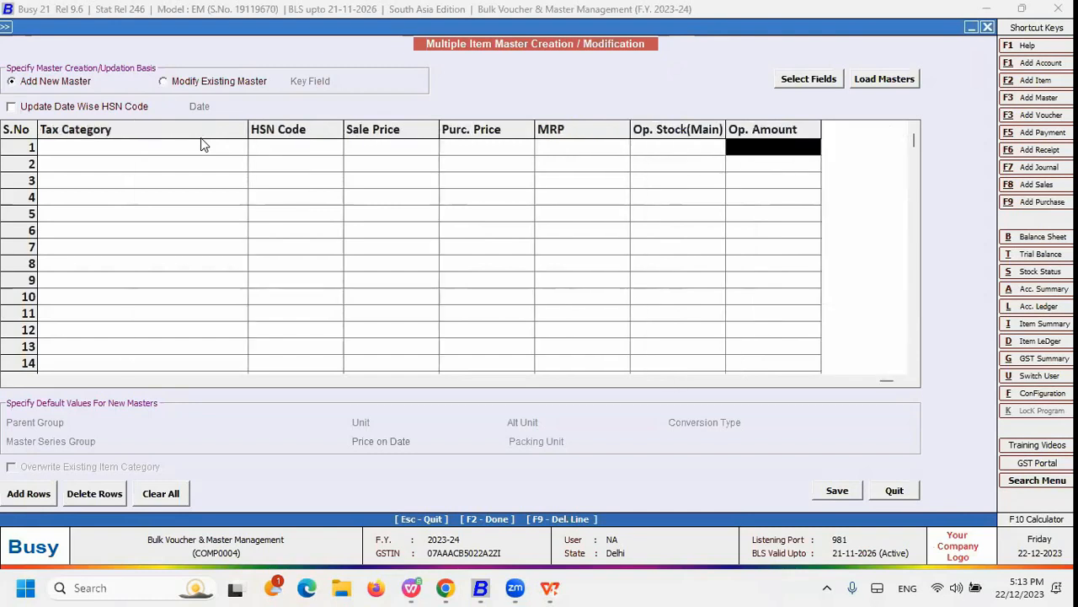
key(Left)
key(Left)
key(Left)
key(Left)
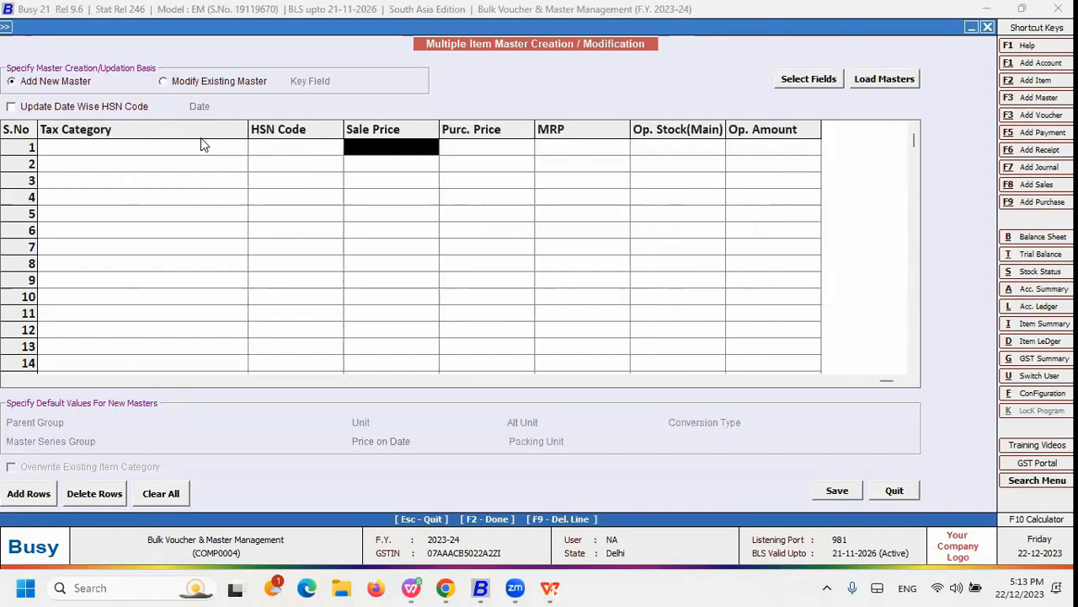
key(Left)
key(Left)
key(Left)
key(Left)
key(Left)
key(Left)
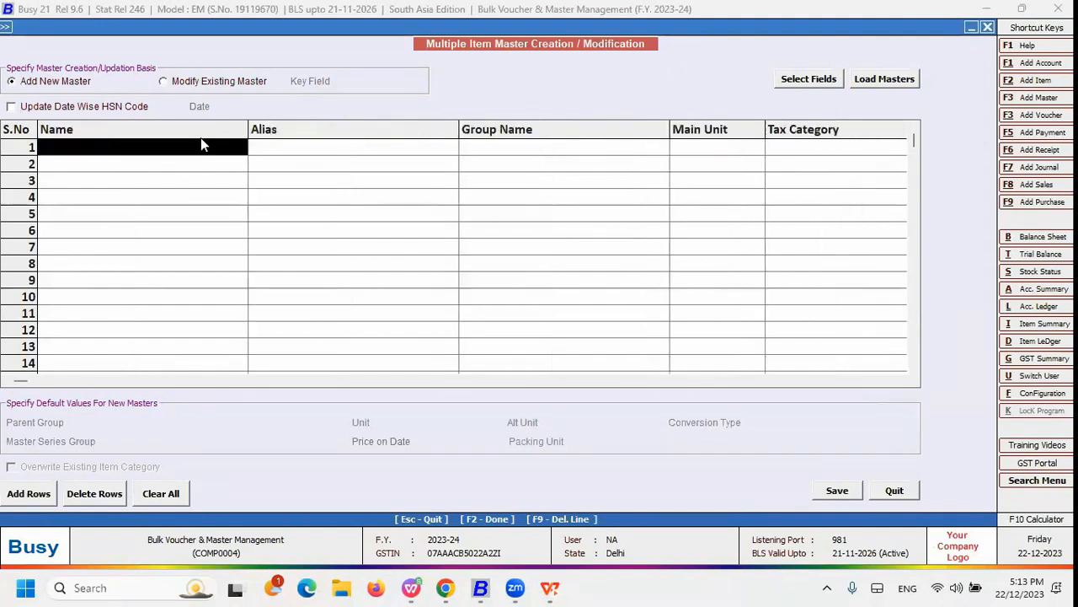
key(Right)
key(Right)
key(Right)
key(Right)
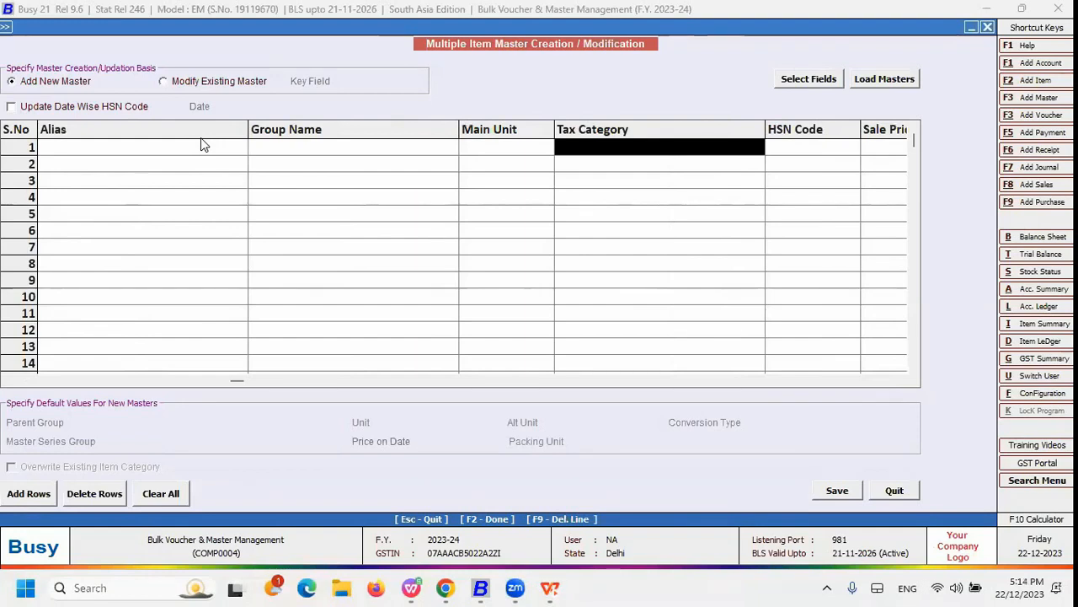
key(Right)
key(Right)
key(Right)
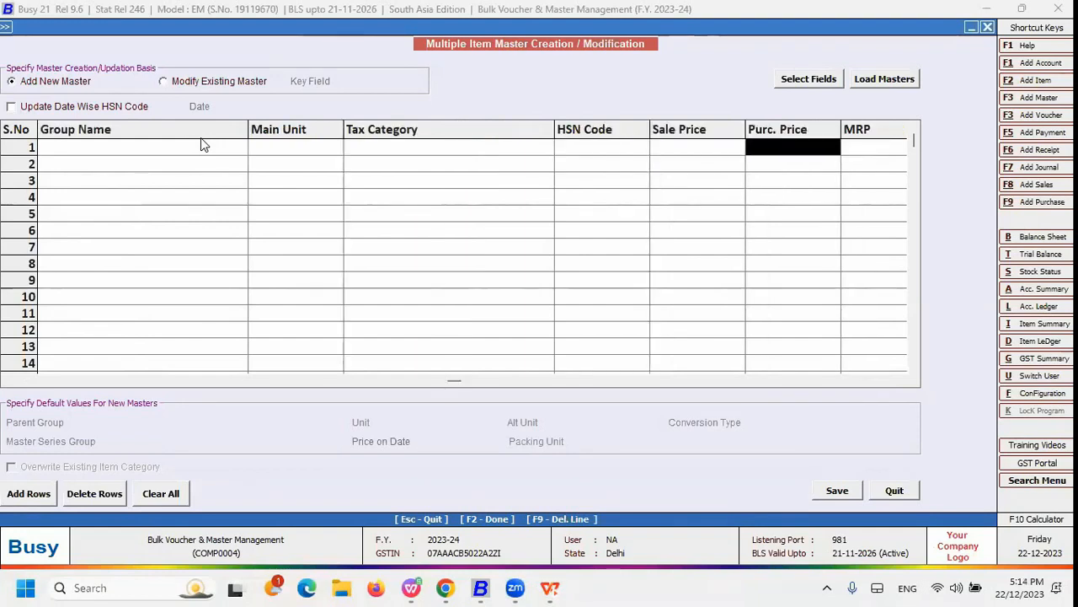
- Add ITEM_DESC1 to the grid's selected fields, save the selection, and go to the first row's Description 1 cell
click(816, 80)
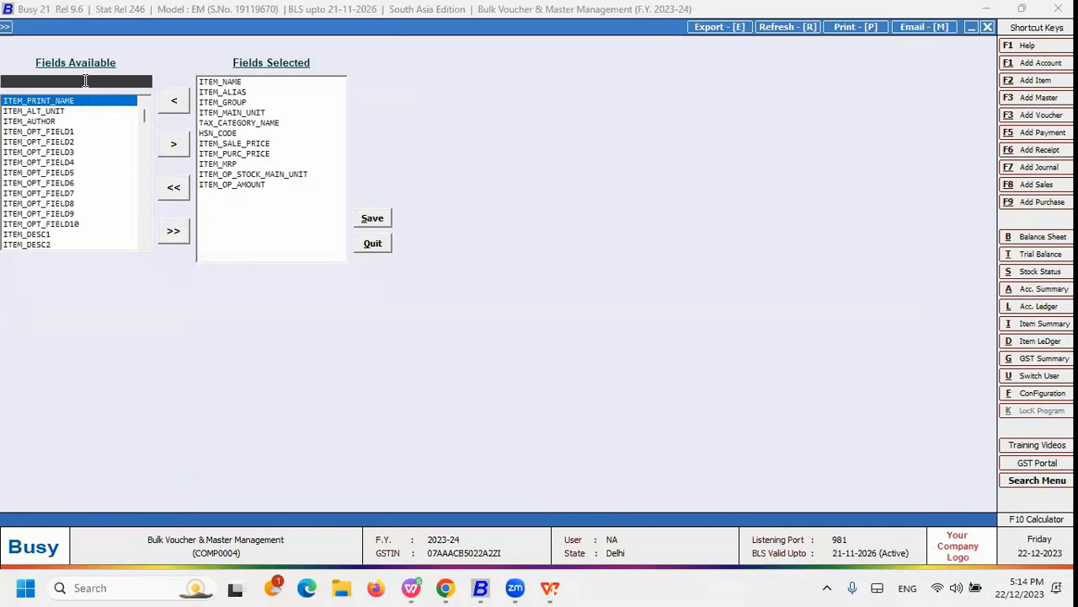
key(Down)
key(Down)
key(Down)
key(Down)
key(Down)
key(Down)
key(Down)
key(Down)
key(Down)
key(Down)
key(Down)
key(Down)
key(Down)
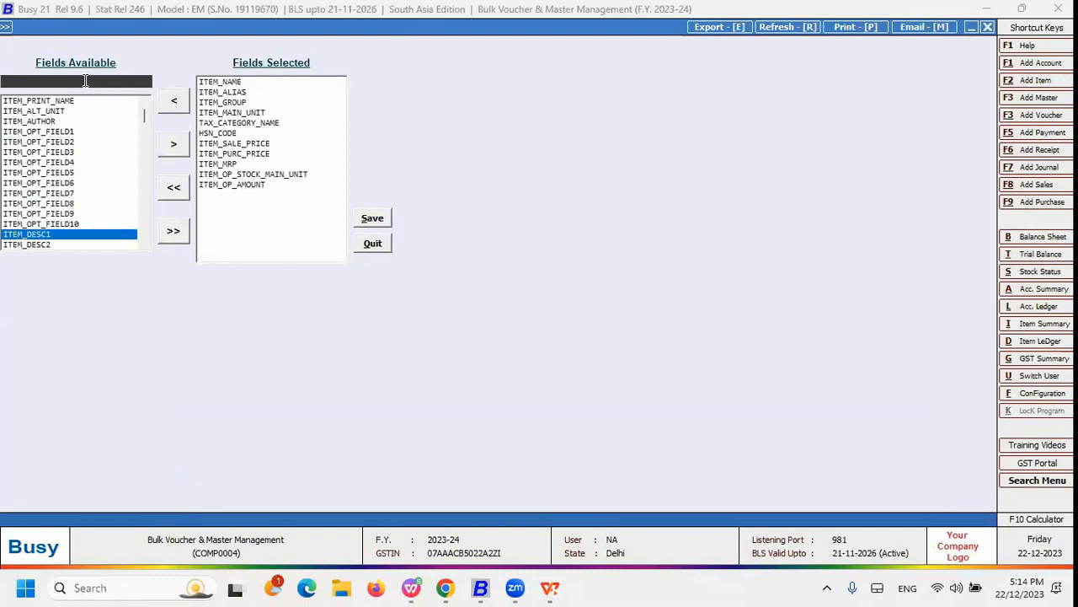
key(Return)
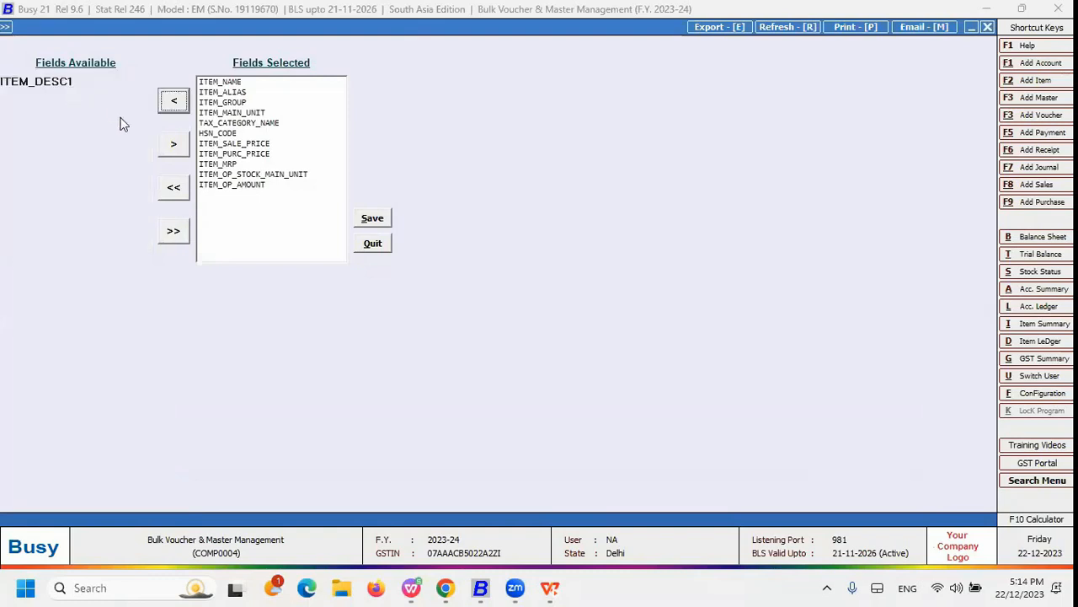
click(173, 143)
click(239, 200)
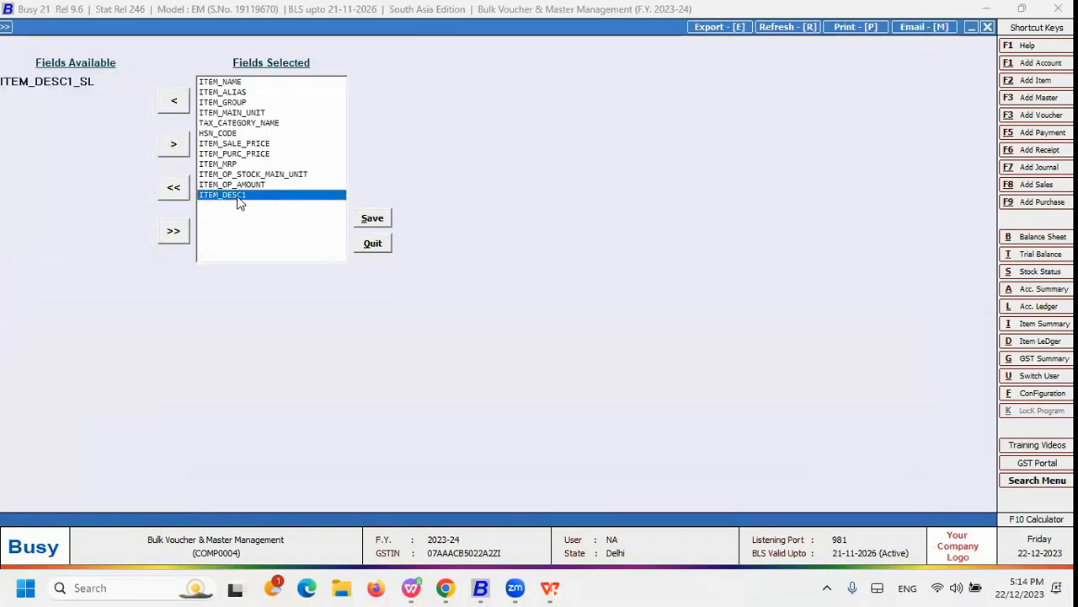
click(366, 222)
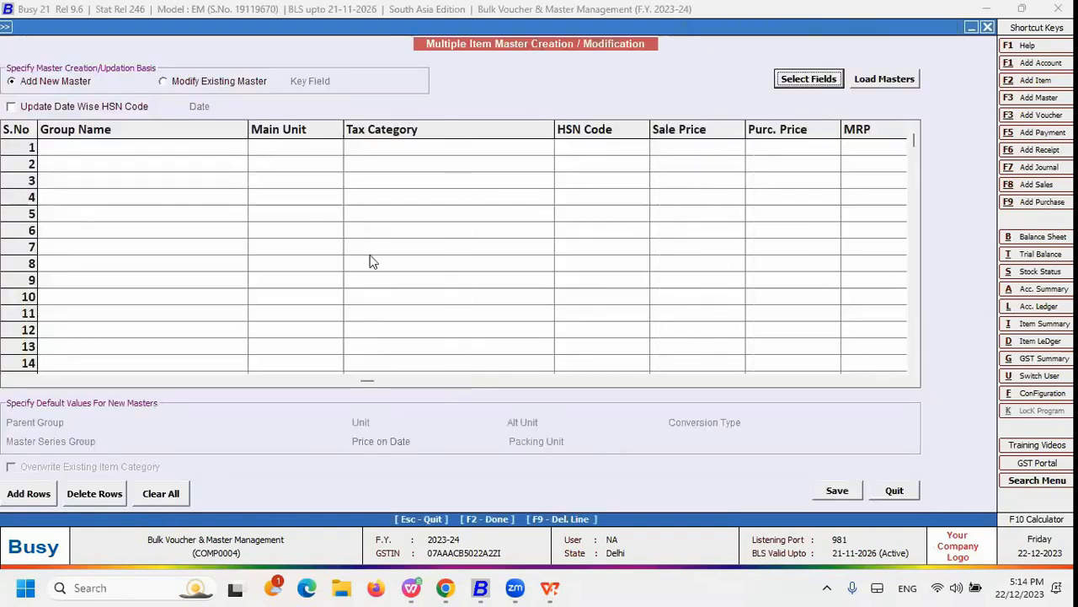
drag(365, 379, 877, 408)
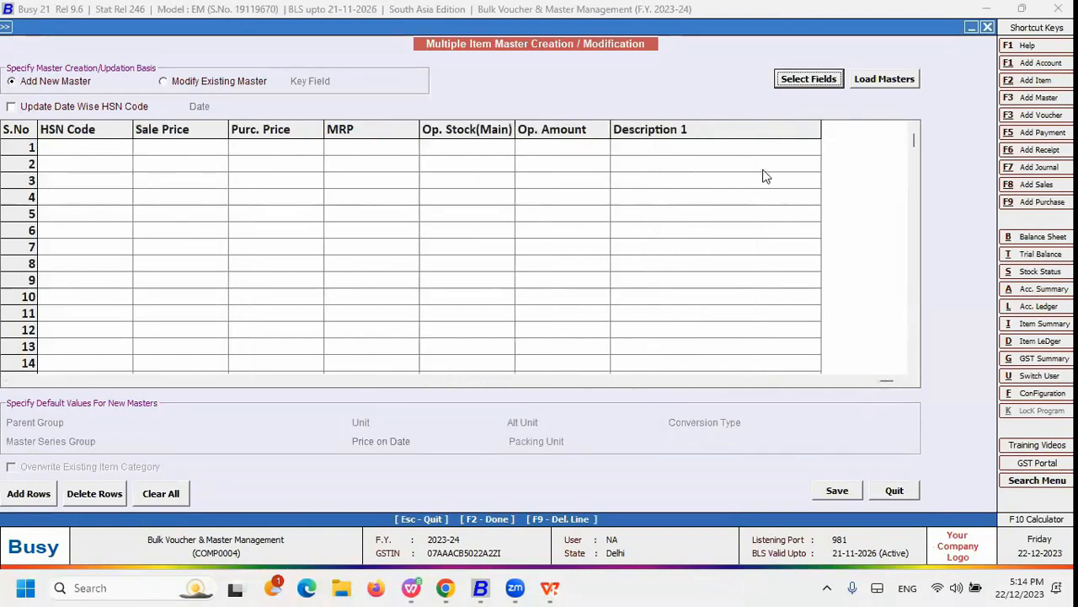
click(729, 145)
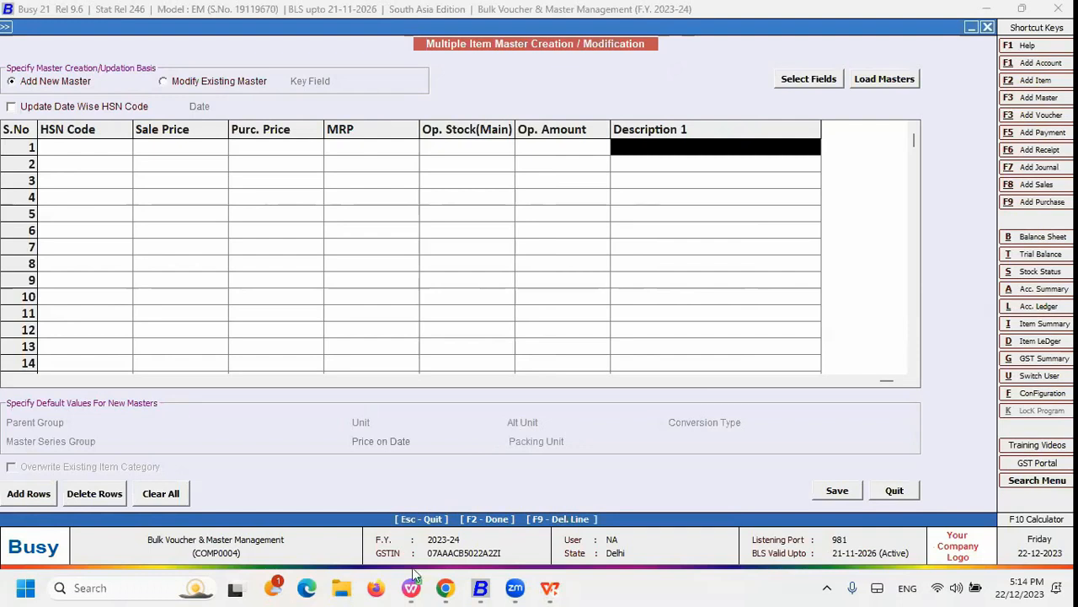
- Switch to the Masters & Voucher workbook in WPS Office and select the Name heading in cell A1 of Item List
mouse_move(413, 578)
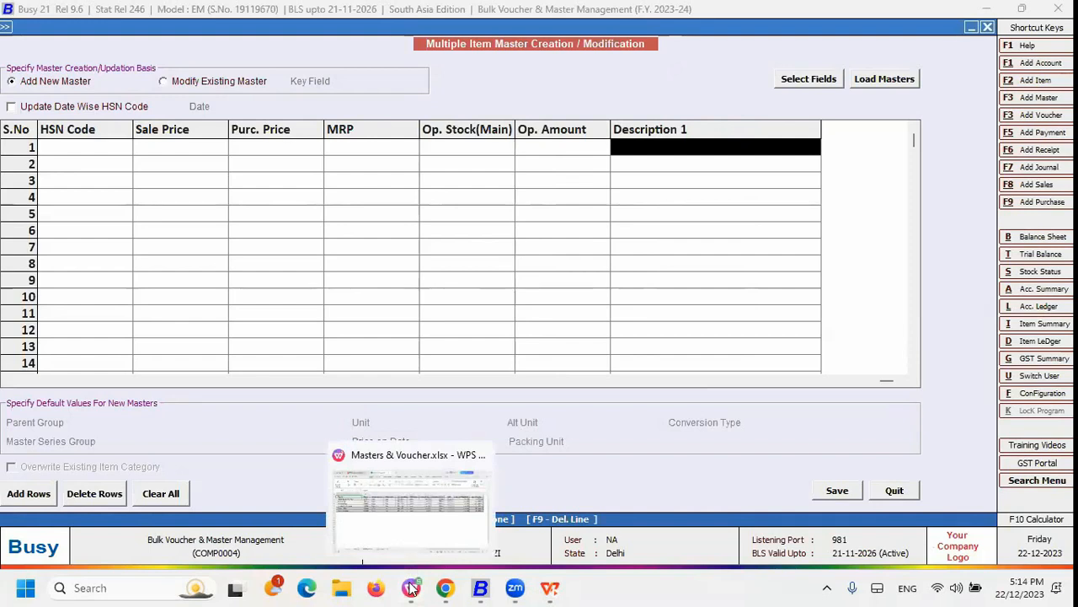
click(411, 588)
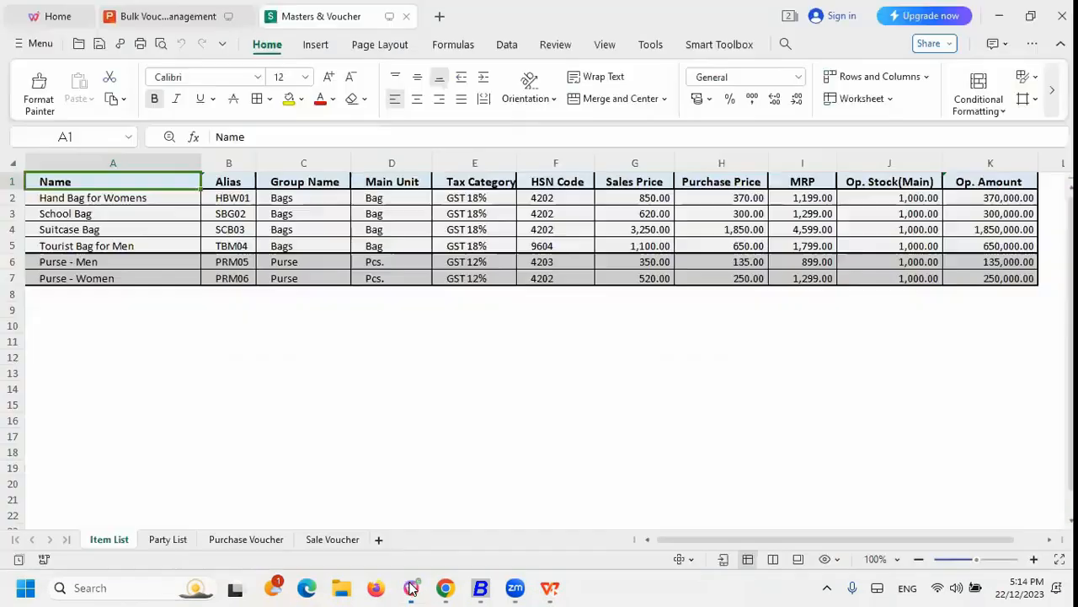
click(240, 200)
key(Left)
key(Up)
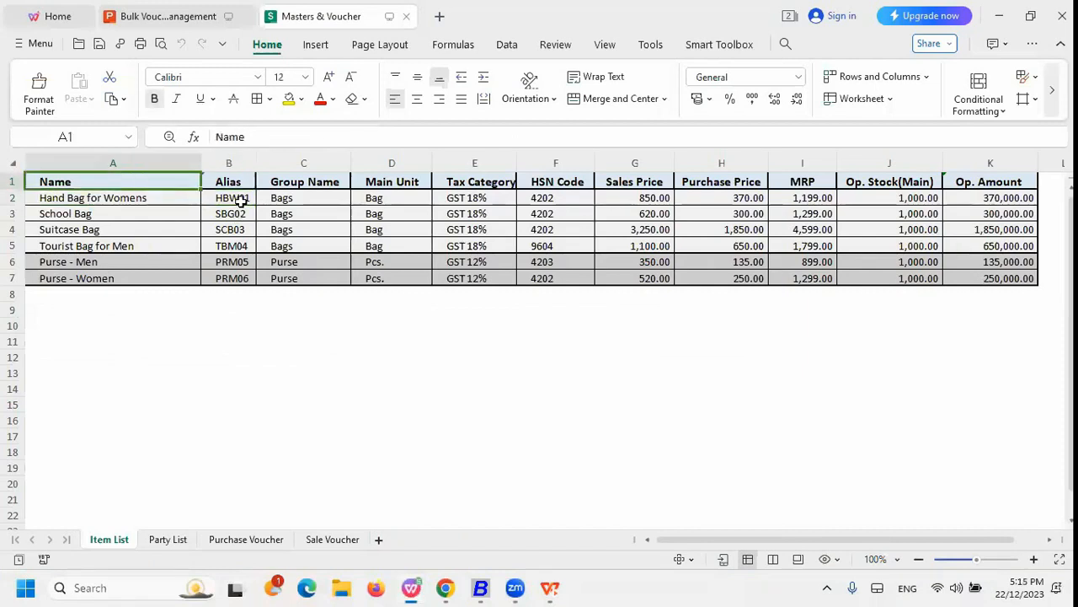
- Compare the Item List headings from Name through HSN Code in WPS Office with the matching item grid columns in Busy 21
key(alt+Tab)
key(Left)
key(Left)
key(Left)
key(Left)
key(Left)
key(Left)
key(Left)
key(Left)
key(Left)
key(Left)
key(Left)
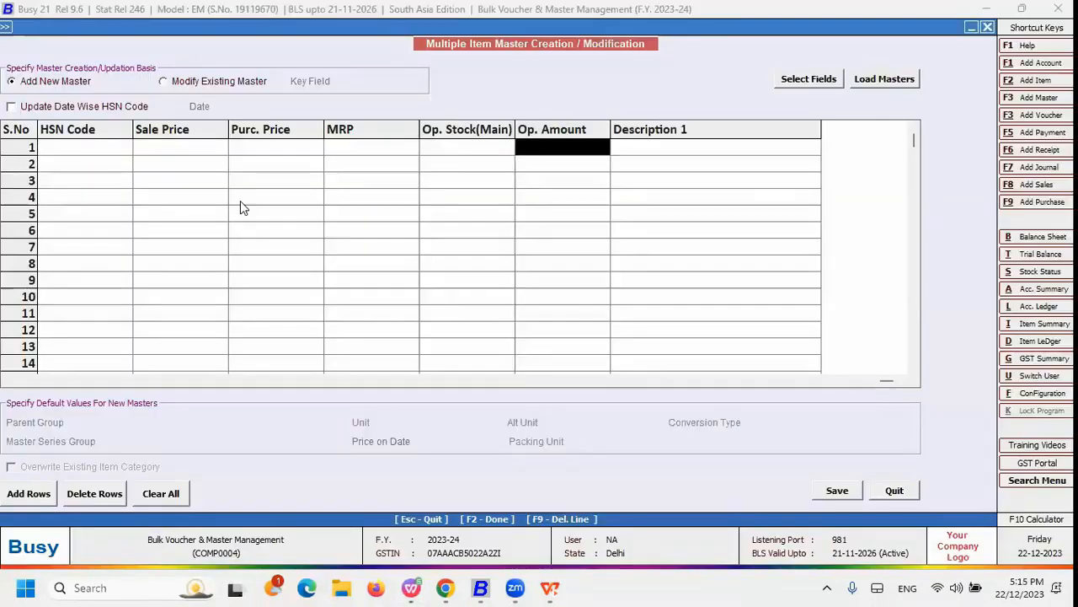
key(Right)
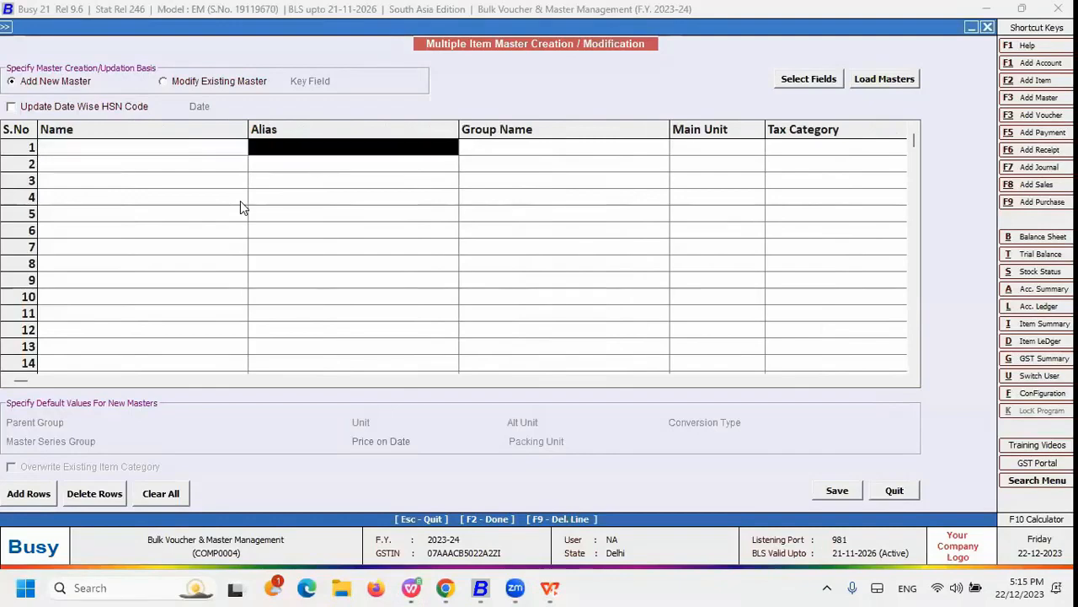
key(alt+Tab)
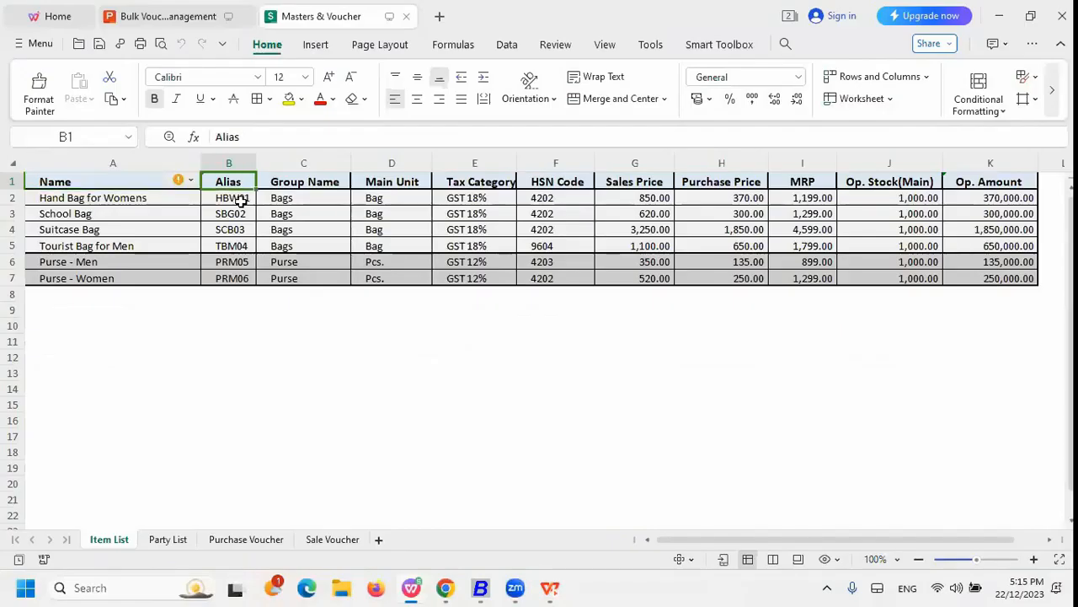
key(Right)
key(alt+Tab)
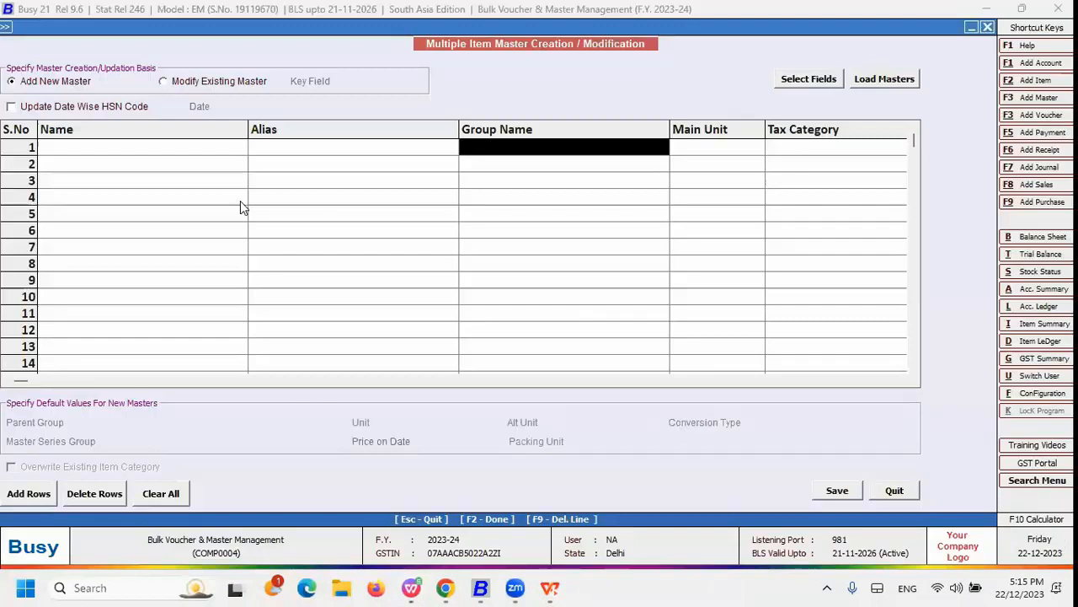
key(Return)
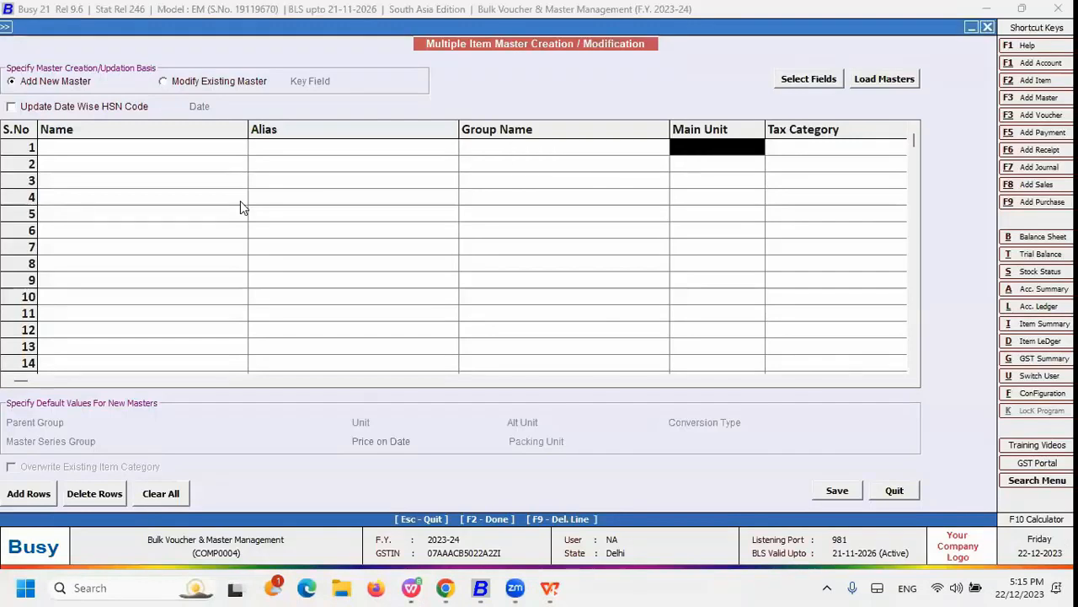
key(alt+Tab)
key(Right)
key(alt+Tab)
key(Return)
key(alt+Tab)
key(Right)
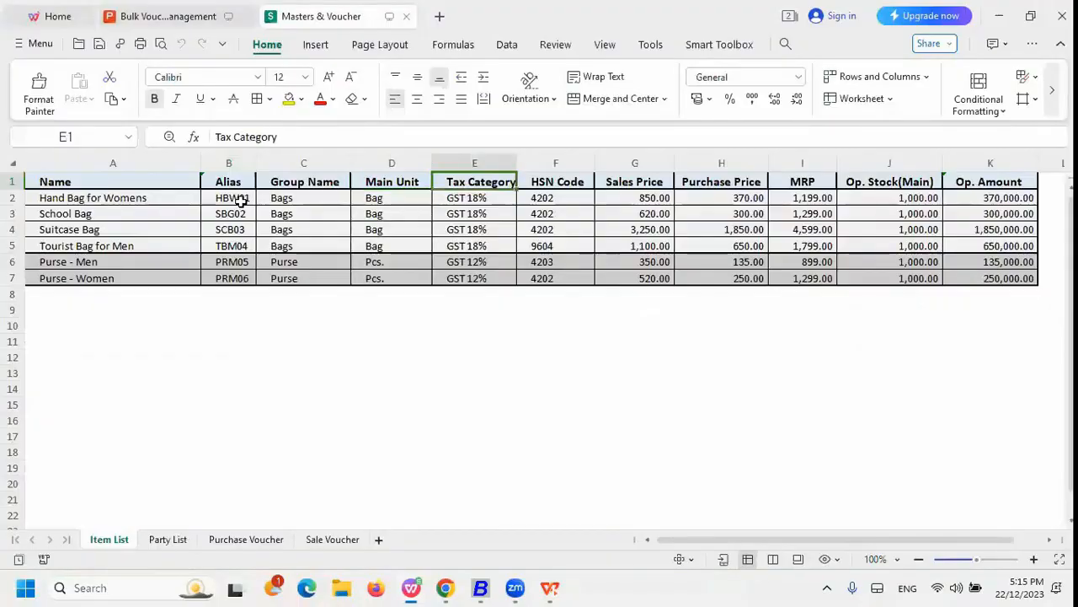
key(Right)
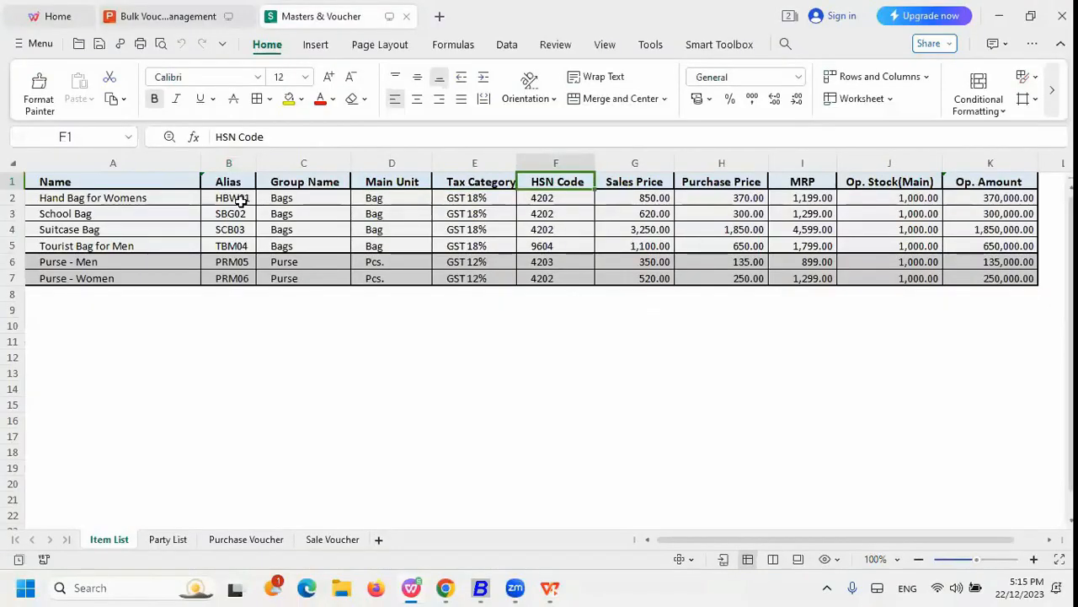
key(alt+Tab)
key(Return)
key(Return)
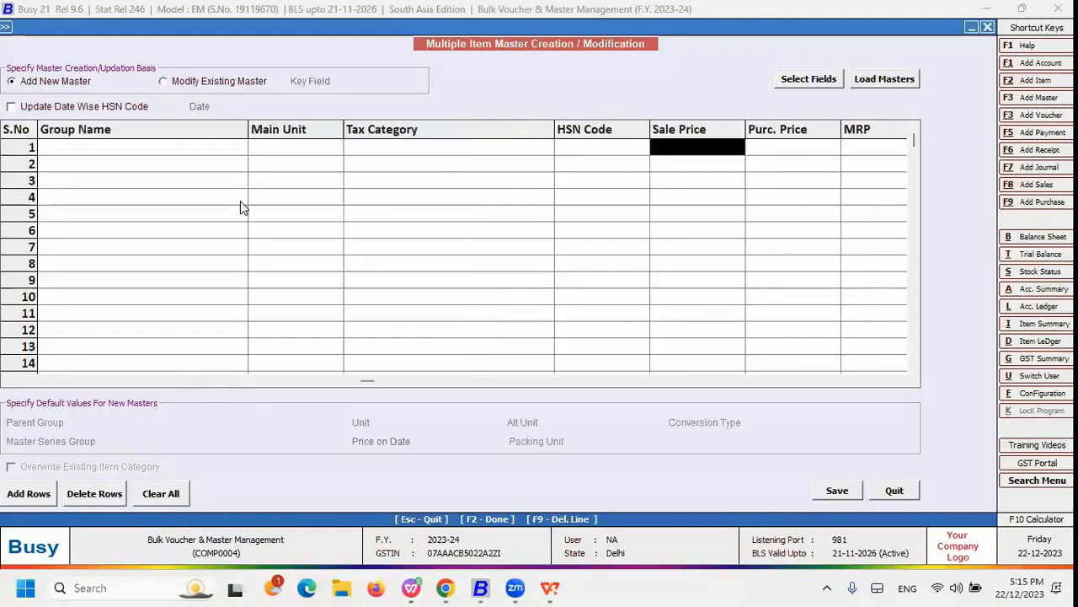
- Compare the workbook's Sales Price through Op. Amount headings with the Busy 21 item grid's remaining columns, up to Description 1
key(alt+Tab)
key(Right)
key(Right)
key(Right)
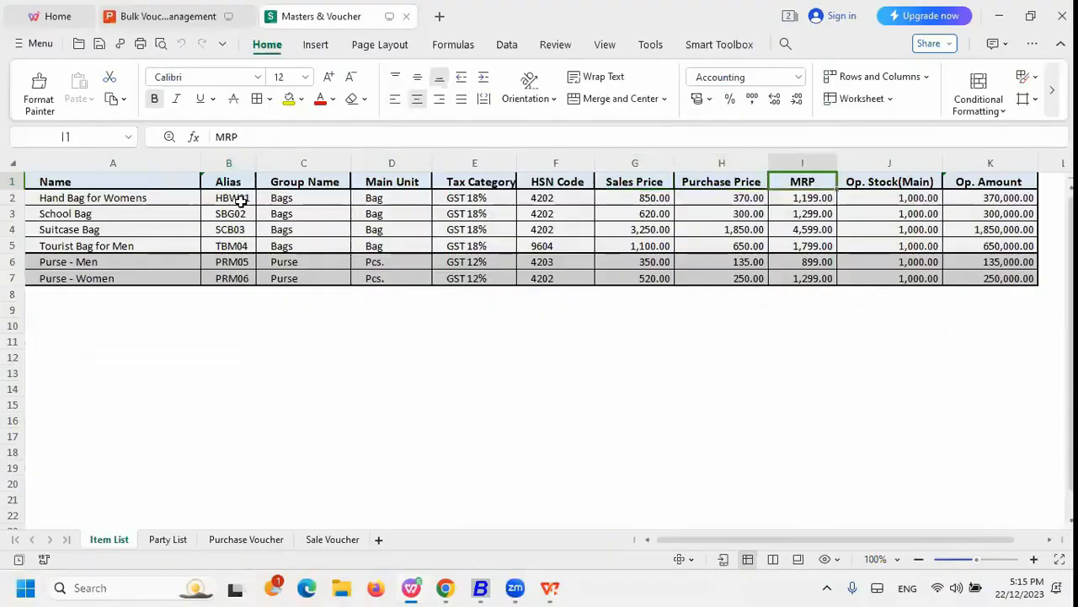
key(alt+Tab)
key(Return)
key(alt+Tab)
key(Right)
key(Right)
key(alt+Tab)
key(Return)
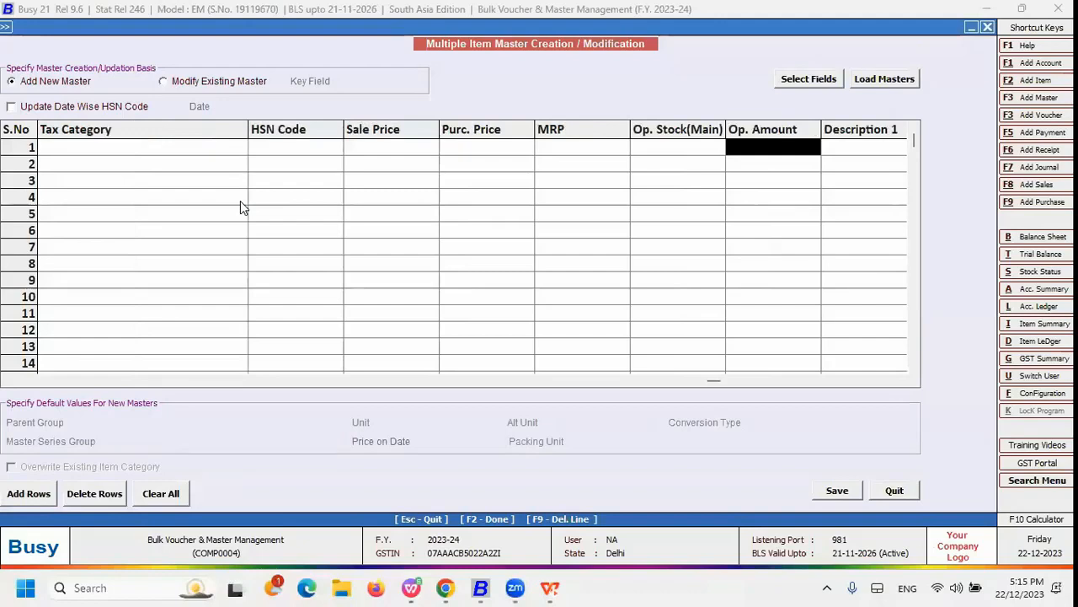
key(Return)
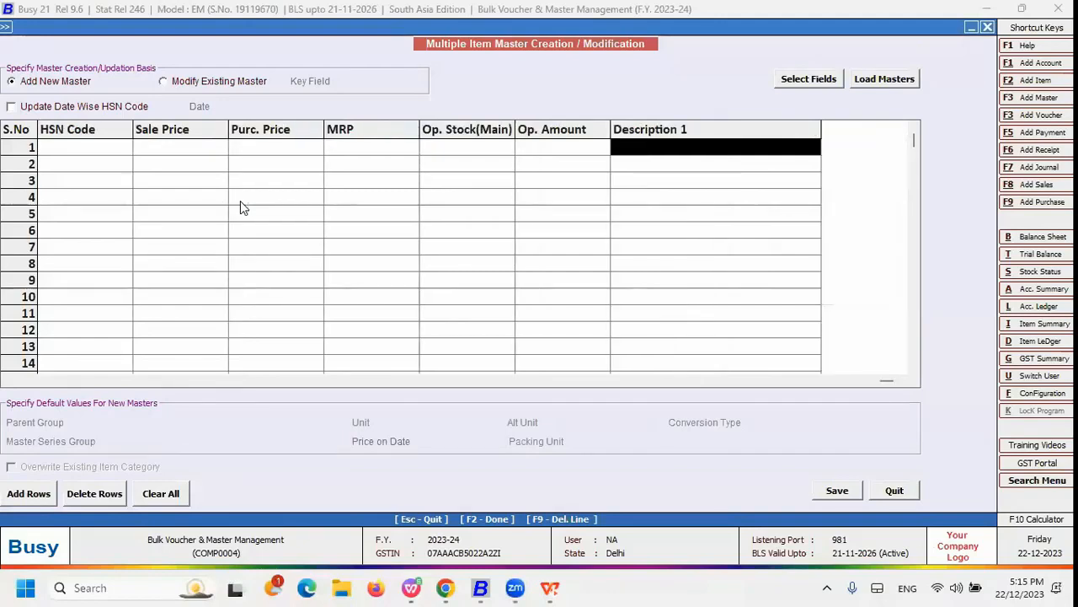
- Remove ITEM_DESC1 from the grid's selected fields and save the field selection
click(792, 80)
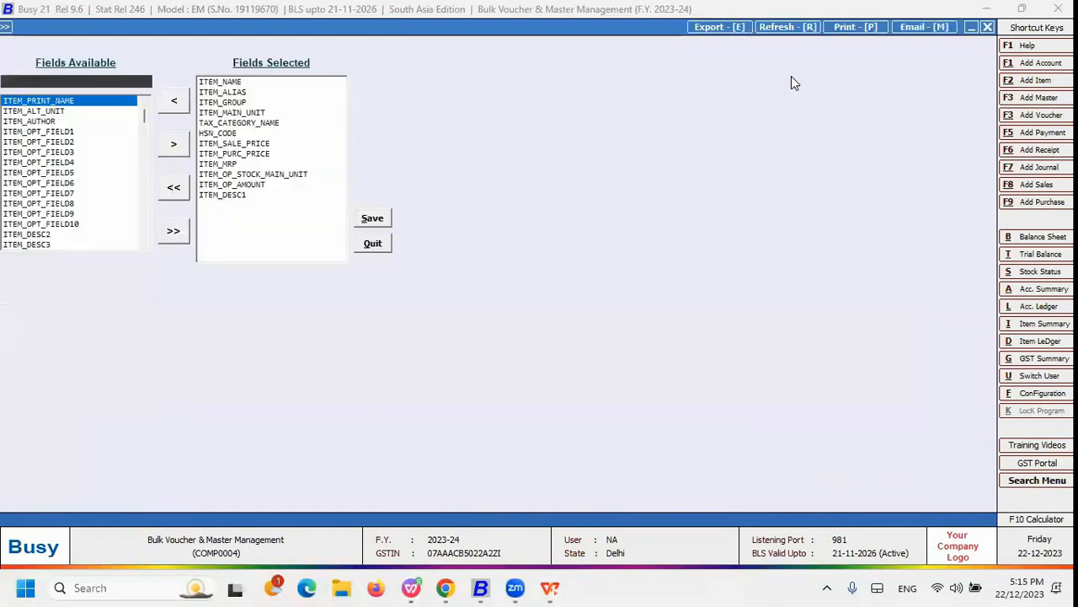
click(243, 197)
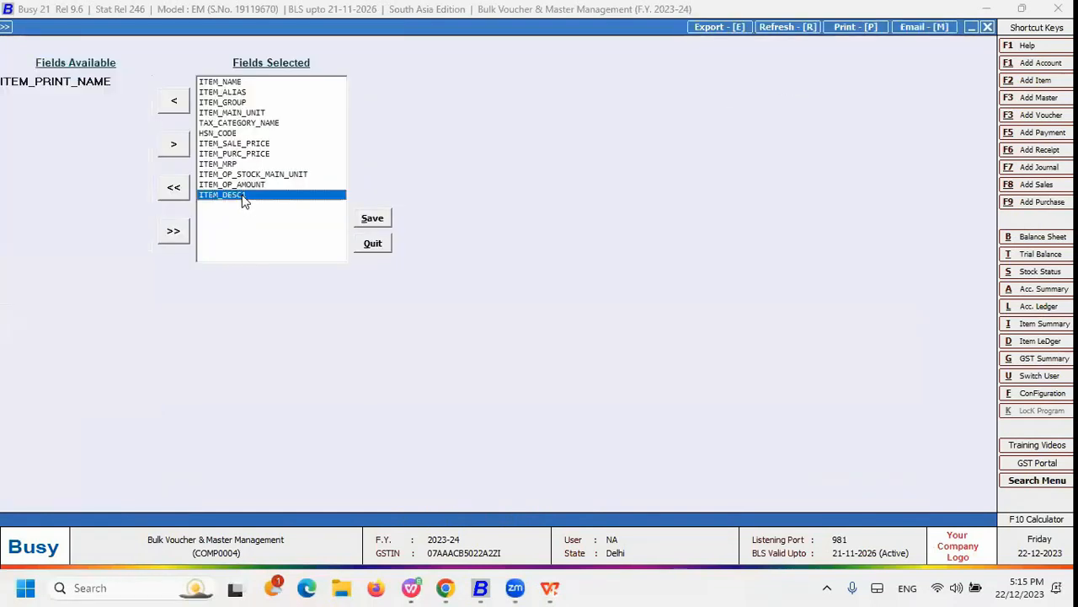
click(175, 101)
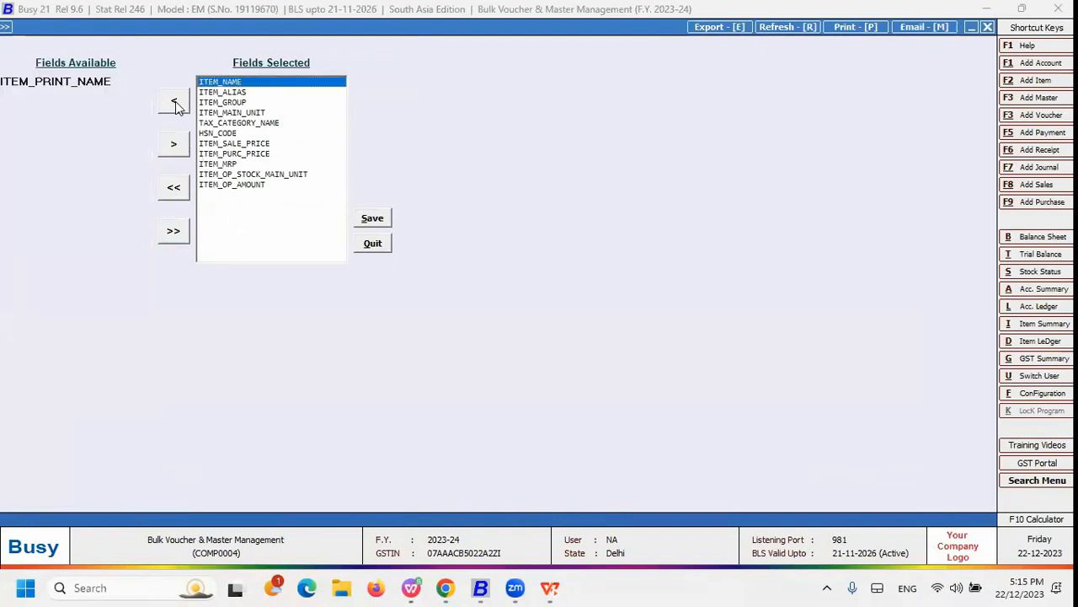
click(372, 220)
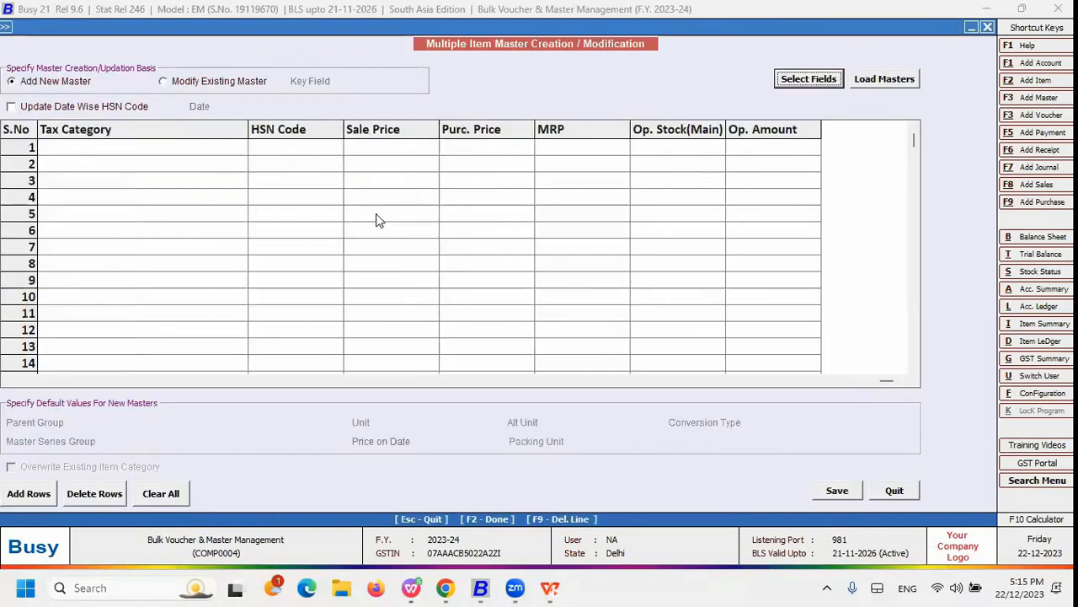
- Enter the item name Medimix and alias 12300 in the grid's first row
click(178, 144)
key(Left)
key(Left)
key(Left)
key(Left)
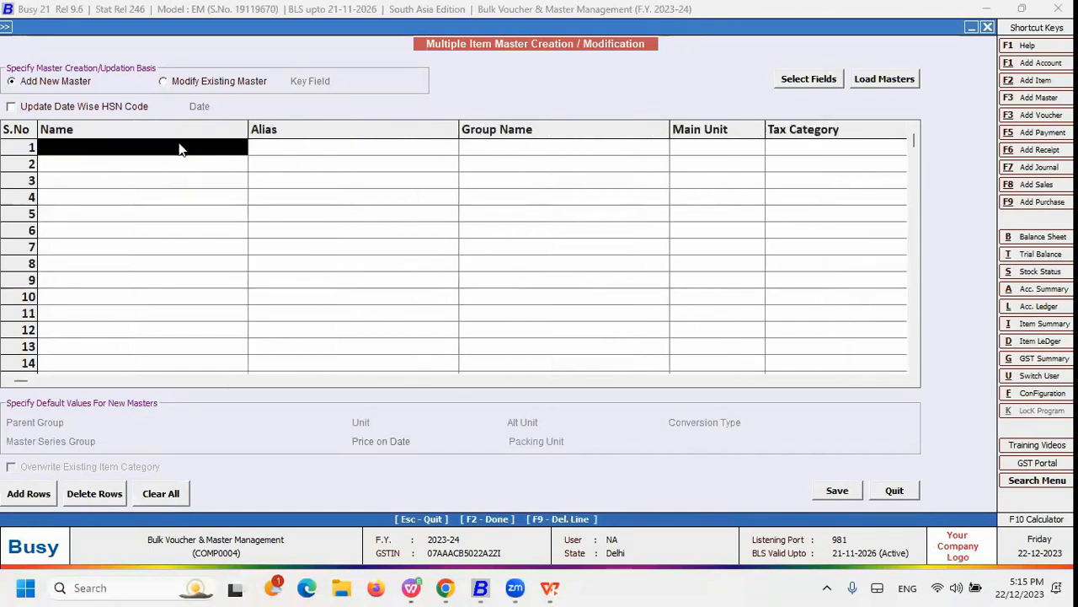
click(180, 145)
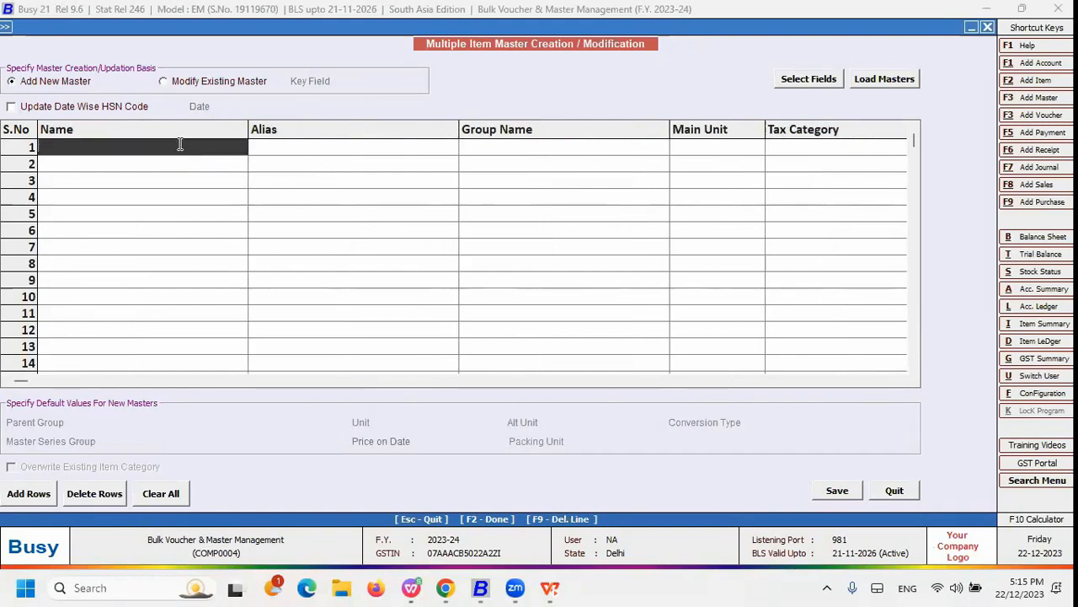
text(Medimix)
key(Return)
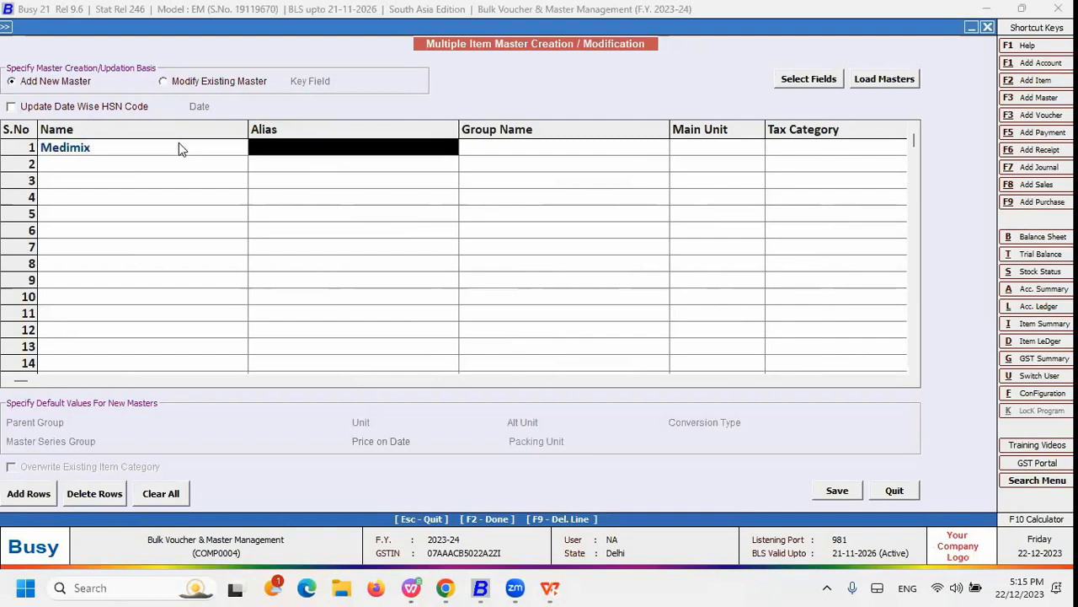
text(12300)
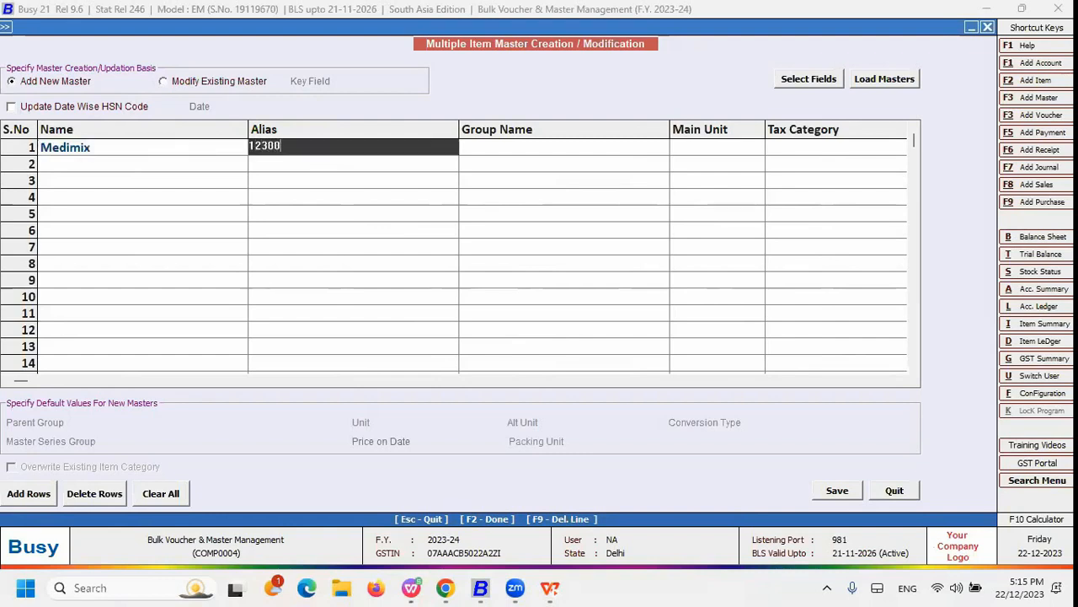
key(Return)
- Set the Medimix row's group to Purse, main unit to Pcs., tax category to GST 18% and HSN code to 123455
key(Down)
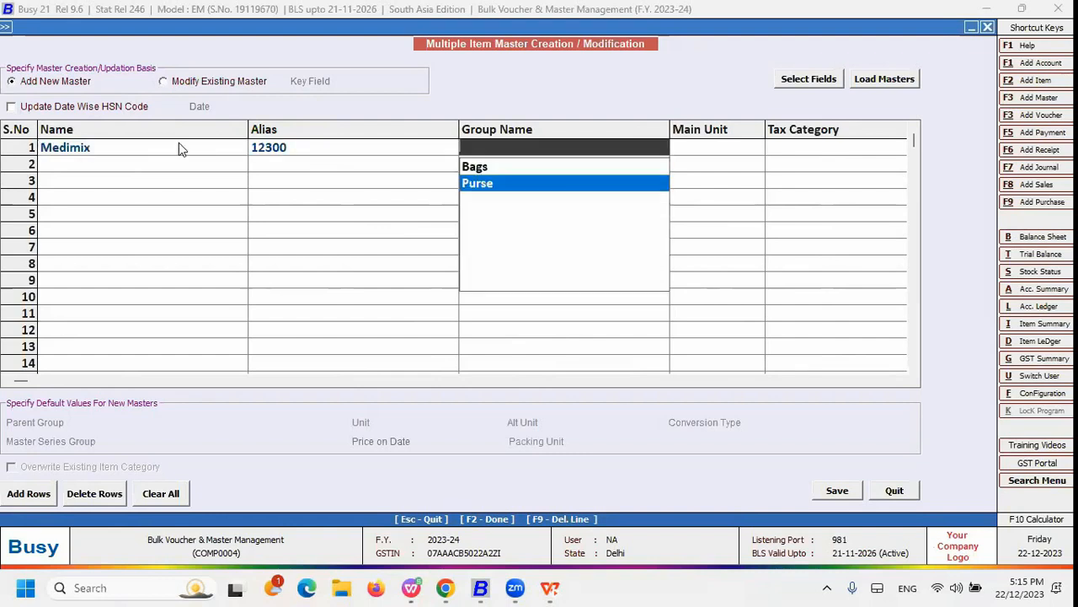
key(Return)
text(pcs)
key(Return)
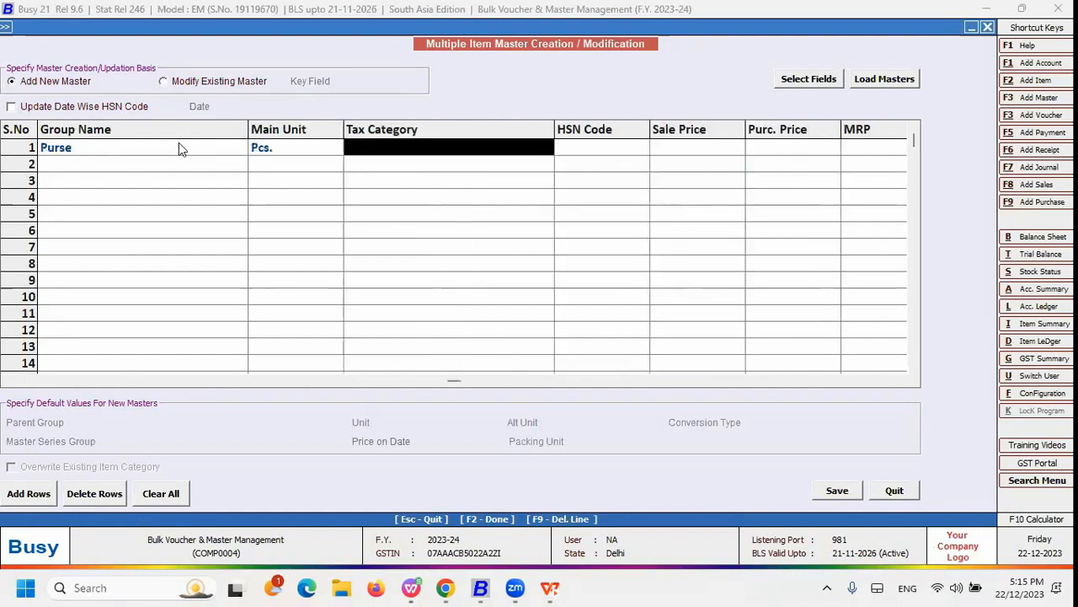
text(18)
key(Return)
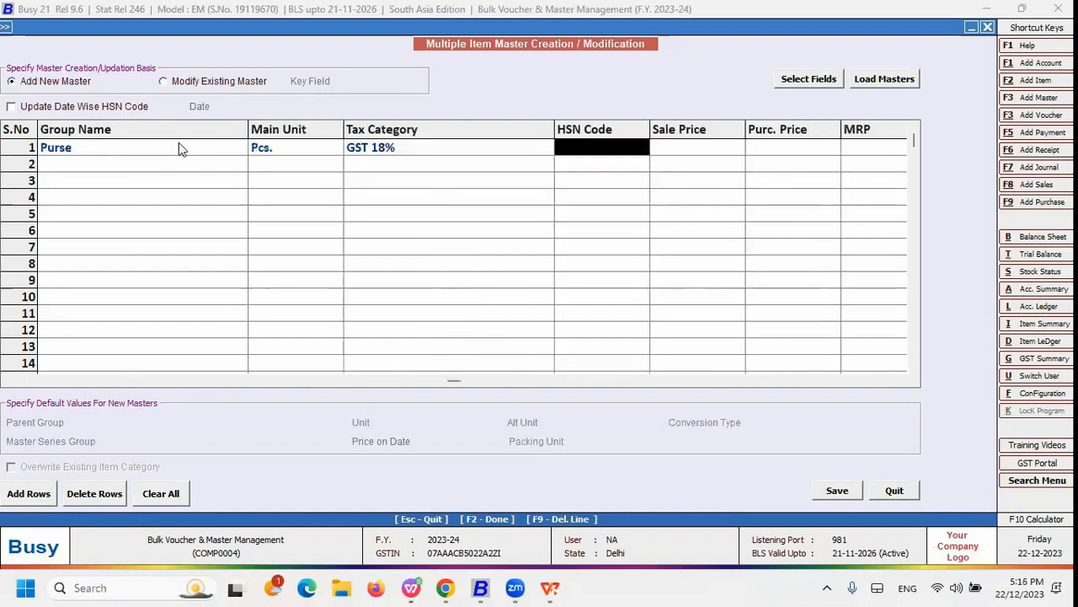
text(12345)
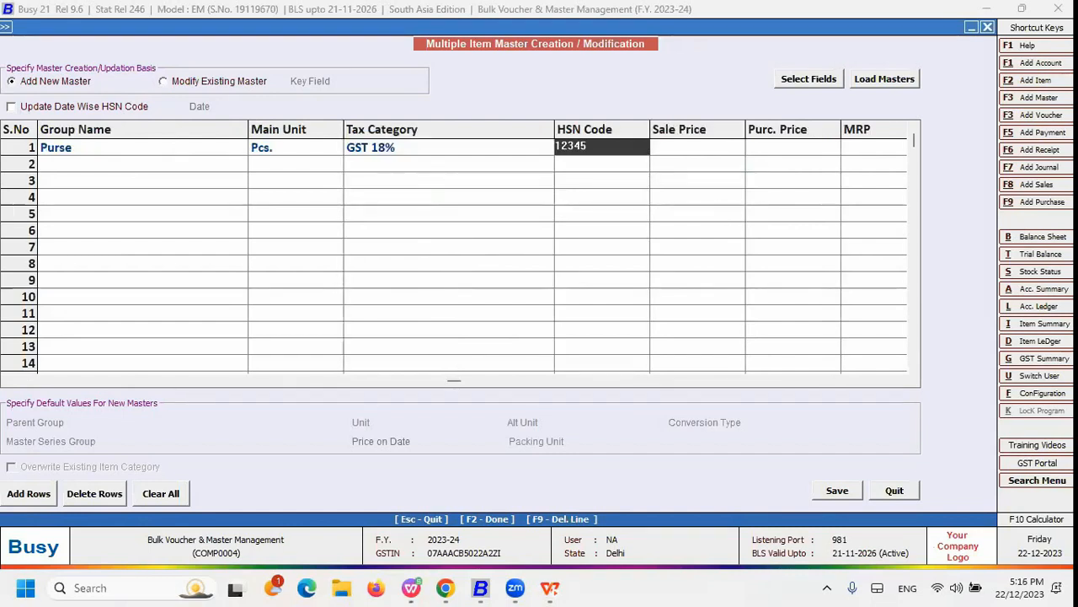
text(5)
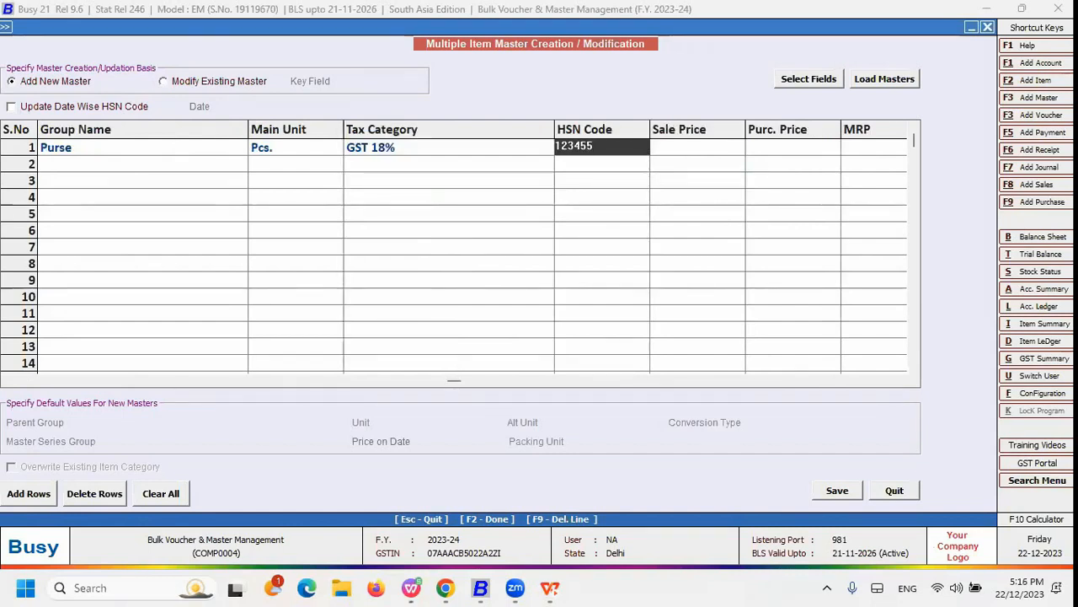
key(Return)
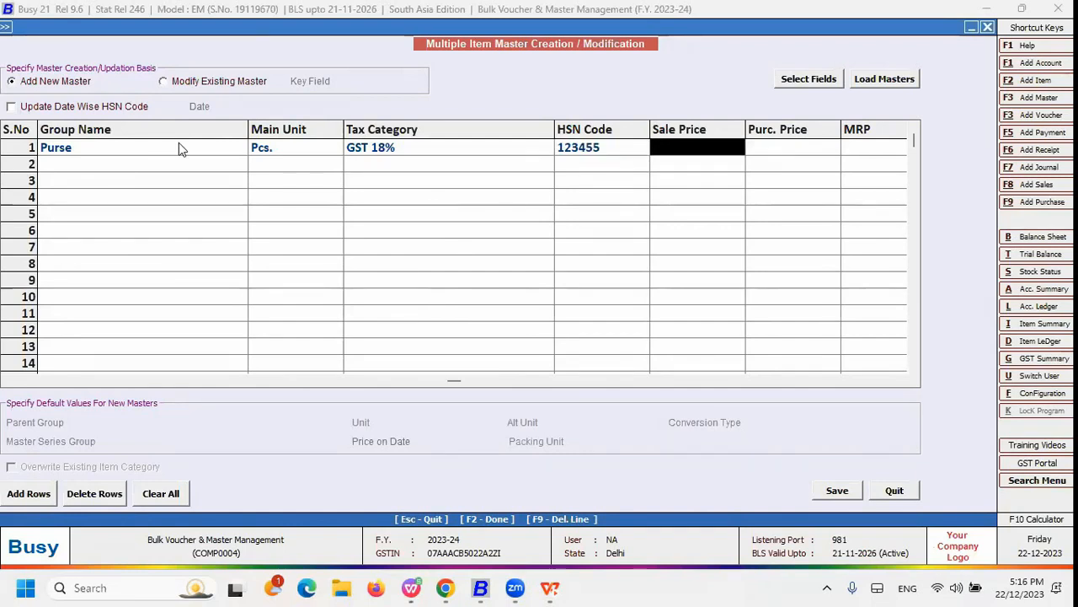
- Set Medimix's sale price to 40, purchase price to 30, MRP to 50 and opening stock to 0, leaving the opening amount blank
text(40)
key(Return)
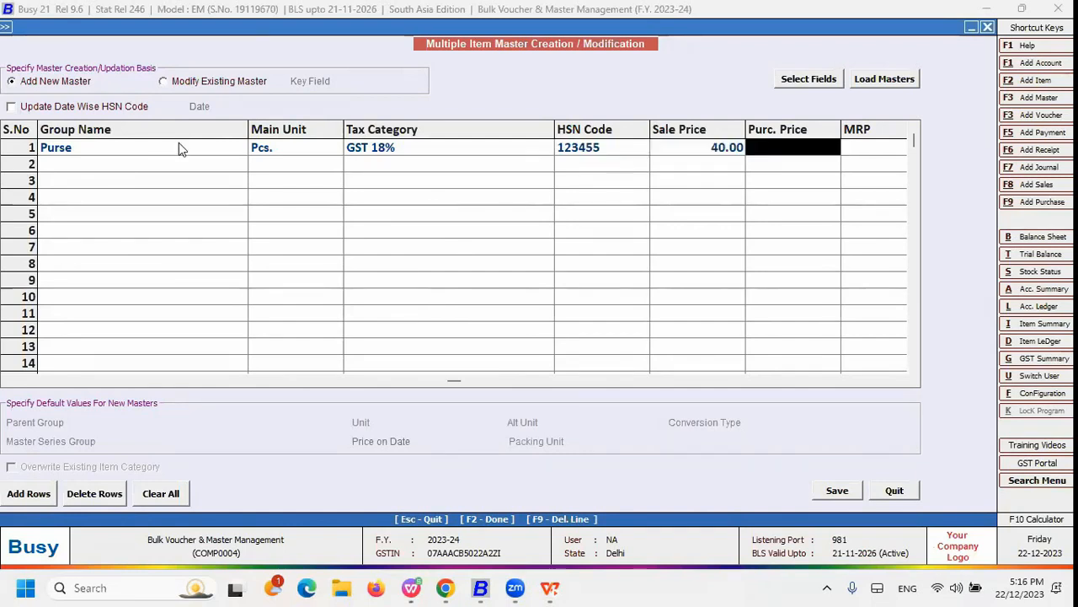
text(30)
key(Return)
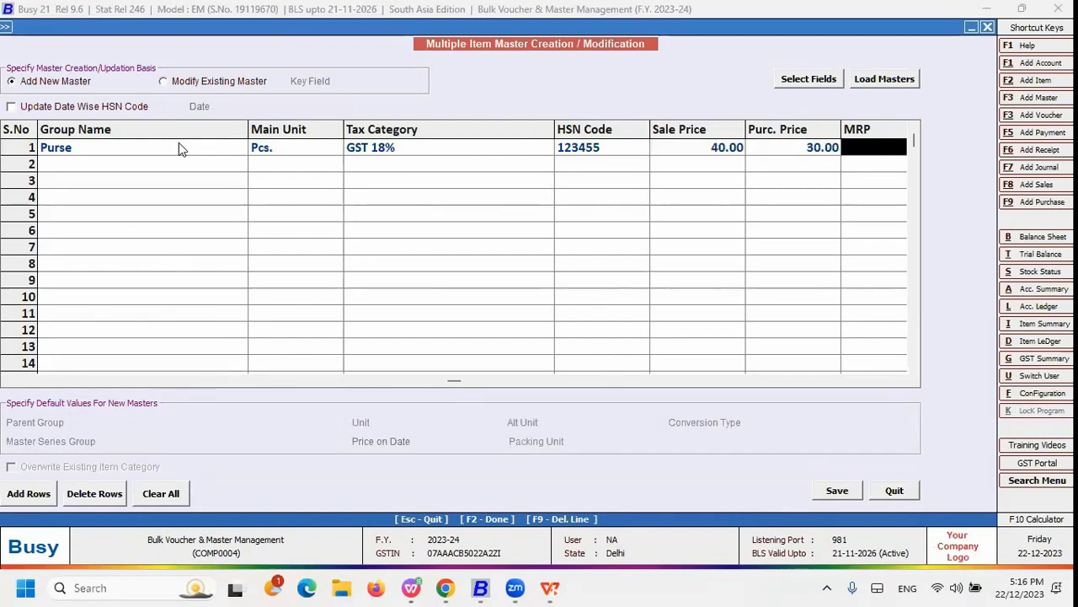
text(50)
key(Return)
text(00)
key(Return)
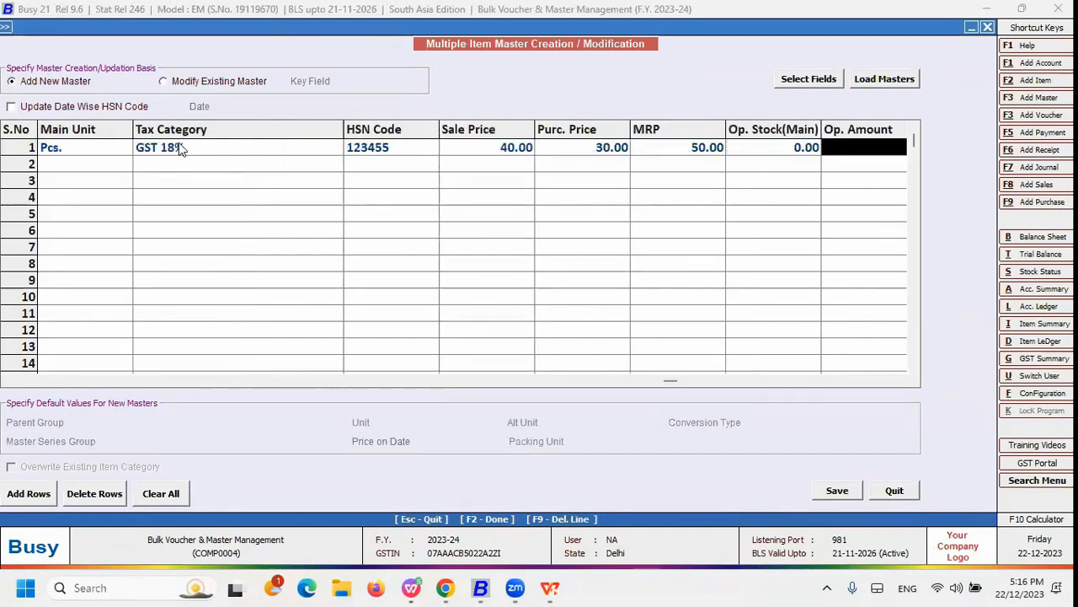
key(Return)
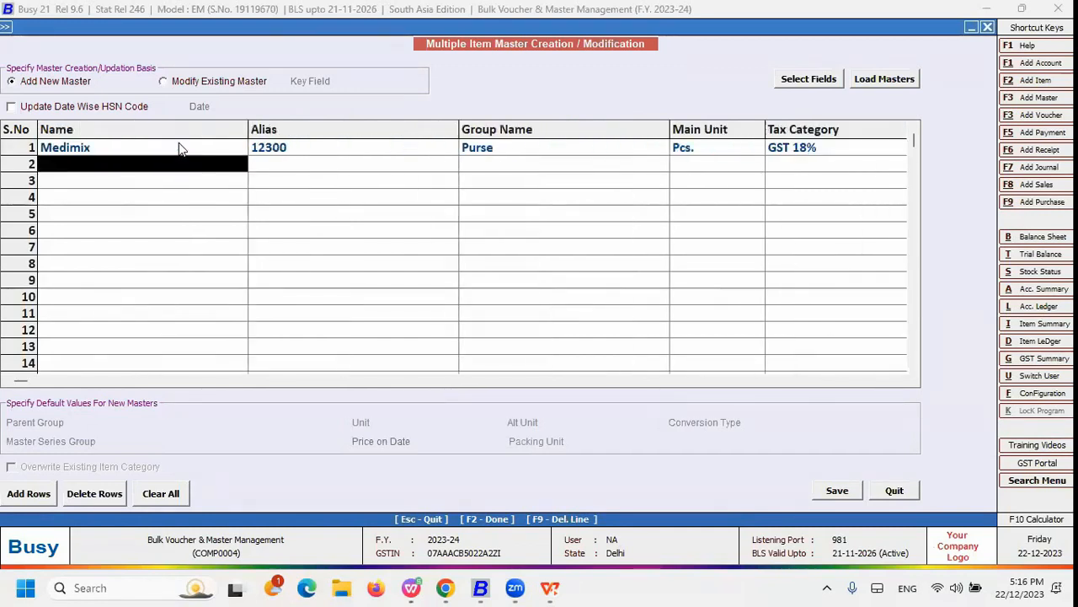
- Save the Medimix item master and reopen Multiple Item Creation / Modification for adding new masters
key(F2)
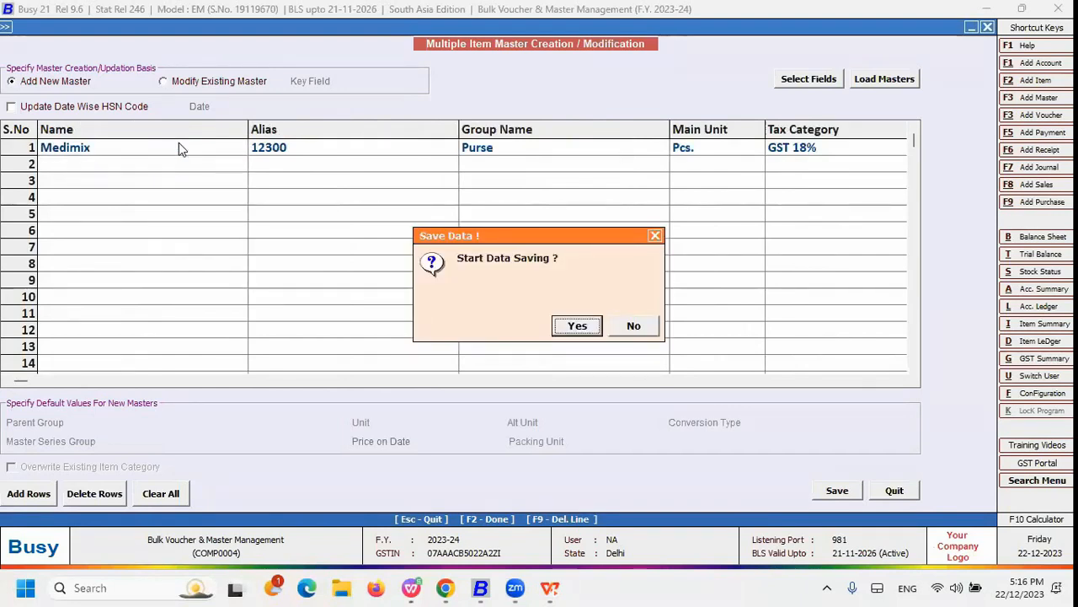
key(Return)
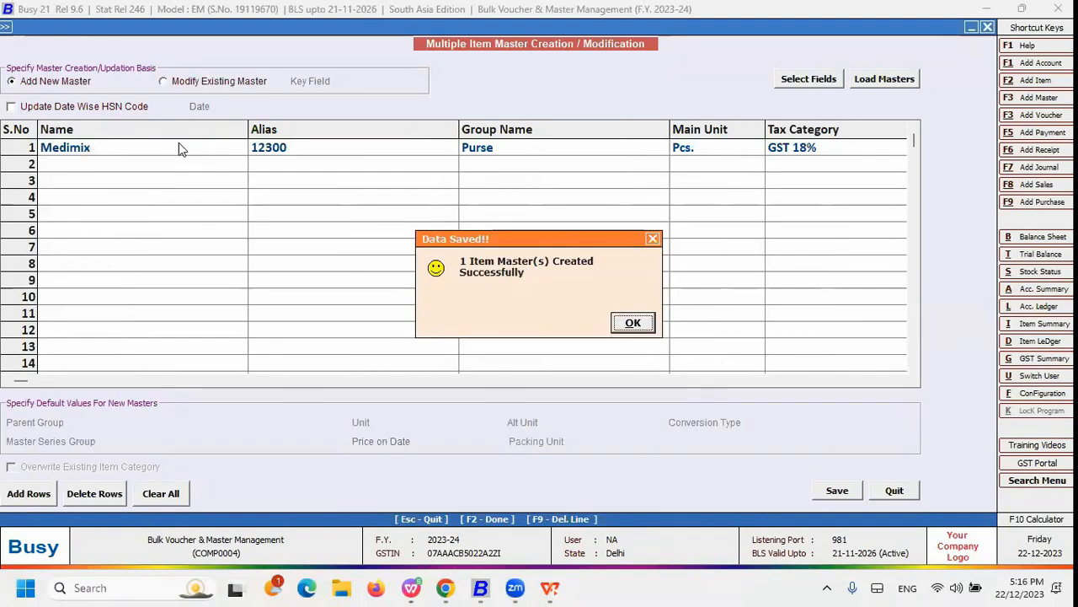
key(Return)
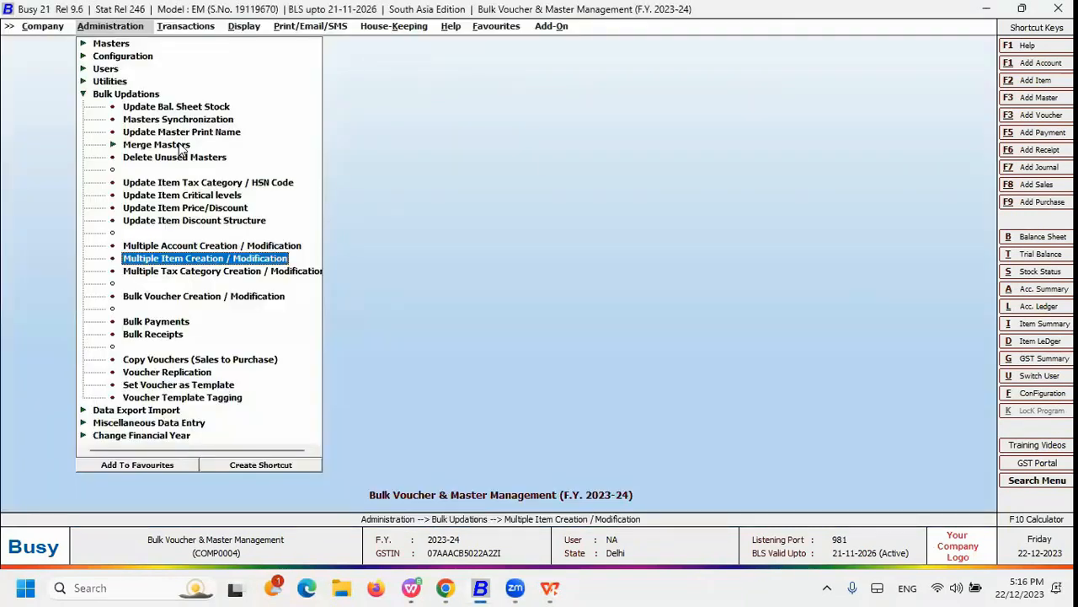
key(Return)
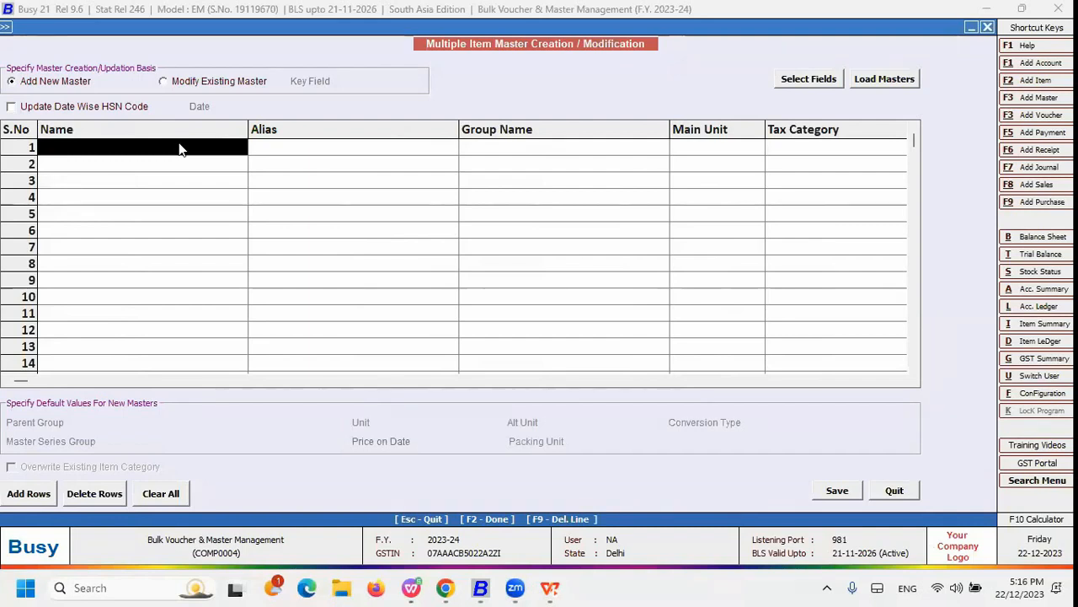
- Examine how many blank rows the item grid offers by going down the Name column to row 65
key(Down)
key(Down)
key(Down)
key(Down)
key(Down)
key(Down)
key(Down)
key(Down)
key(Down)
key(Down)
key(Down)
key(Down)
key(Down)
key(Down)
key(Down)
key(Down)
key(Down)
key(Down)
key(Down)
key(Down)
key(Down)
key(Down)
key(Down)
key(Down)
key(Down)
key(Down)
key(Down)
key(Down)
key(Down)
key(Down)
key(Down)
key(Down)
key(Down)
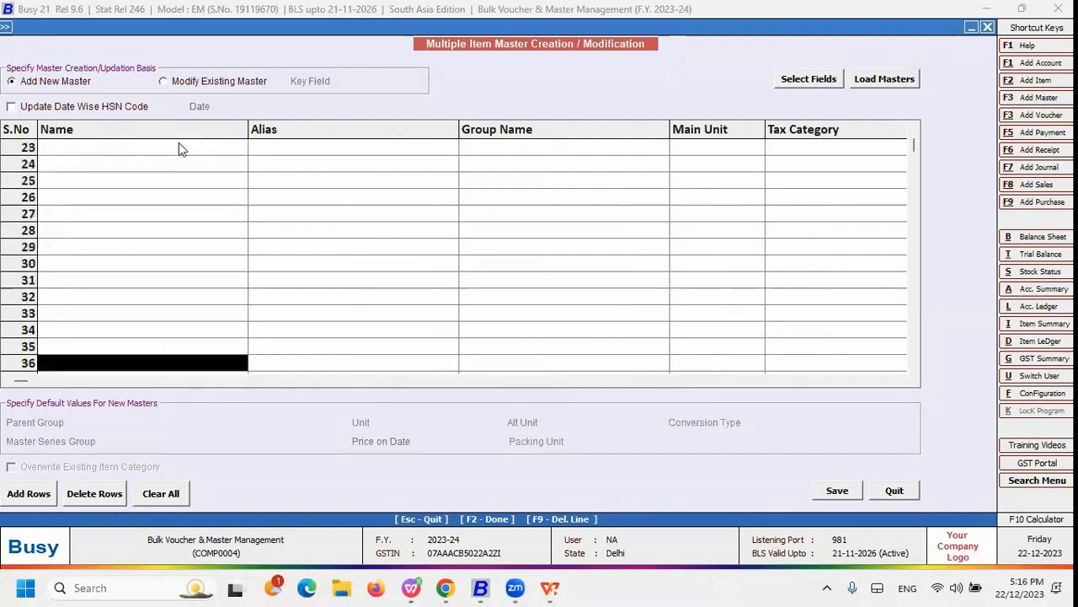
key(Down)
key(Down)
key(Down)
key(Down)
key(Down)
key(Down)
key(Down)
key(Down)
key(Down)
key(Down)
key(Down)
key(Down)
key(Down)
key(Down)
key(Down)
key(Down)
key(Down)
key(Down)
key(Down)
key(Down)
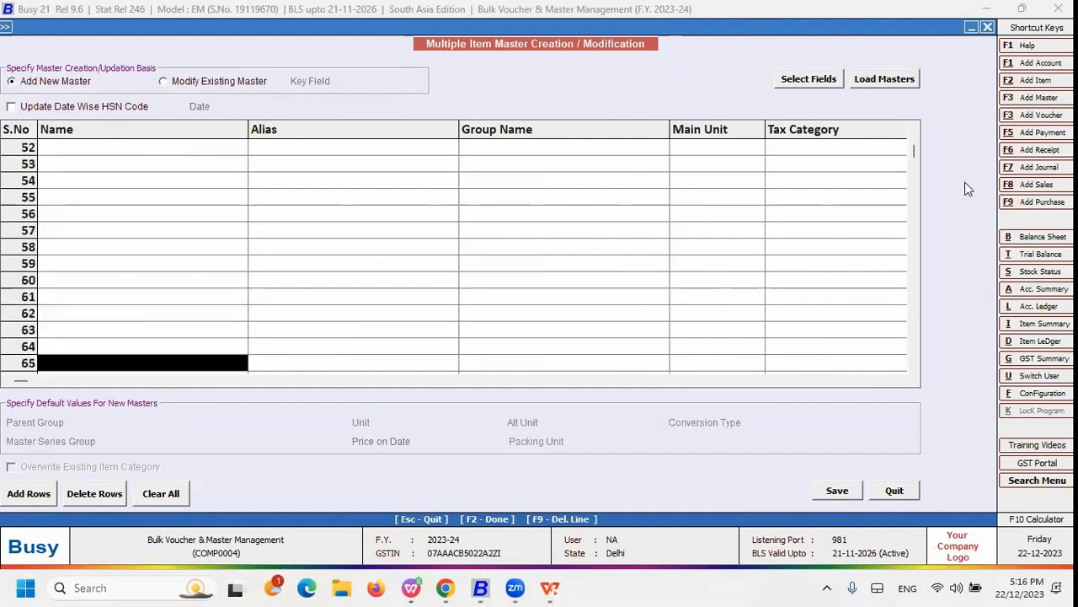
- Examine the end of the blank item grid down to row 999 and return to row 1
drag(916, 367, 915, 376)
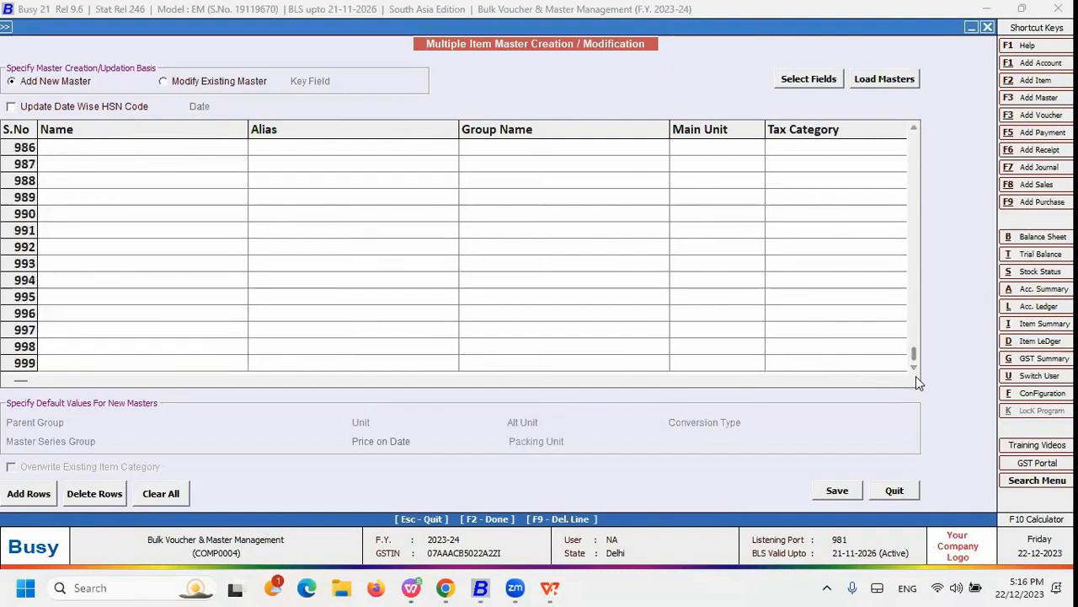
click(84, 365)
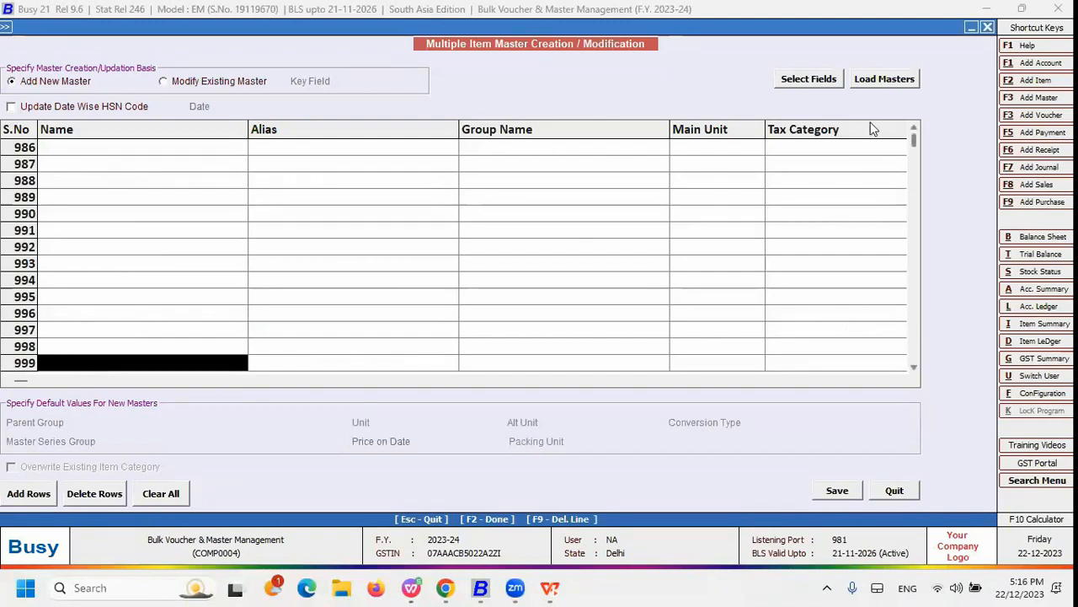
click(223, 148)
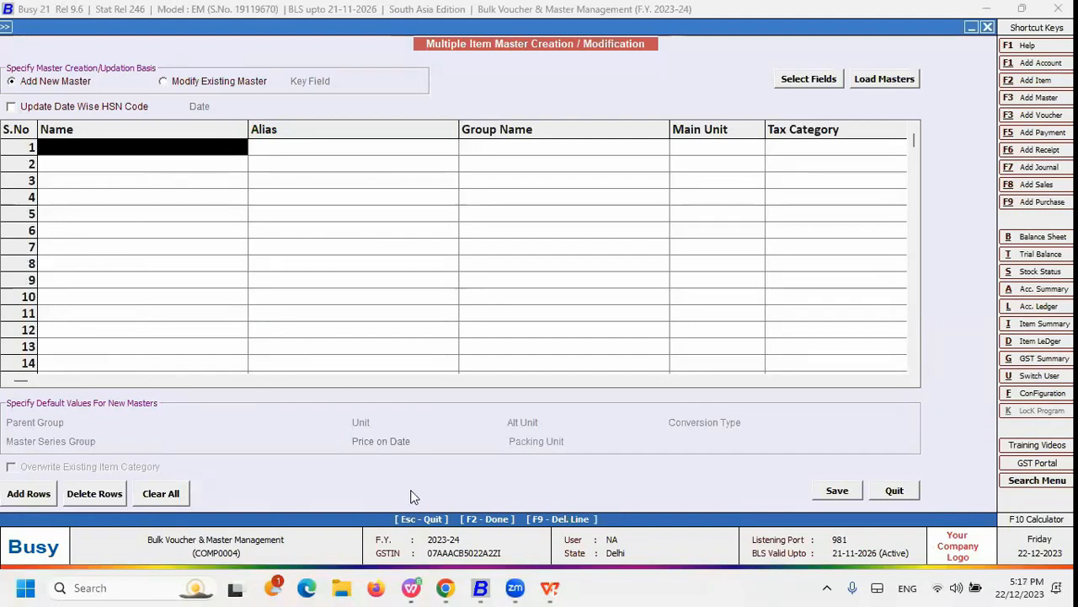
- Copy the six item rows A2:K7 from the workbook's Item List and paste them into Busy's item grid from row 1
click(412, 587)
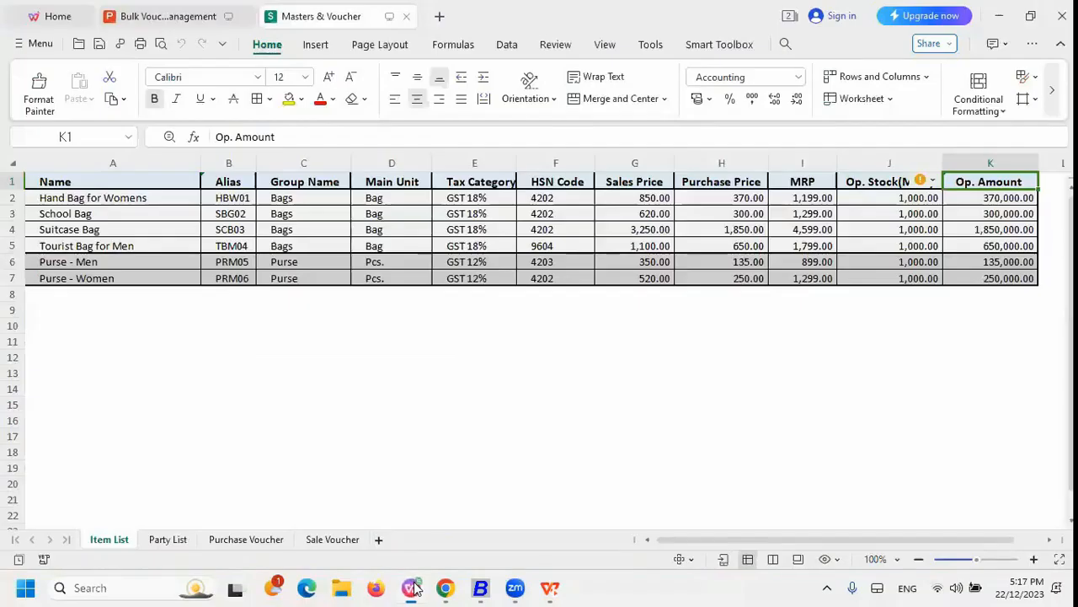
click(159, 199)
key(shift+Right)
key(shift+Right)
key(shift+Right)
key(shift+Right)
key(shift+Right)
key(shift+Right)
key(shift+Right)
key(shift+Right)
key(shift+Right)
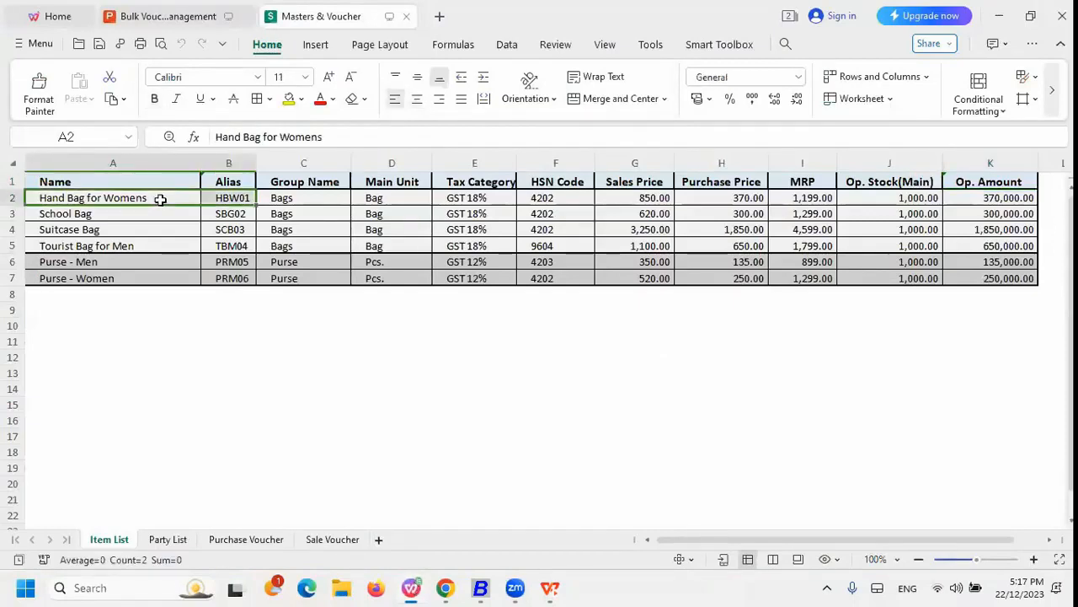
key(shift+Right)
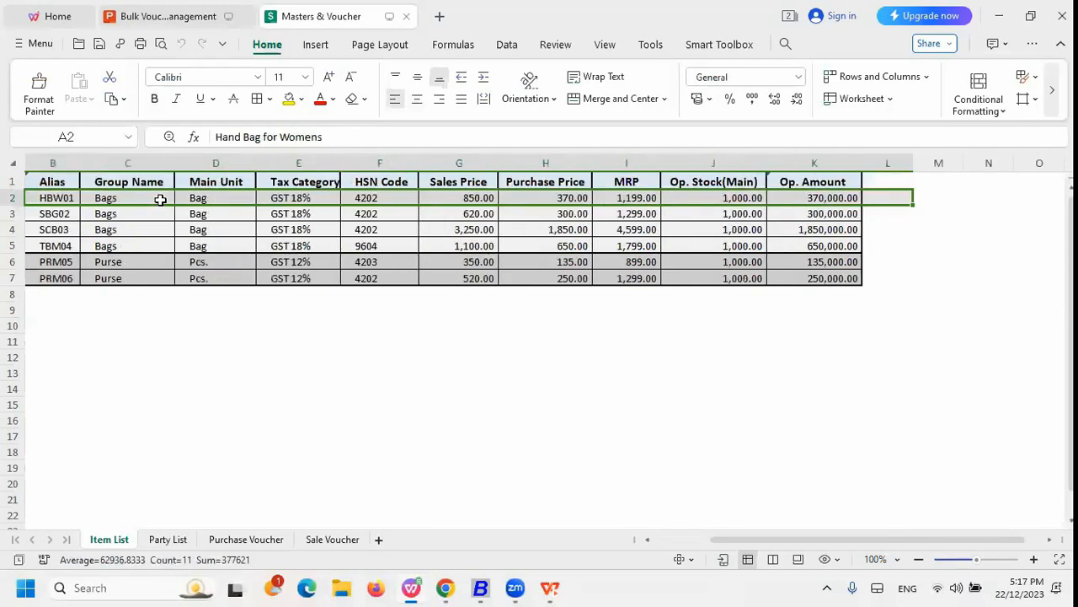
key(shift+Down)
key(shift+Down)
key(shift+Down)
key(shift+Down)
key(shift+Down)
key(ctrl+c)
key(alt+Tab)
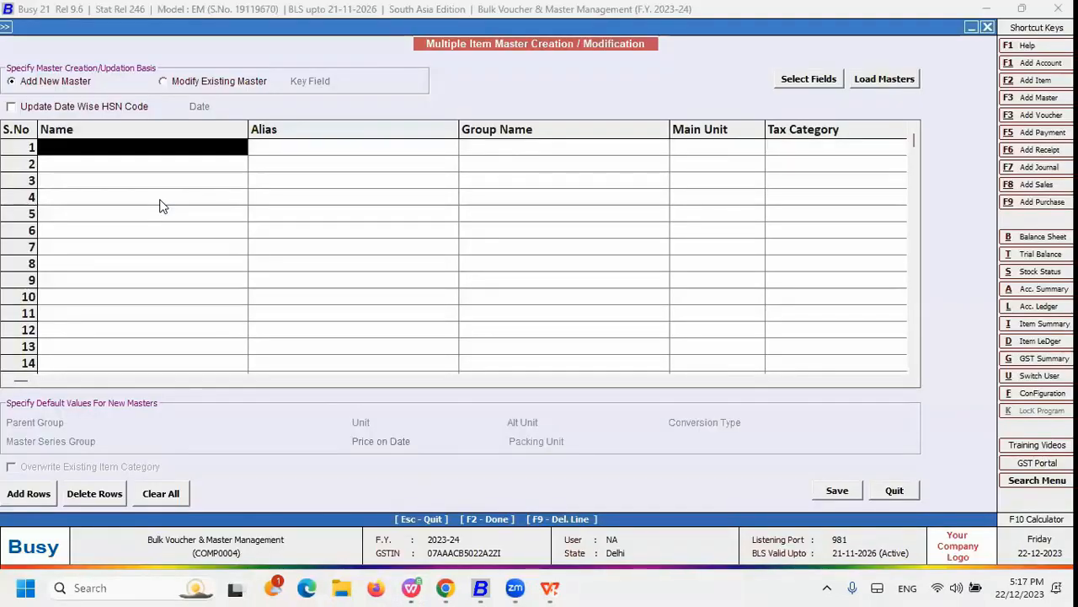
key(ctrl+v)
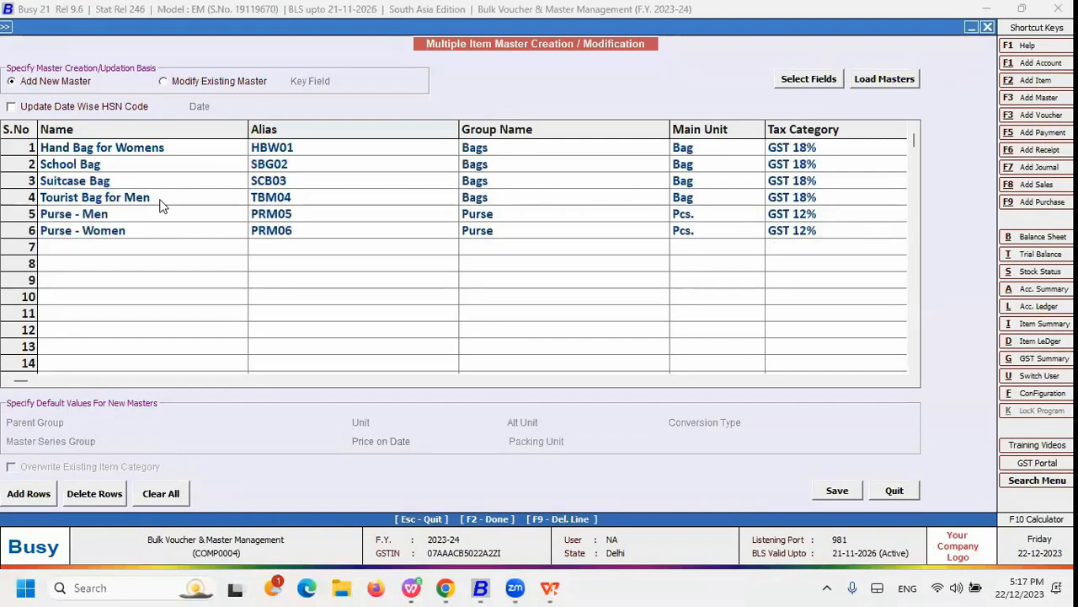
- Copy the Hand Bag for Womens and School Bag rows from the item grid, from Name across to Op. Amount
click(149, 206)
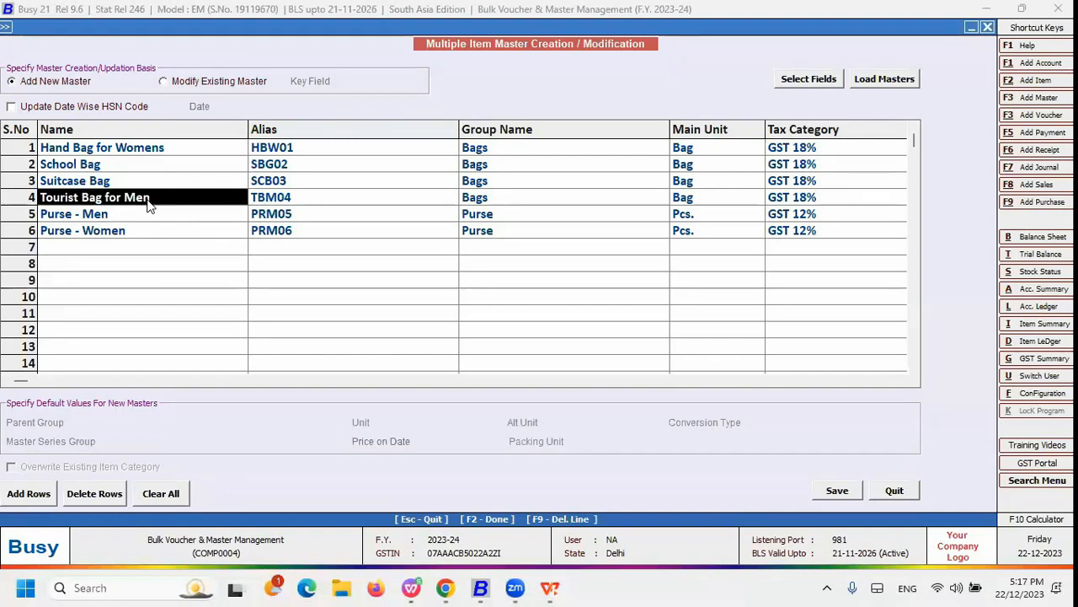
key(Up)
key(Up)
key(Up)
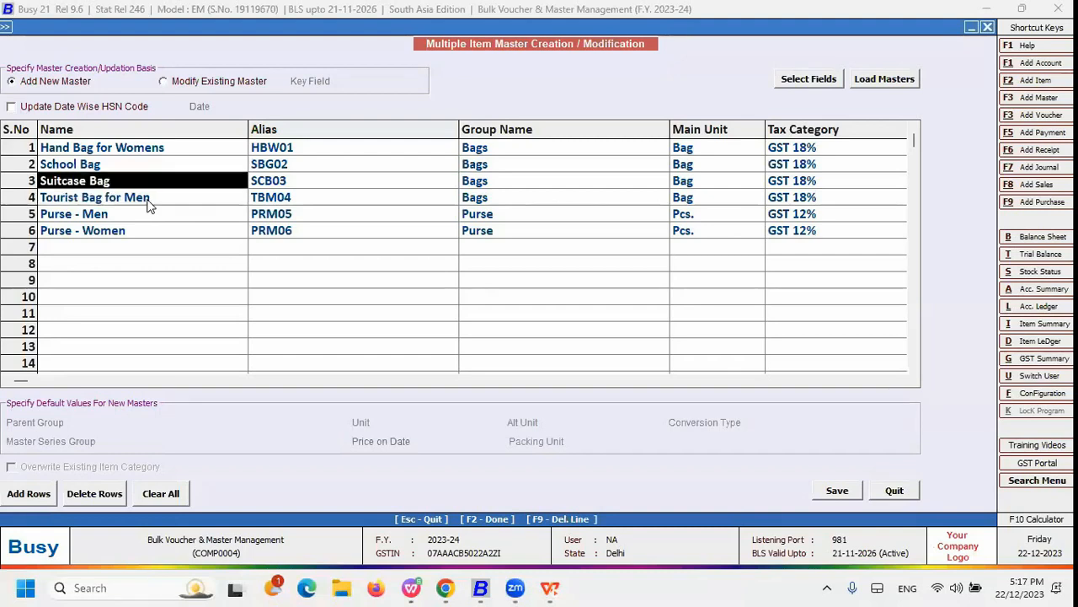
key(shift+Down)
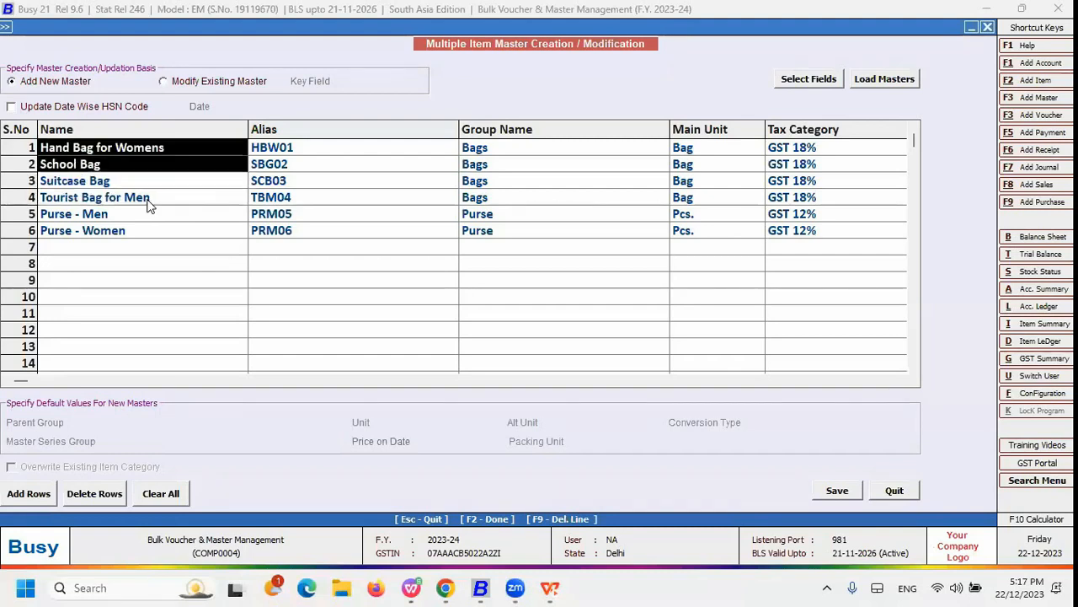
key(shift+Right)
key(shift+Right)
key(shift+Right)
key(shift+Right)
key(shift+Right)
key(shift+Right)
key(shift+Right)
key(shift+Right)
key(shift+Right)
key(shift+Right)
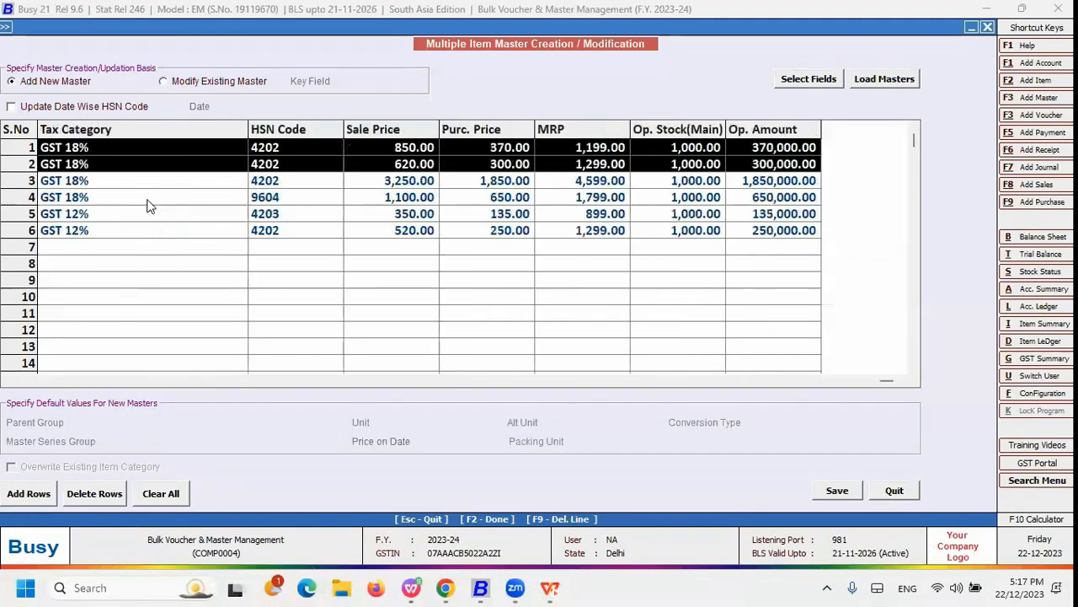
key(ctrl+Home)
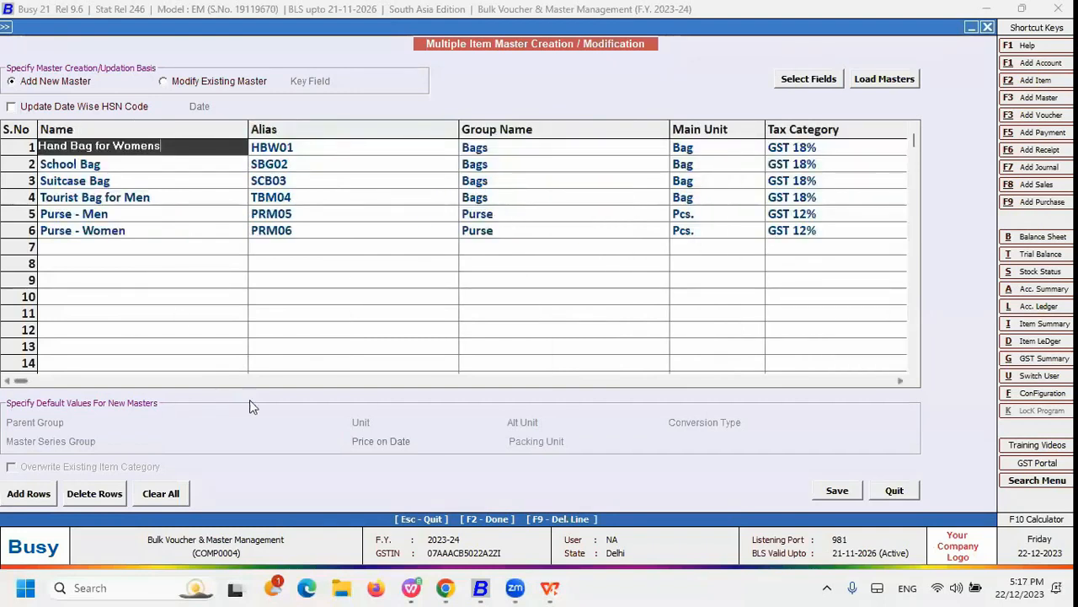
- Paste the two copied item rows into the workbook's Item List sheet starting at cell A10
click(408, 587)
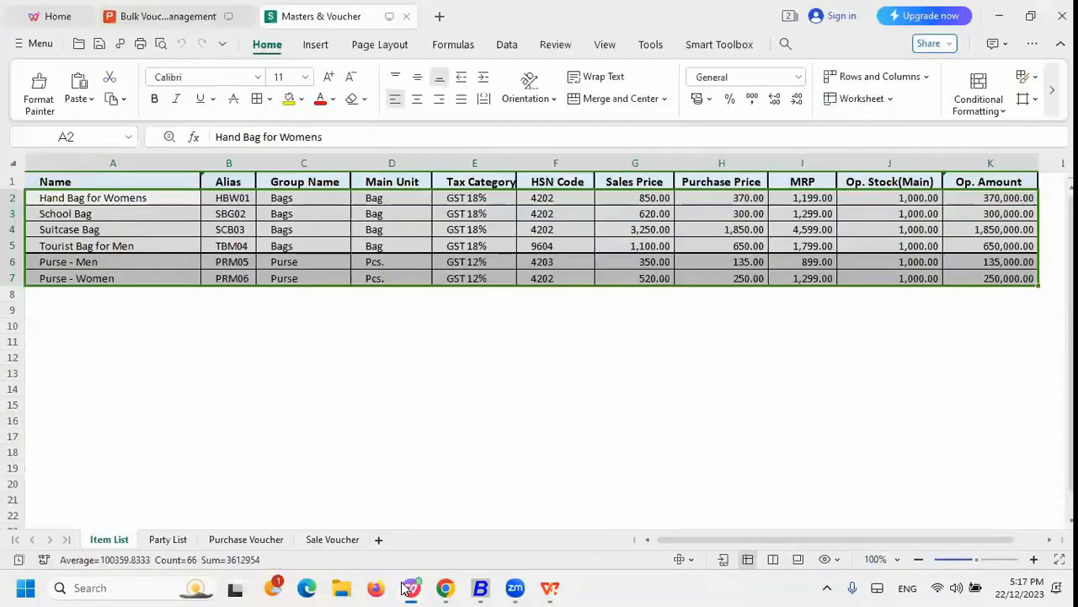
click(79, 325)
key(ctrl+v)
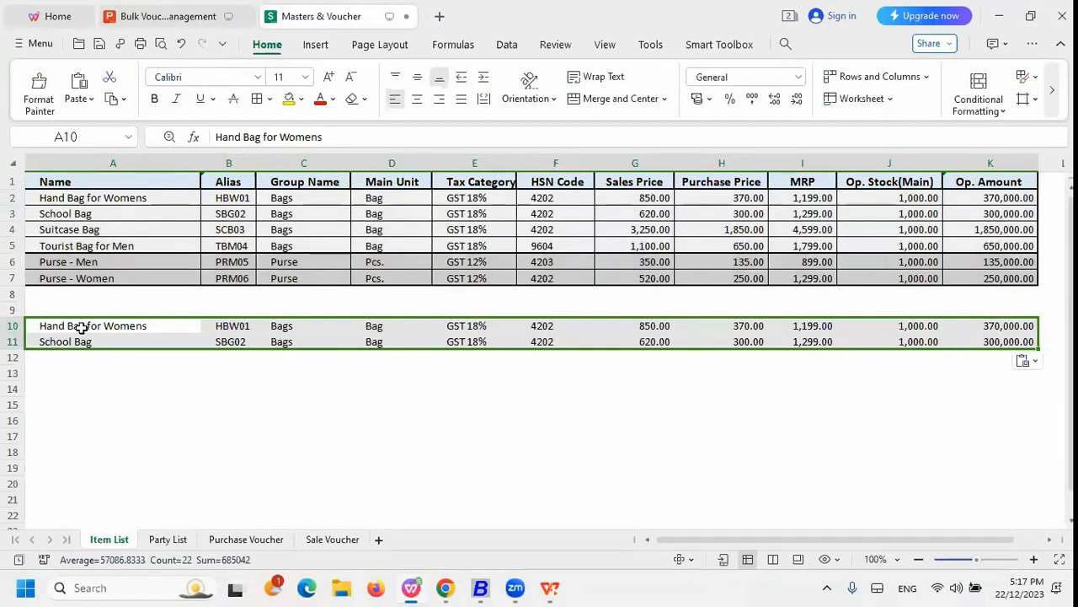
- Start a new sales voucher in Busy and try to enter Hand Bag for Womens as the item in row 1
key(alt+Tab)
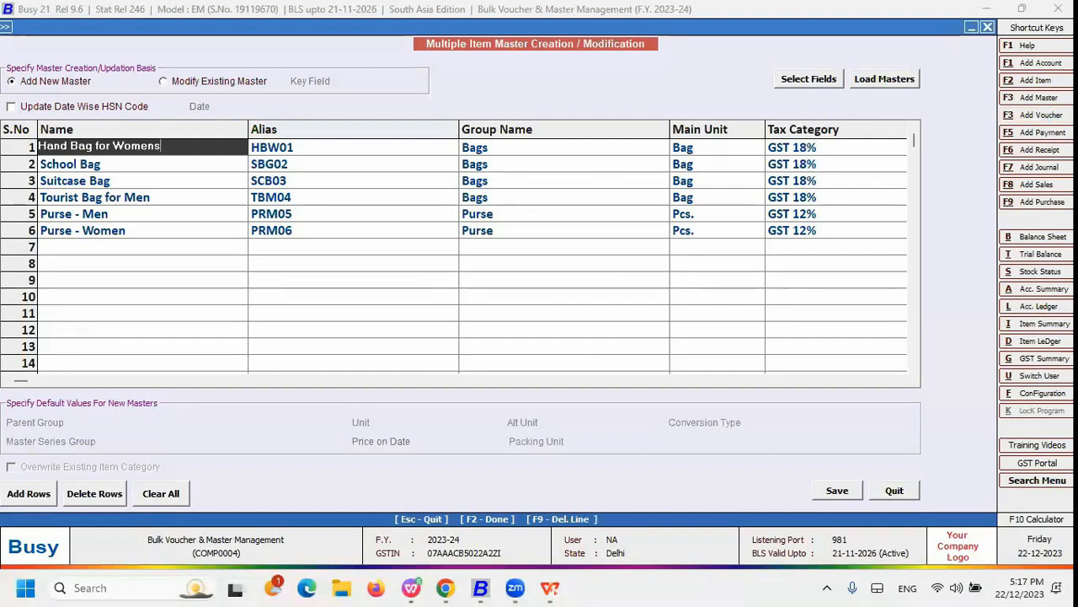
click(1052, 115)
key(Escape)
click(1052, 114)
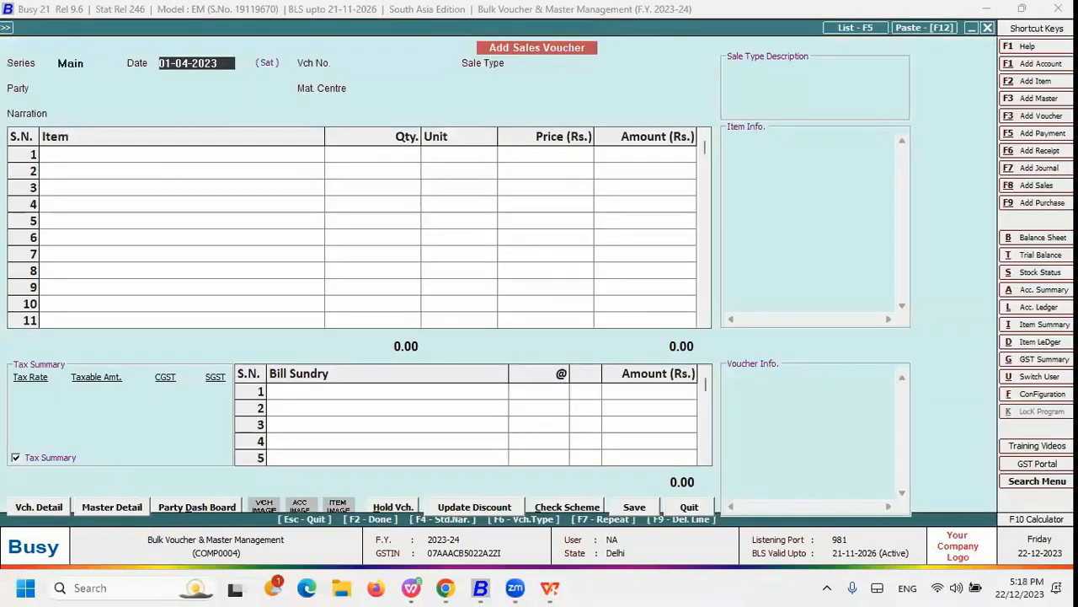
click(259, 155)
key(ctrl+v)
key(Return)
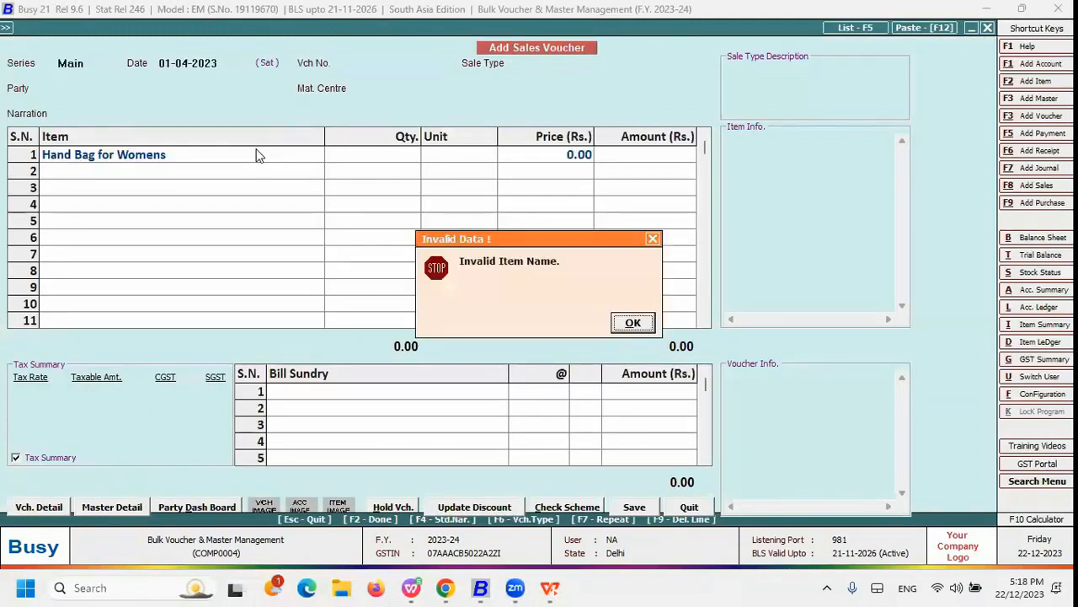
key(Return)
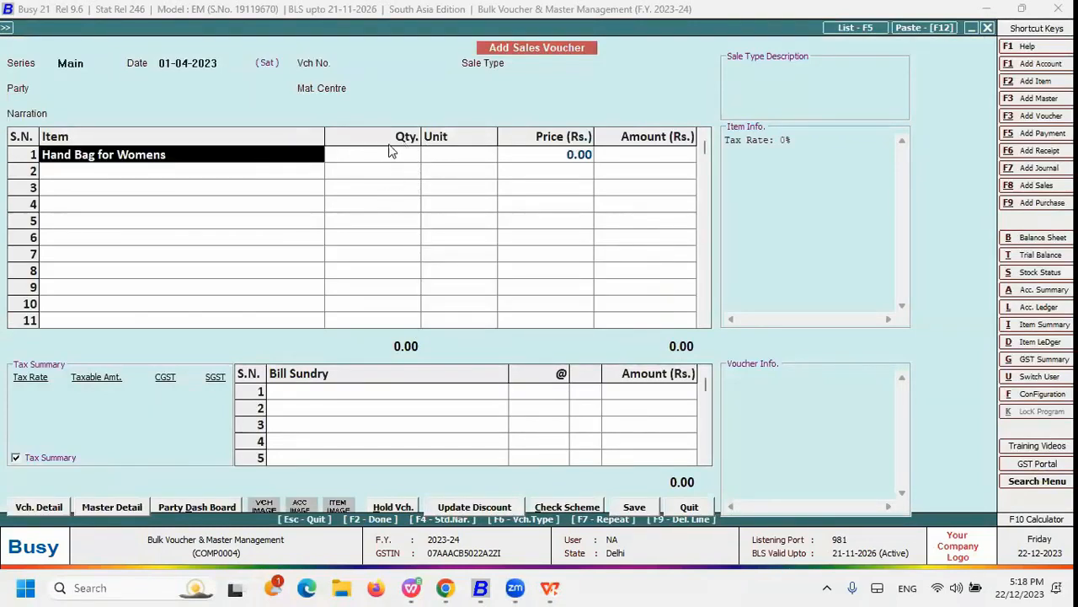
click(262, 177)
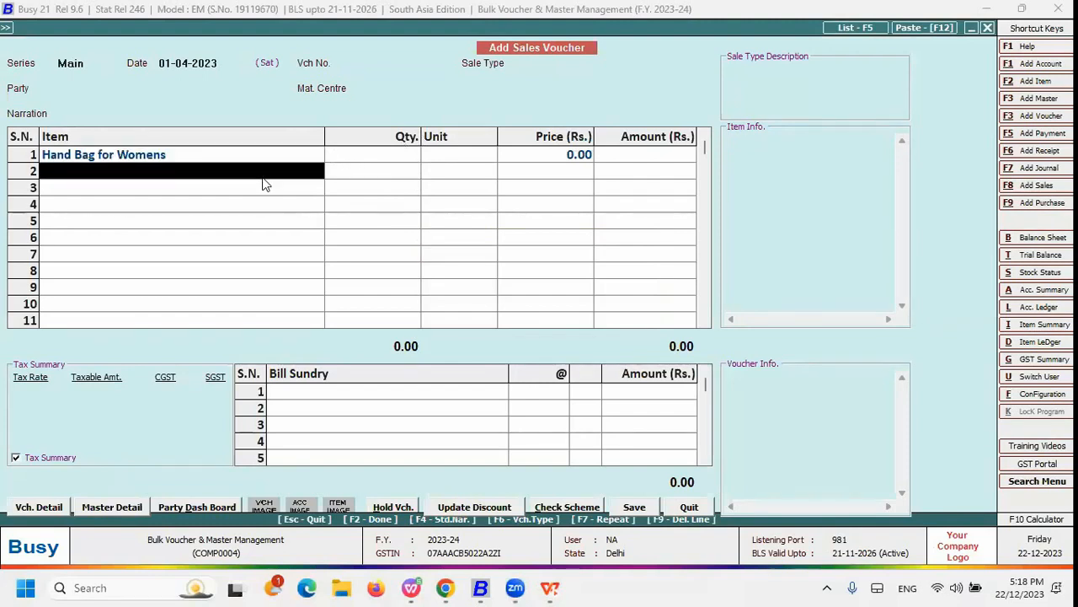
- Copy the alias HBW01 from cell B10 of the workbook and try it as the item in voucher row 4
key(alt+Tab)
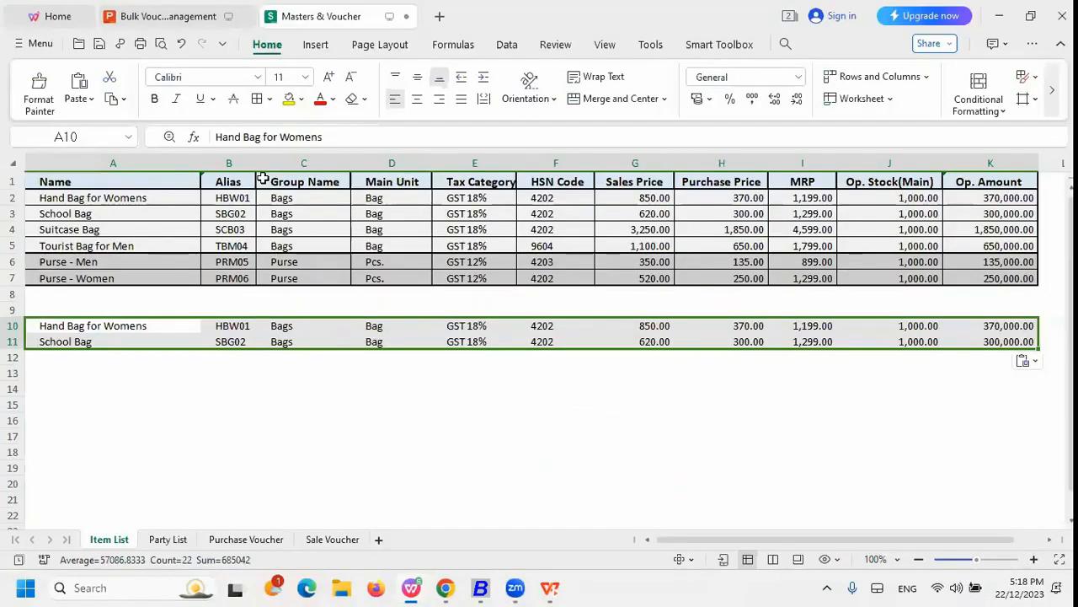
click(236, 327)
key(ctrl+c)
key(alt+Tab)
click(131, 207)
key(ctrl+v)
key(Return)
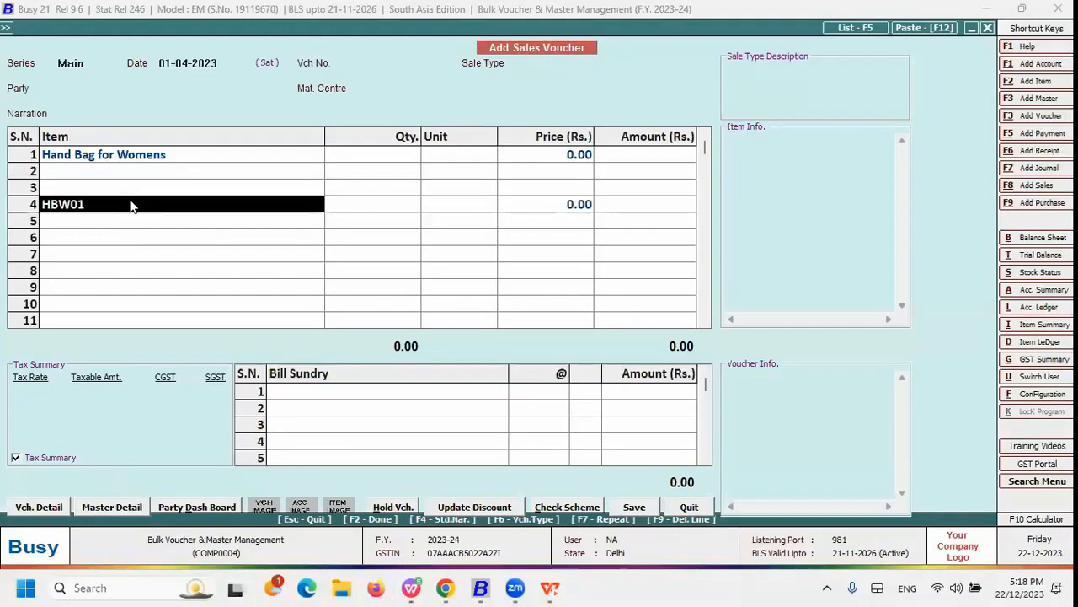
key(Return)
- Try to replace the item in row 1 of the sales voucher with the alias HBW01
key(alt+Tab)
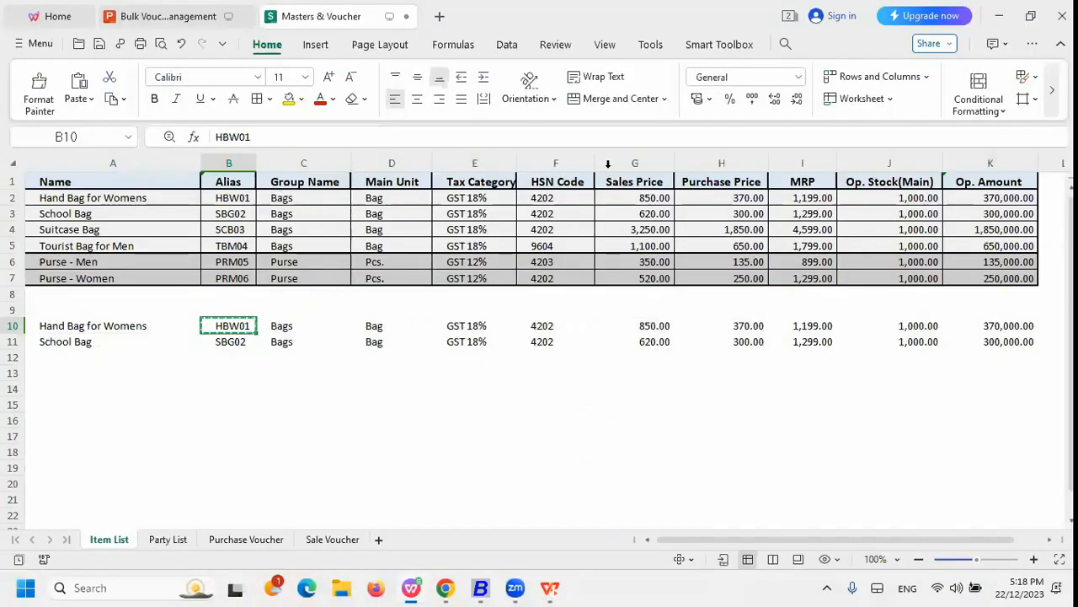
key(alt+Tab)
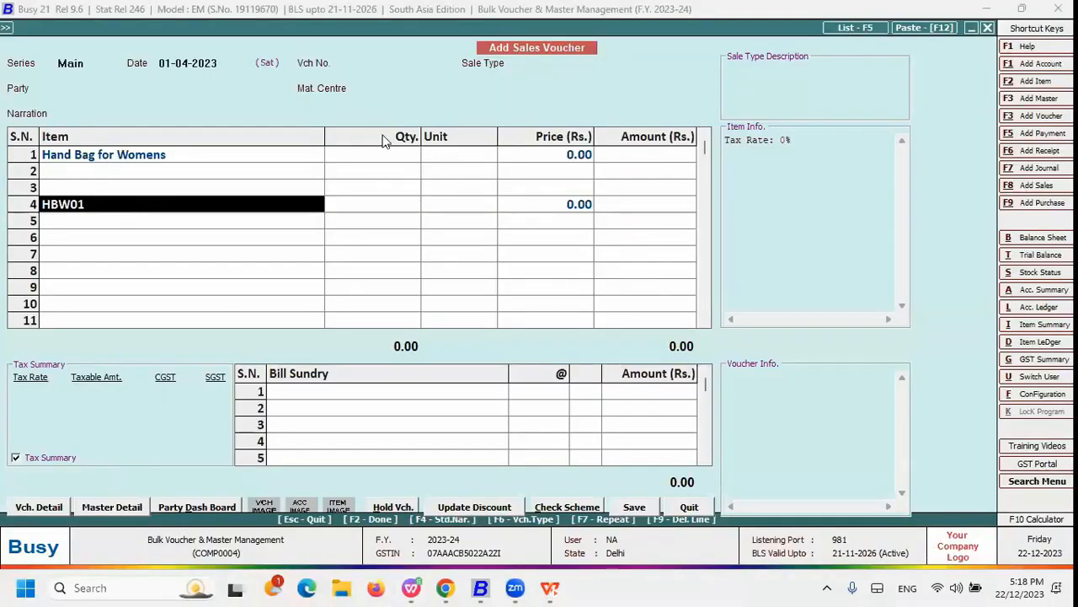
click(260, 158)
key(ctrl+v)
key(Return)
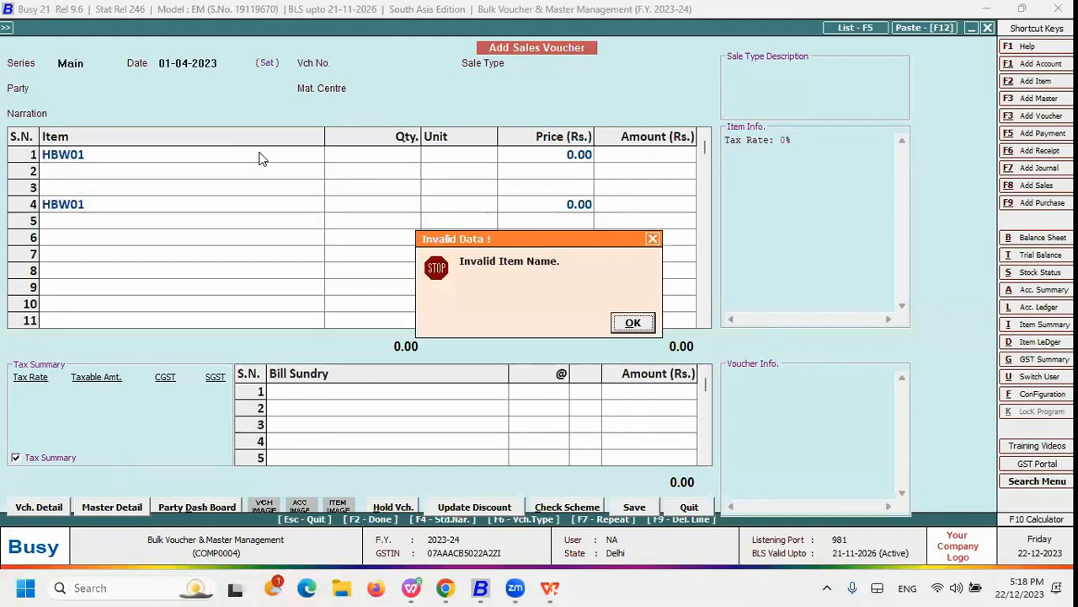
key(Return)
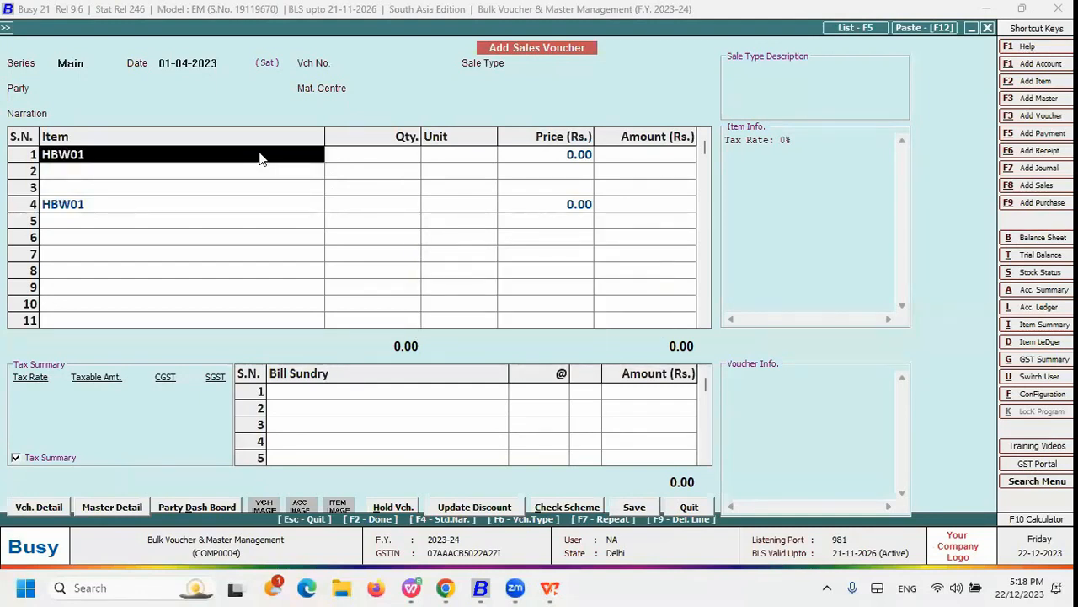
- Quit the sales voucher without saving and return to the multiple item grid
key(Escape)
key(Escape)
key(Escape)
click(581, 328)
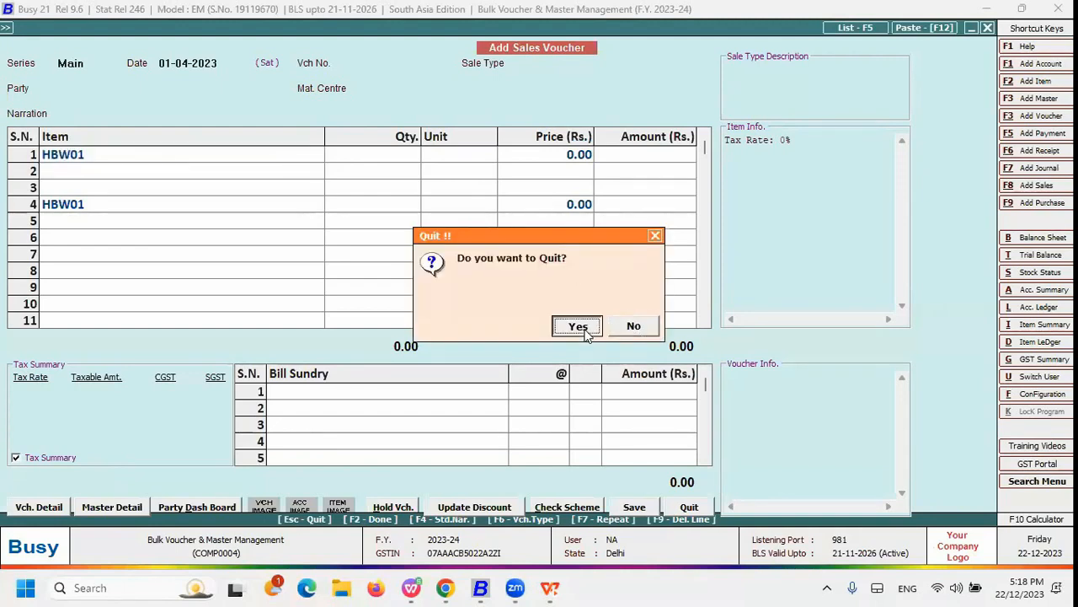
- Examine the first pasted item's values across the grid from Alias to Sale Price
click(362, 155)
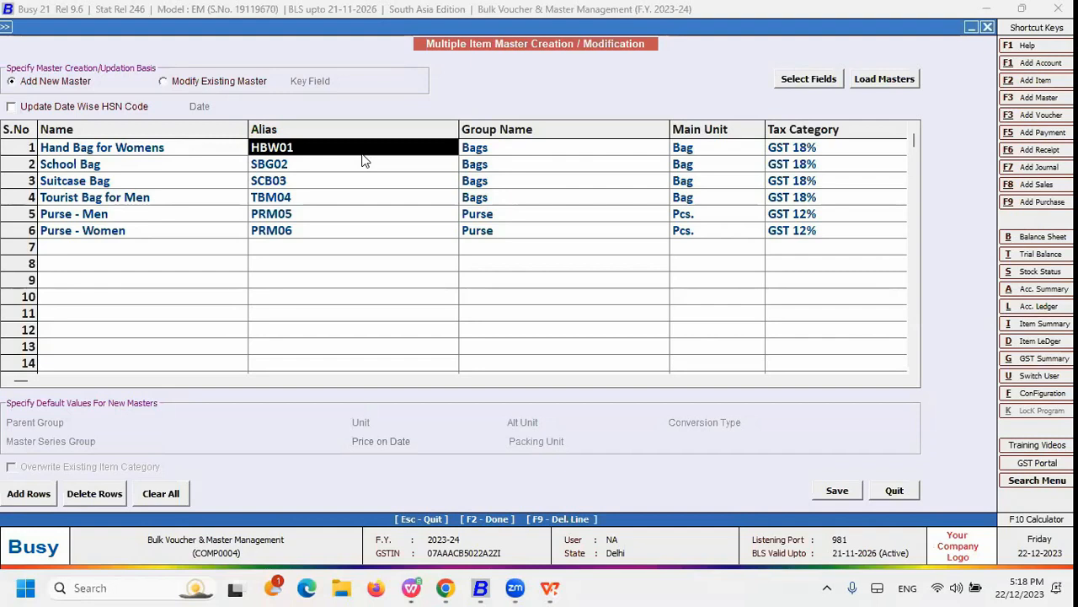
key(Right)
key(Right)
key(Right)
key(Right)
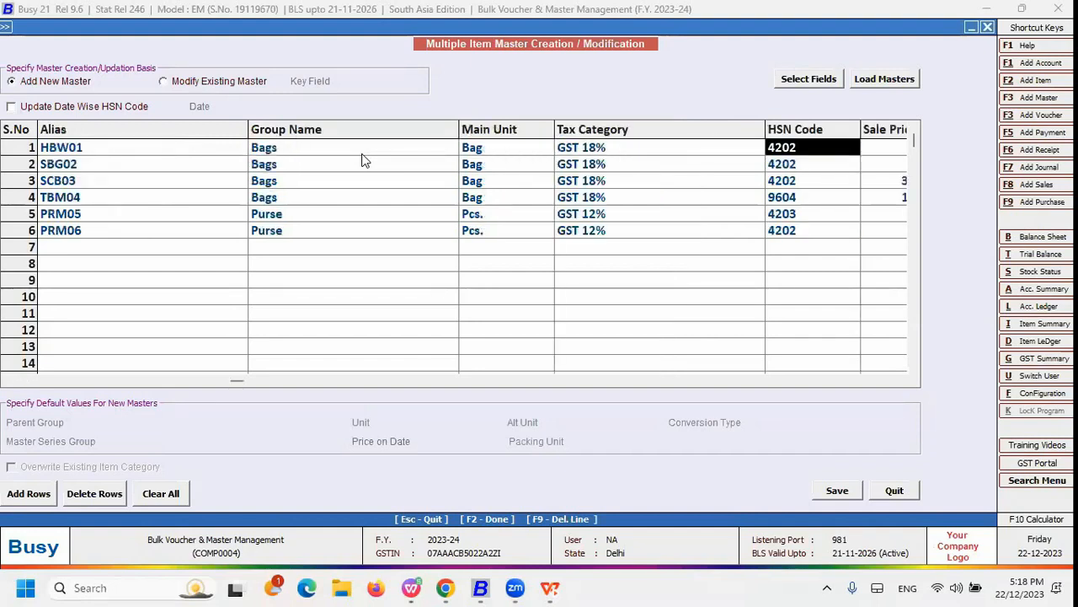
key(Right)
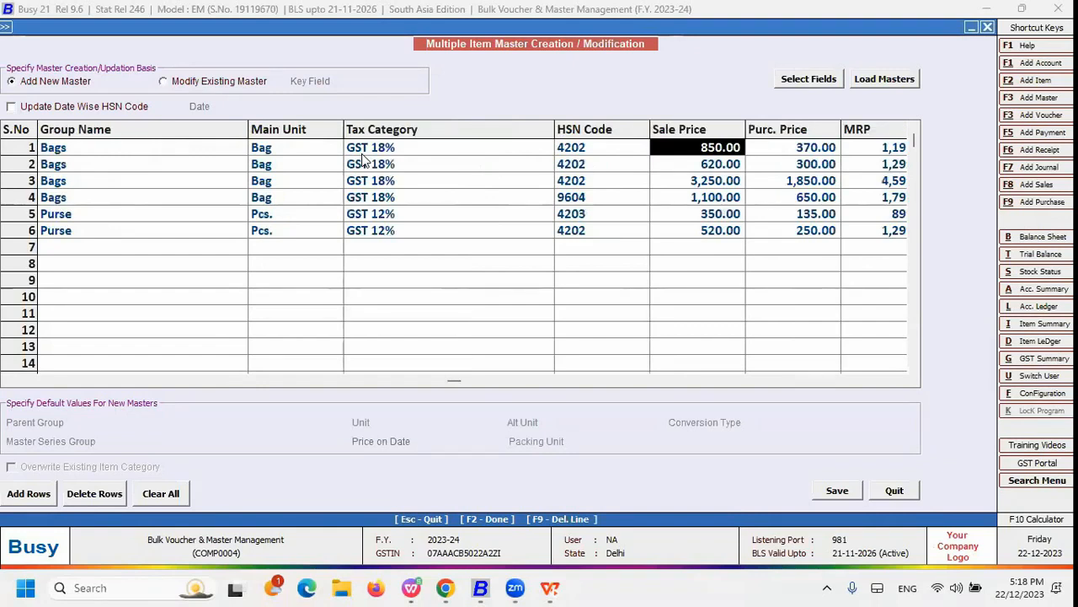
- Enable Update Date Wise HSN Code with the date 01-01-2024
click(47, 111)
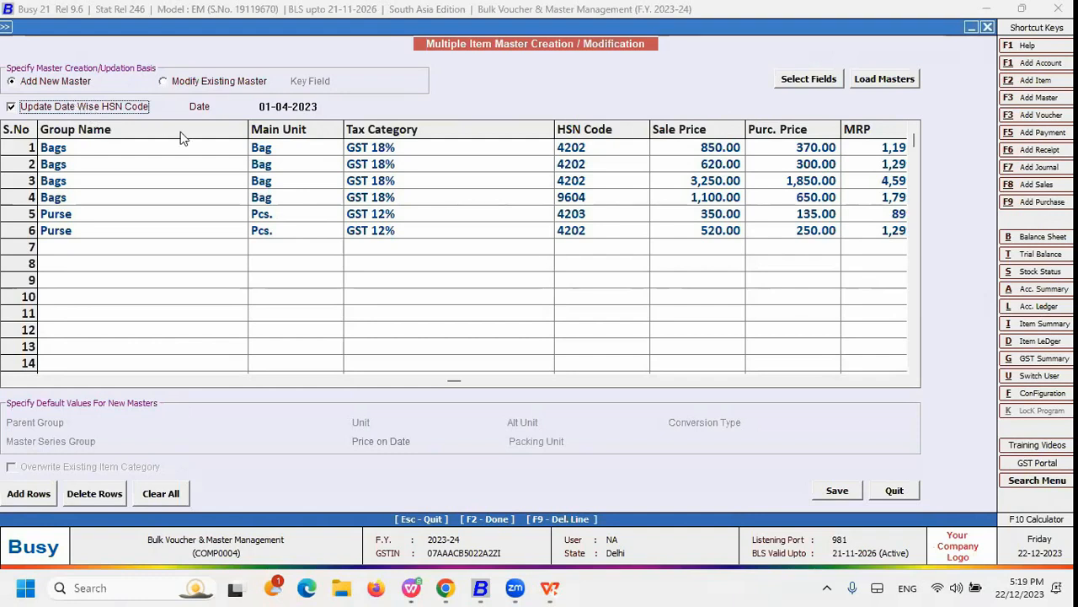
click(80, 113)
click(77, 110)
right_click(325, 110)
key(Escape)
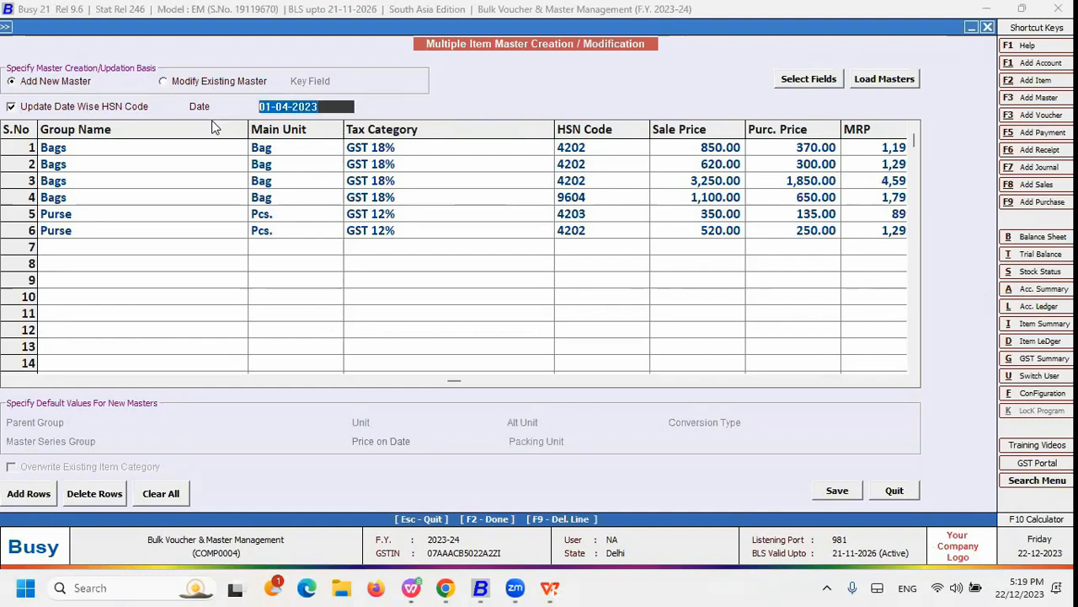
text(1.1.2024)
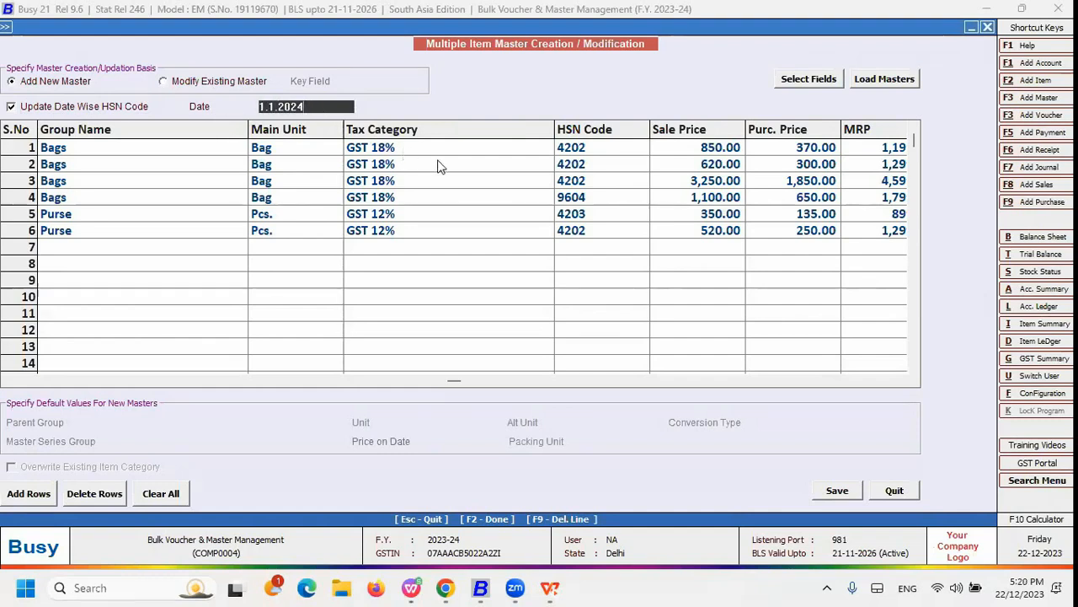
click(580, 149)
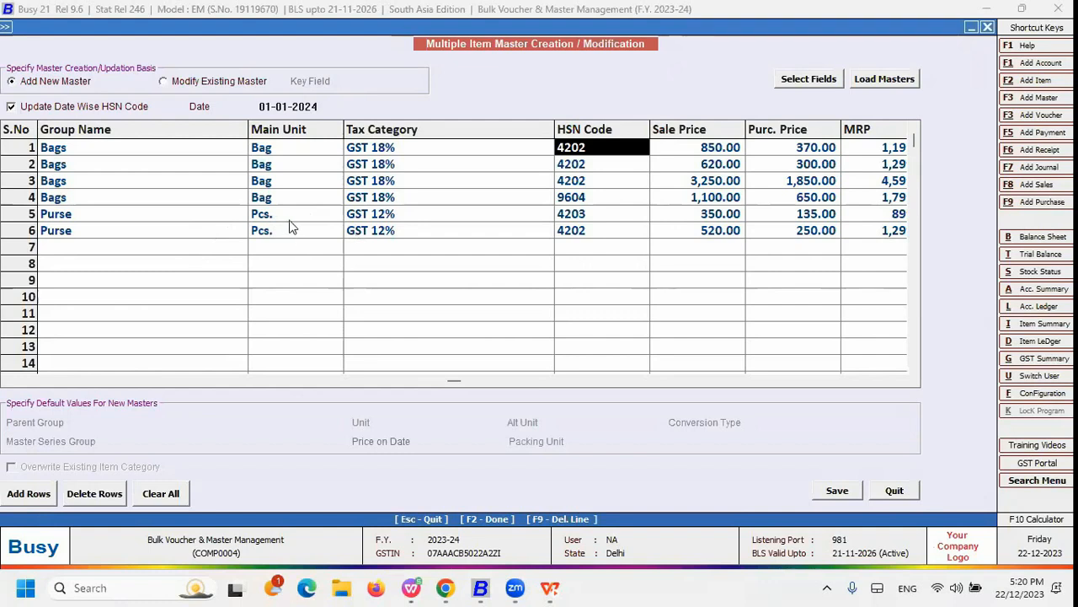
- Turn off Update Date Wise HSN Code for the item masters
click(59, 108)
click(59, 108)
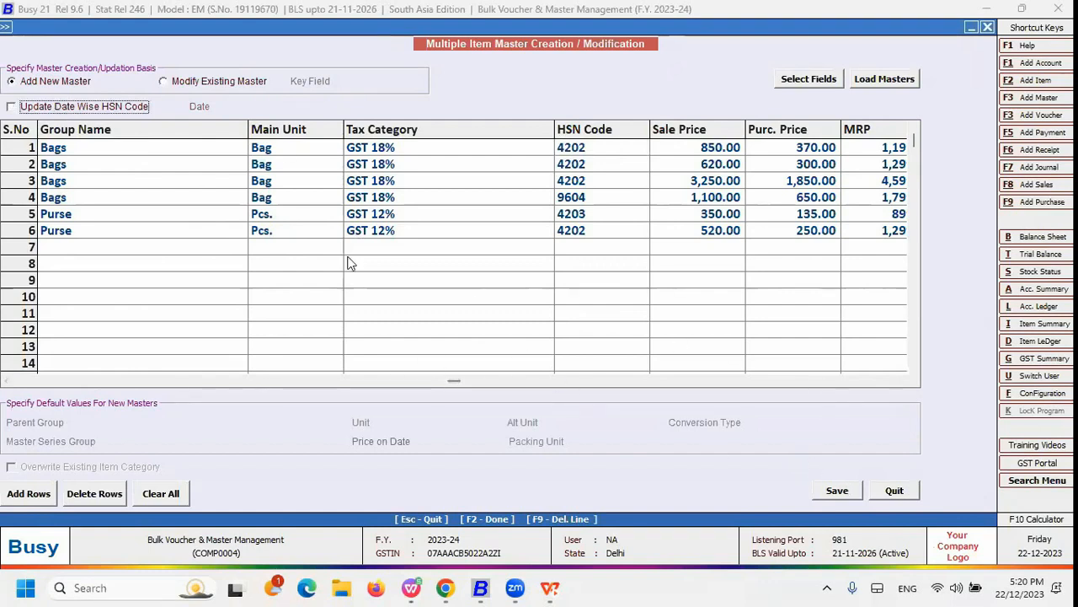
- Save the pasted item masters and leave the multiple item creation grid
click(845, 492)
key(Return)
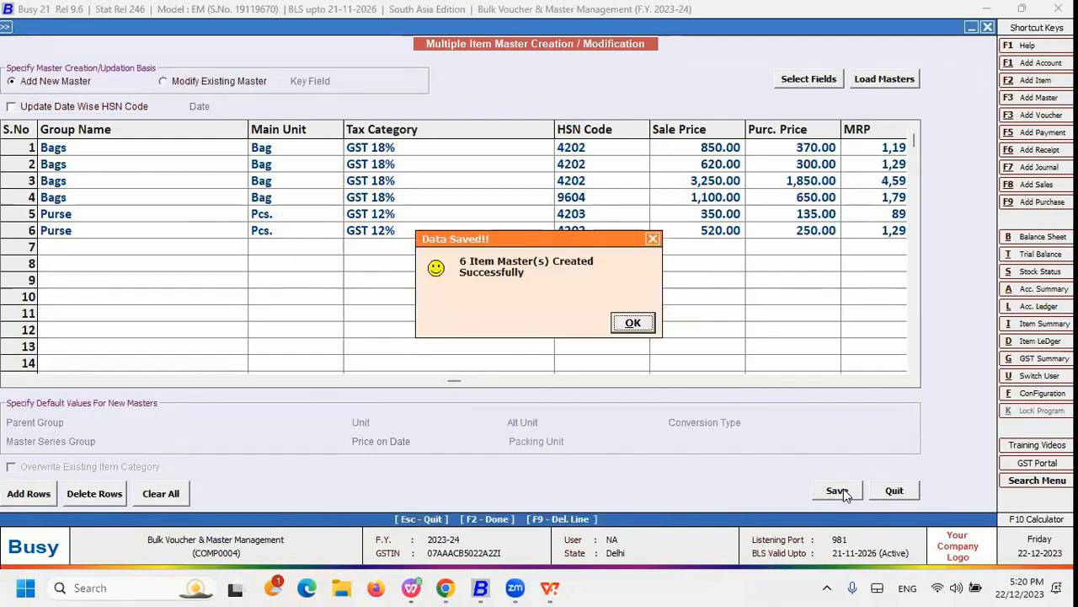
key(Return)
key(Escape)
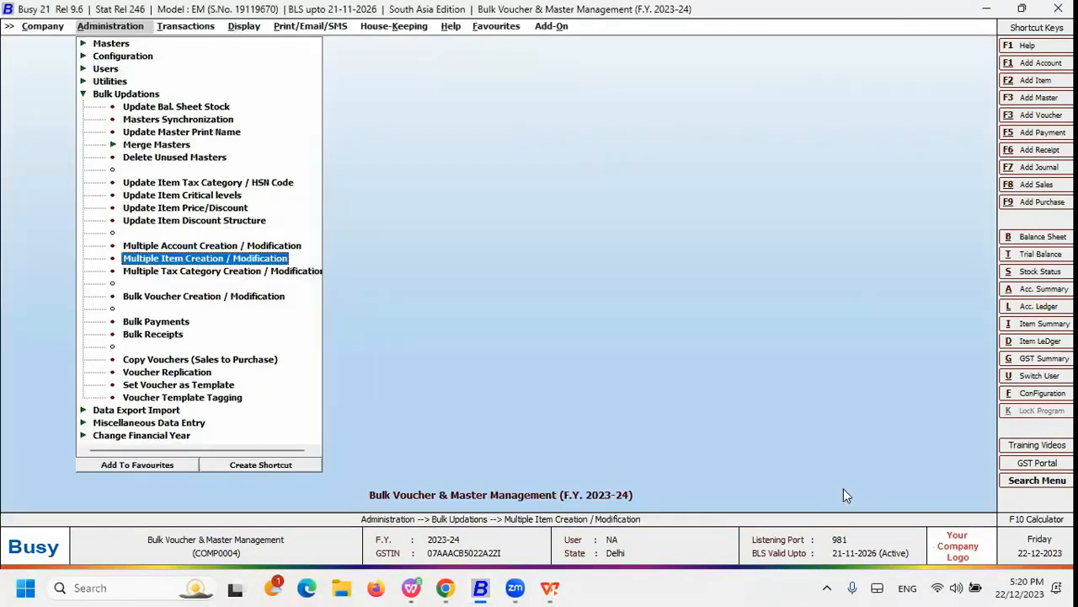
- Open the List of Items from the item masters without a tax category filter
key(Escape)
key(Up)
key(Up)
key(Up)
key(Up)
key(Return)
key(Down)
key(Down)
key(Down)
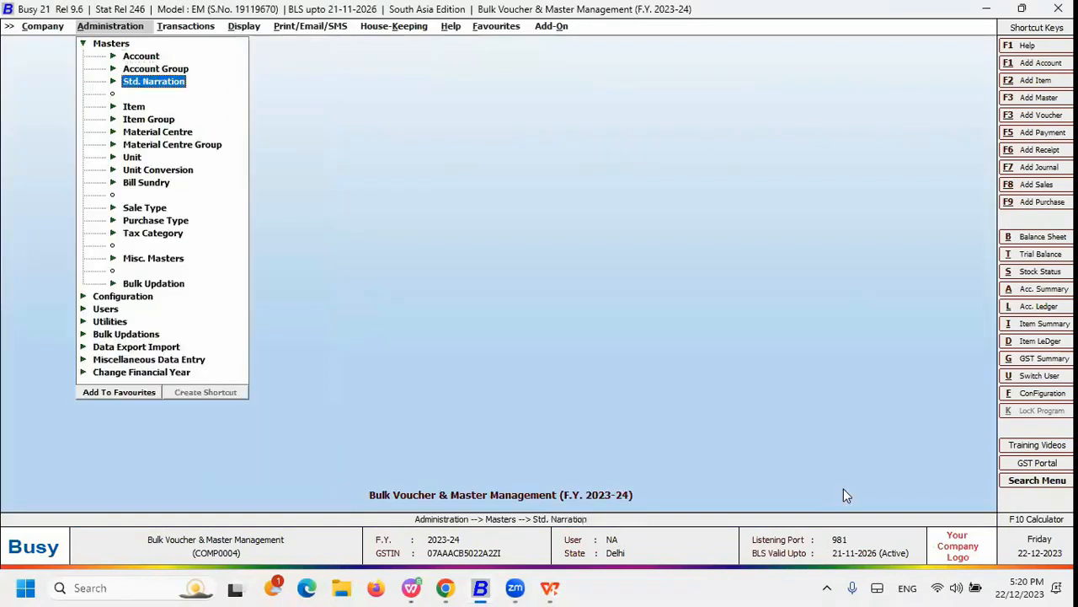
key(Down)
key(Down)
key(Return)
key(Down)
key(Down)
key(Up)
key(Down)
key(Down)
key(Return)
key(Return)
key(Return)
key(Return)
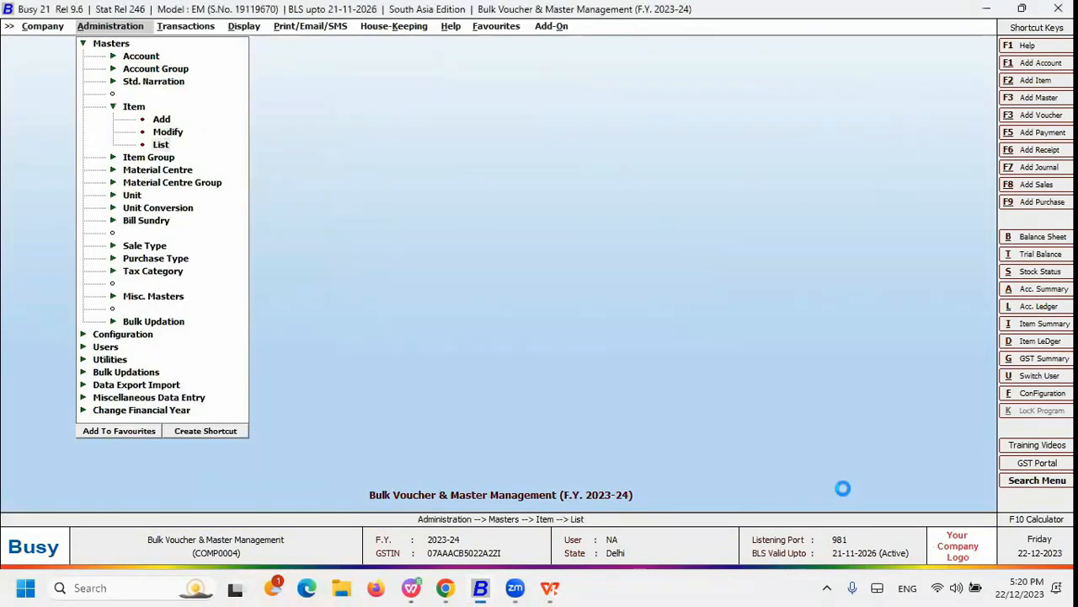
key(Return)
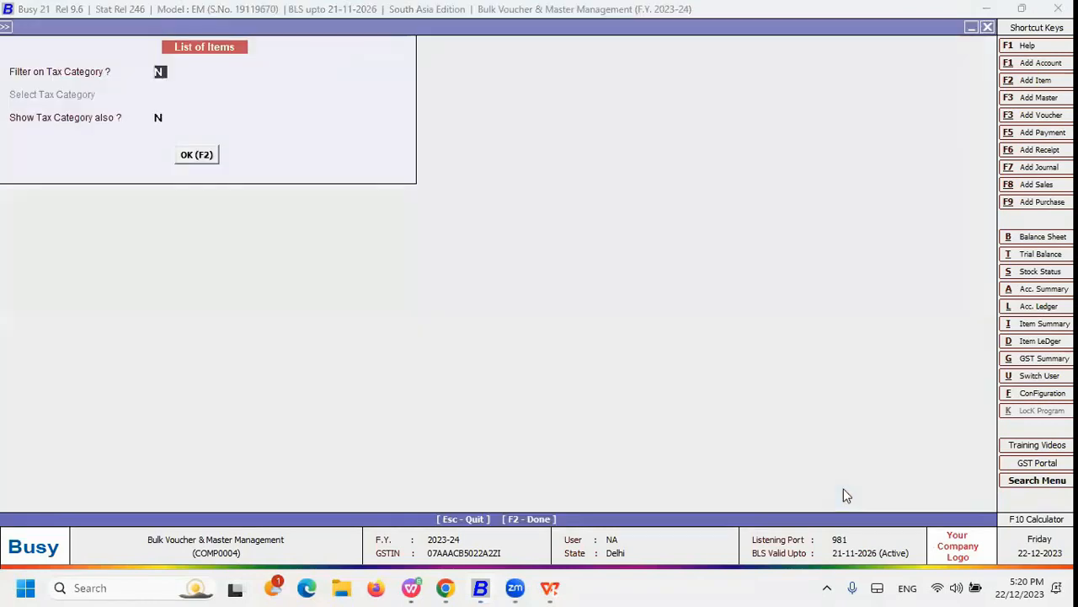
key(F2)
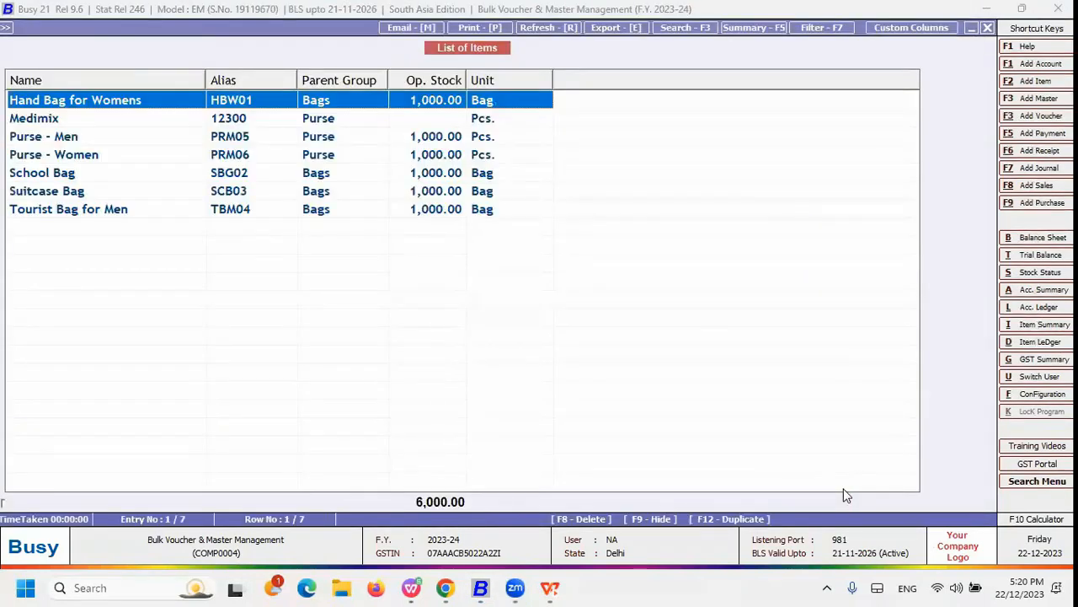
- Highlight all listed items from Hand Bag for Womens through Tourist Bag for Men to review them, and close the list
key(Down)
key(Up)
key(shift+Down)
key(shift+Down)
key(shift+Down)
key(shift+Down)
key(shift+Down)
key(shift+Down)
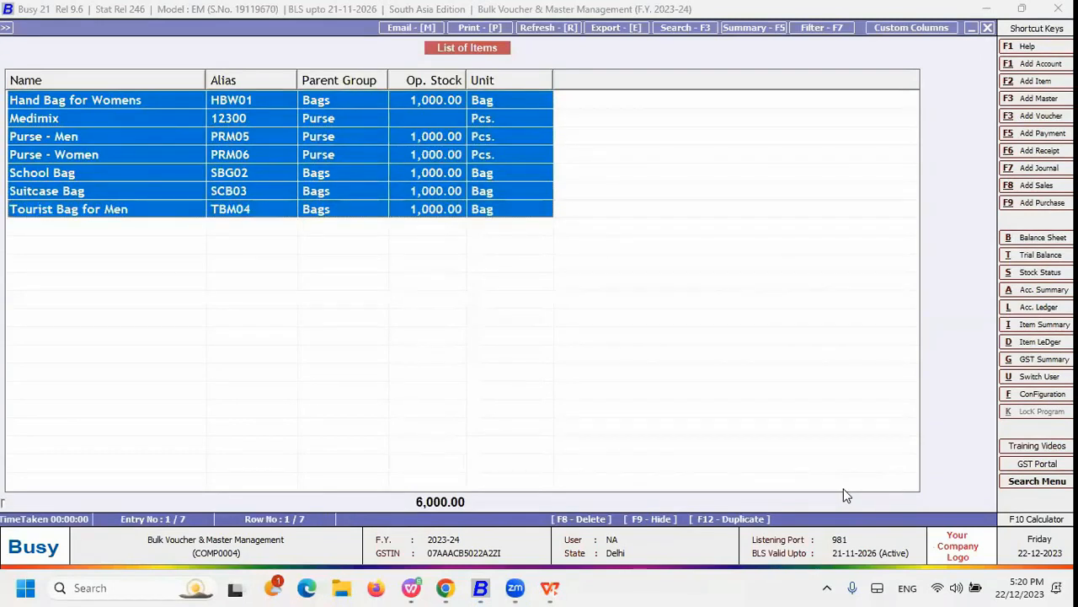
key(Escape)
key(Escape)
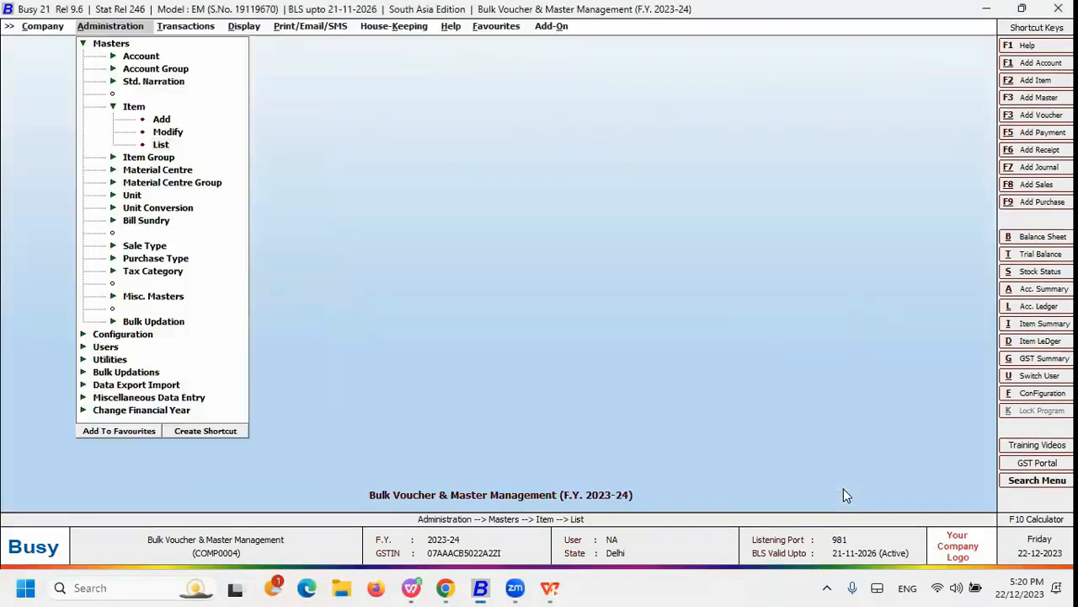
key(Escape)
key(Escape)
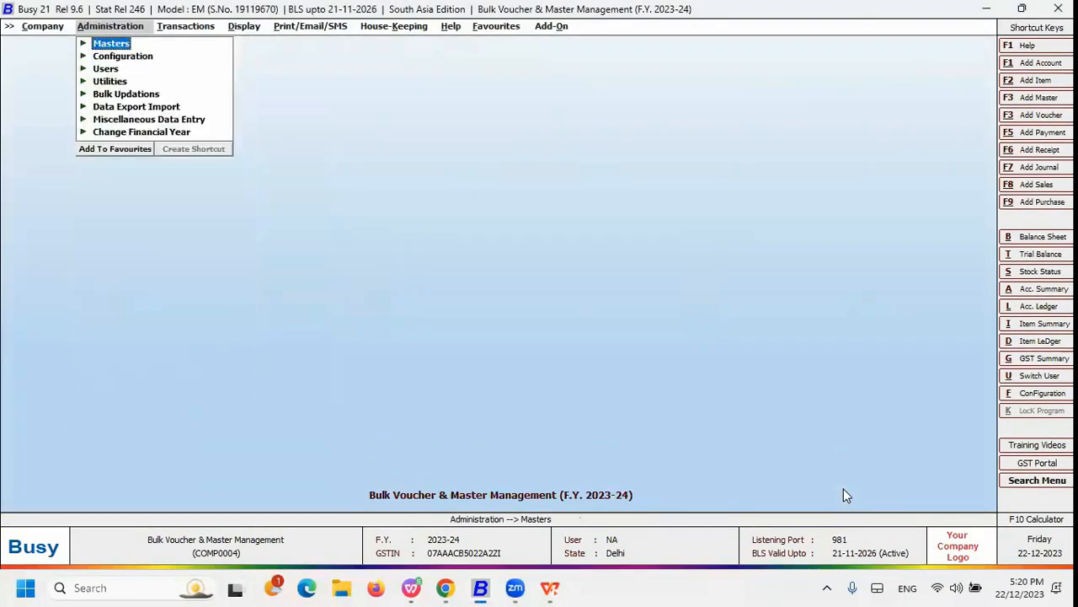
- Check which parties a new sales voucher numbered 44 offers, and quit the voucher without saving
key(Right)
key(Up)
key(Up)
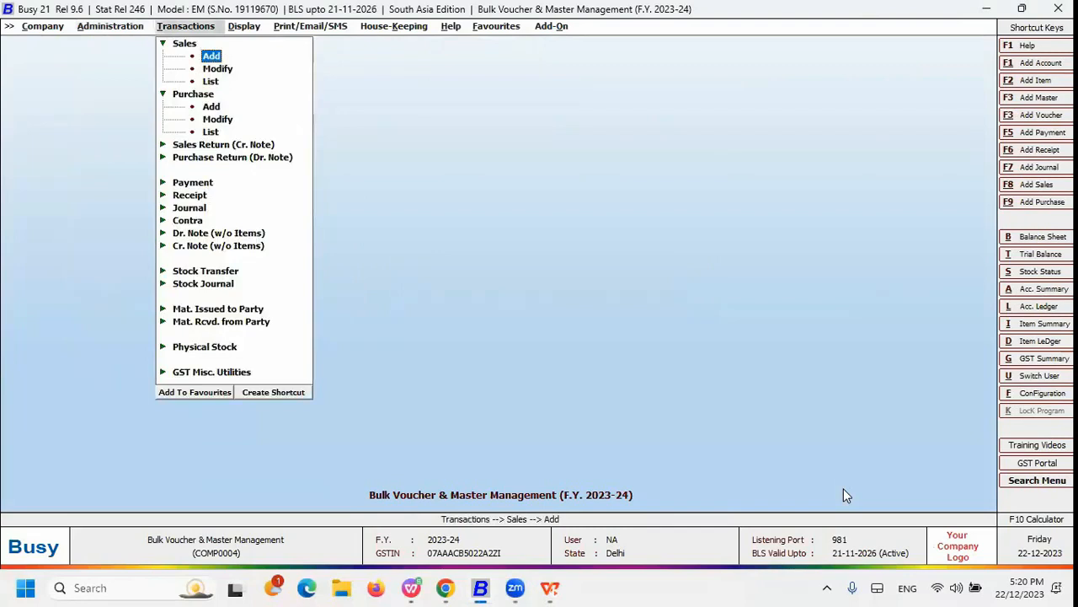
key(Return)
key(Return)
key(Return)
key(Return)
text(44)
key(Return)
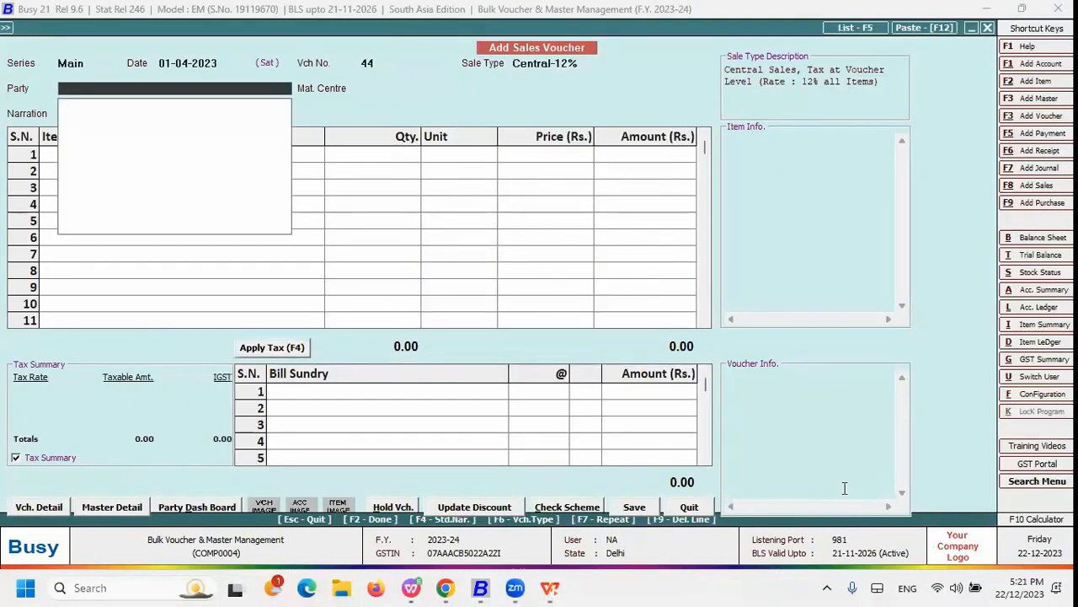
key(Escape)
key(Escape)
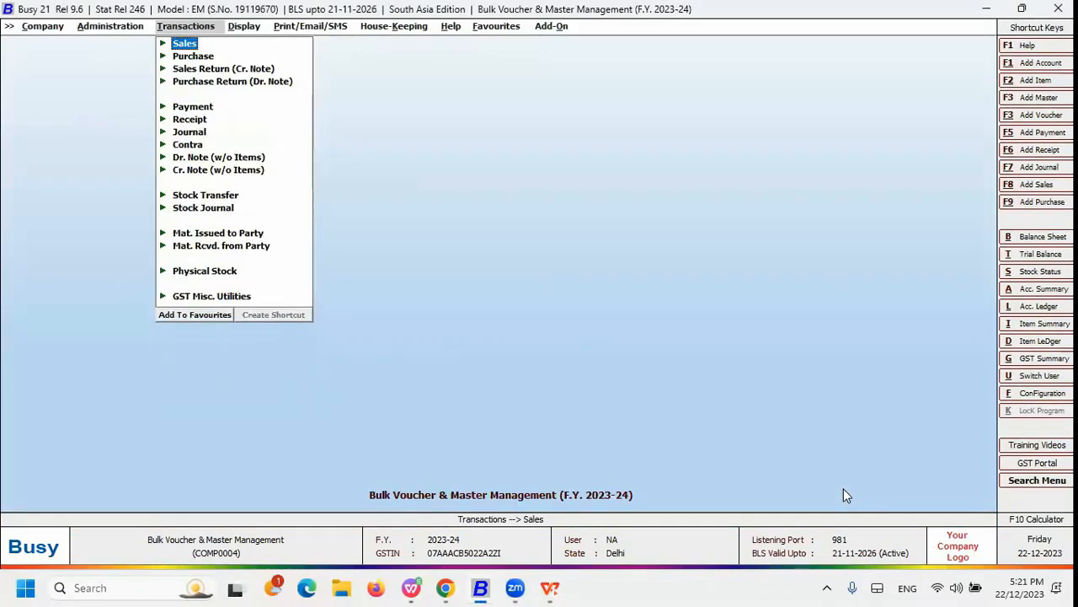
- Review the Party List sheet of the Masters & Voucher workbook in WPS Office, and return to Busy 21
key(alt+Tab)
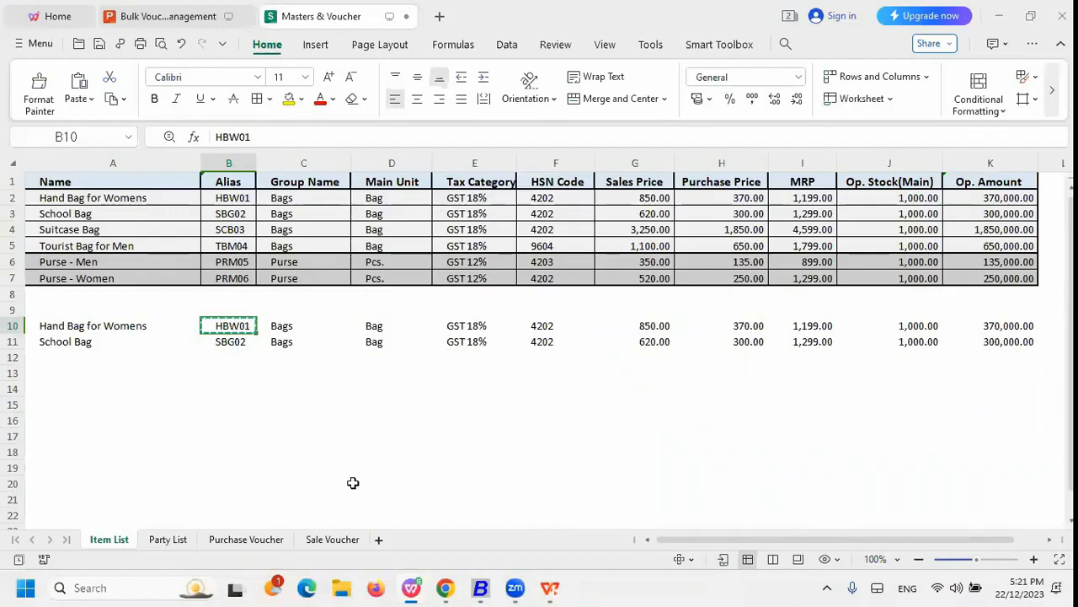
click(168, 539)
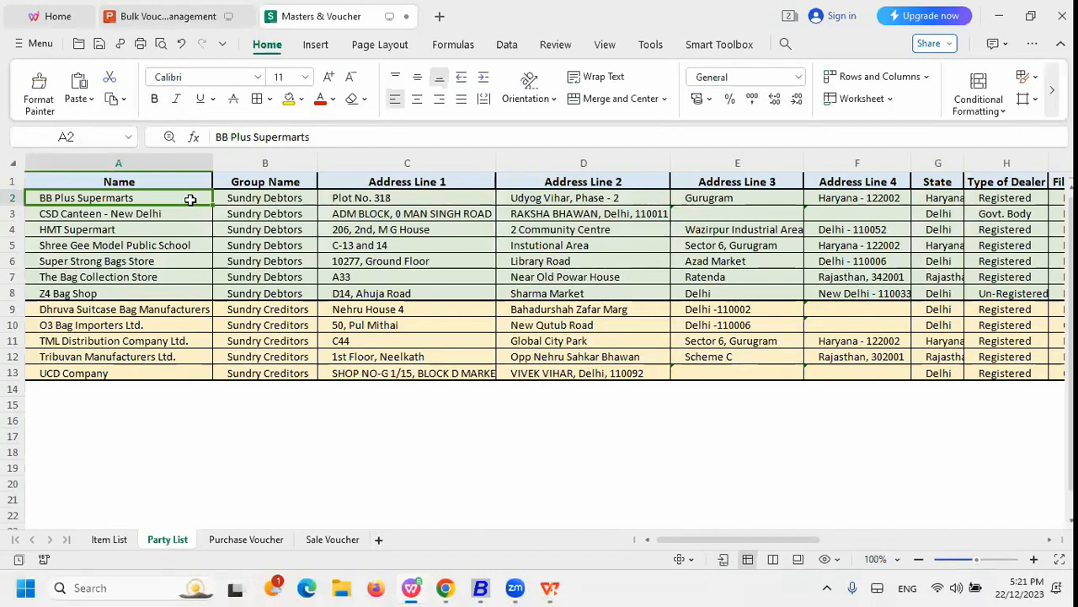
key(alt+Tab)
key(Tab)
key(Tab)
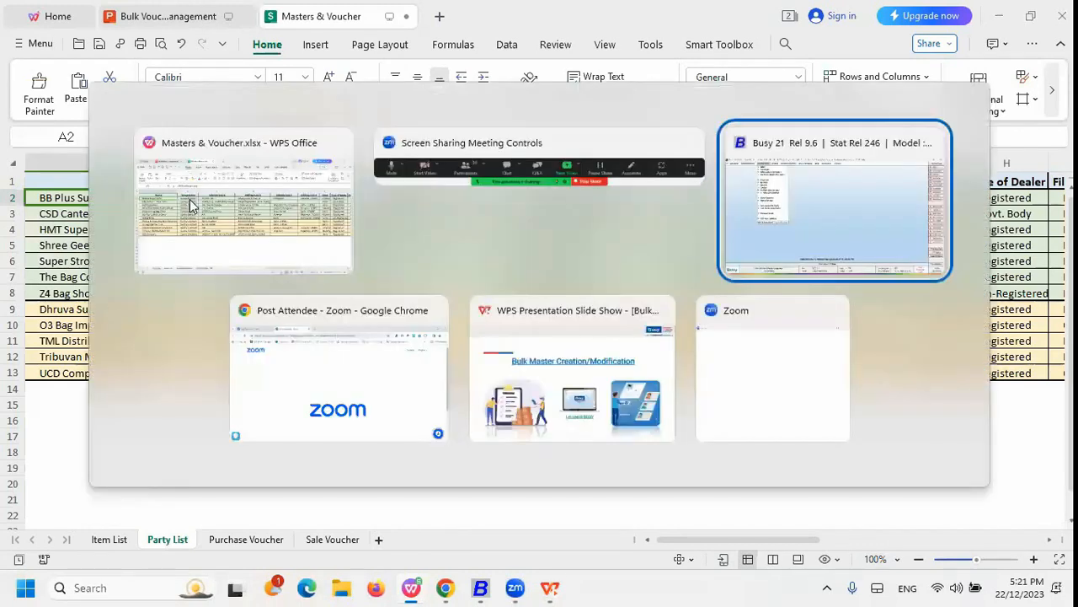
- Open Multiple Account Creation / Modification from the bulk updations
key(Left)
key(Down)
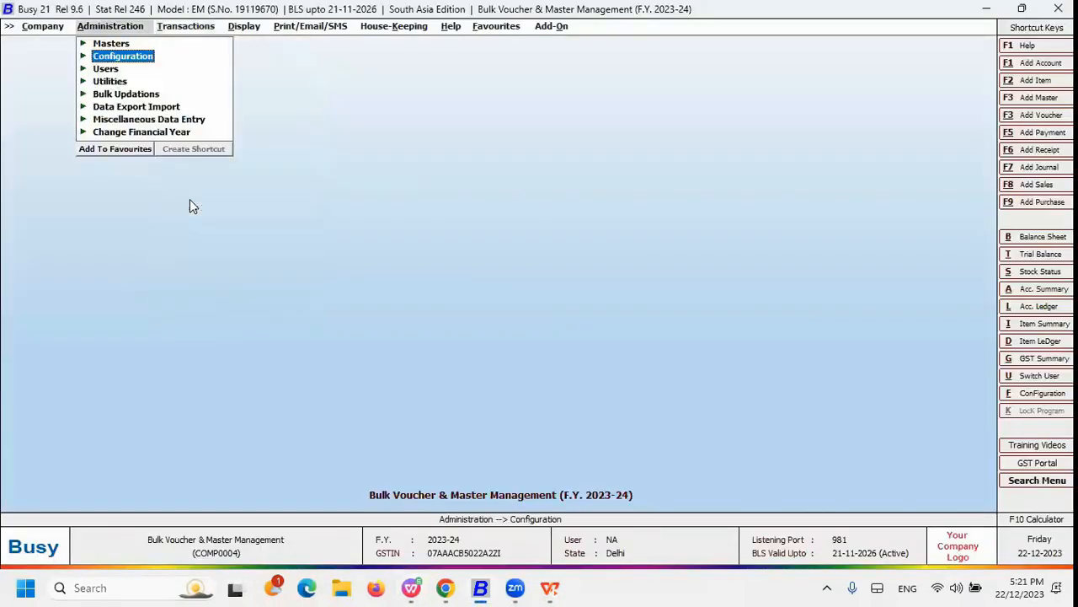
key(Down)
key(Down)
key(Down)
key(Return)
key(Down)
key(Down)
key(Down)
key(Down)
key(Down)
key(Down)
key(Down)
key(Down)
key(Down)
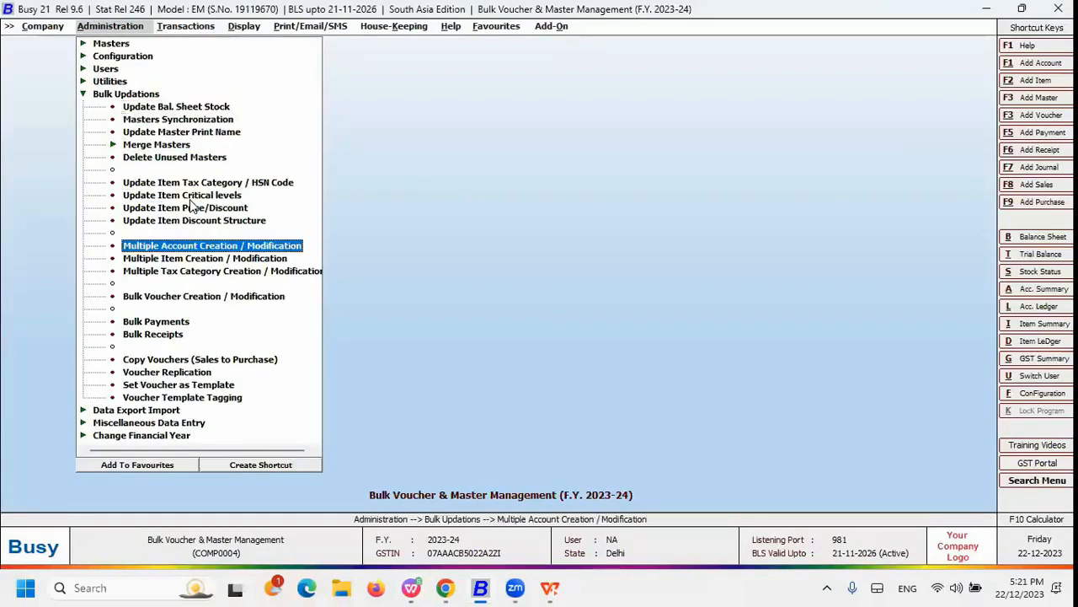
key(Down)
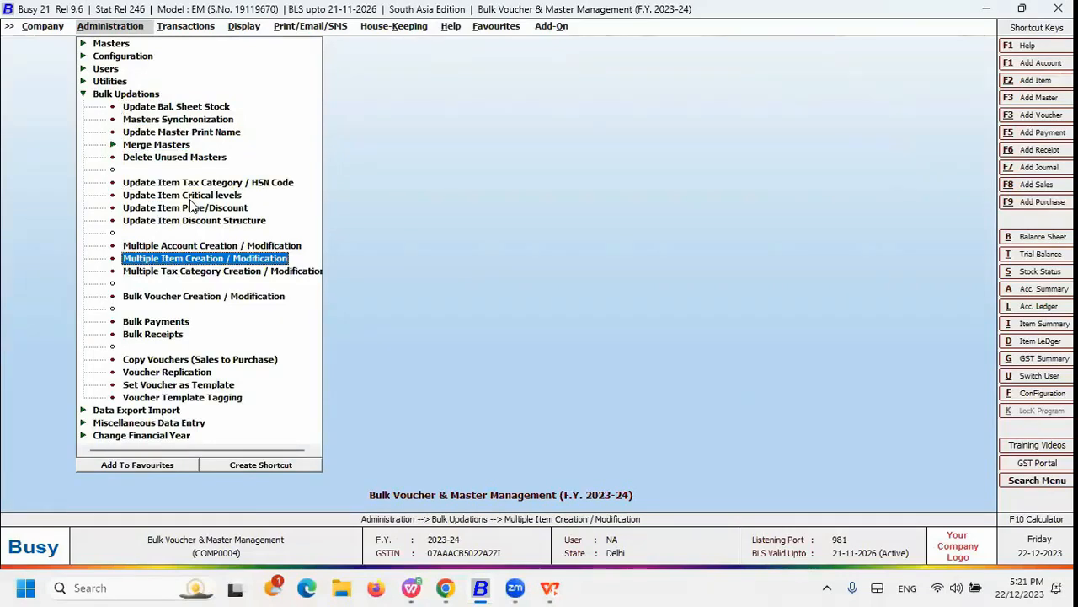
key(Up)
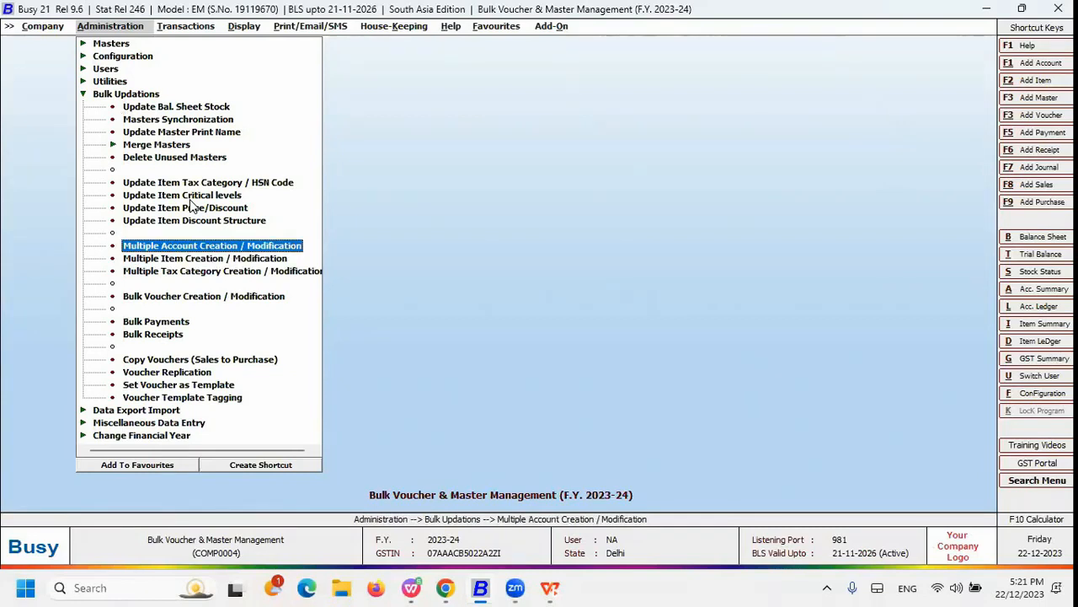
click(189, 195)
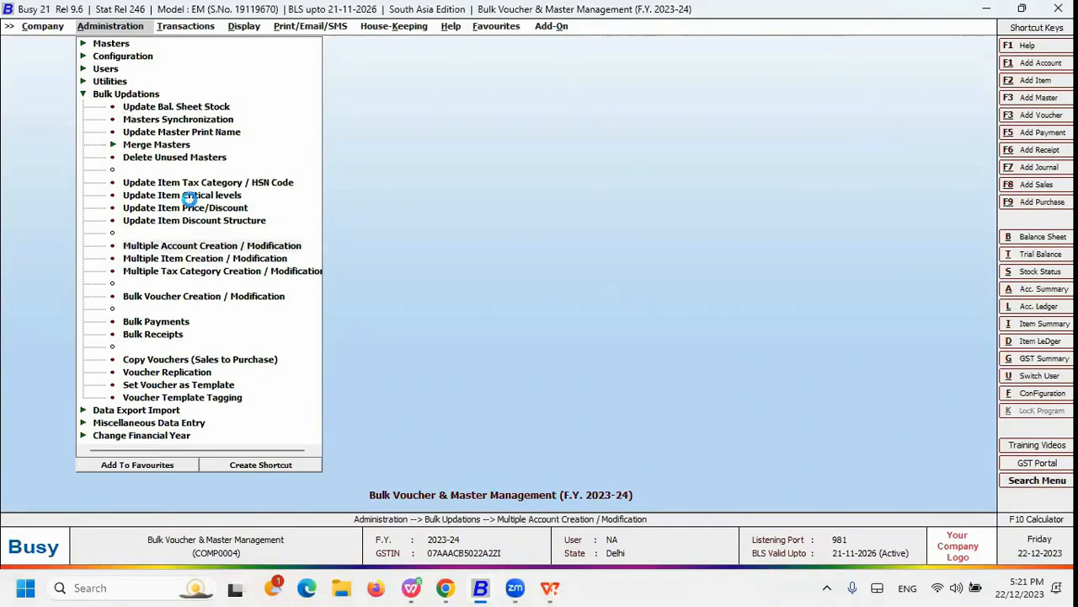
key(Return)
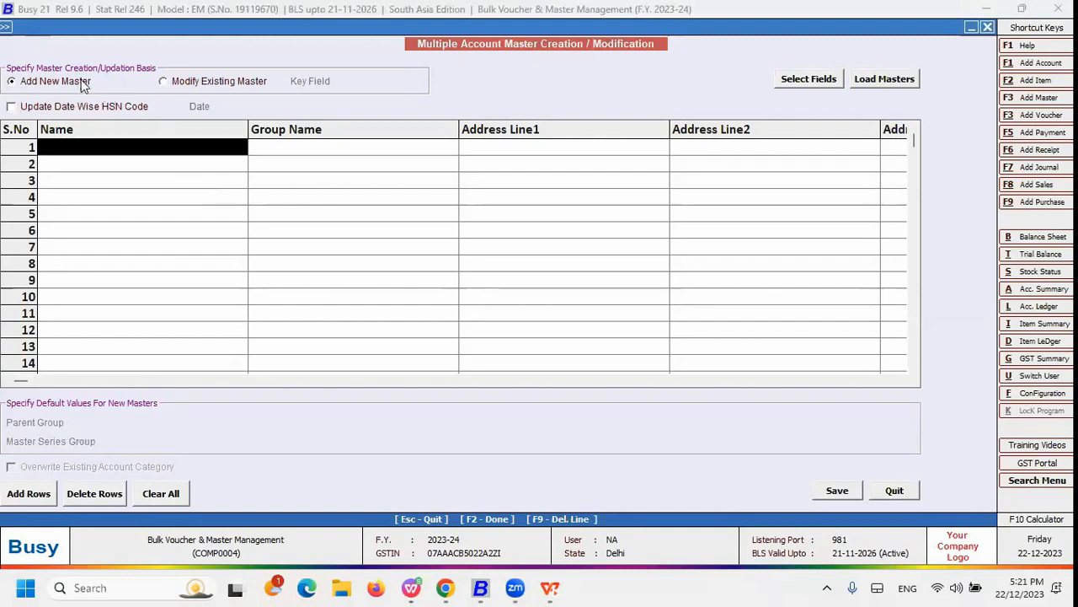
- Switch the account grid to modifying existing masters, and list and select all accounts for loading
click(174, 85)
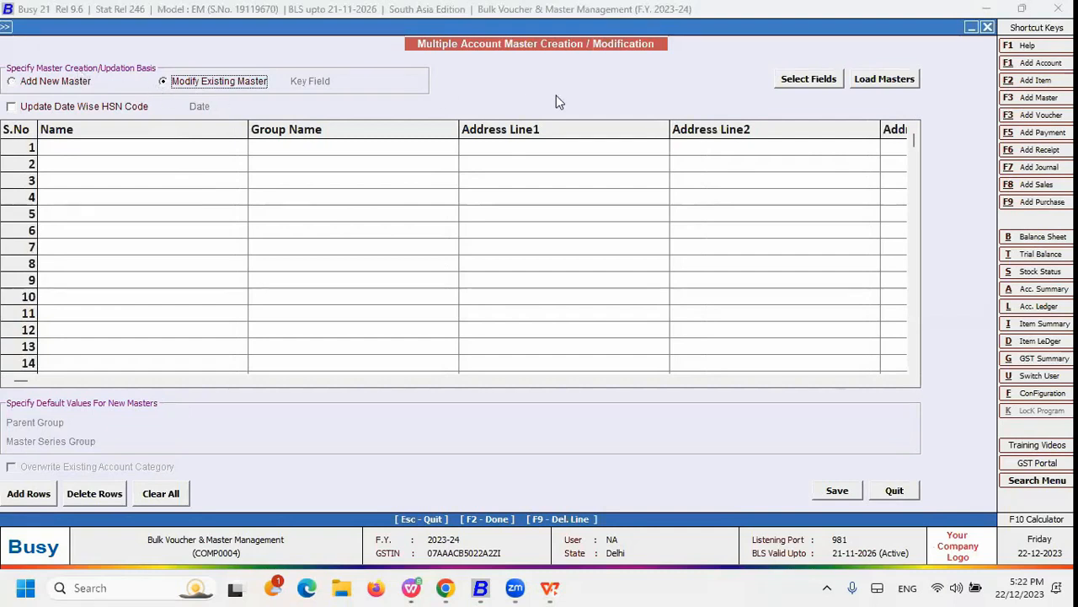
click(880, 78)
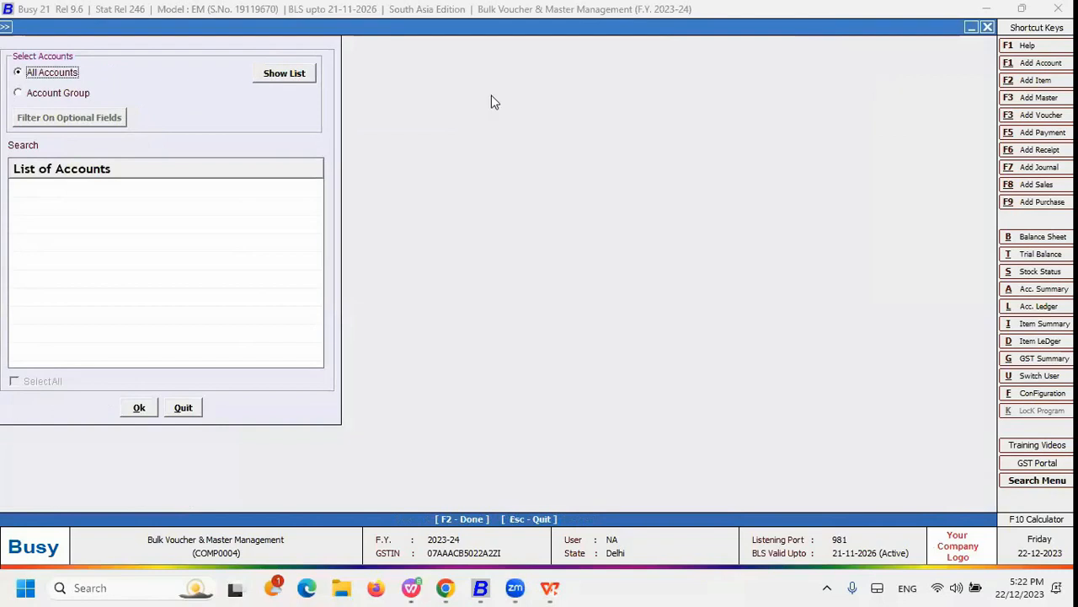
click(302, 72)
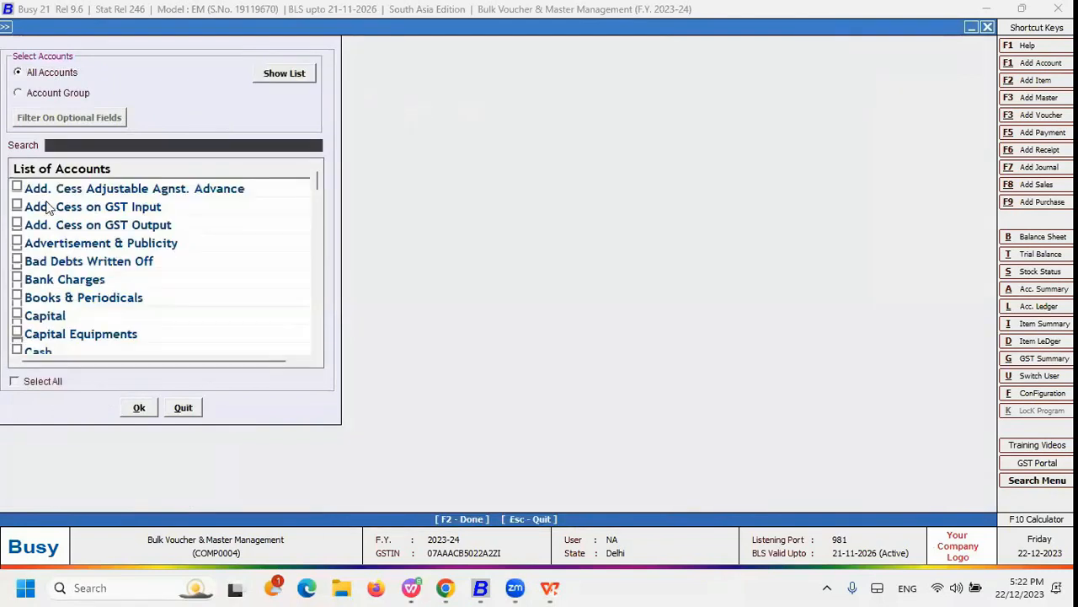
click(17, 188)
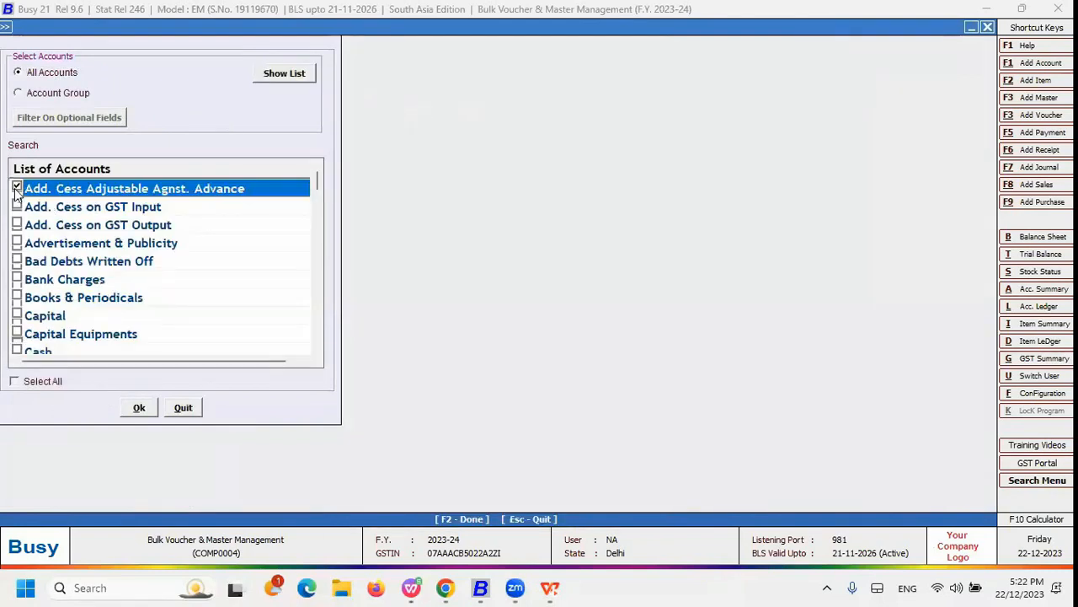
click(17, 260)
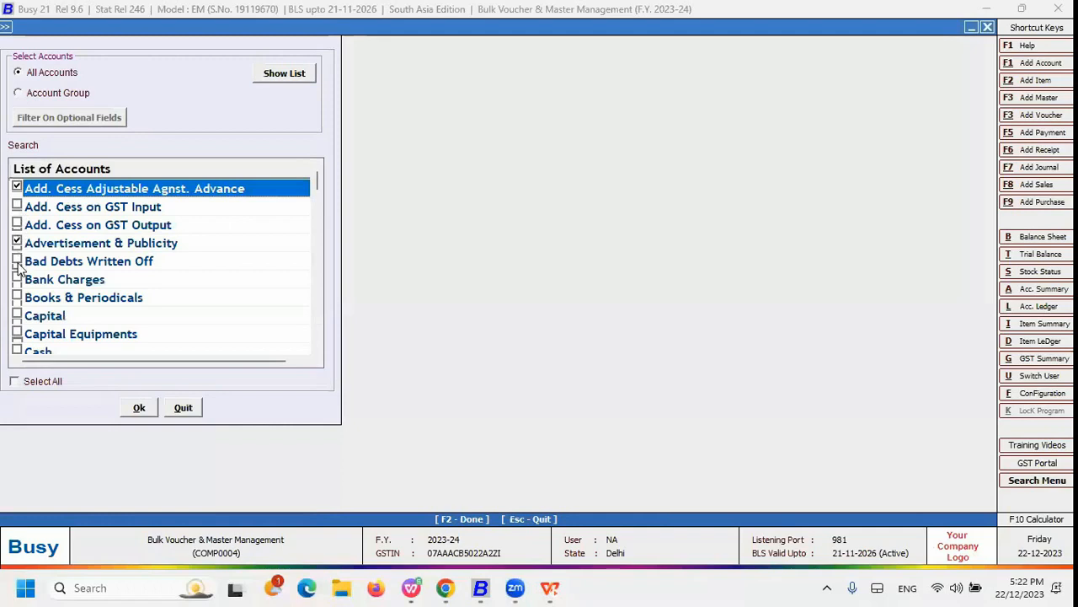
click(27, 383)
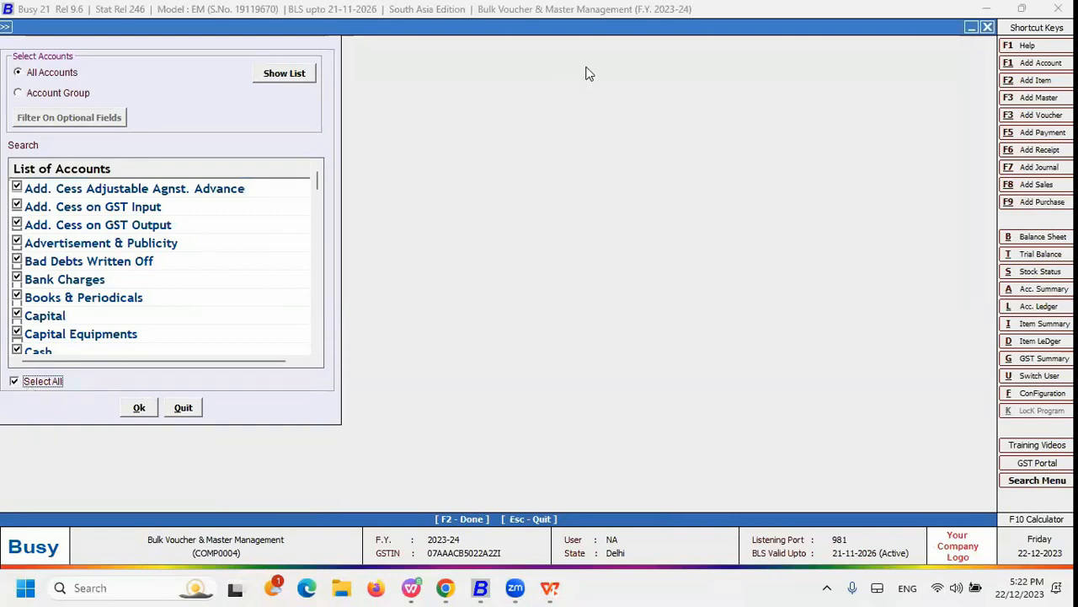
- Restrict the account selection to the Sundry Debtors group and show its list
click(35, 97)
text(su)
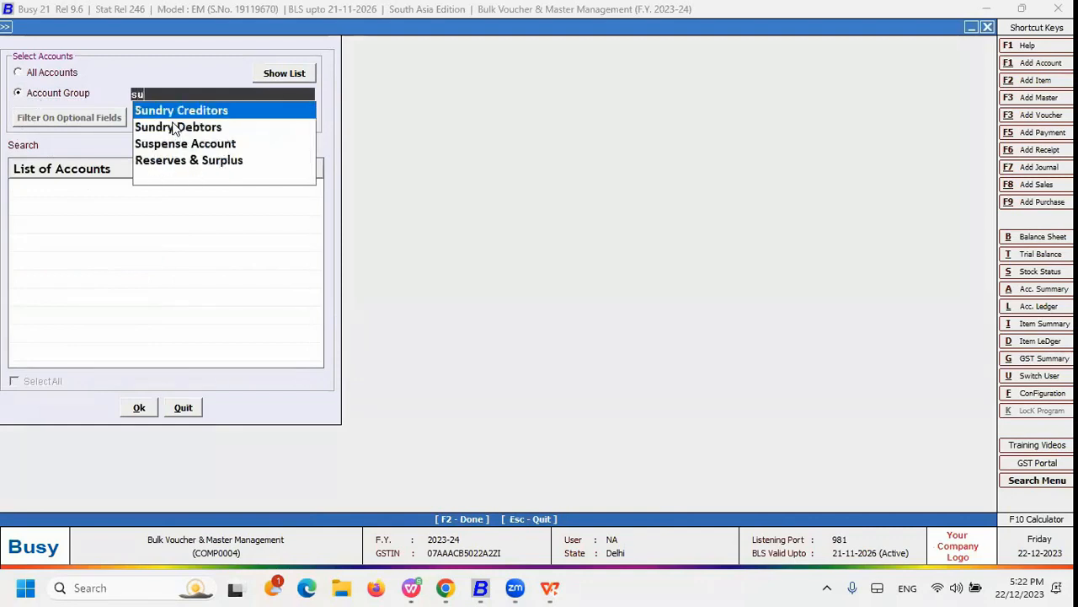
click(171, 127)
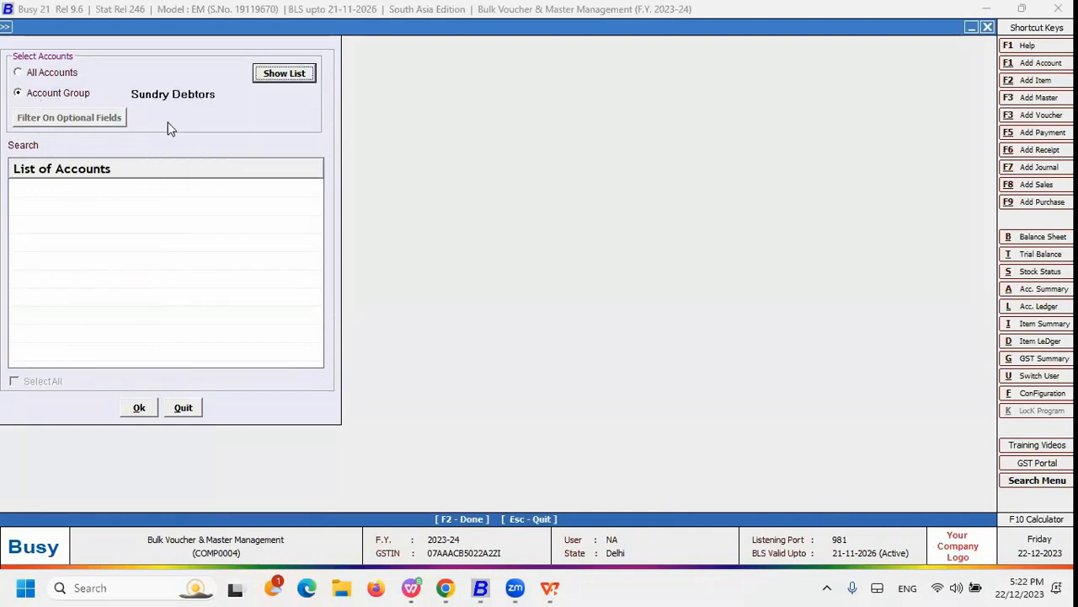
click(289, 74)
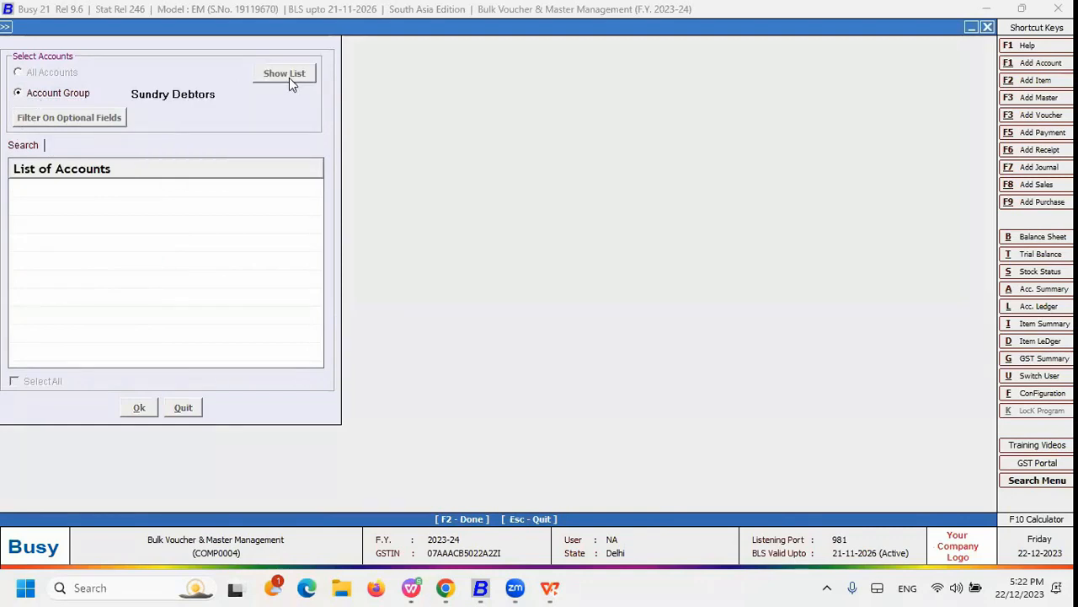
- Change the account group filter to Sundry Creditors and show its list
click(197, 94)
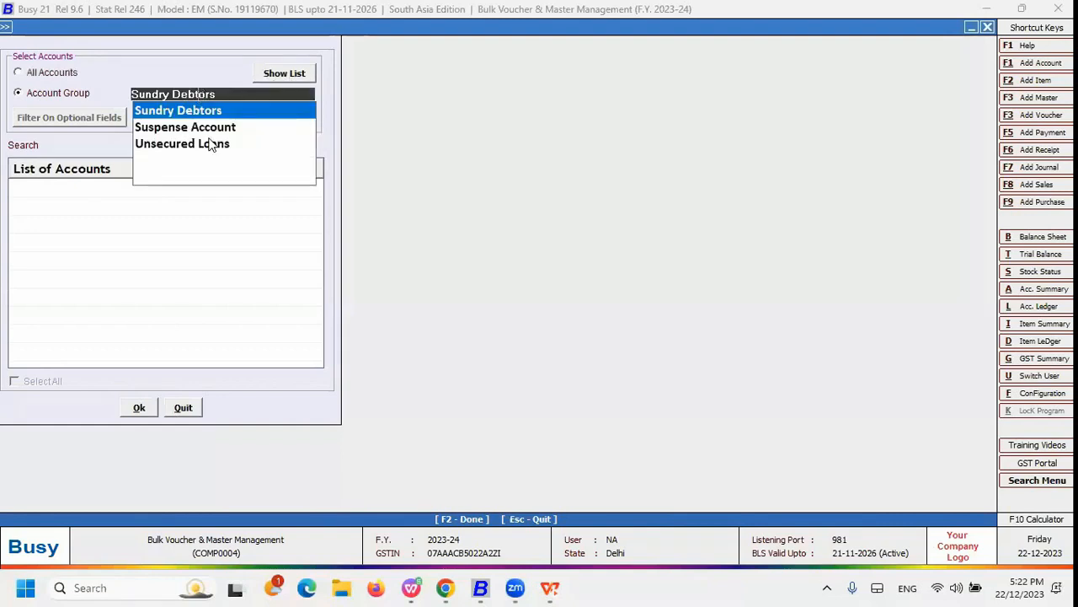
key(BackSpace)
key(BackSpace)
key(BackSpace)
key(BackSpace)
key(BackSpace)
key(BackSpace)
key(BackSpace)
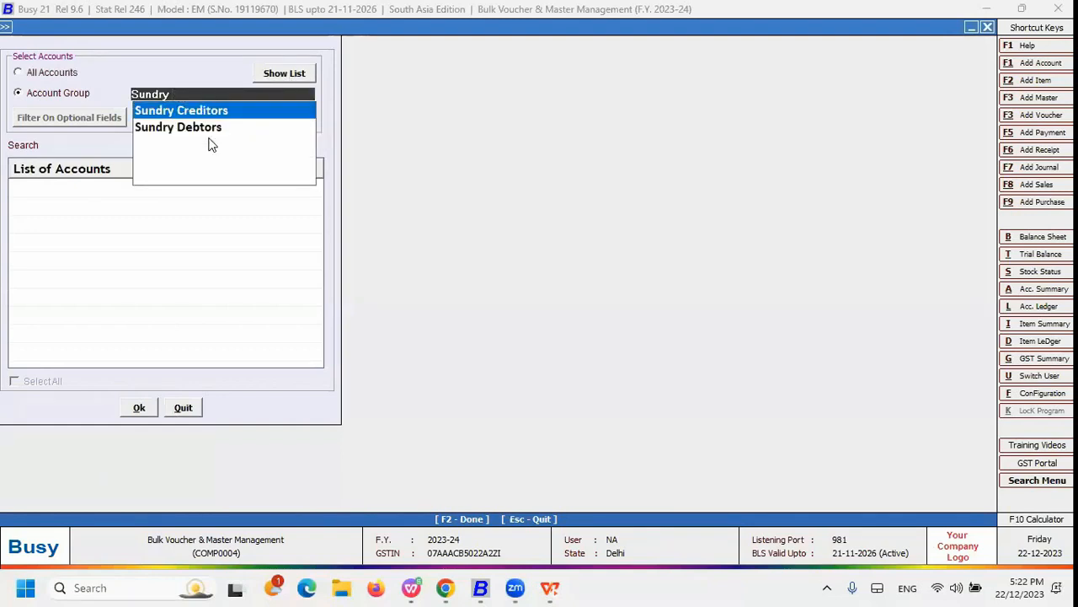
key(Return)
click(286, 74)
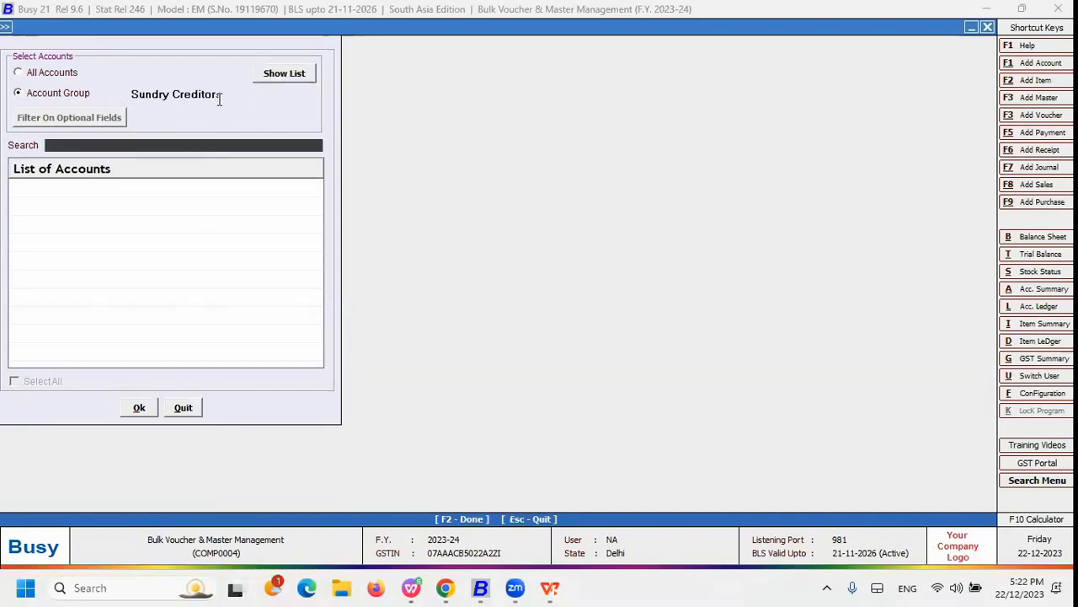
- Change the account group filter to Expenses (Direct/Mfg.) and show its list
click(140, 93)
text(Su)
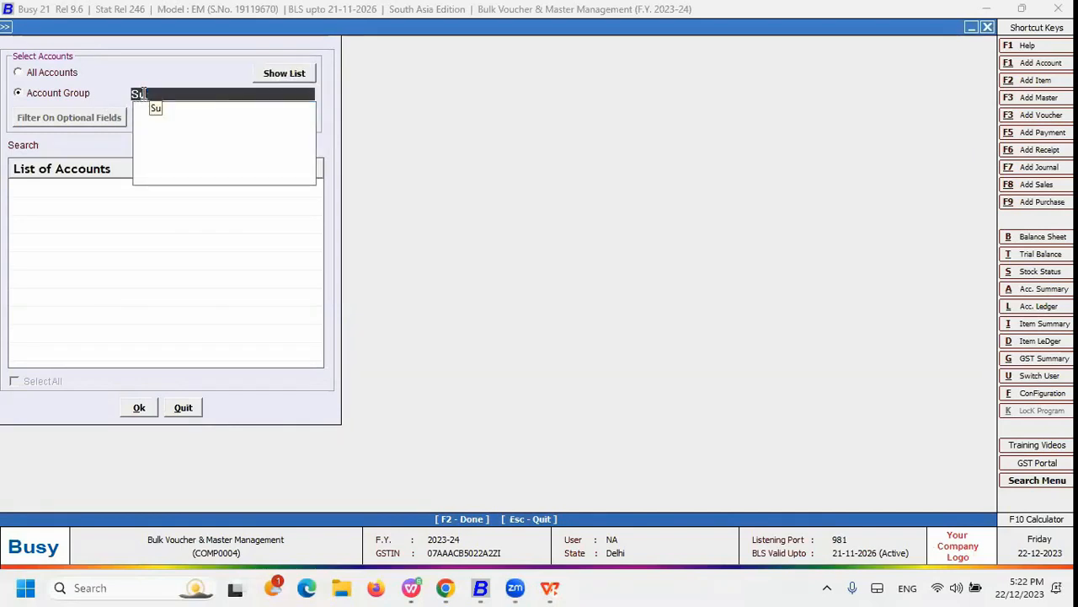
key(BackSpace)
key(BackSpace)
text(E)
key(Return)
key(Return)
key(Return)
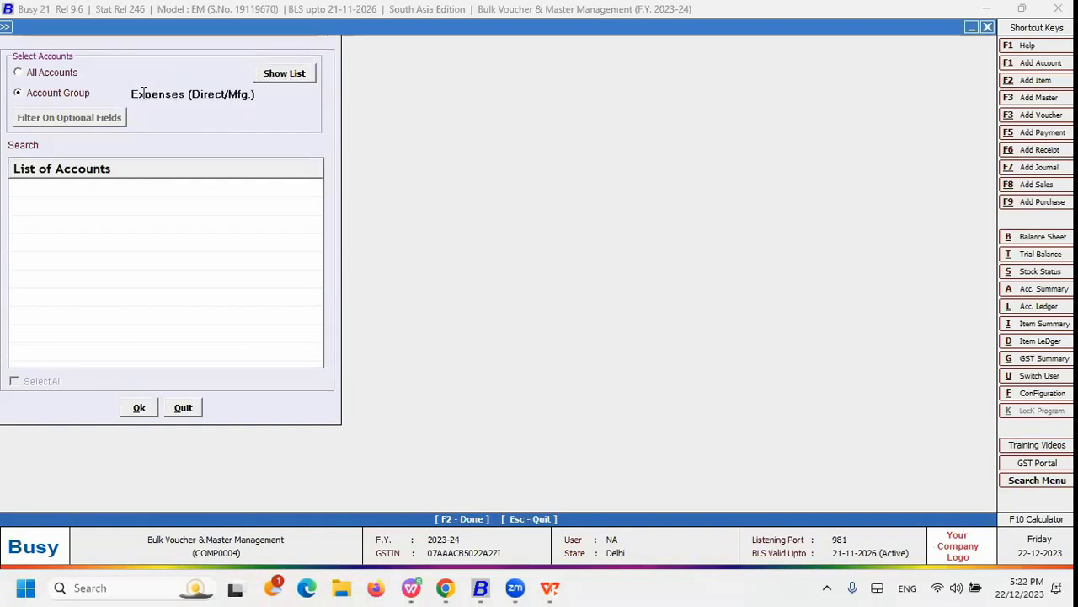
- List all accounts and load Add. Cess Adjustable Agnst. Advance, Add. Cess on GST Output, Bad Debts Written Off and Bank Charges into the grid
click(34, 74)
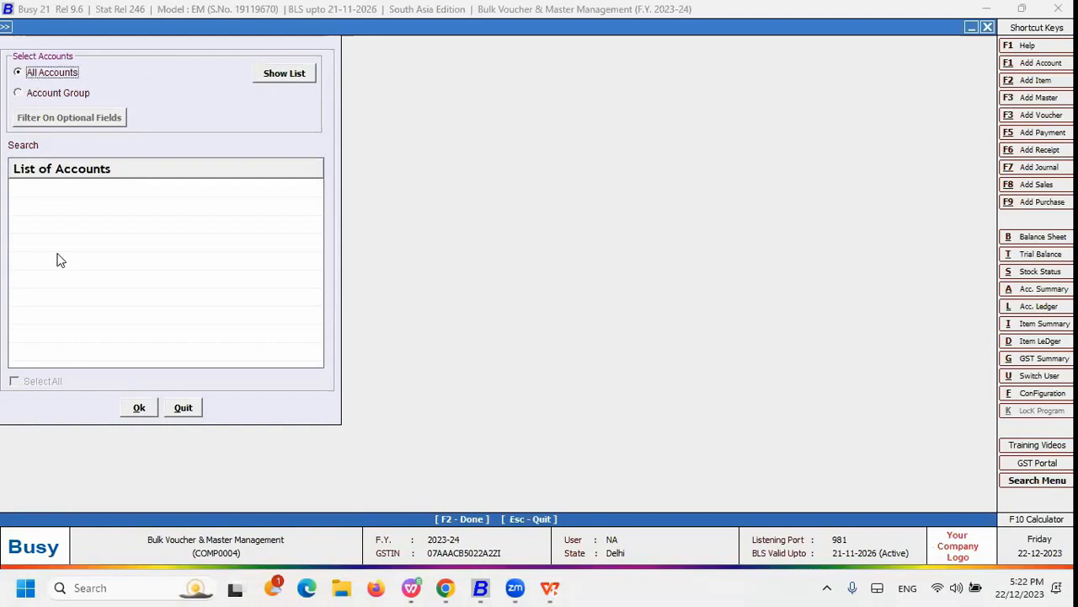
click(289, 75)
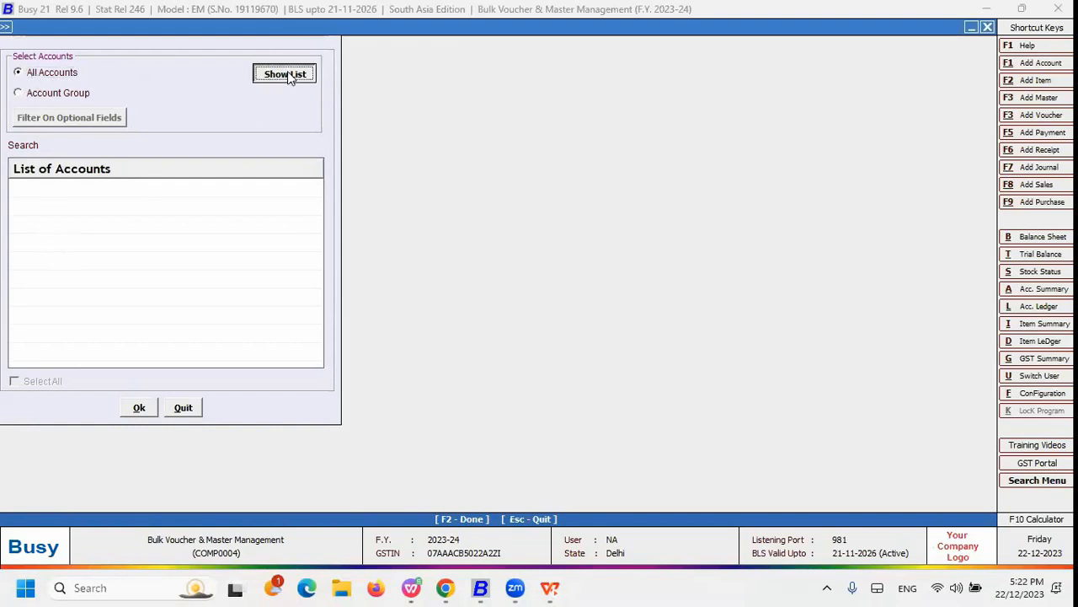
click(17, 192)
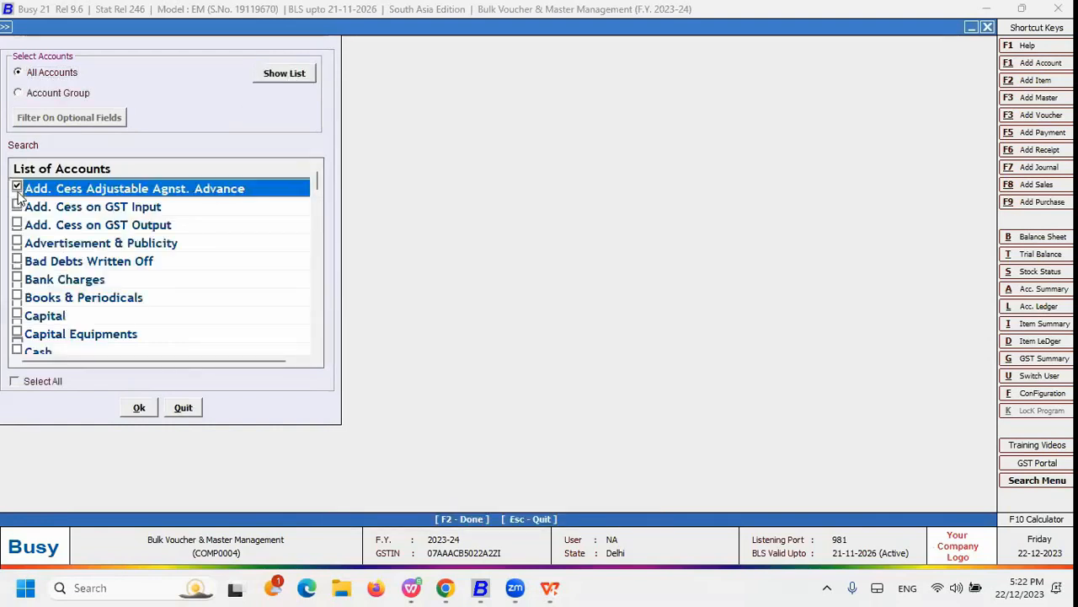
click(18, 261)
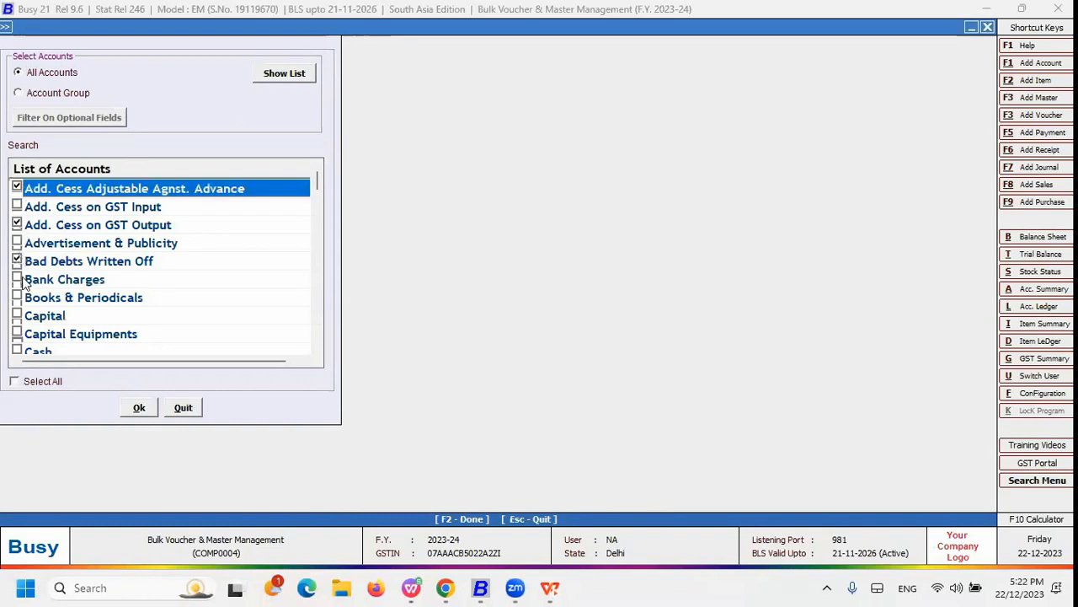
click(23, 282)
click(17, 280)
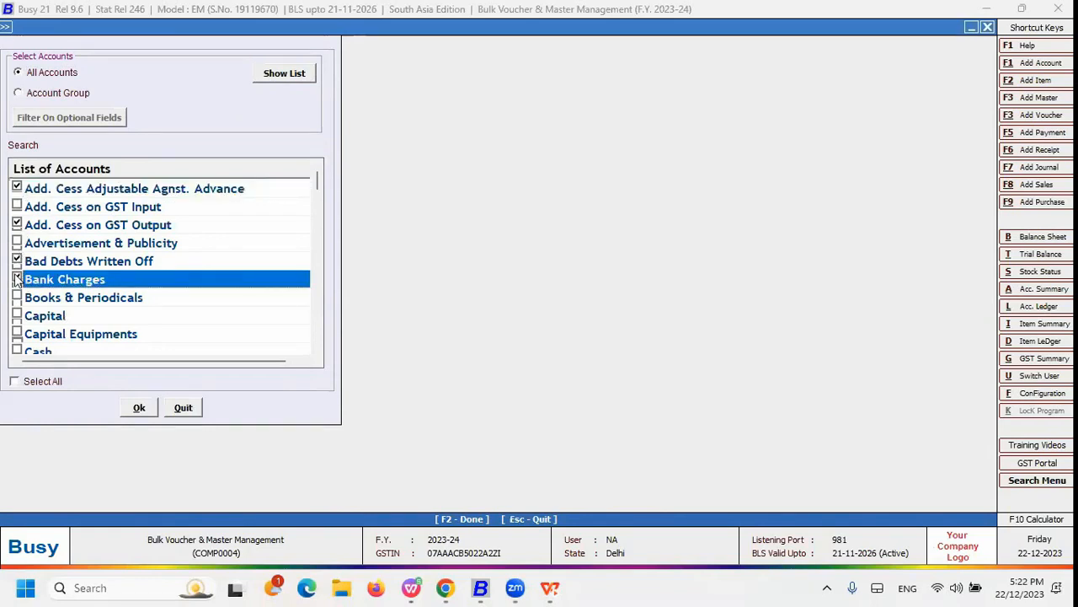
key(F2)
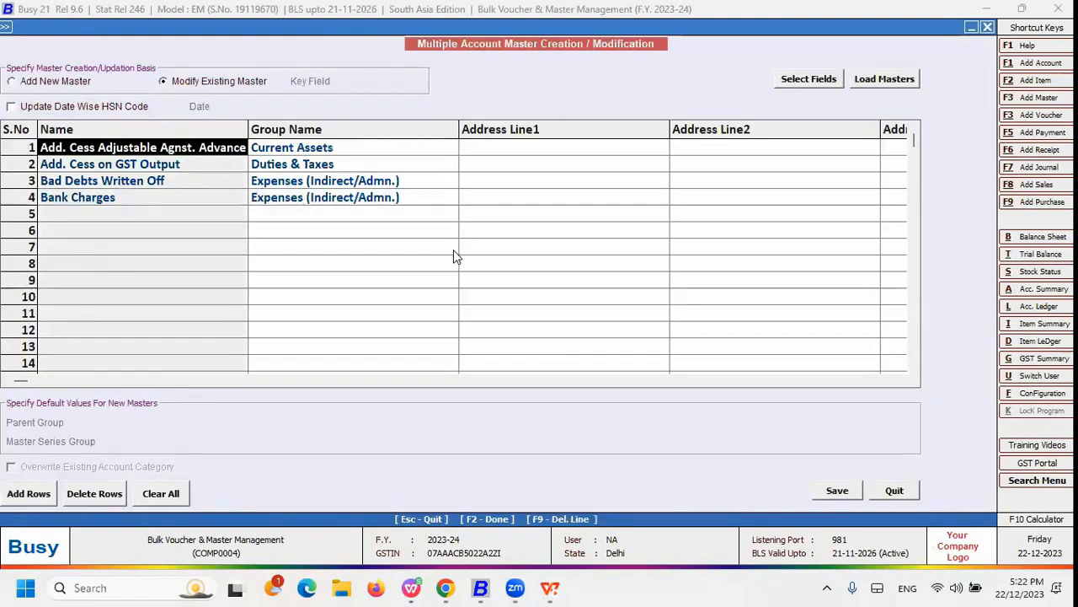
- Review the loaded accounts' columns from Address Line1 through Ward and return to the Name column
click(510, 147)
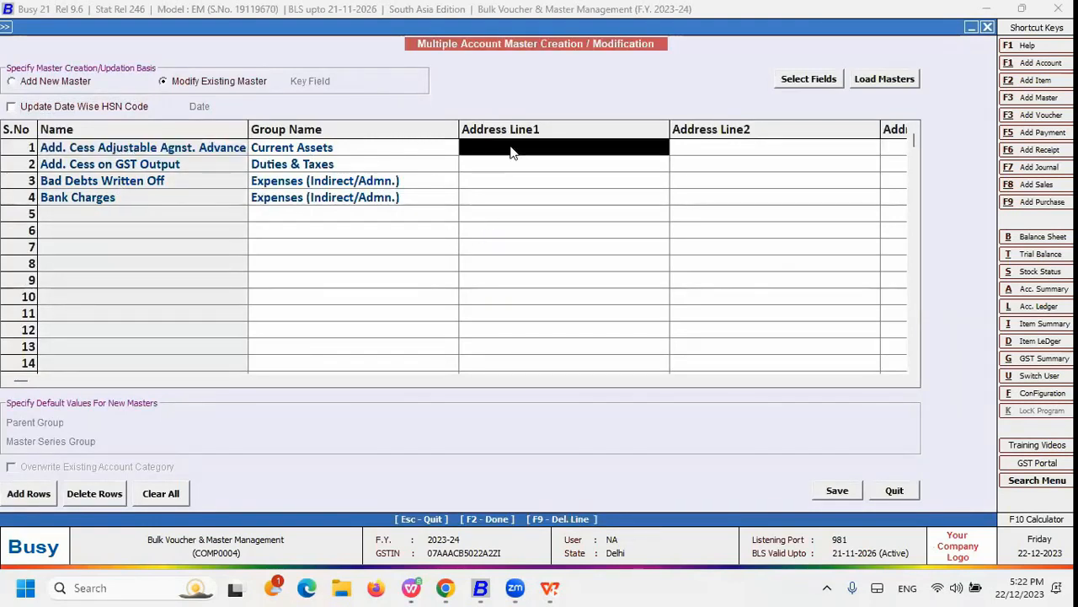
key(Right)
key(Right)
key(Right)
key(Right)
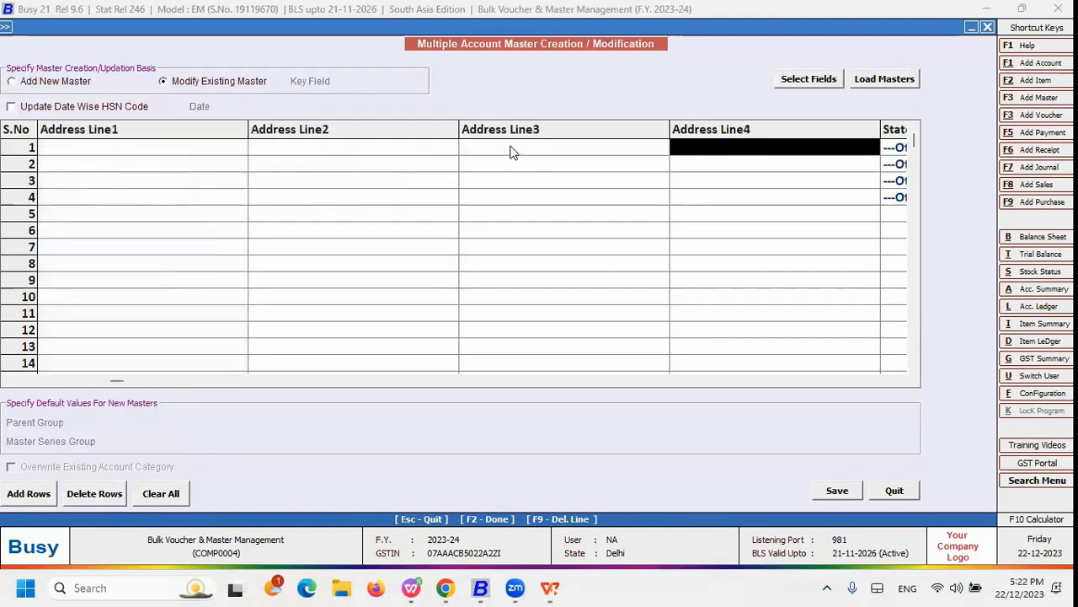
key(Right)
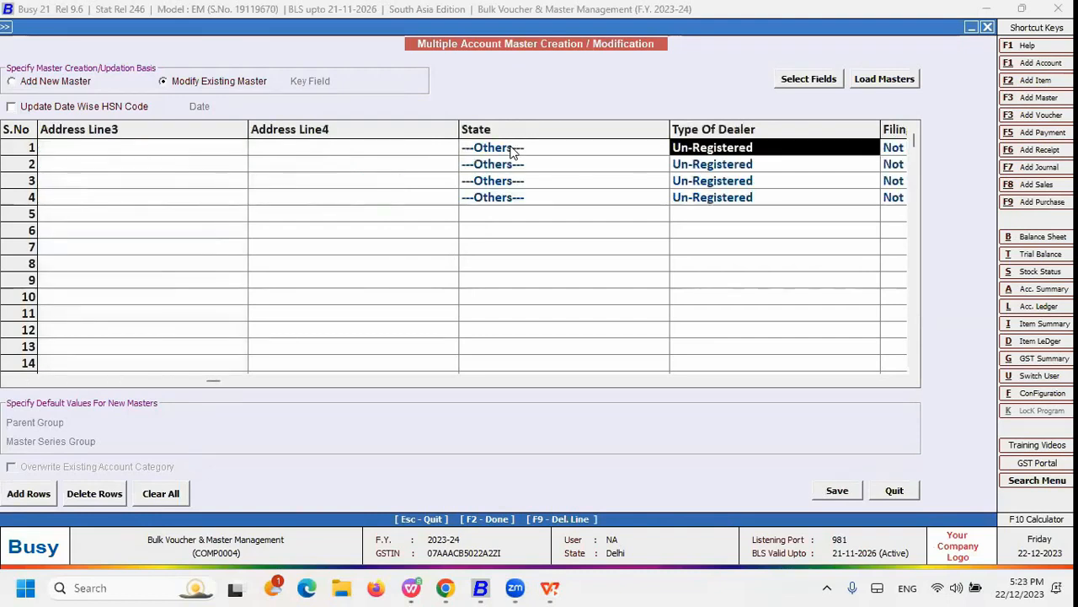
key(Right)
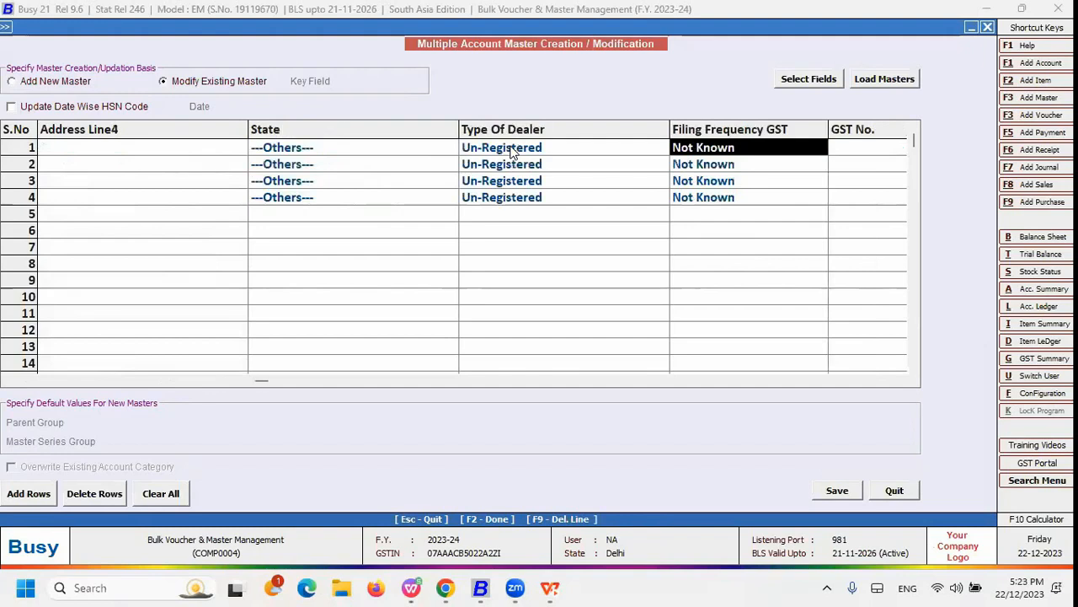
key(Right)
key(Right)
key(Right)
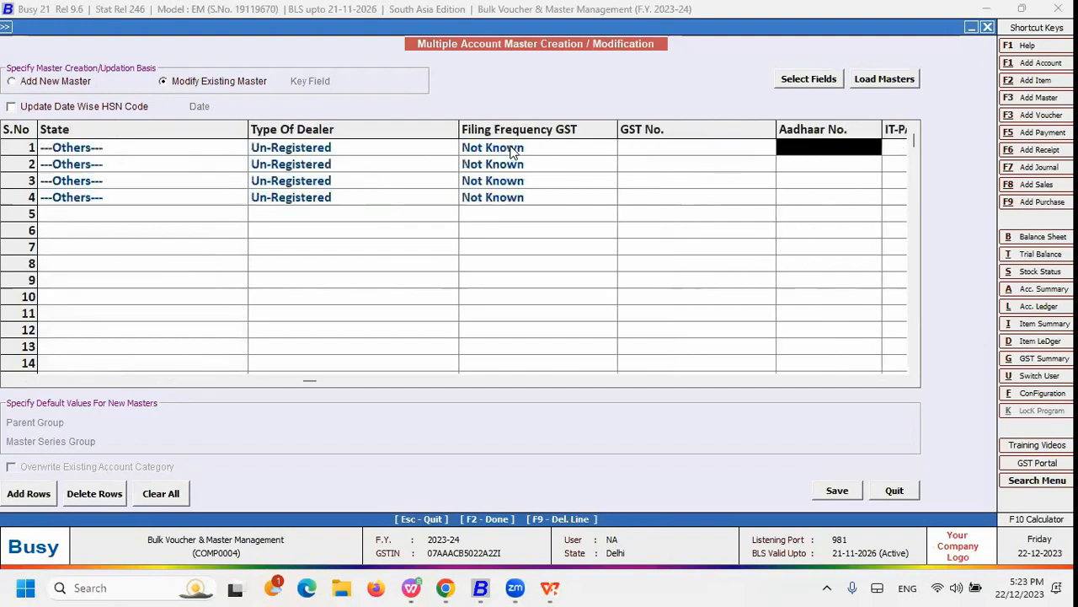
key(Right)
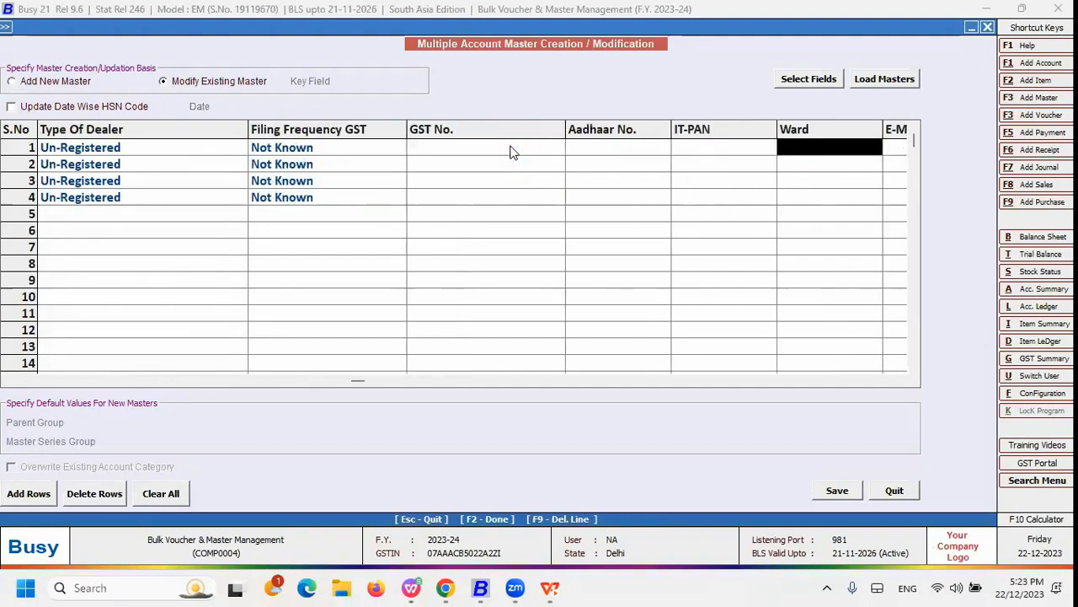
key(Left)
key(Left)
key(Left)
key(Home)
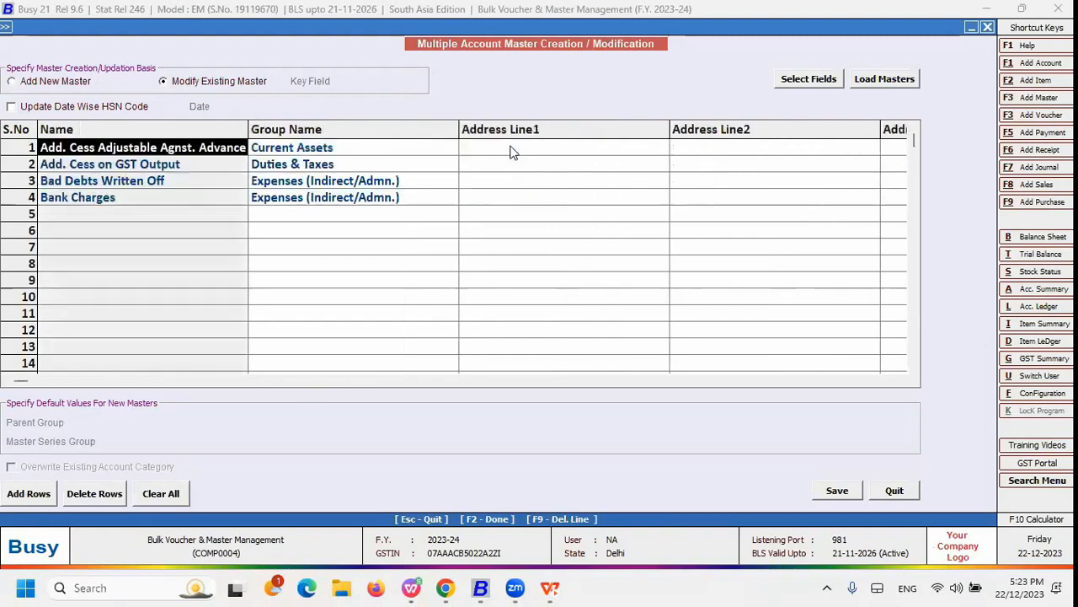
- Switch the account grid to adding new masters and open its field selection
click(48, 82)
click(582, 327)
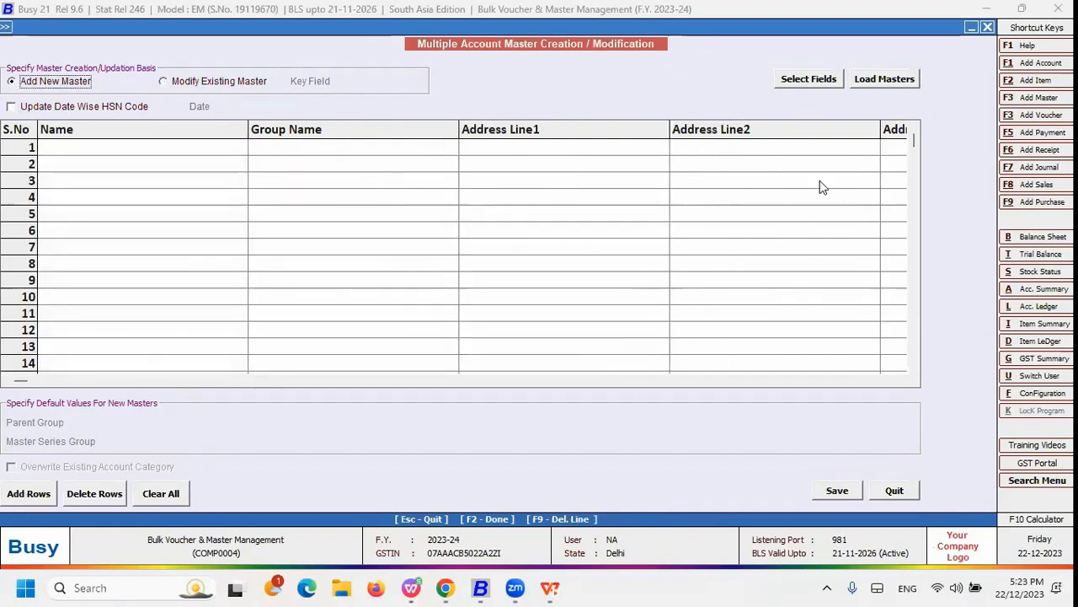
click(823, 82)
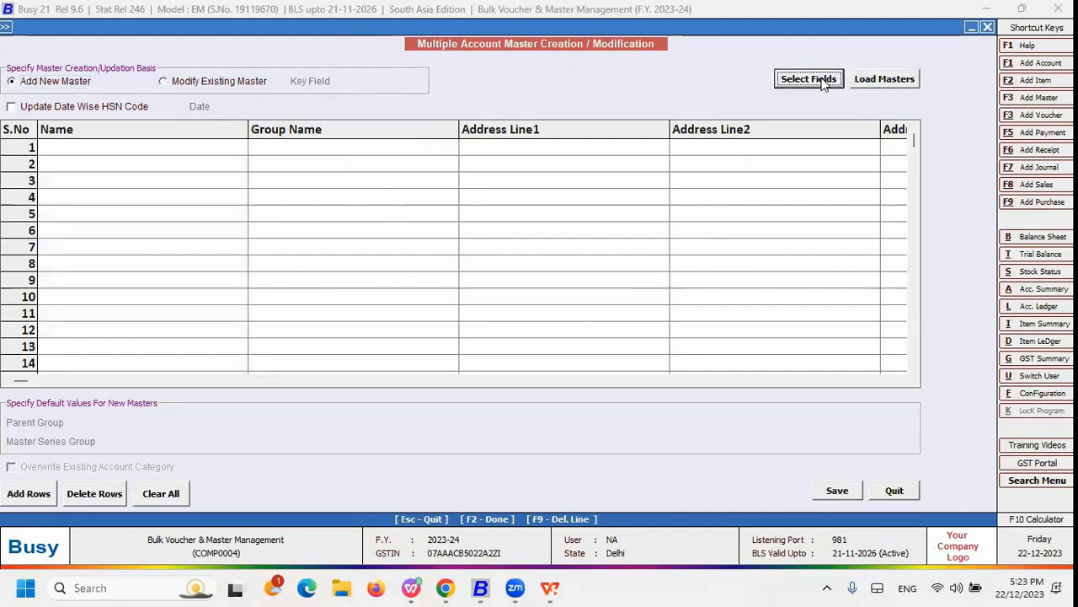
key(Escape)
click(823, 83)
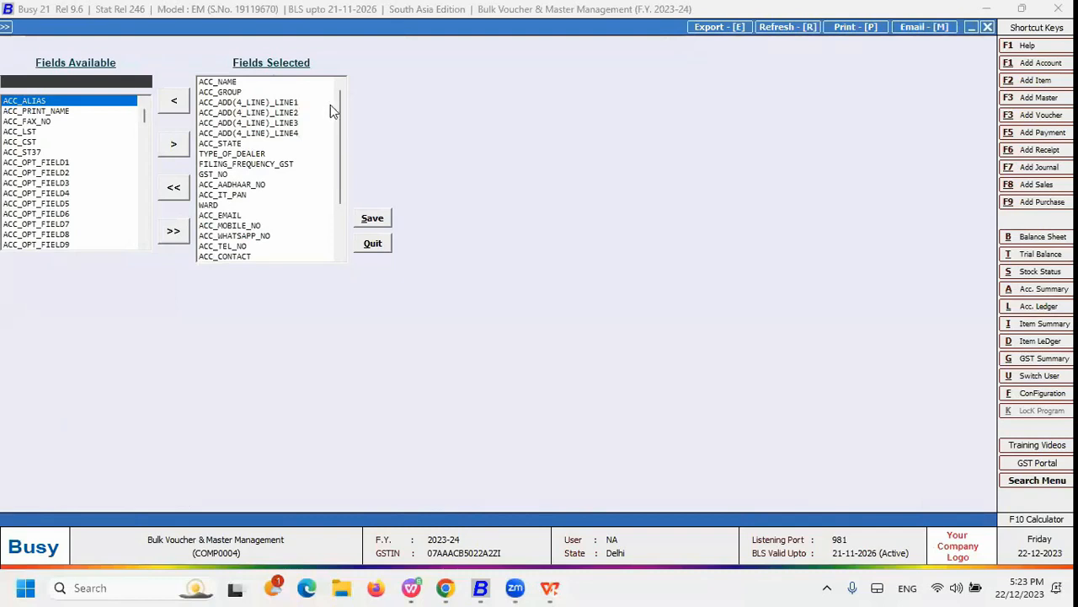
- Switch to the Masters & Voucher workbook in WPS Office, check the Party List's group and address columns, and return to Busy
click(411, 587)
click(158, 228)
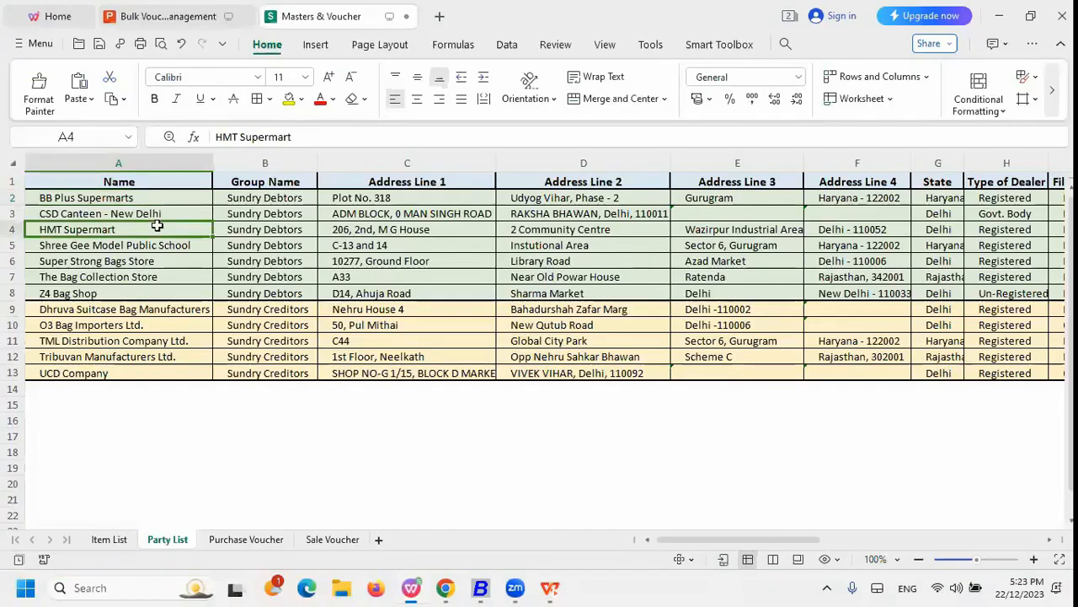
key(Up)
key(Up)
key(Right)
key(Right)
key(Right)
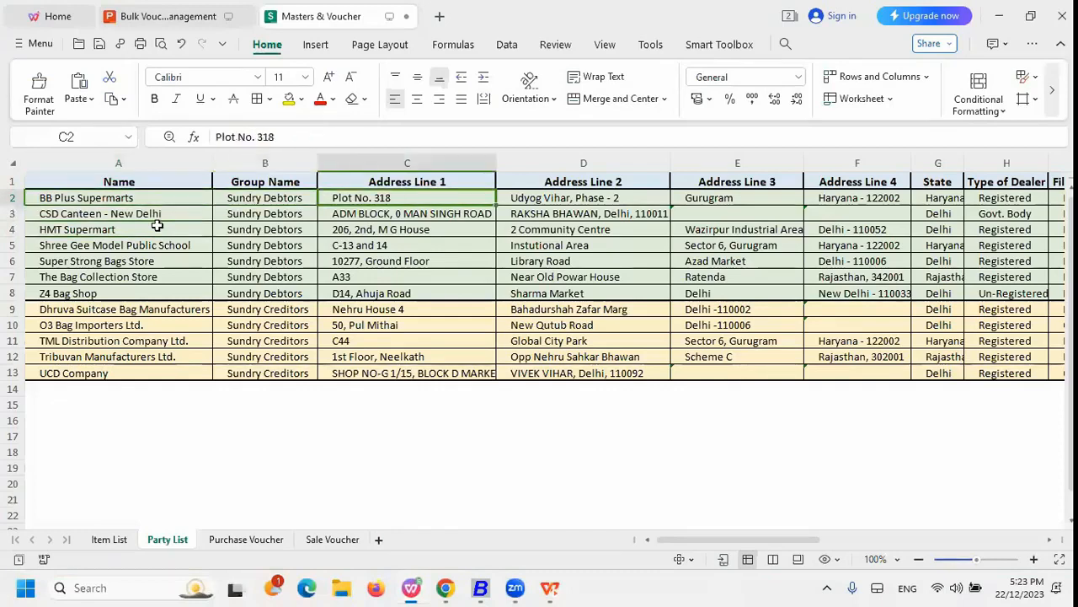
key(Right)
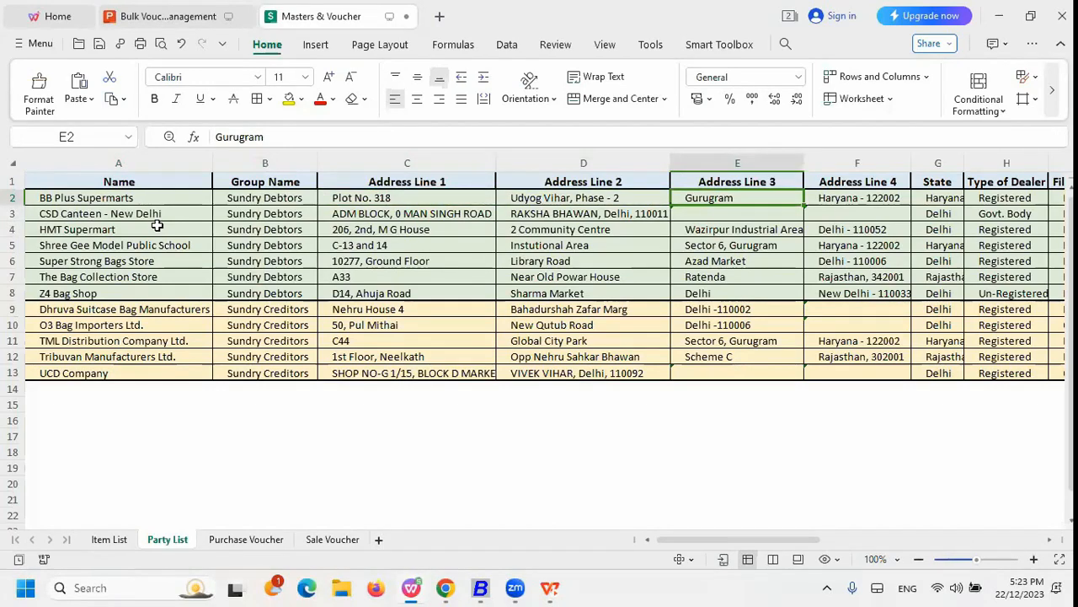
key(alt+Tab)
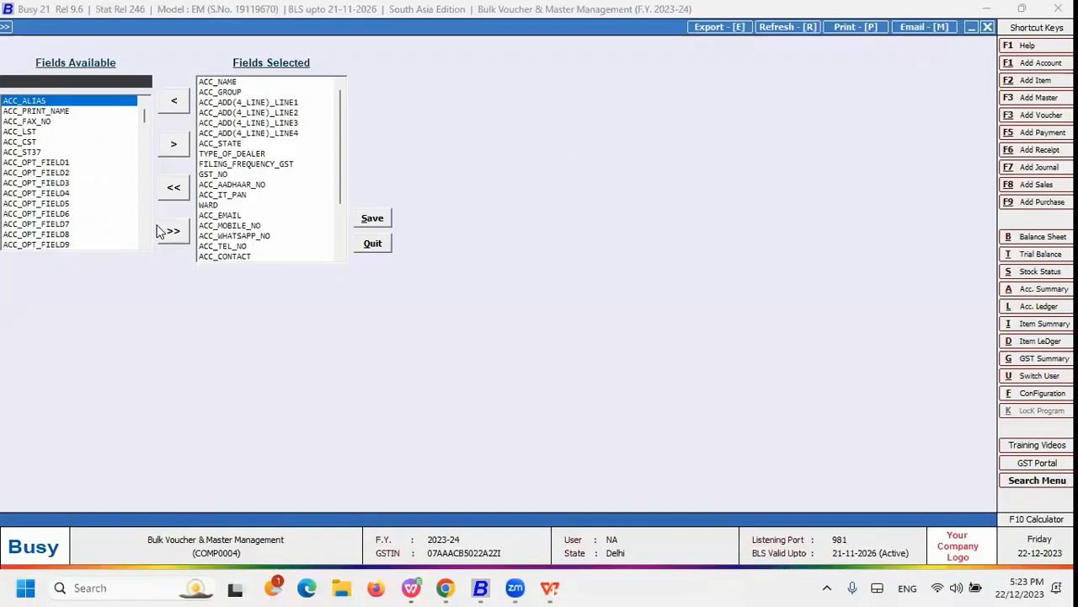
- Examine the available account fields from ACC_ALIAS through APPROVAL_TIME for columns that could be added
click(249, 124)
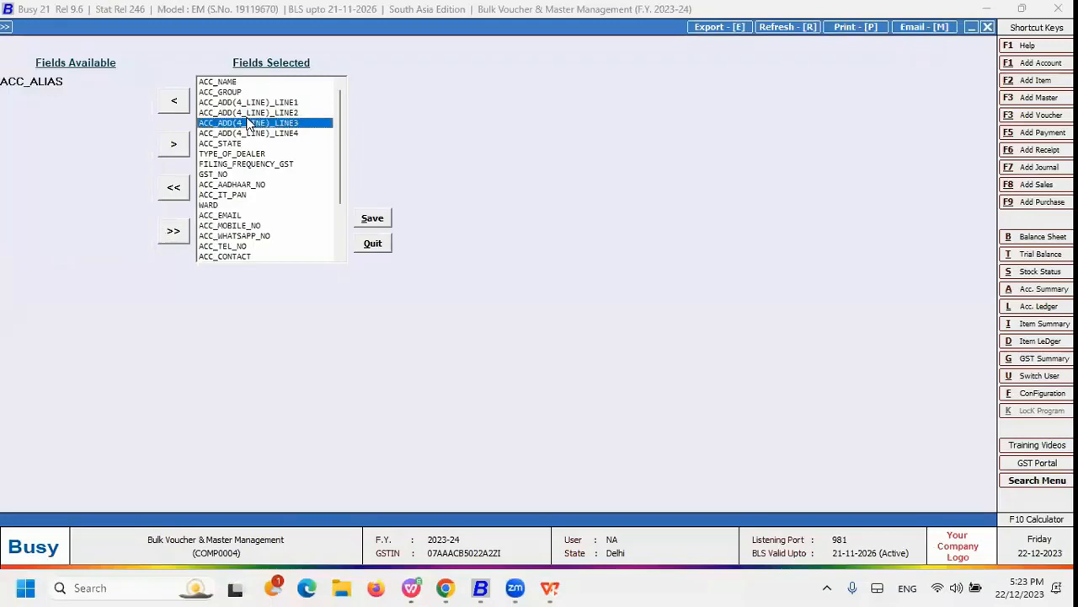
click(86, 83)
key(BackSpace)
key(BackSpace)
key(BackSpace)
key(BackSpace)
key(BackSpace)
key(BackSpace)
key(BackSpace)
key(BackSpace)
key(BackSpace)
key(Down)
key(Down)
key(Down)
key(Down)
key(Down)
key(Up)
key(Up)
key(Down)
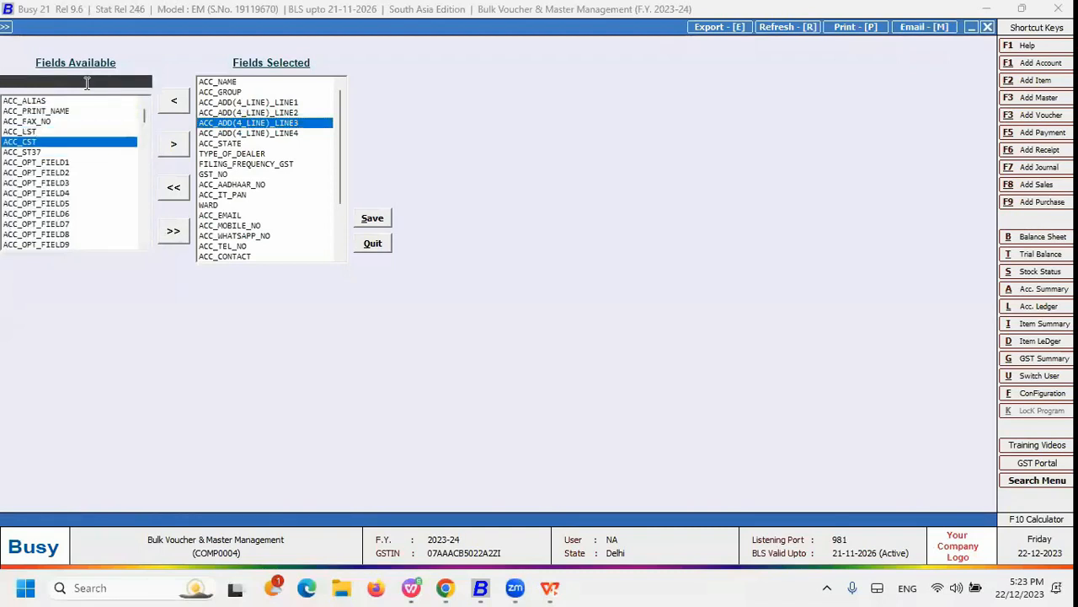
key(Down)
key(Down)
key(Down)
key(Down)
key(Down)
key(Down)
key(Down)
key(Down)
key(Down)
key(Down)
key(Down)
key(Down)
key(Down)
key(Down)
key(Down)
key(Down)
key(Down)
key(Down)
key(Down)
key(Down)
key(Down)
key(Down)
key(Down)
key(Down)
key(Down)
key(Down)
key(Down)
key(Down)
key(Down)
key(Down)
key(Down)
key(Down)
key(Down)
key(Down)
key(Down)
key(Down)
key(Down)
key(Down)
key(Down)
key(Down)
key(Down)
key(Down)
key(Down)
key(Down)
key(Down)
key(Down)
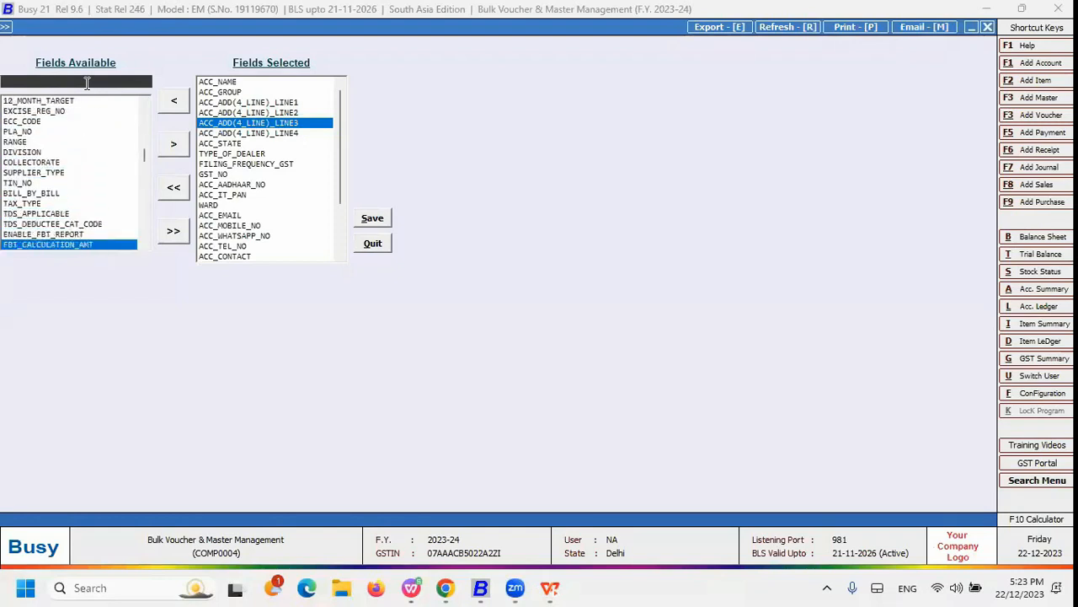
key(Up)
key(Up)
key(Up)
key(Up)
key(Up)
key(Up)
key(Up)
key(Up)
key(Up)
key(Up)
key(Up)
key(Up)
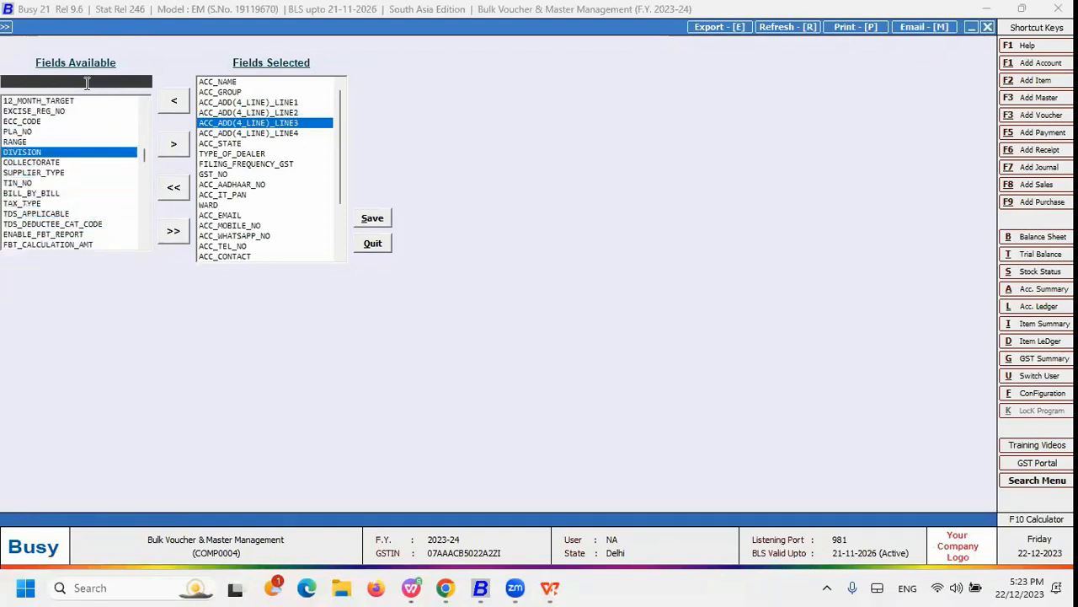
key(Down)
key(Down)
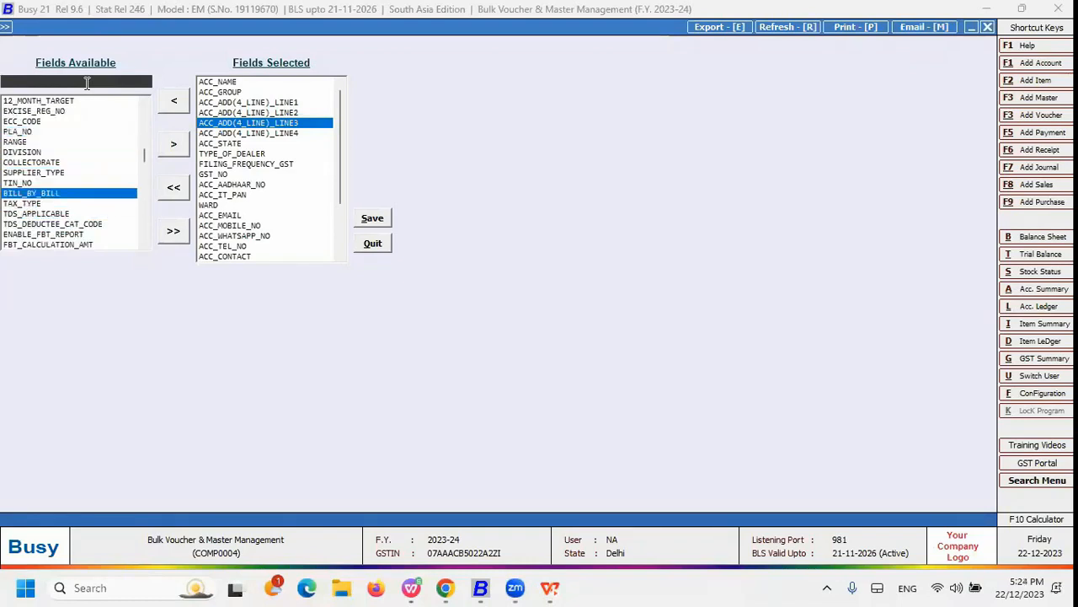
key(Down)
key(Down)
key(Down)
key(Down)
key(Down)
key(Down)
key(Down)
key(Down)
key(Down)
key(Down)
key(Down)
key(Down)
key(Down)
key(Down)
key(Down)
key(Down)
key(Down)
key(Down)
key(Down)
key(Down)
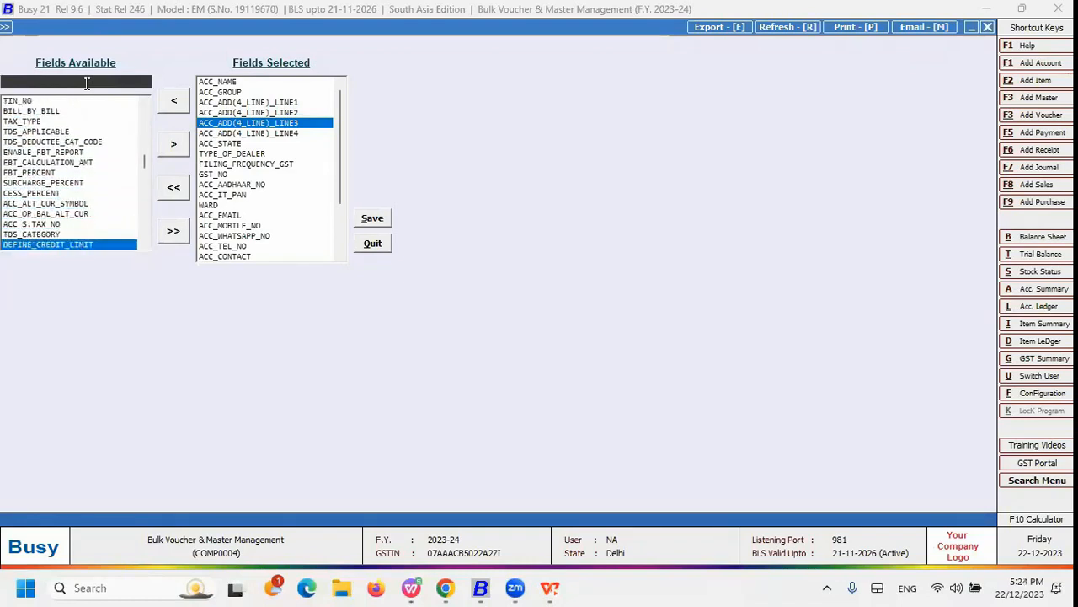
key(Down)
key(Down)
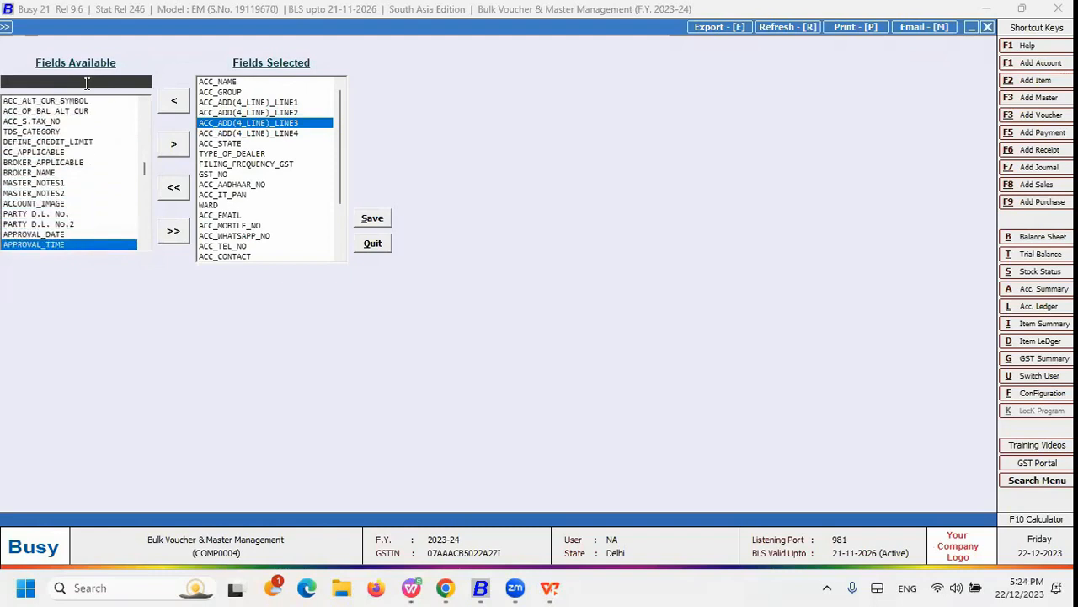
- Add the BROKER_NAME field to the selected account fields
key(Up)
key(Up)
key(Up)
key(Up)
key(Up)
key(Up)
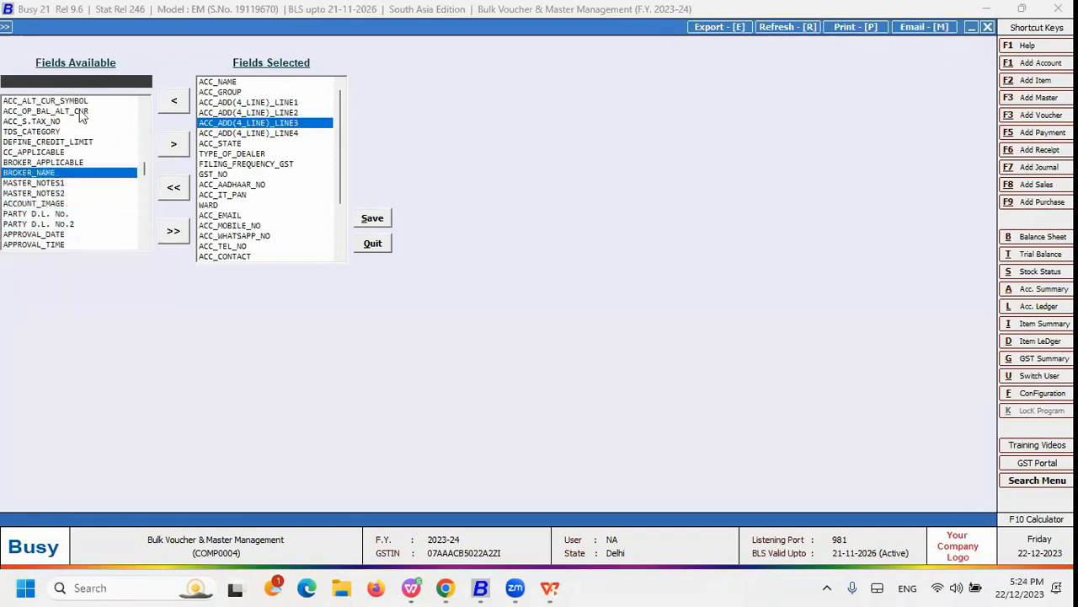
click(177, 145)
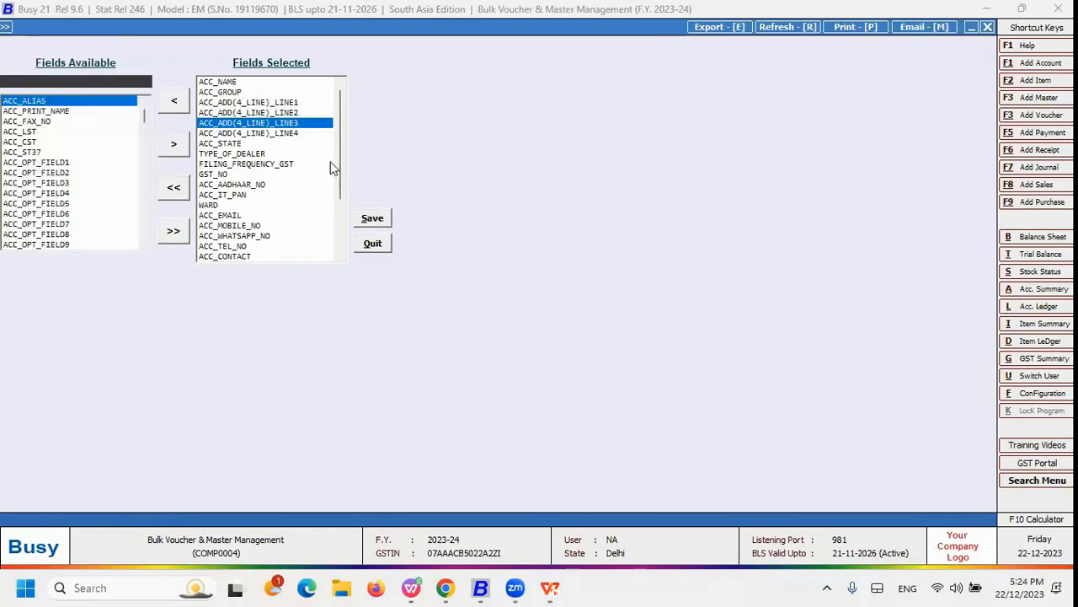
- Remove BROKER_NAME from the selected account fields and save the field selection
drag(335, 152, 332, 218)
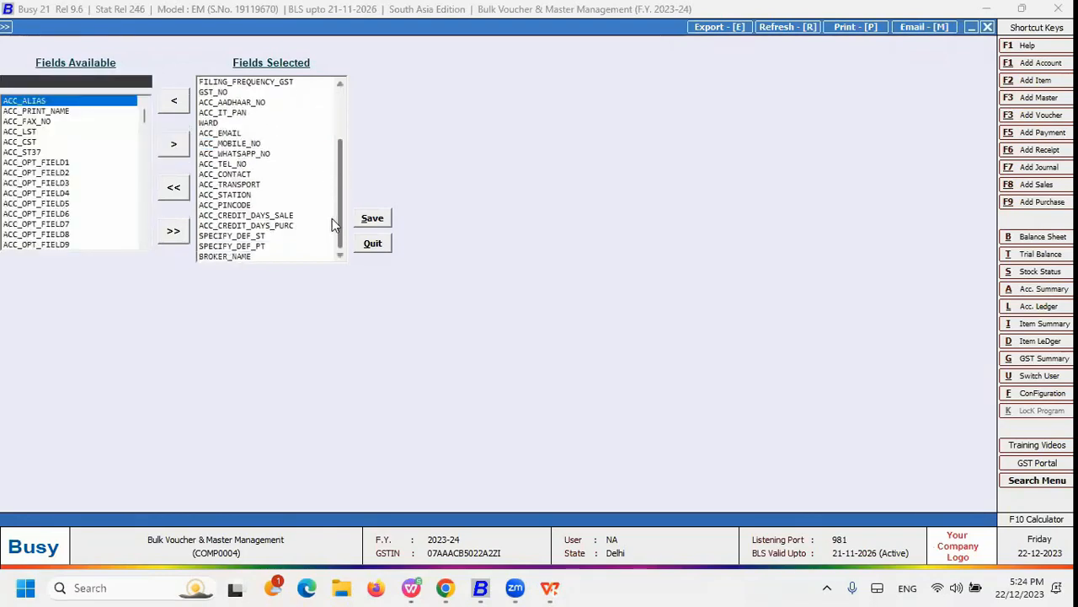
click(239, 255)
click(178, 103)
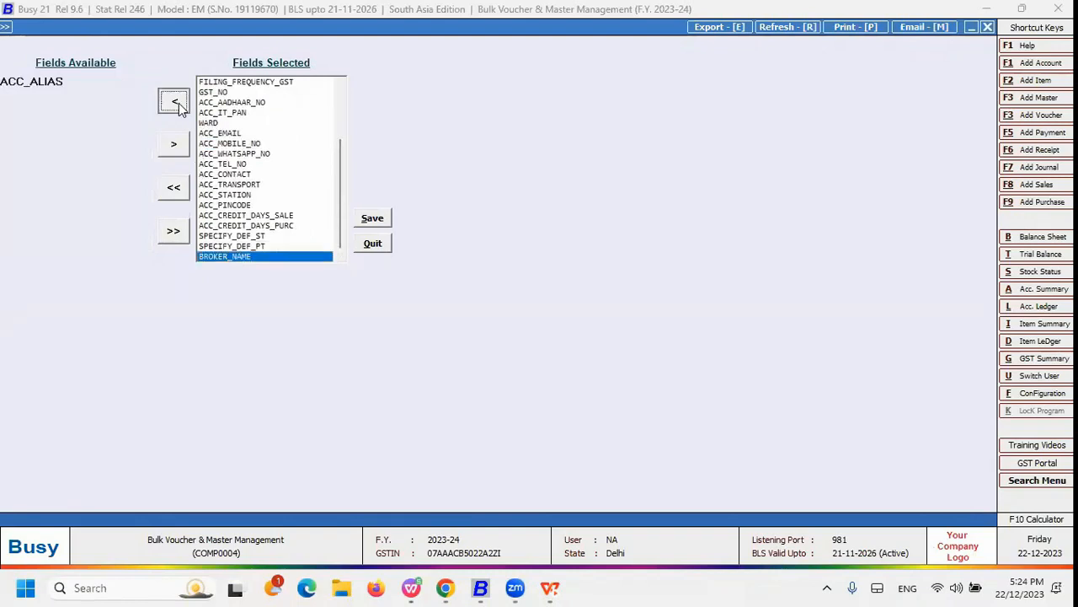
click(373, 220)
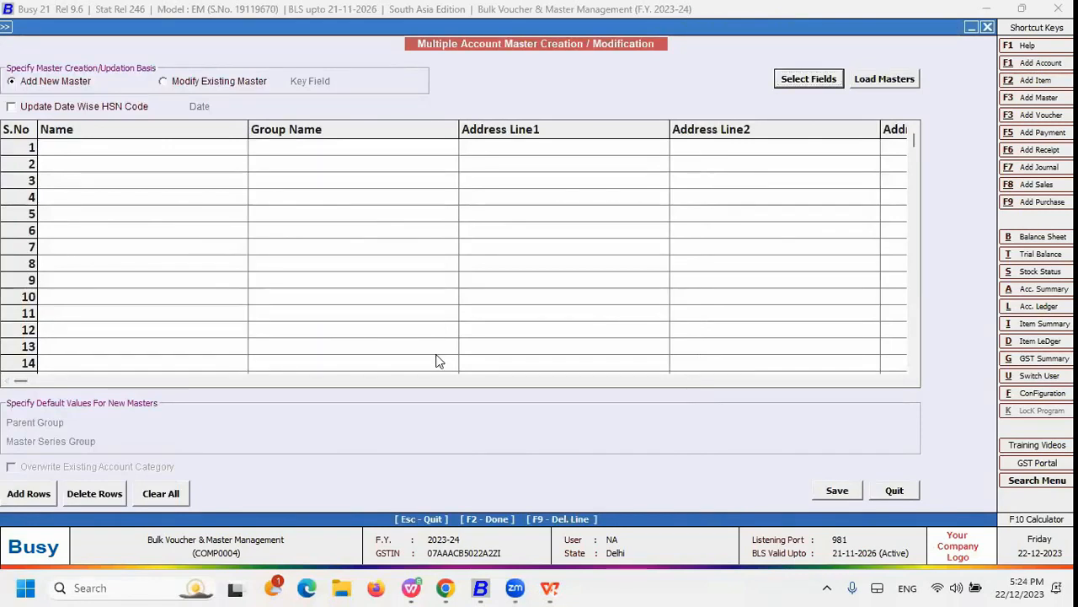
- Switch to the Masters & Voucher workbook in WPS Office and copy the Party List data range A2:V13
click(424, 586)
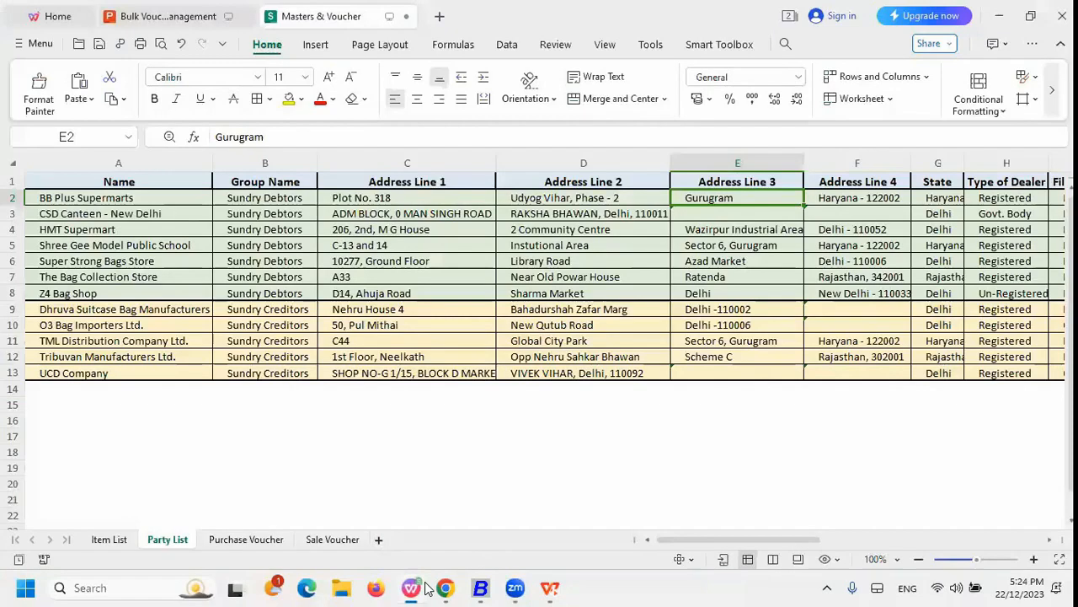
click(164, 199)
key(shift+Right)
key(shift+Right)
key(shift+Right)
key(shift+Right)
key(shift+Right)
key(shift+Right)
key(shift+Right)
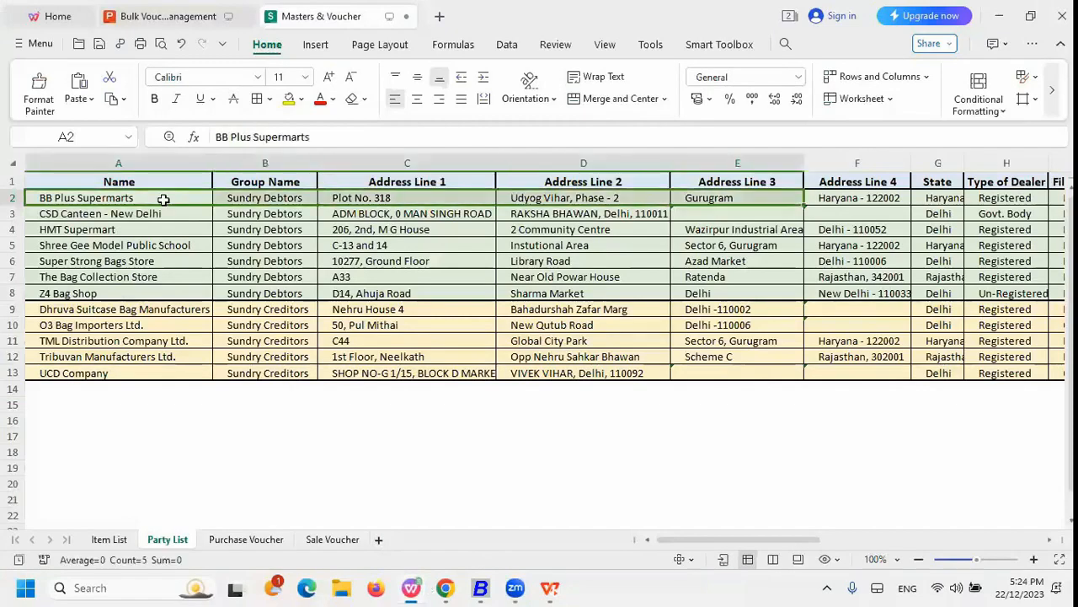
key(shift+Right)
key(shift+Right)
key(shift+Right)
key(shift+Right)
key(shift+Right)
key(shift+Right)
key(shift+Right)
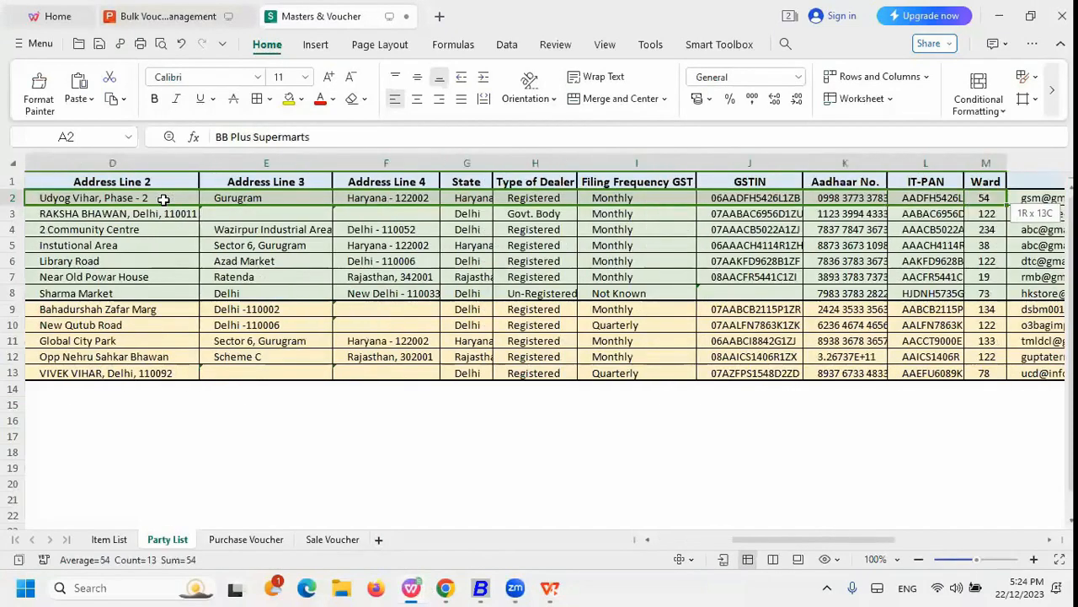
key(shift+Right)
key(shift+Right)
key(shift+Right)
key(shift+Right)
key(shift+Right)
key(shift+Right)
key(shift+Right)
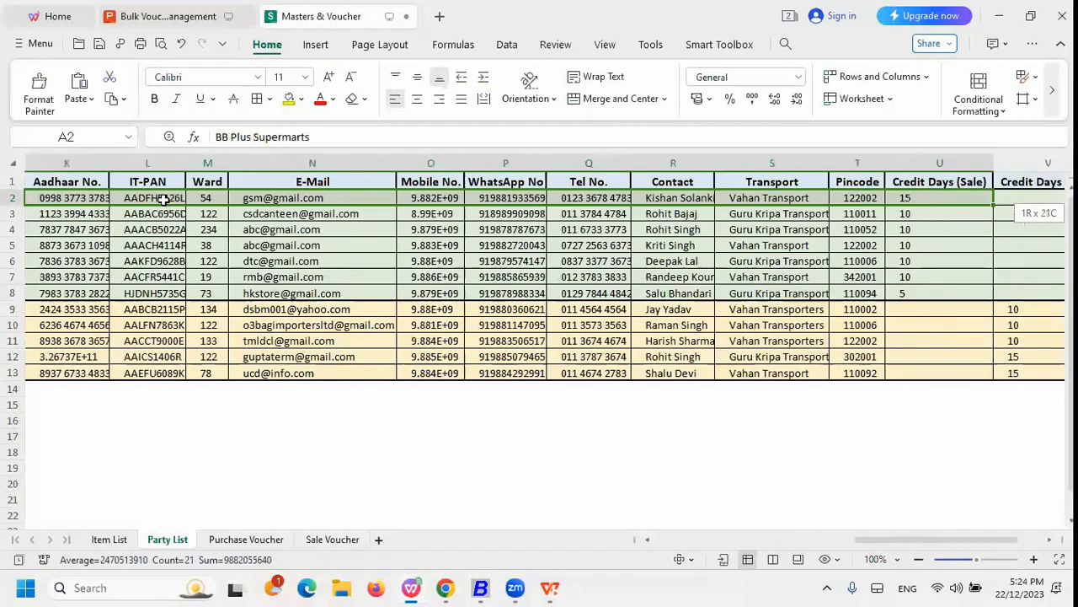
key(ctrl+shift+Down)
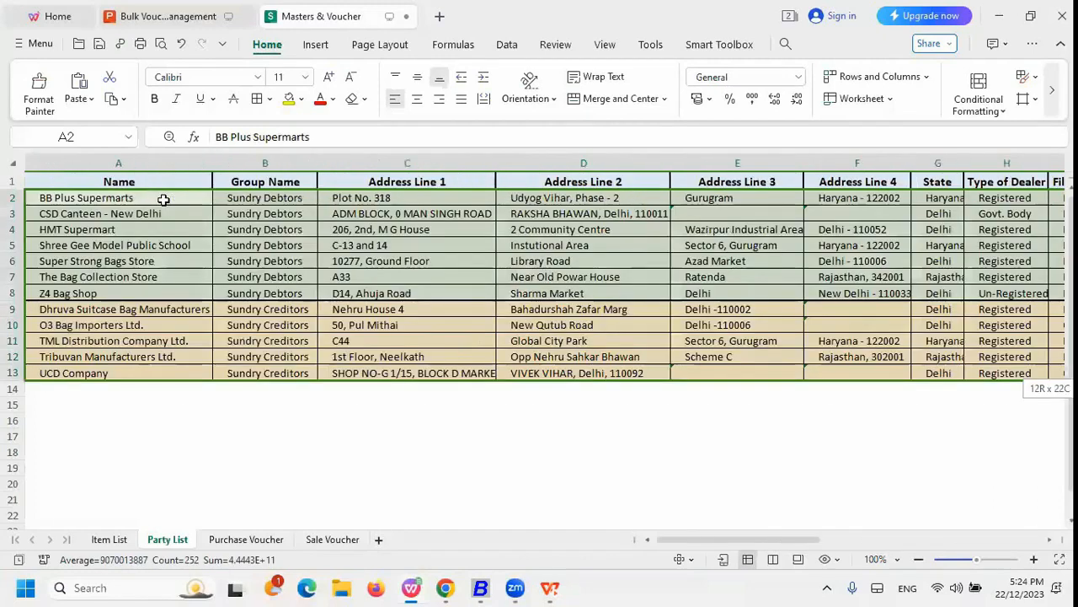
key(ctrl+c)
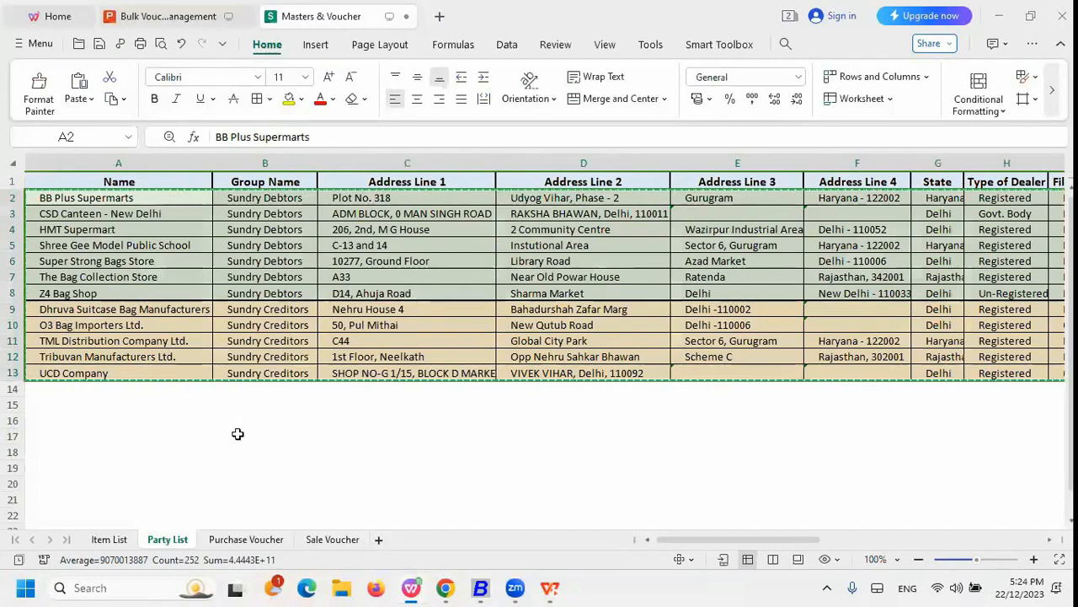
- Switch to Busy, paste the copied party rows into the account grid from the first Name cell, and save the new account masters
click(478, 587)
click(181, 148)
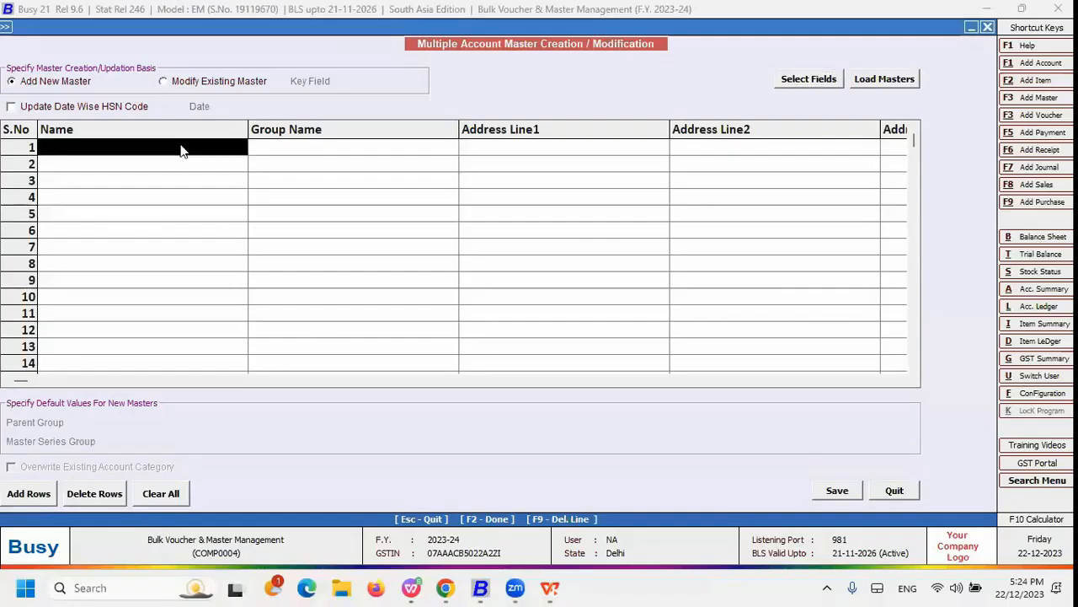
key(ctrl+v)
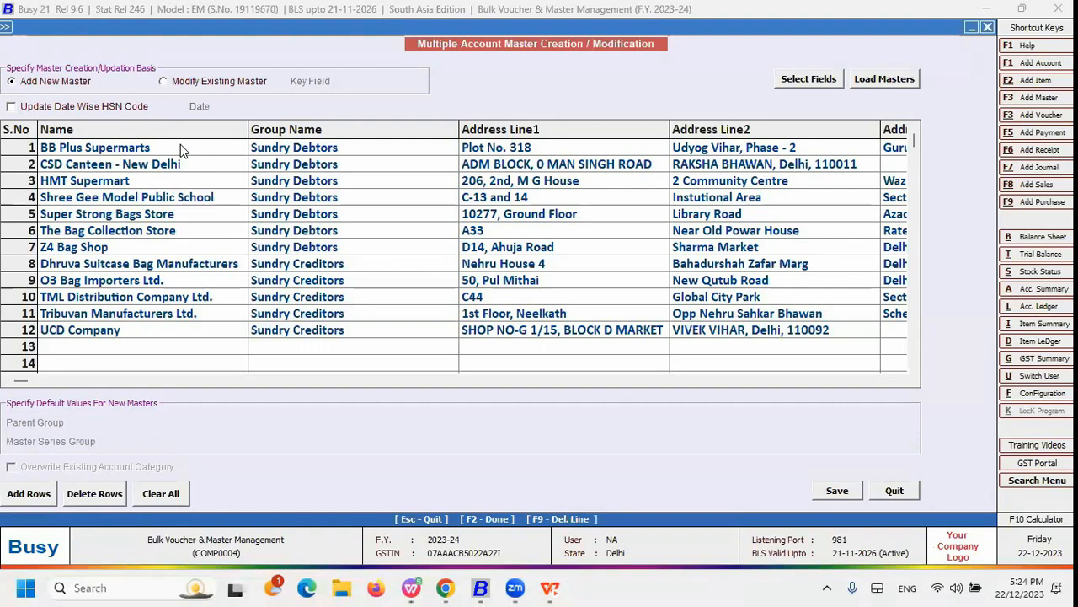
key(F2)
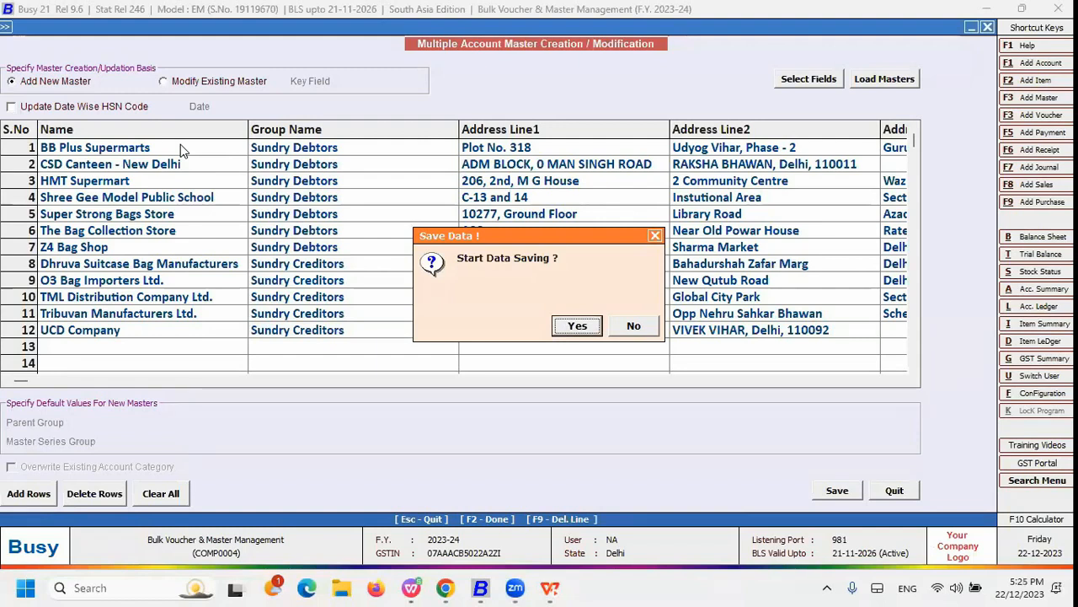
key(Return)
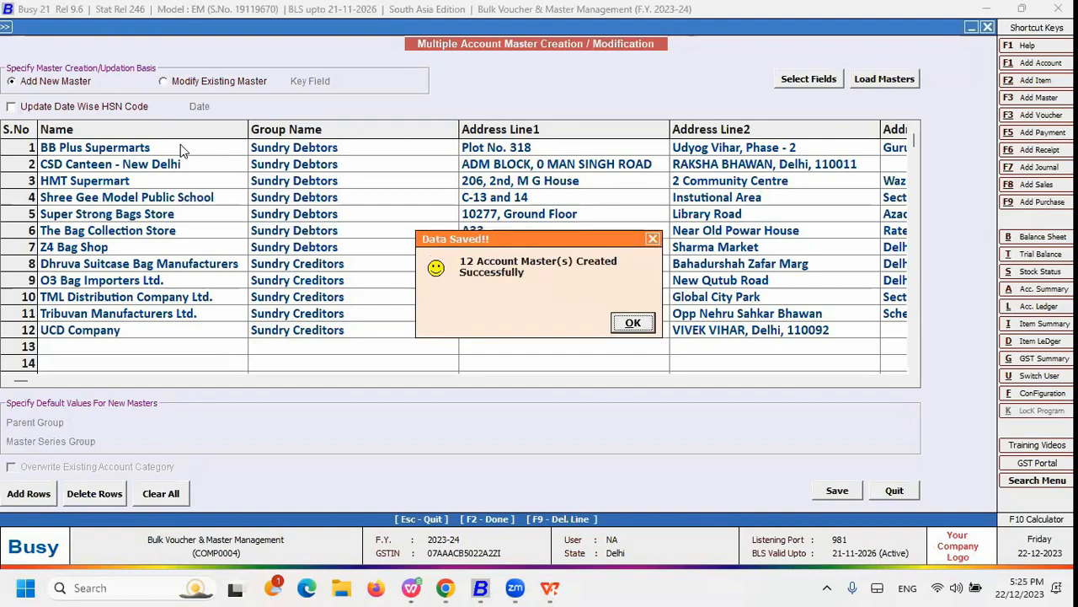
key(Return)
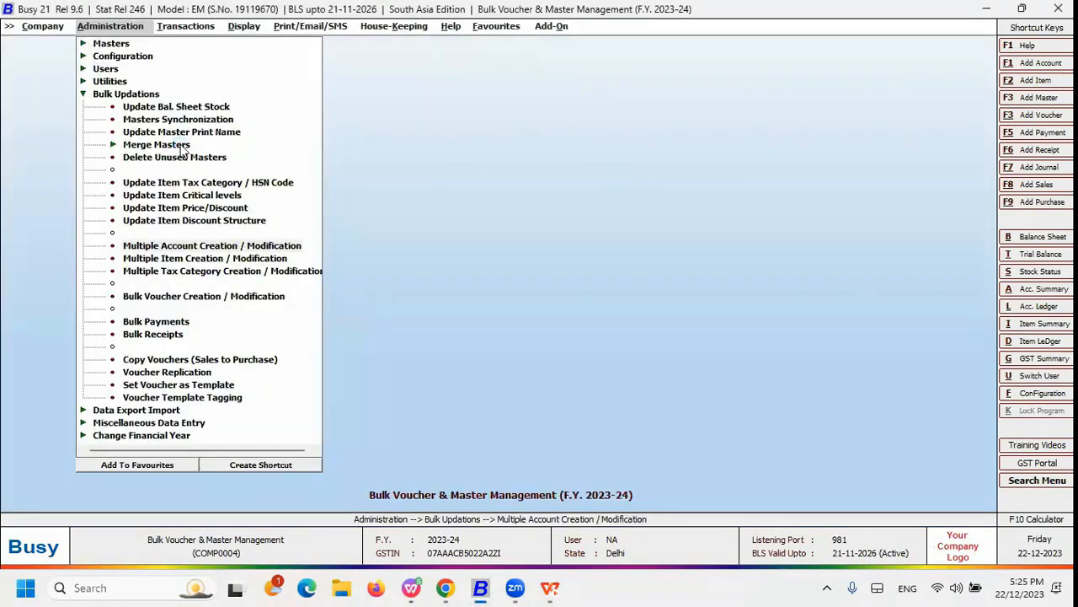
- Reopen Multiple Account Creation / Modification in Modify Existing Master mode and load all accounts of the Sundry Creditors group
key(Return)
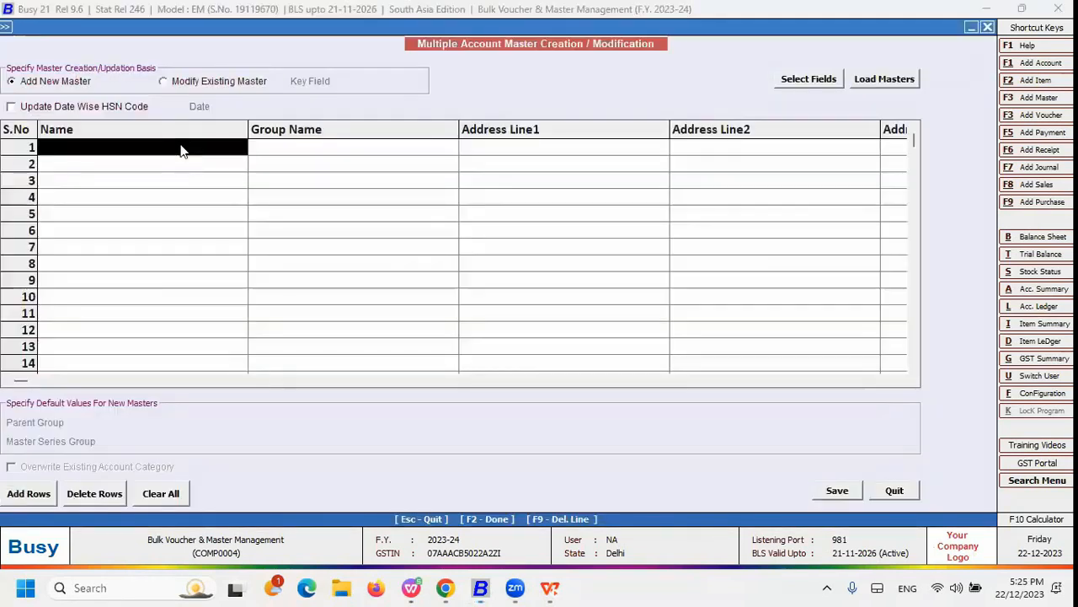
click(220, 85)
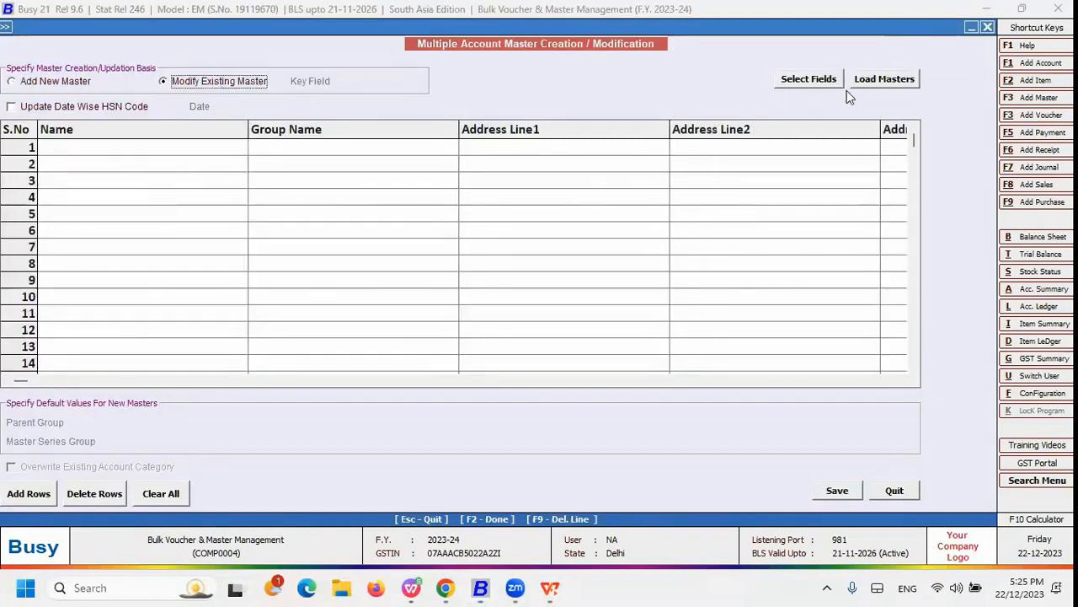
click(866, 80)
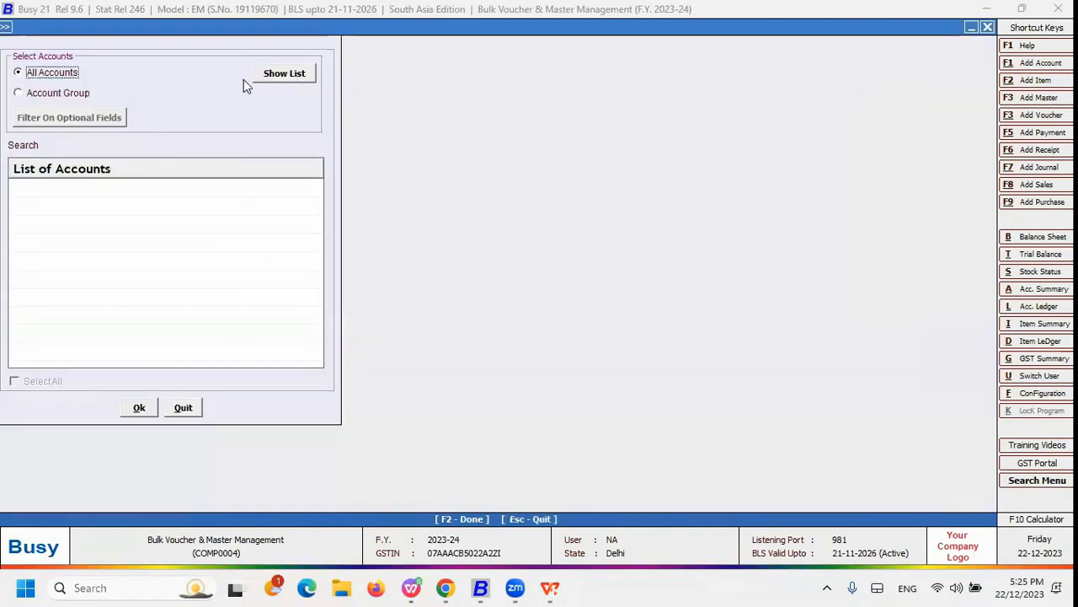
click(78, 98)
text(sun)
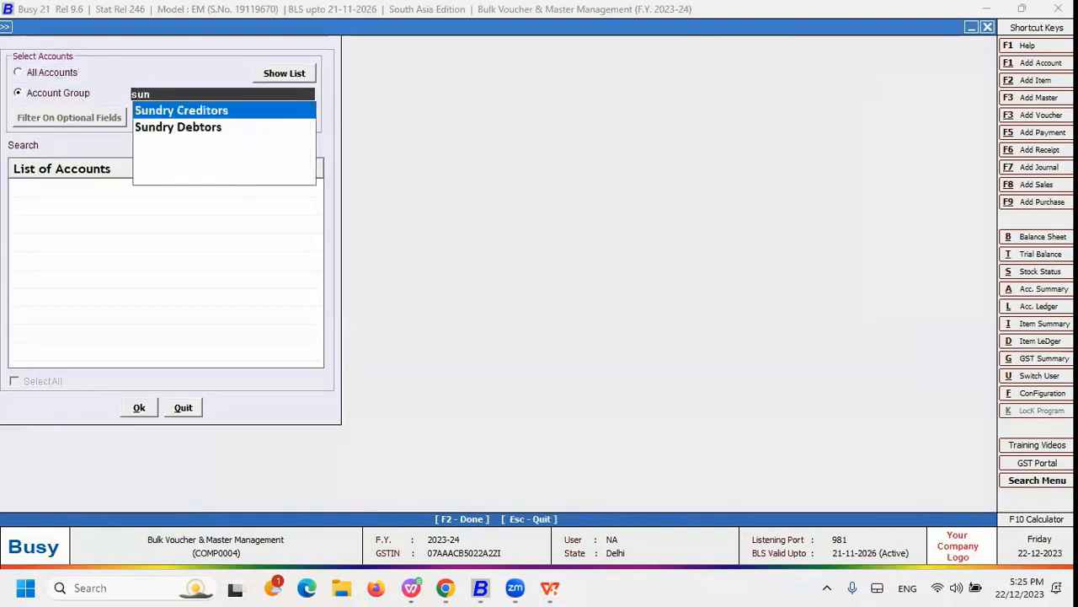
key(Return)
key(Return)
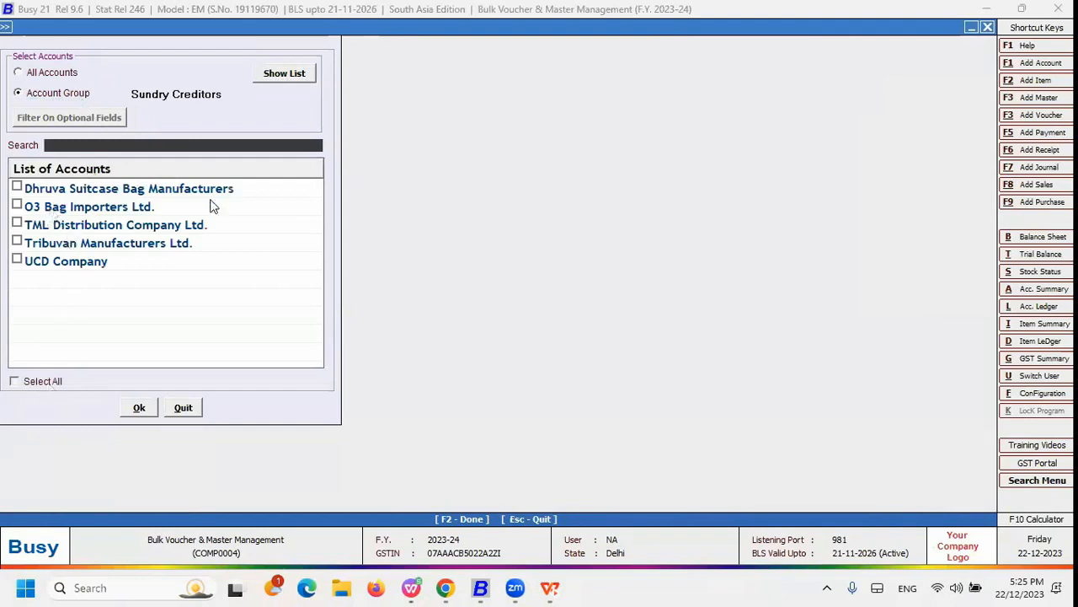
click(48, 382)
click(139, 407)
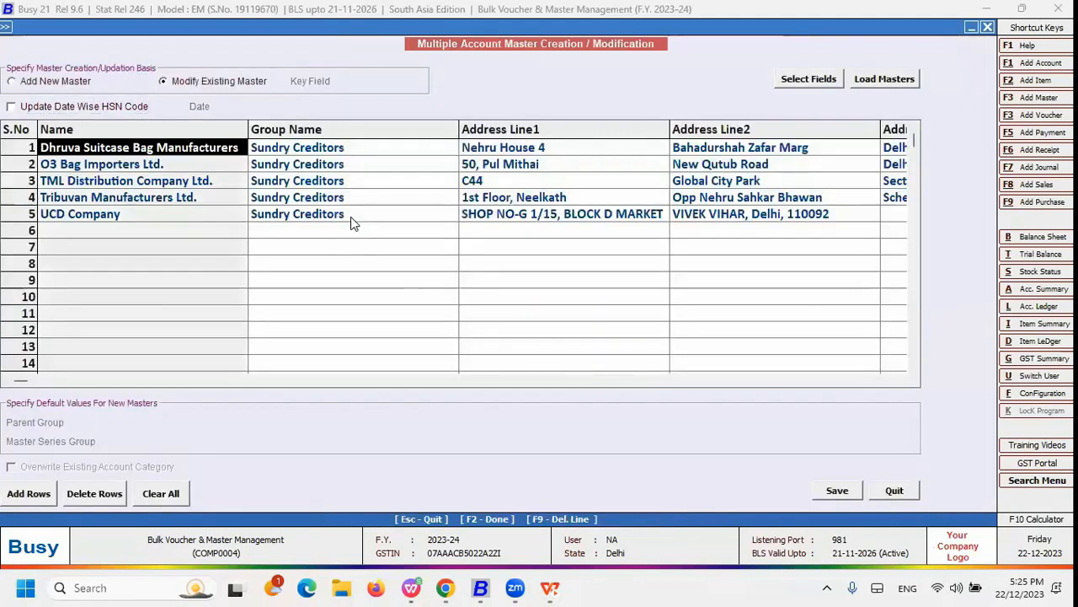
- Review the loaded creditor accounts' fields from Group Name through the credit days columns, and exit the account modification screen
click(433, 166)
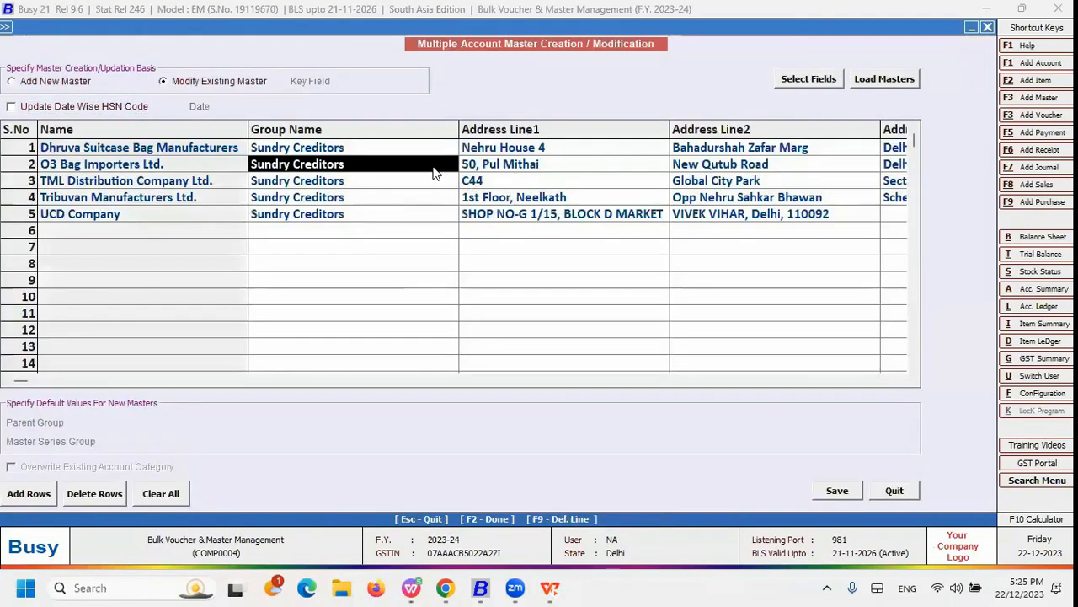
key(Right)
key(Right)
key(Right)
key(Right)
key(Right)
key(Right)
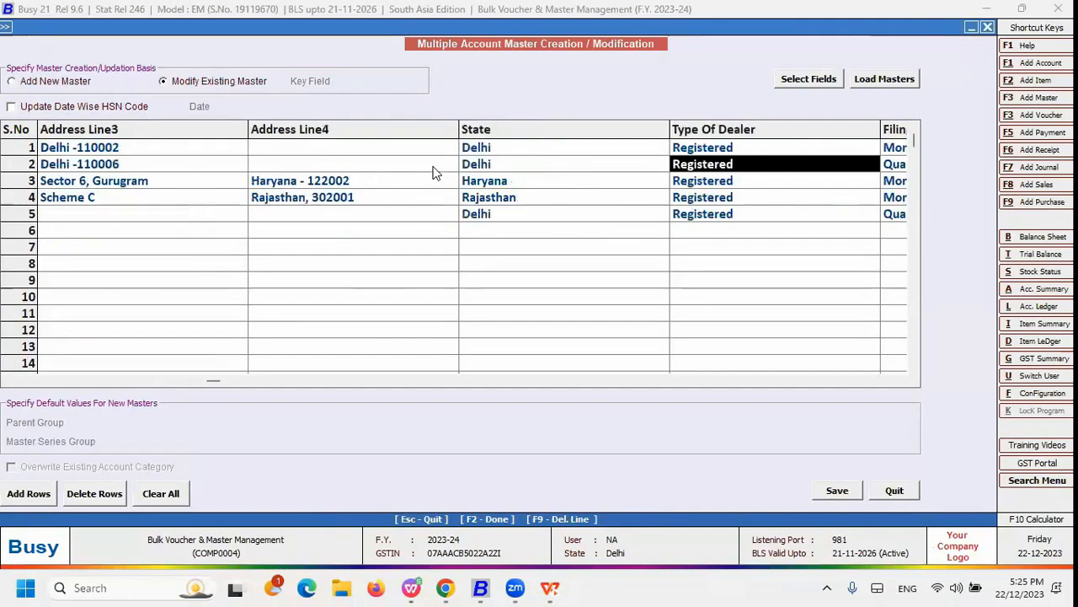
key(Right)
key(Right)
key(Right)
key(Right)
key(Right)
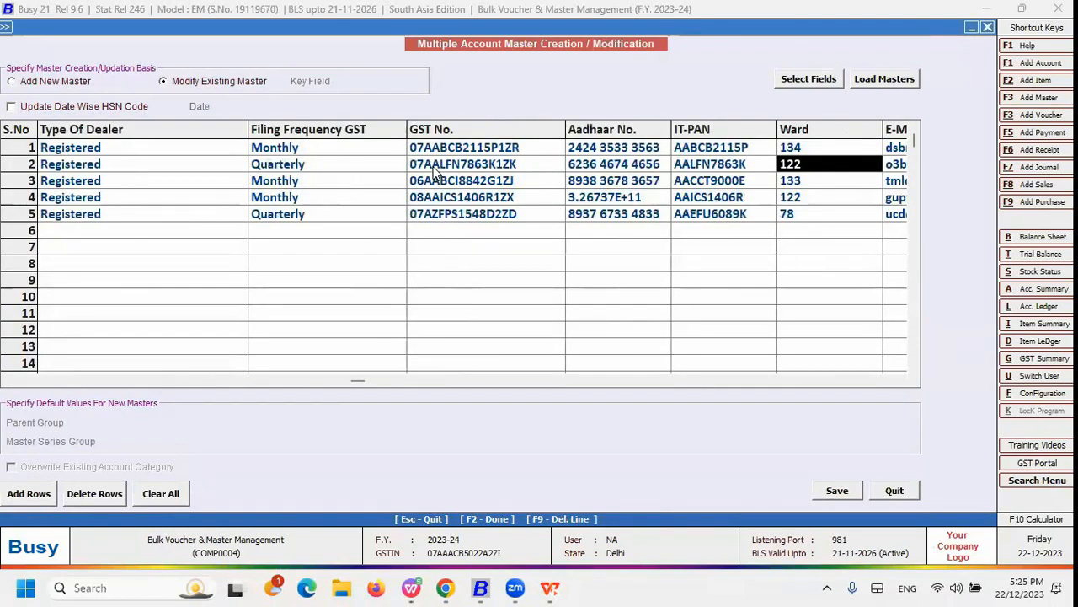
key(Right)
key(Right)
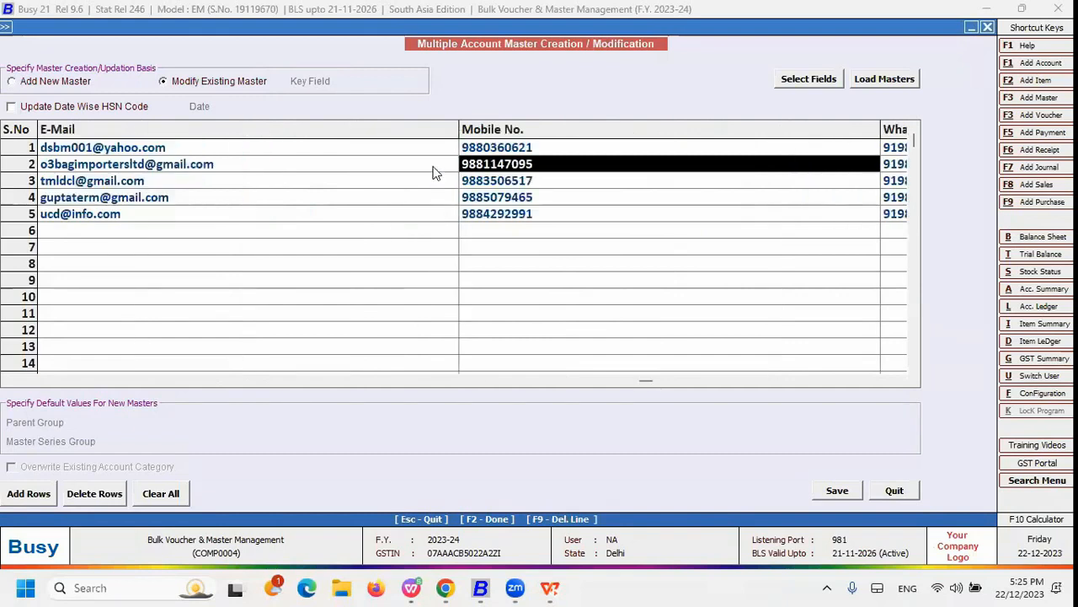
key(Right)
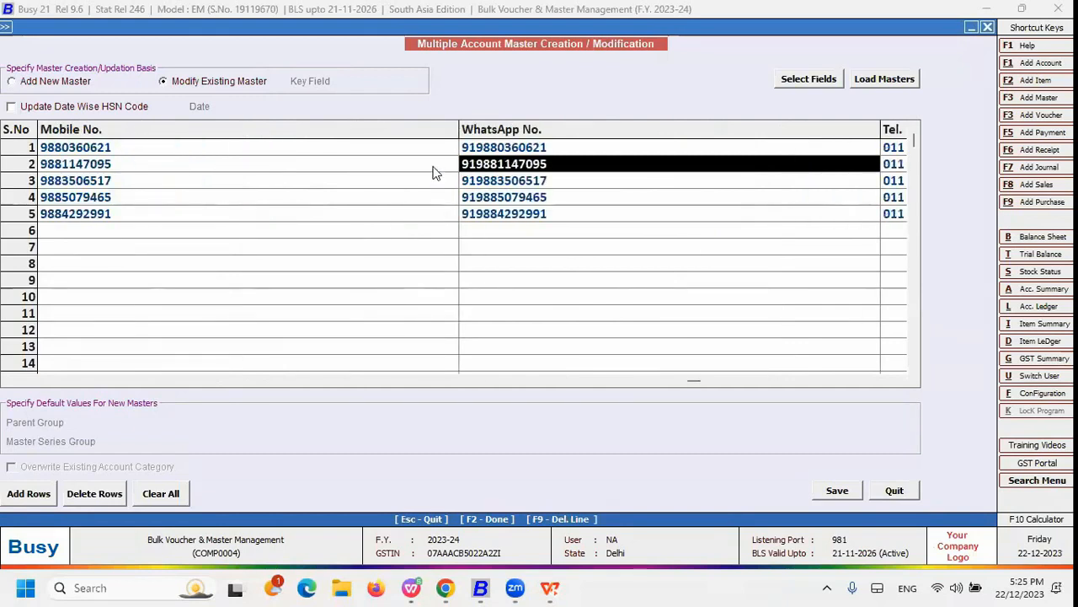
key(Right)
key(Right)
key(Right)
key(Right)
key(Right)
key(Right)
key(Right)
key(Right)
key(Right)
key(Left)
key(Left)
key(Left)
key(Down)
key(Down)
key(Down)
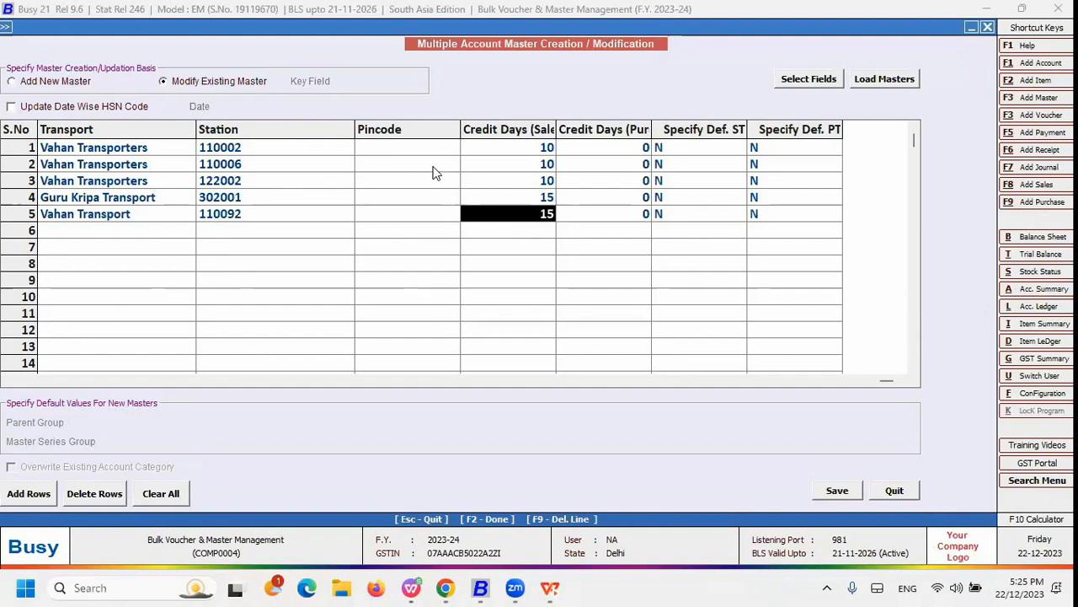
key(Escape)
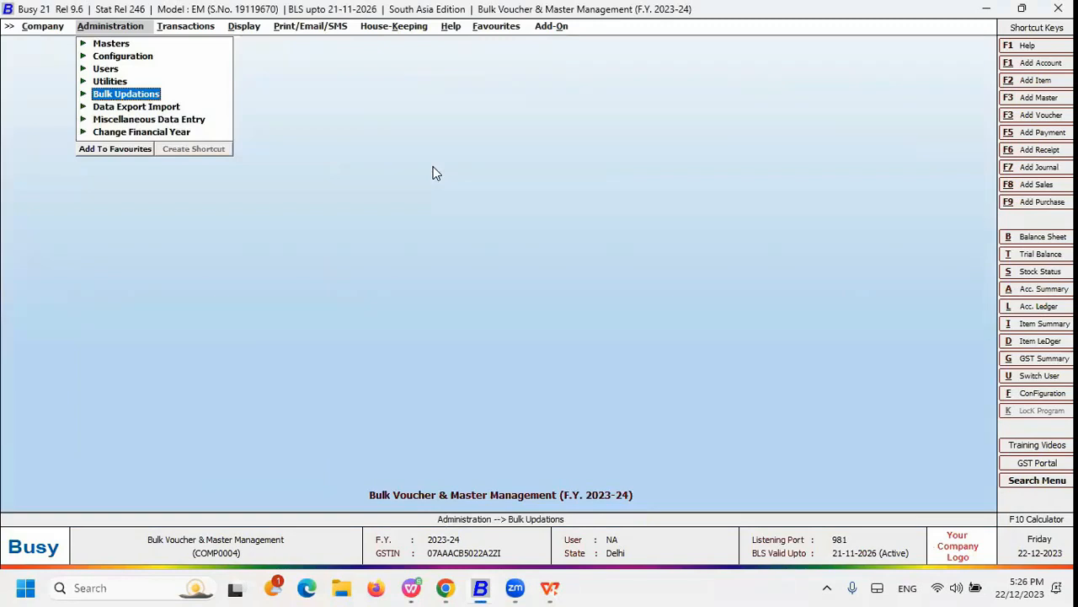
key(alt+Tab)
key(alt+Tab)
key(alt+Tab)
key(alt+Tab)
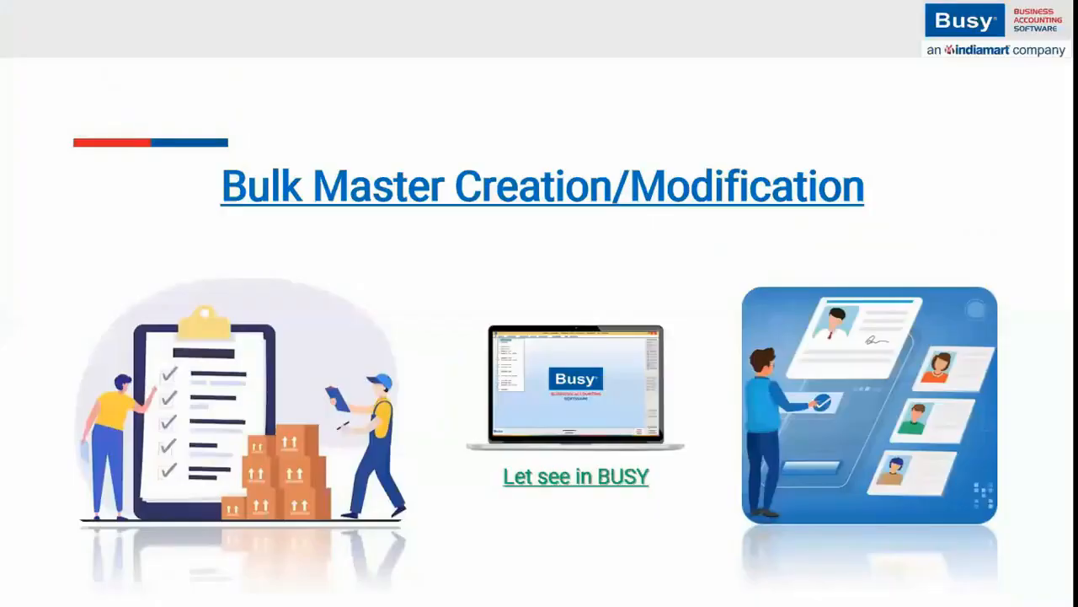
key(Right)
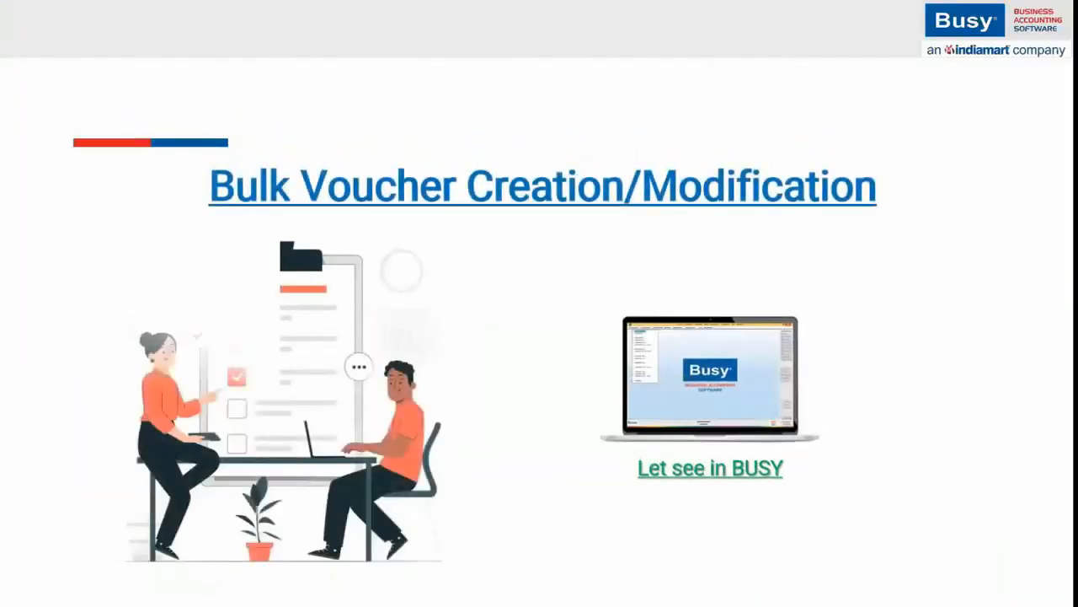
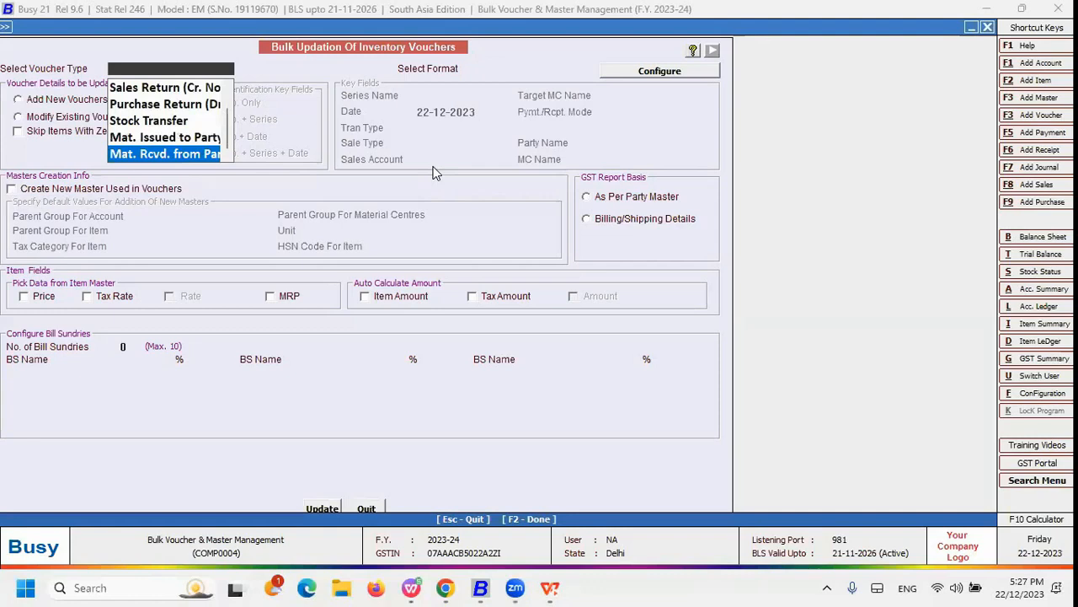
- Choose Purchase as the voucher type and PV01 as the format for the bulk inventory voucher update
key(Up)
key(Down)
key(Up)
key(Up)
key(Up)
key(Up)
key(Up)
key(Up)
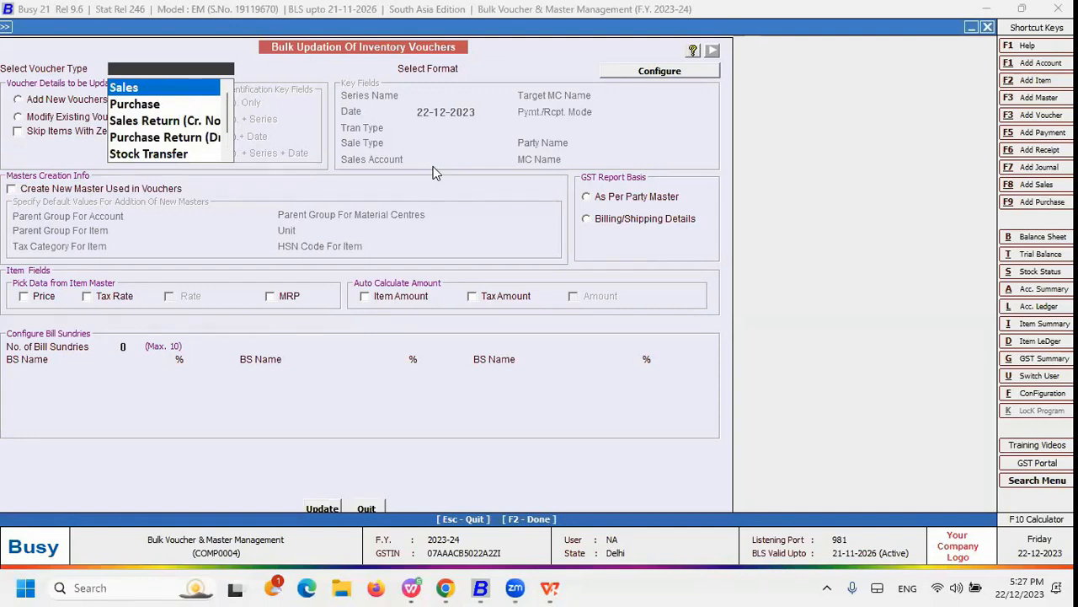
key(Down)
key(Return)
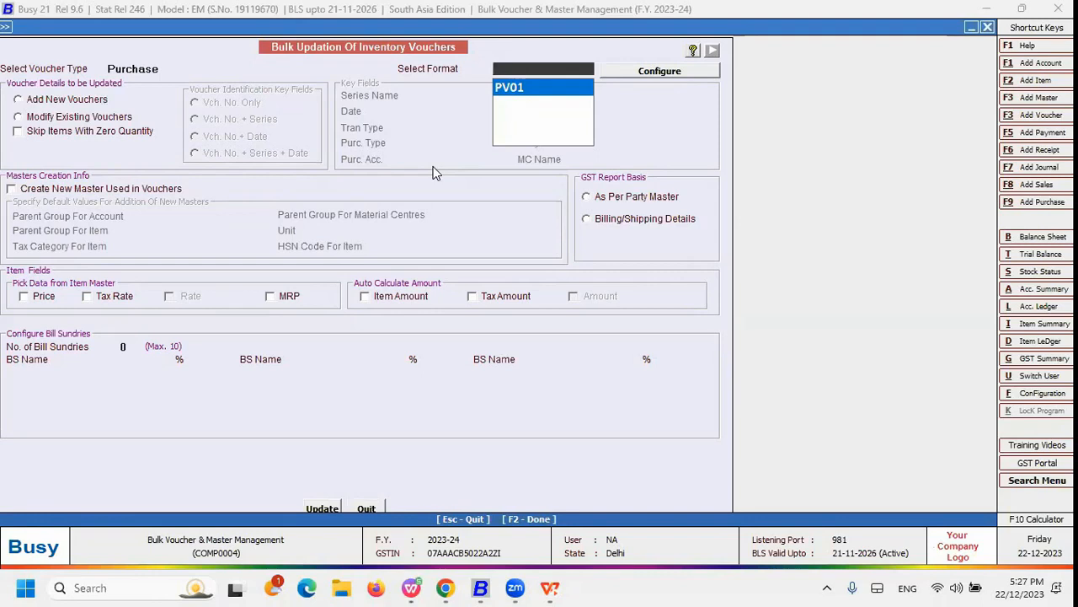
key(Return)
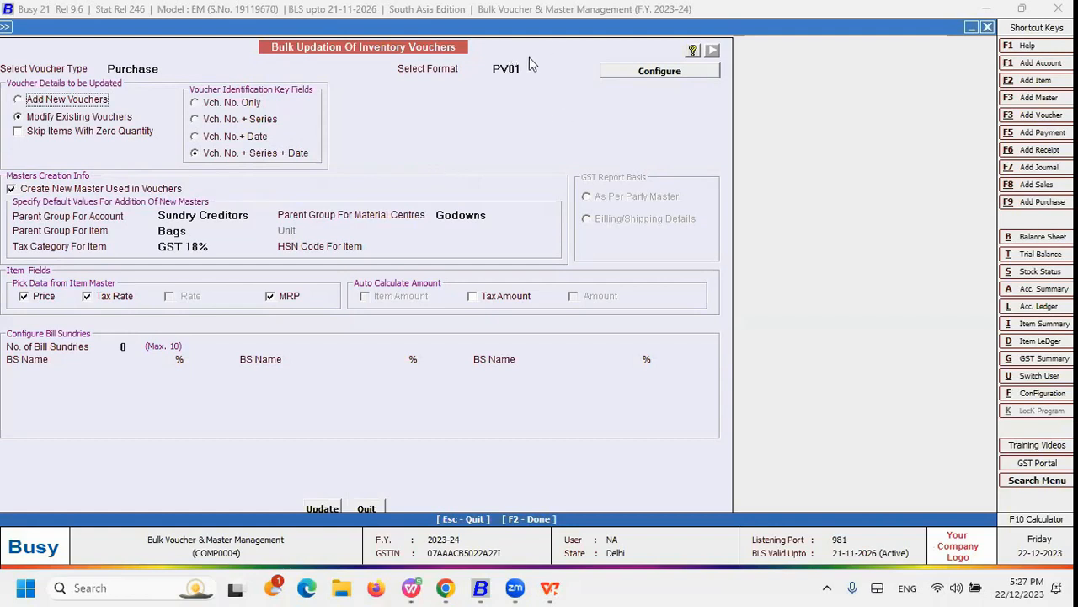
- Open the format configuration for bulk inventory vouchers and expand the formats under Purchase
click(649, 74)
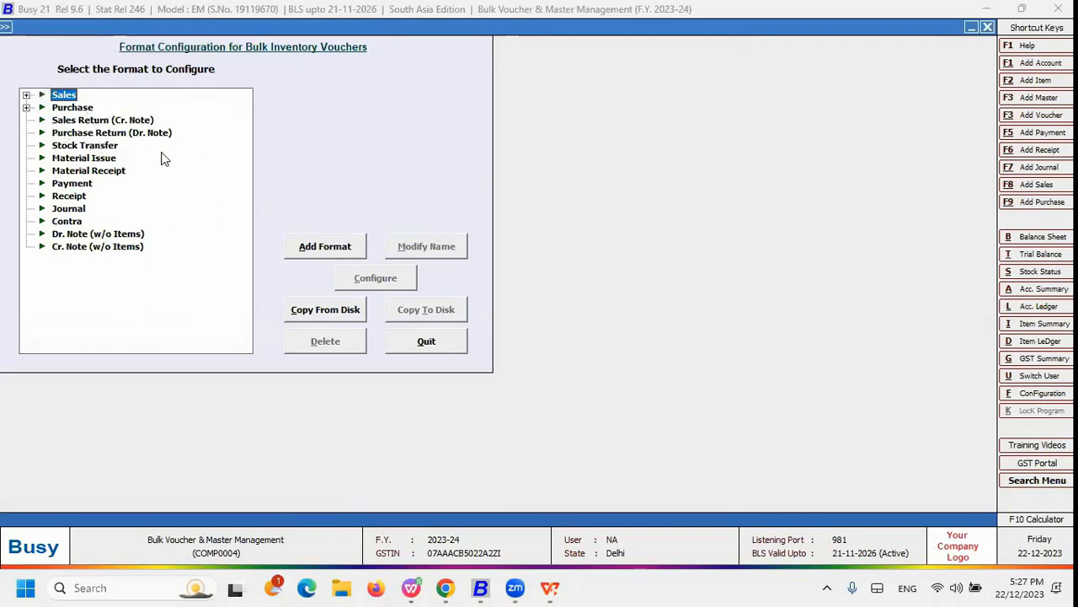
click(26, 107)
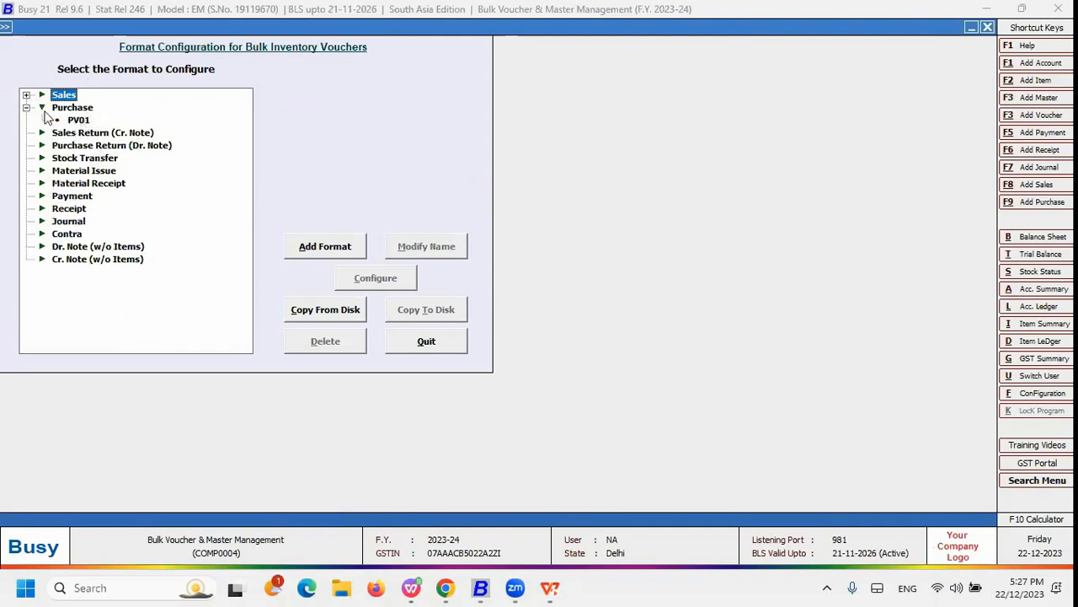
click(26, 108)
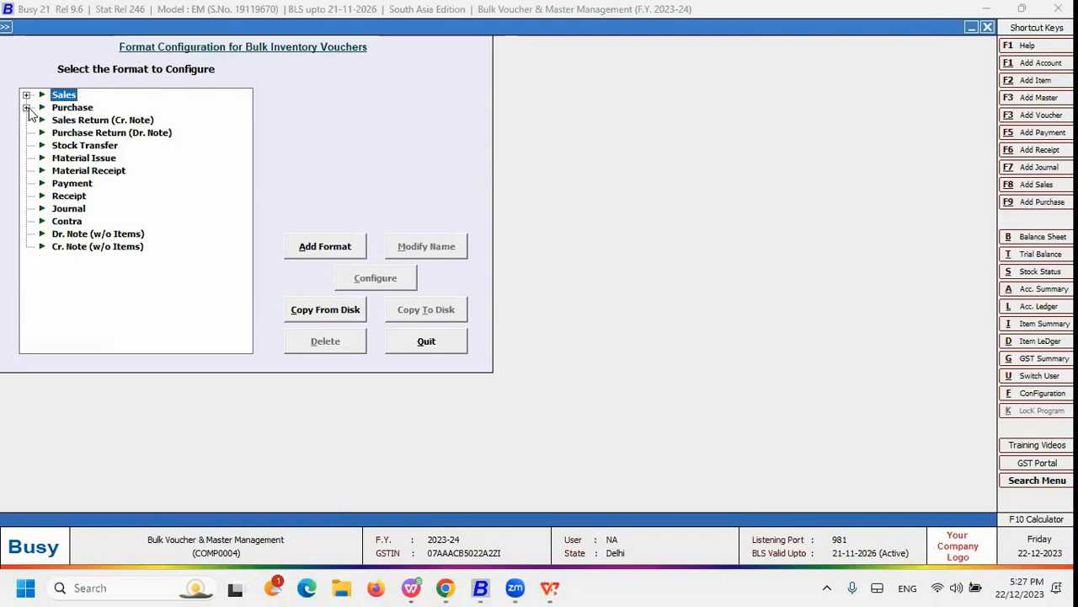
click(27, 108)
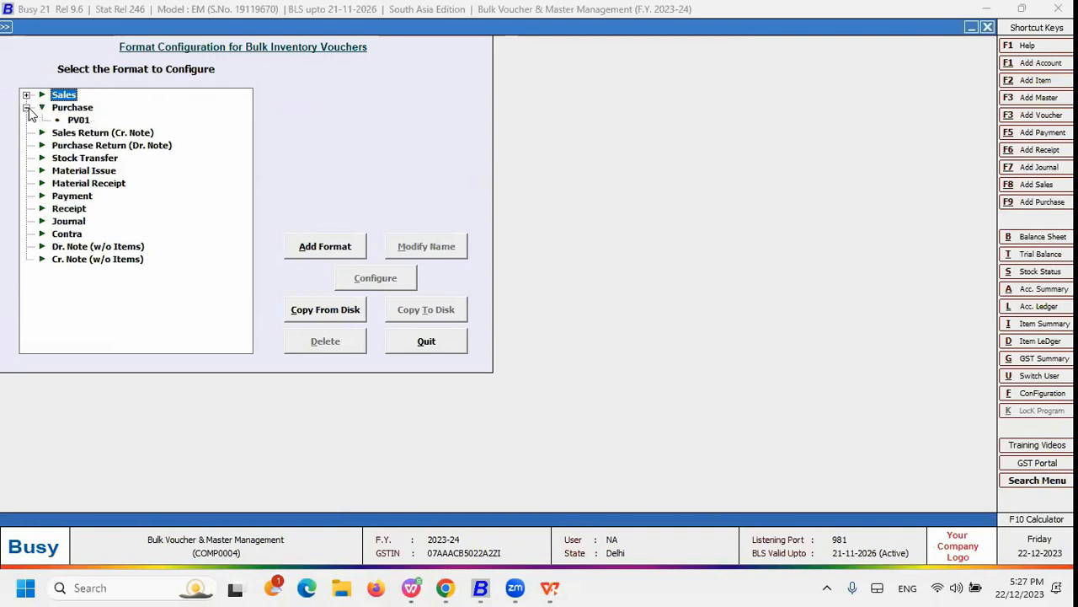
click(76, 110)
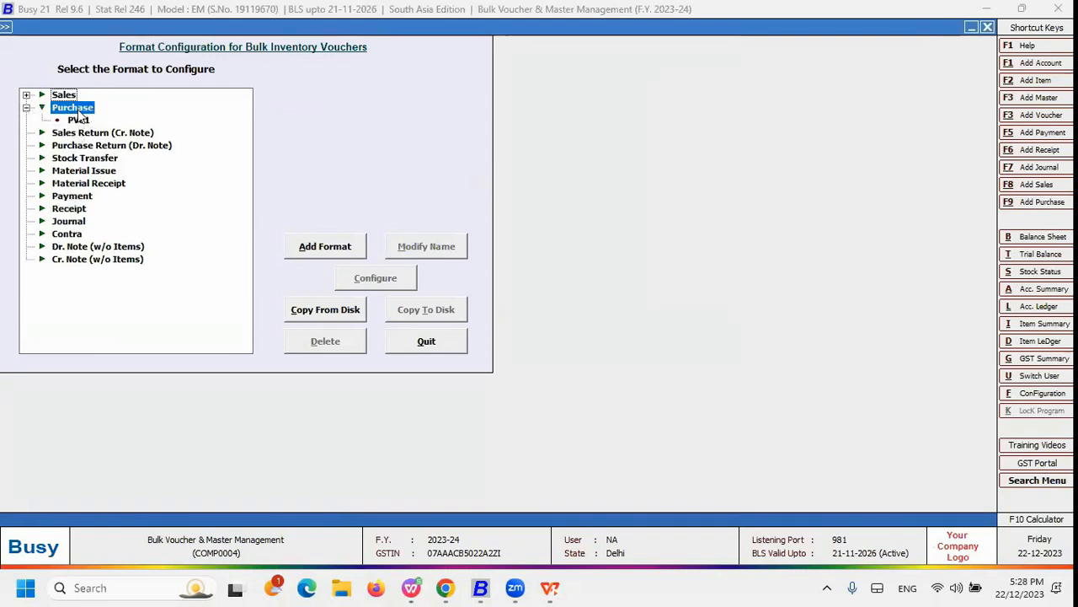
click(328, 254)
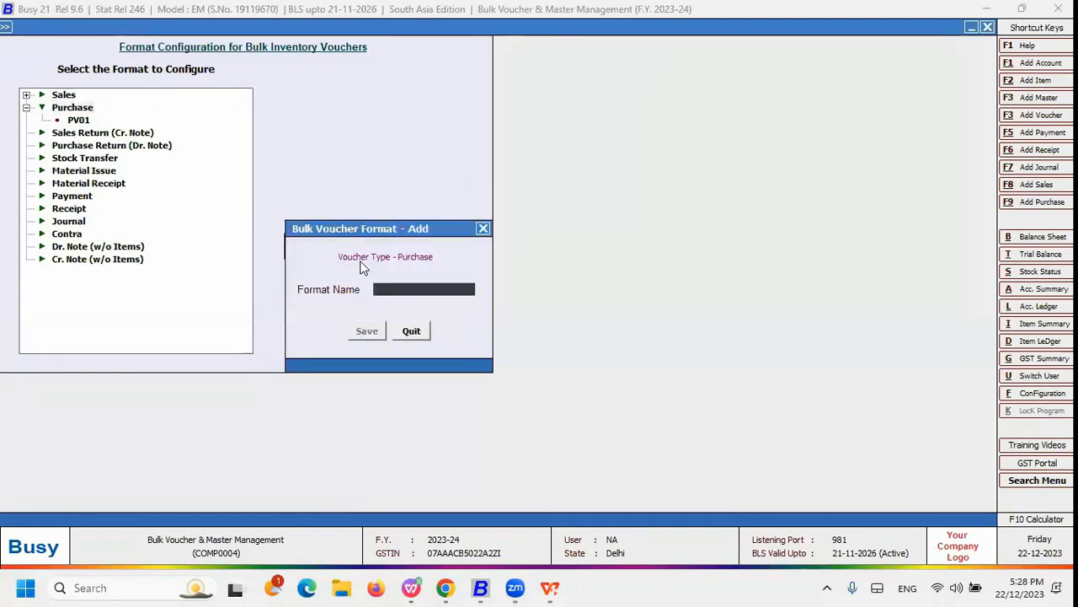
click(484, 230)
- Open the configuration of the PV01 purchase format and check its first entry, the VCH_SERIES header field
click(84, 120)
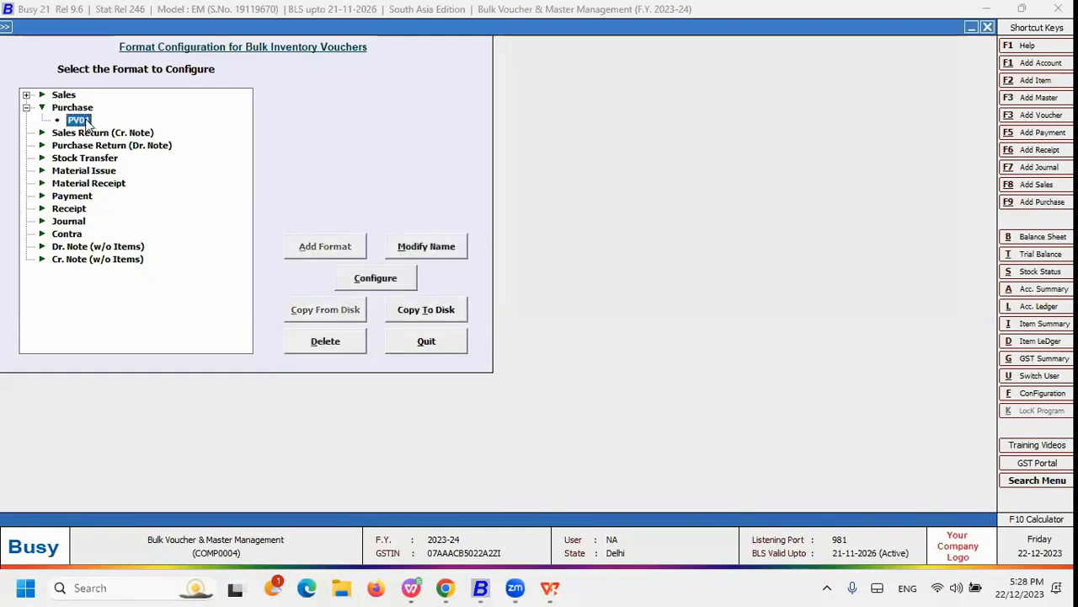
click(381, 280)
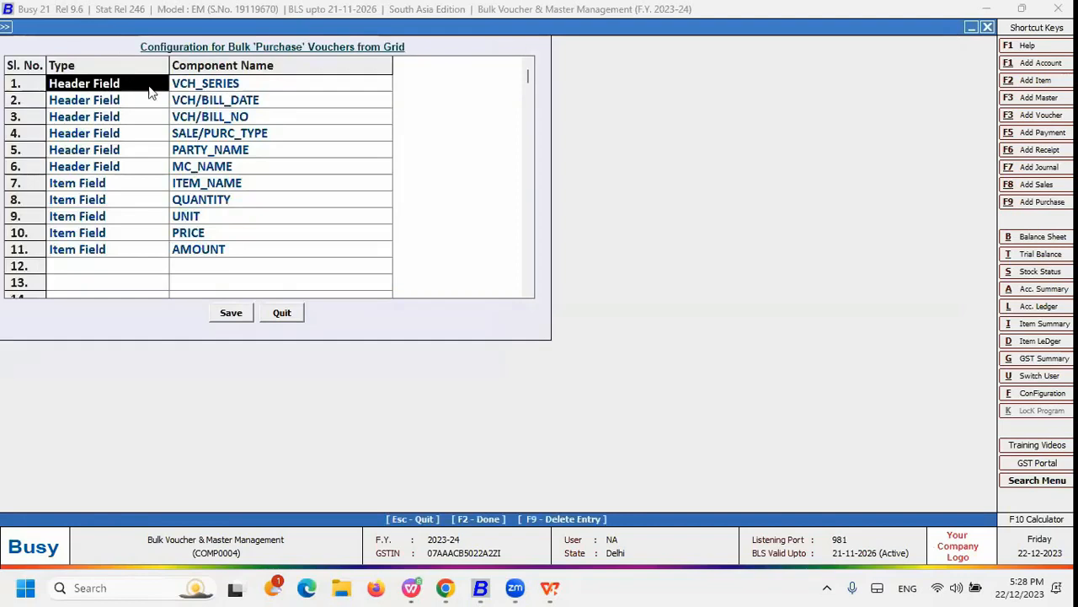
click(209, 86)
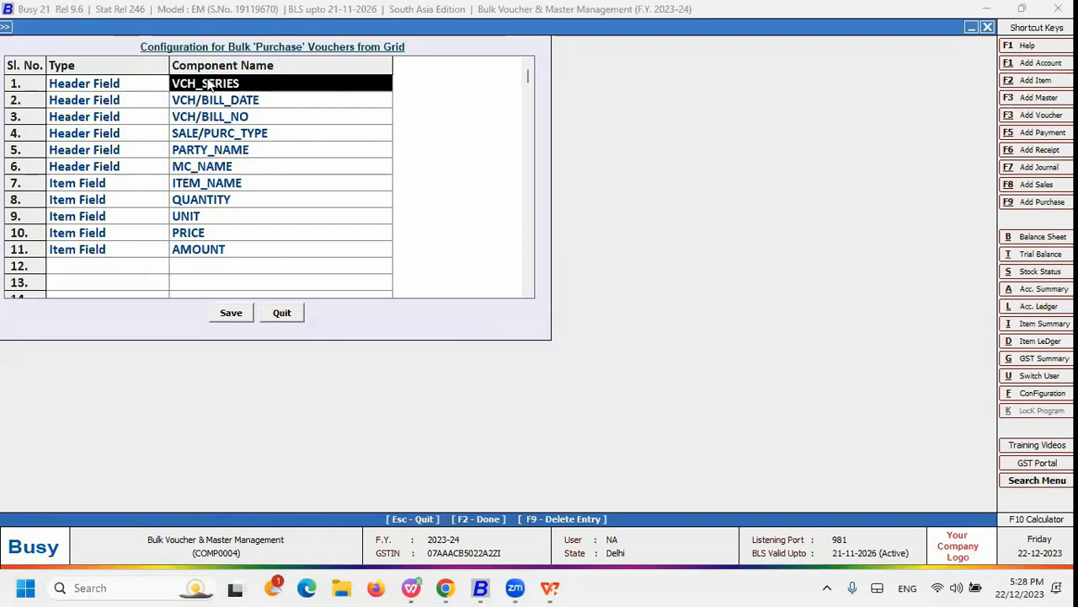
key(Left)
- Switch to the Masters & Voucher workbook, check the Vch Series heading on the Purchase Voucher sheet, and return to the Busy format configuration
key(alt+Tab)
key(alt+Tab)
key(alt+Tab)
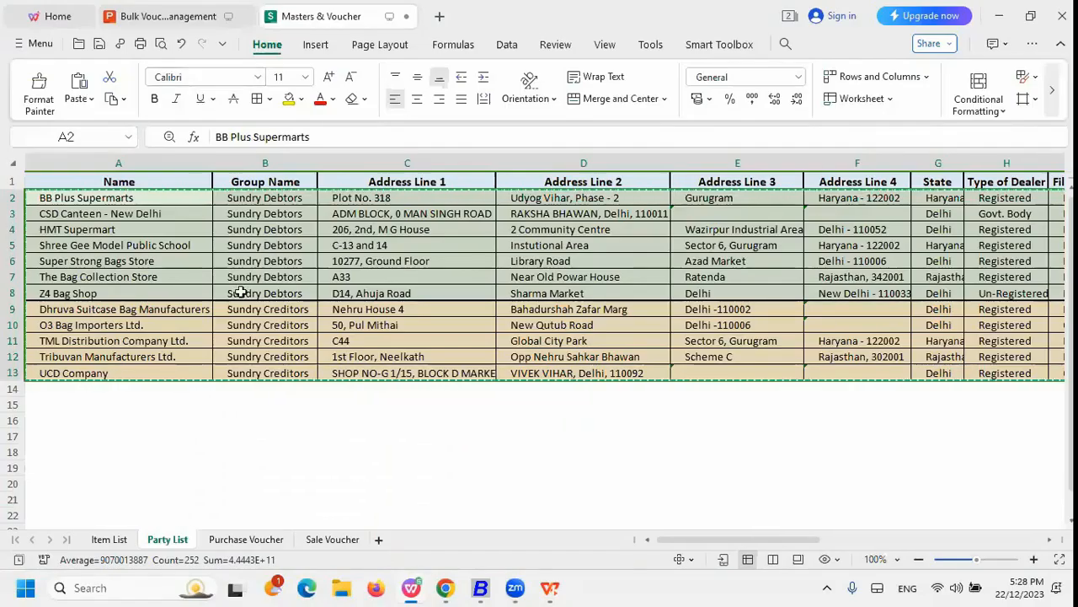
click(242, 540)
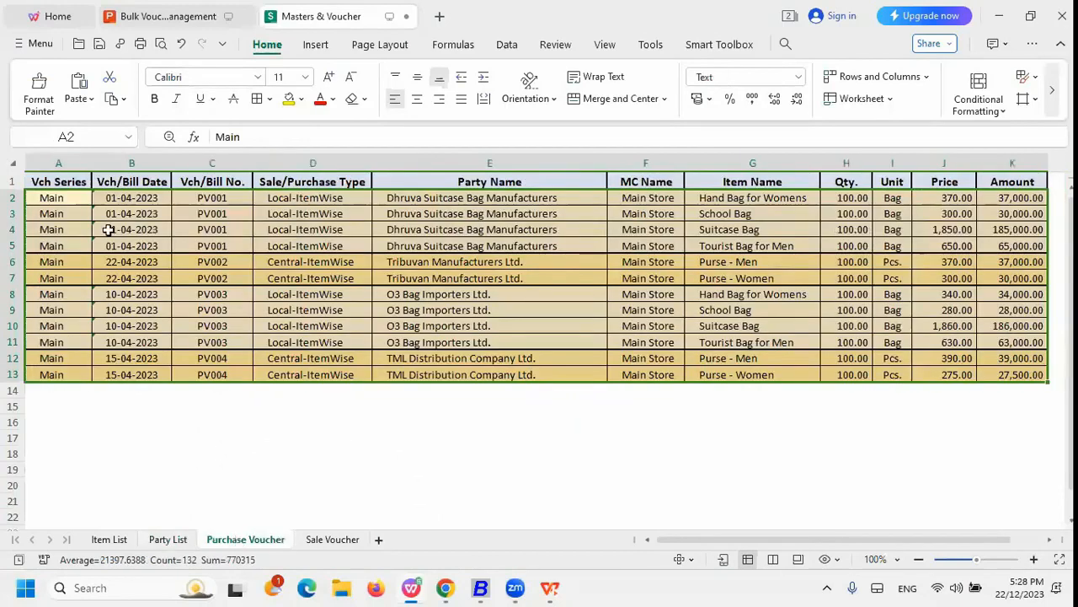
click(67, 184)
key(alt+Tab)
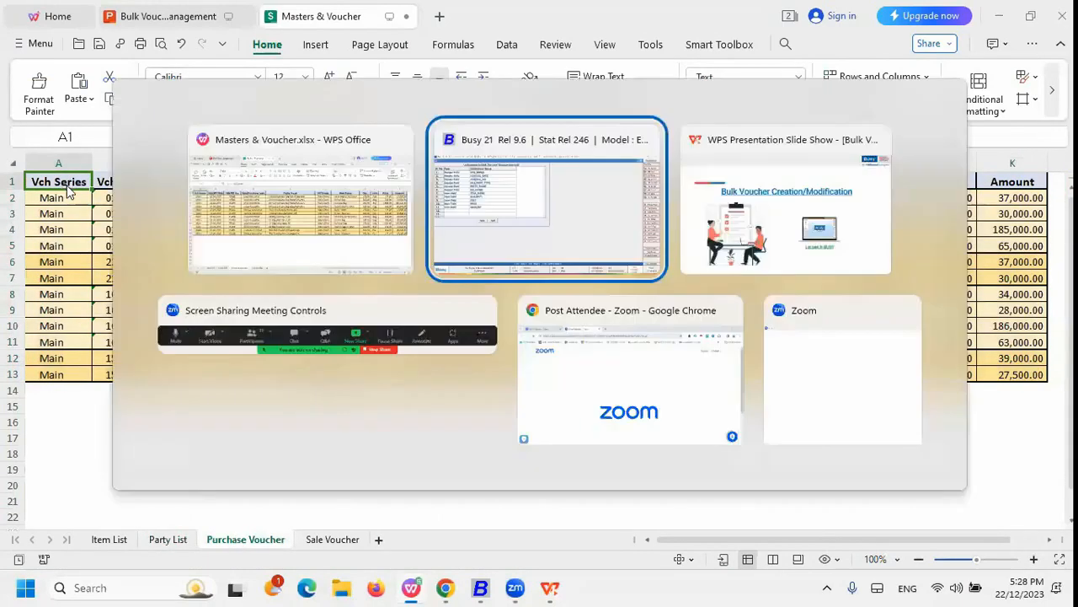
key(Left)
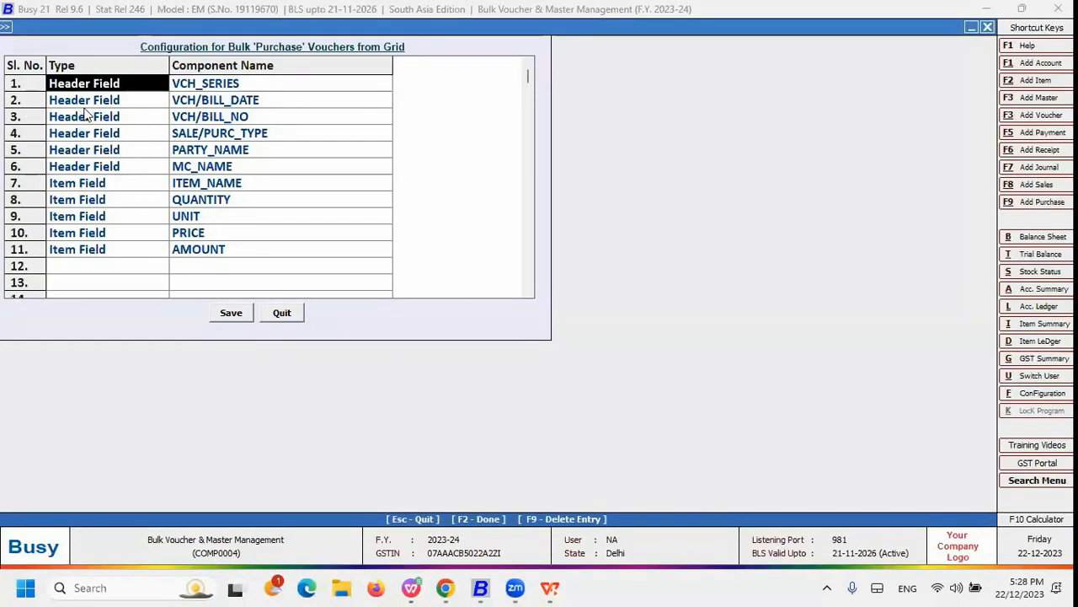
- Compare the format's VCH/BILL_DATE, VCH/BILL_NO and SALE/PURC_TYPE header fields with the matching column headings on the Purchase Voucher sheet
key(Down)
key(Right)
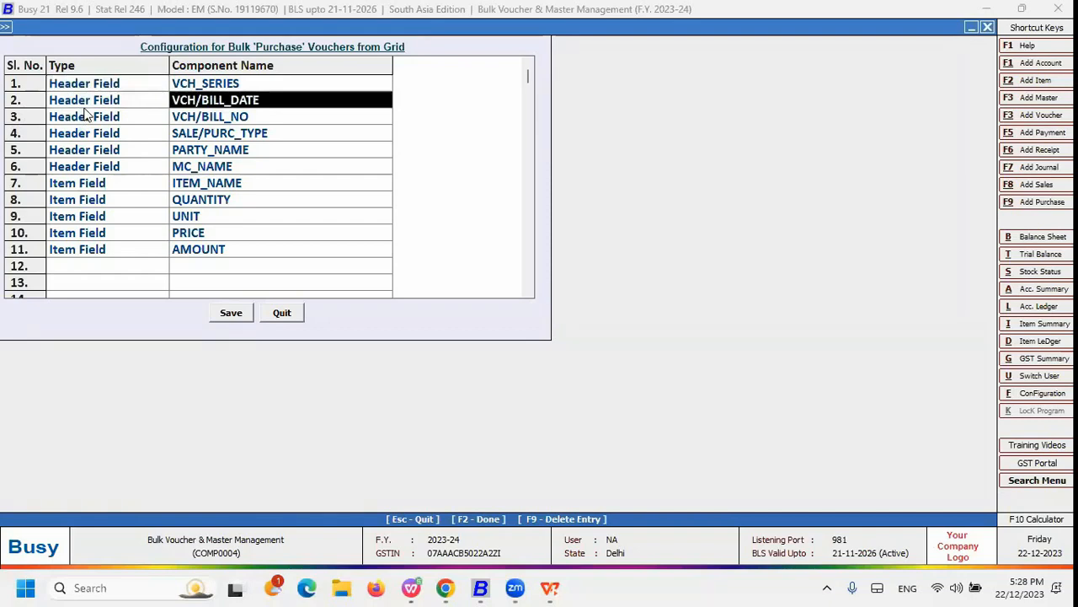
key(alt+Tab)
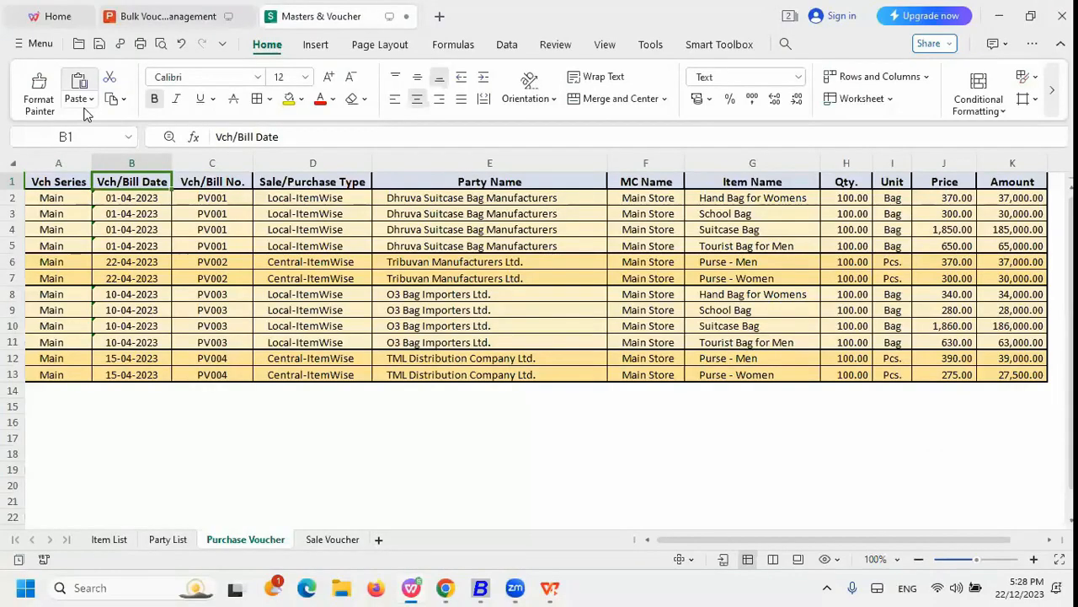
key(Right)
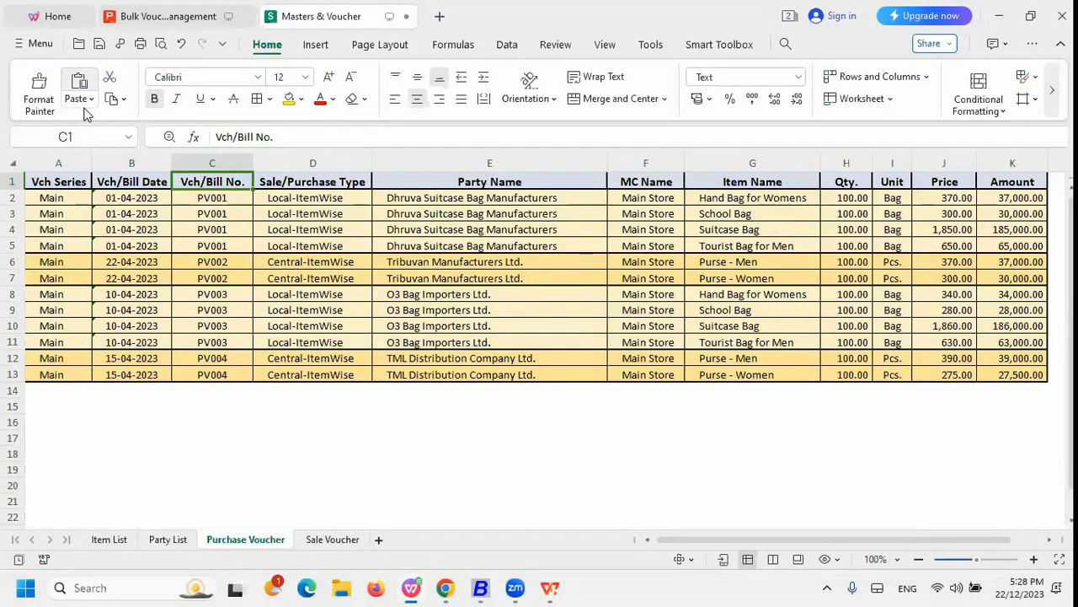
key(alt+Tab)
key(Left)
key(Down)
key(Right)
key(Left)
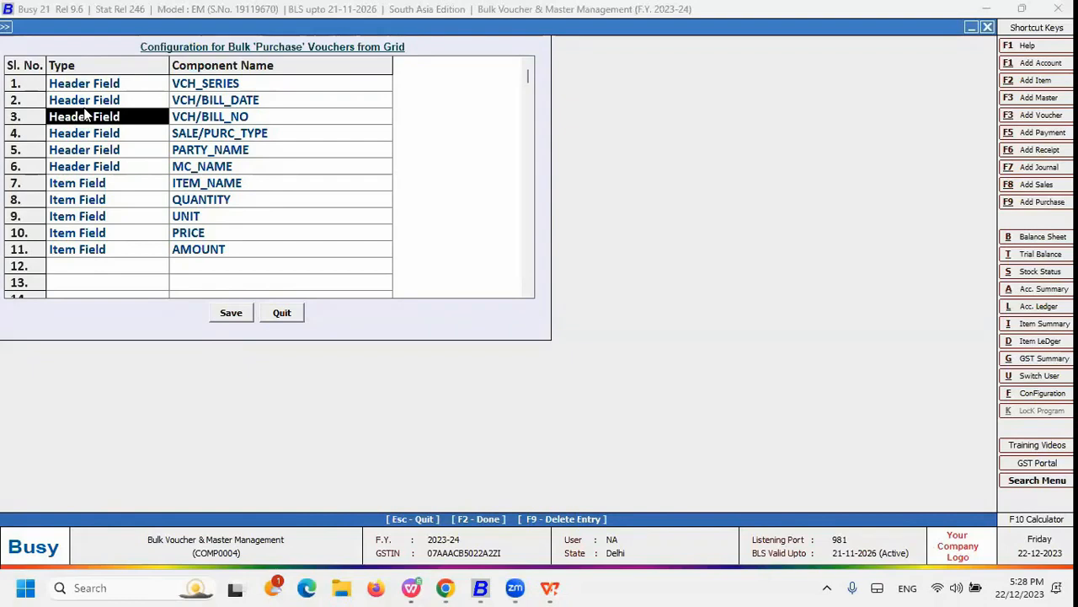
key(Return)
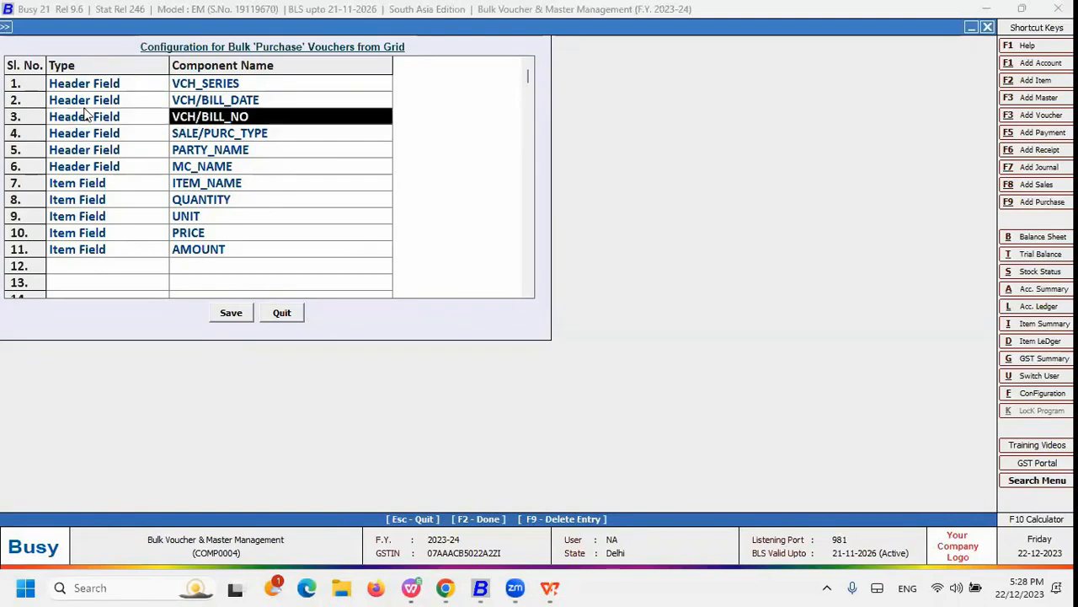
key(alt+Tab)
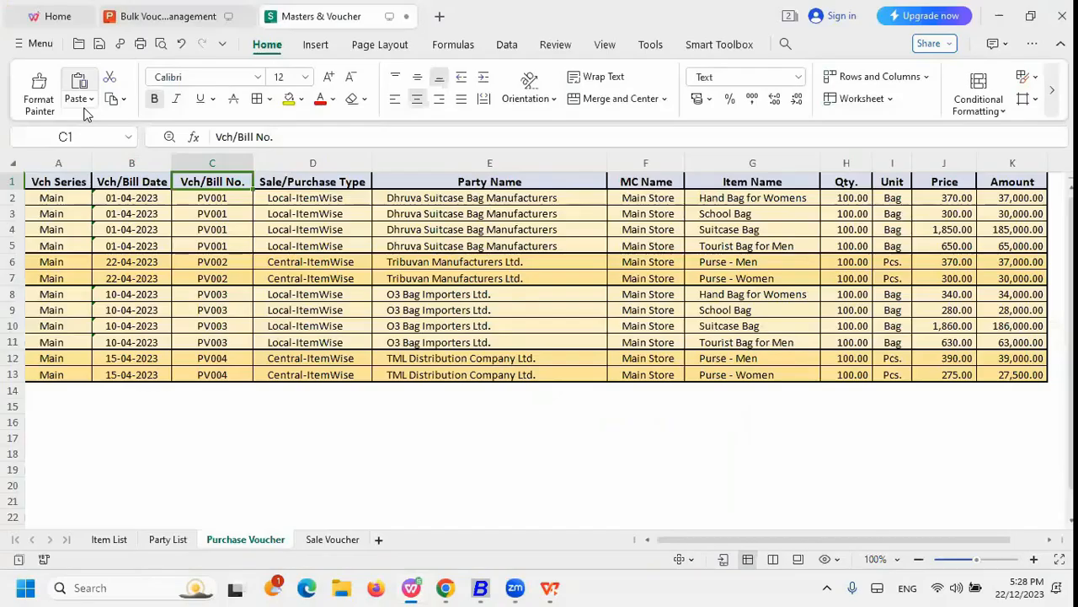
key(Right)
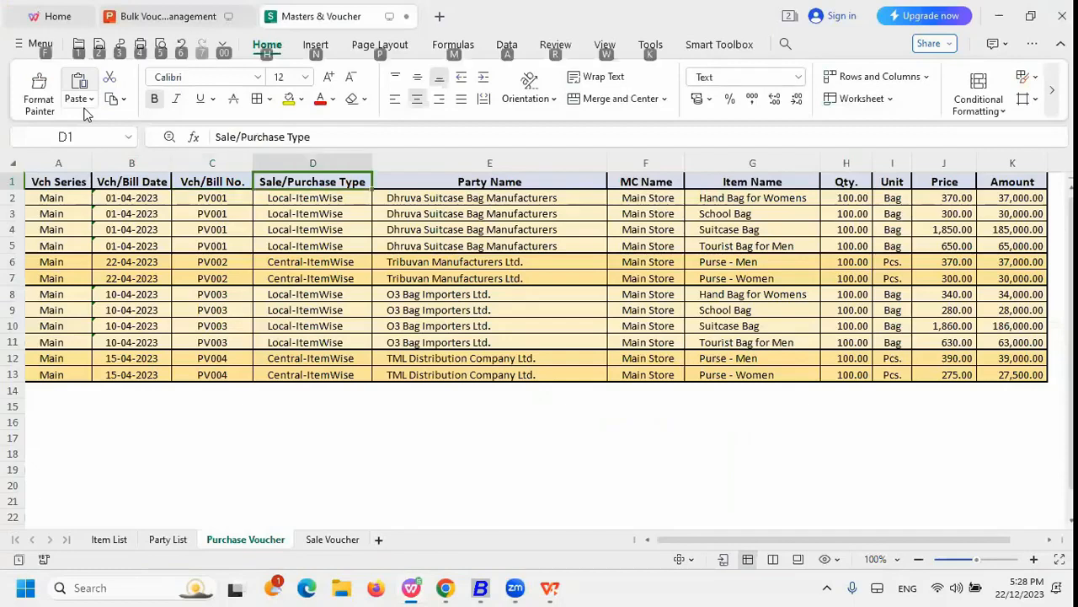
key(alt+Tab)
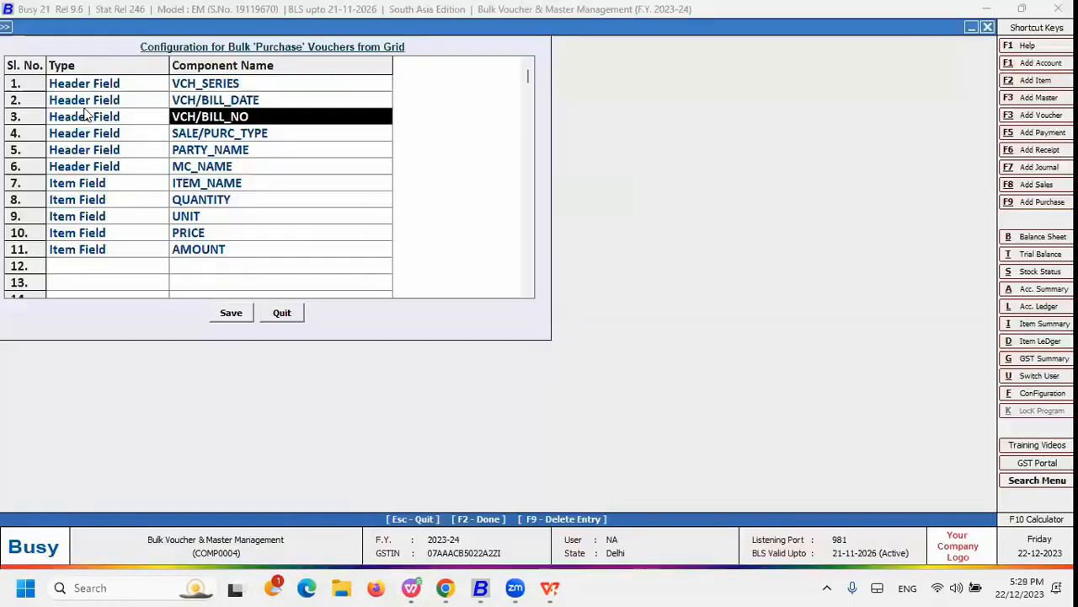
- Browse the item components available for empty row 12, pick ORDER_REF_NO, and delete that row again
key(Down)
key(Down)
key(Down)
key(Down)
key(Down)
key(Down)
key(Down)
key(Down)
key(Down)
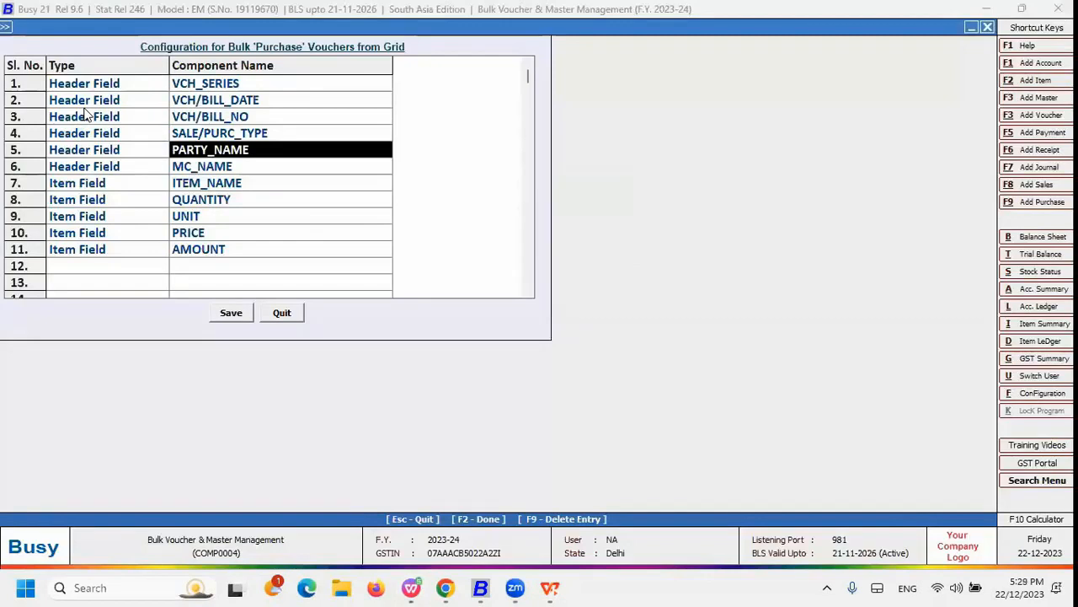
text(f)
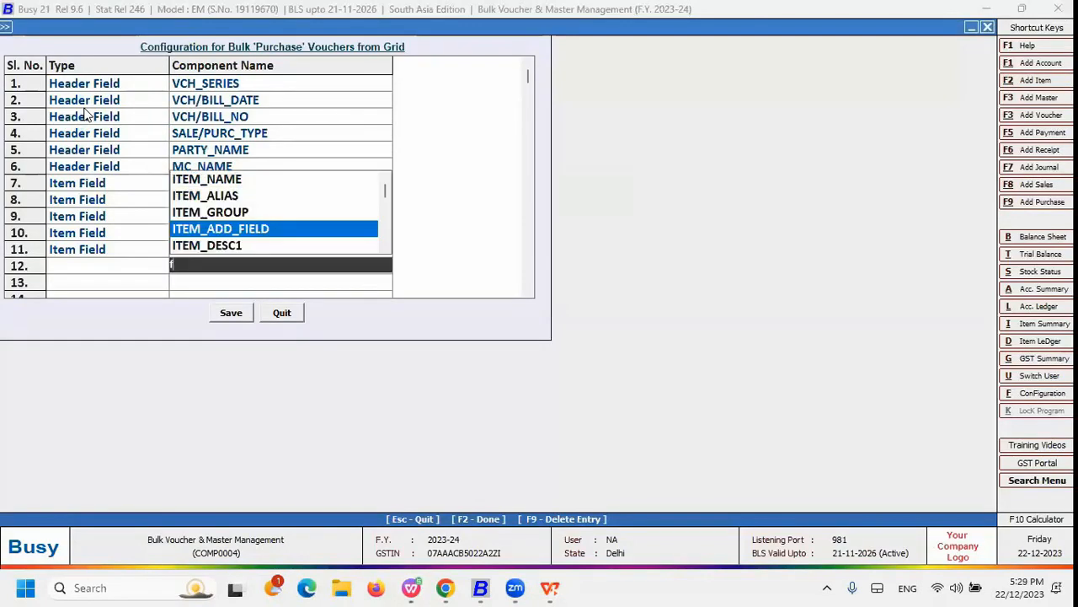
key(BackSpace)
key(Down)
key(Down)
key(Down)
key(Down)
key(Down)
key(Down)
key(Down)
key(Down)
key(Down)
key(Down)
key(Down)
key(Down)
key(Down)
key(Down)
key(Down)
key(Down)
key(Down)
key(Down)
key(Down)
key(Down)
key(Down)
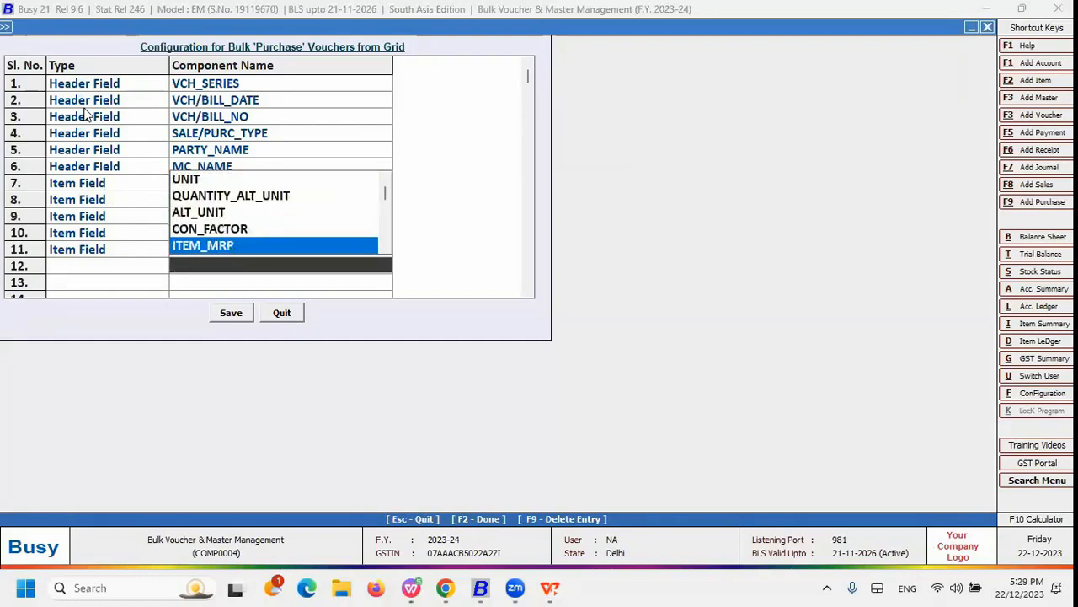
key(Down)
key(Down)
key(Down)
key(Down)
key(Down)
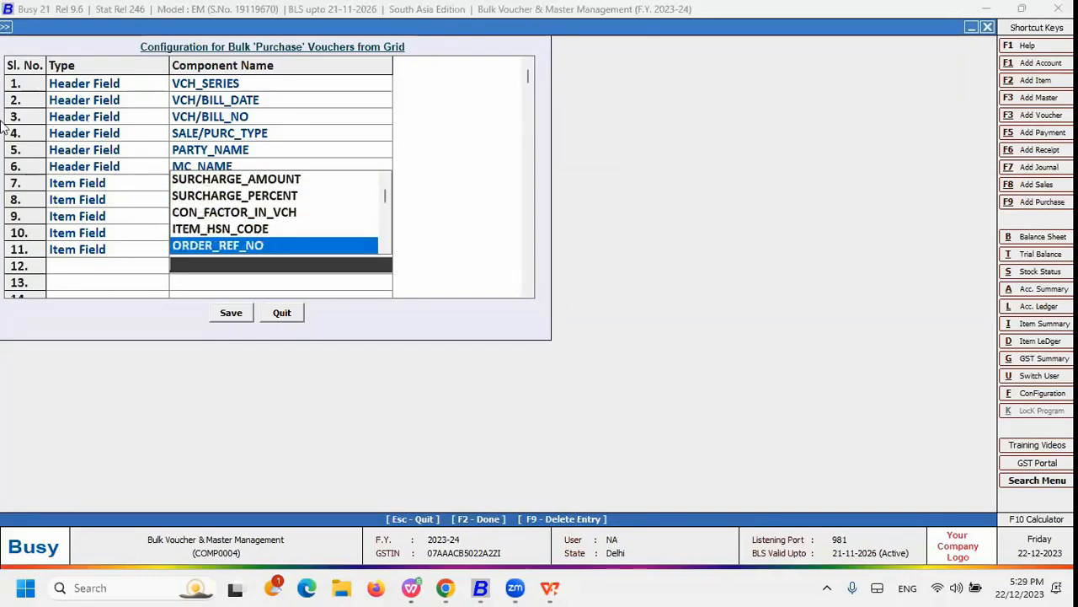
key(Return)
right_click(36, 268)
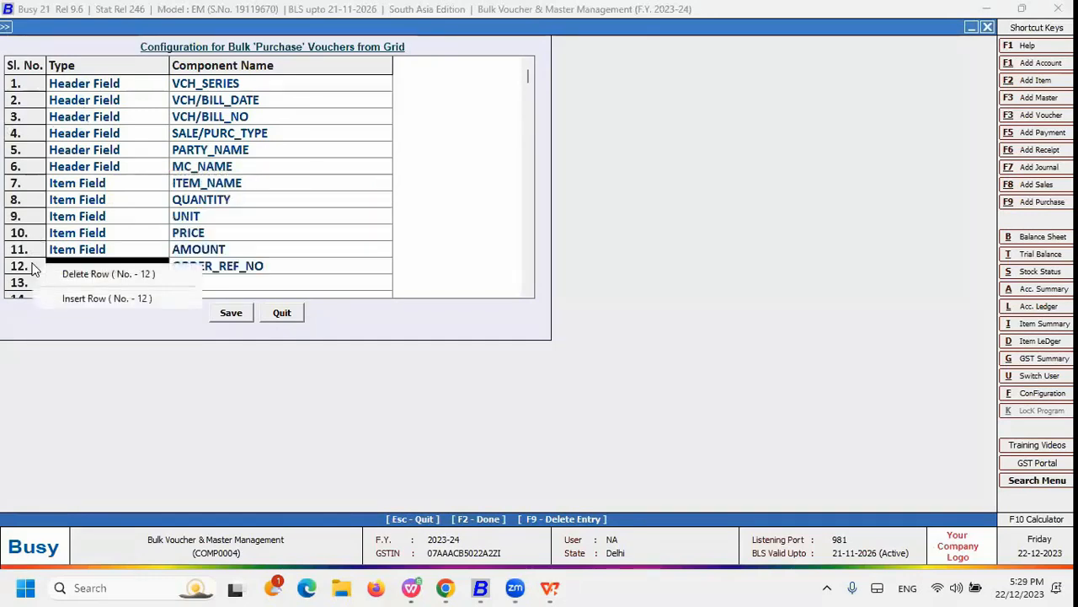
click(72, 279)
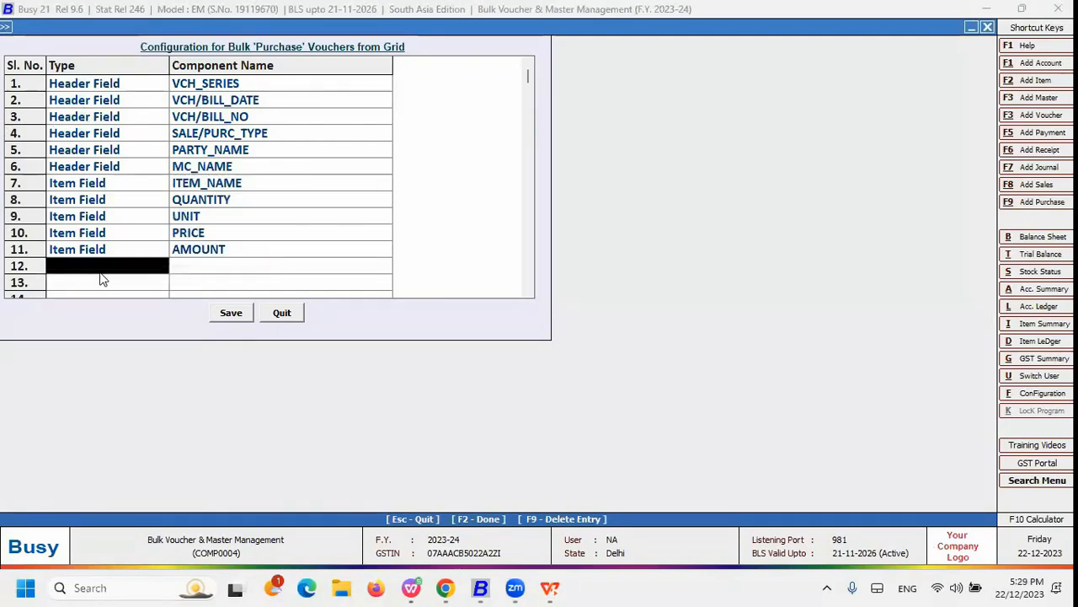
- Compare the configured header fields, from VCH/BILL_NO to MC_NAME, with the Purchase Voucher sheet's column headings in the spreadsheet app
click(270, 123)
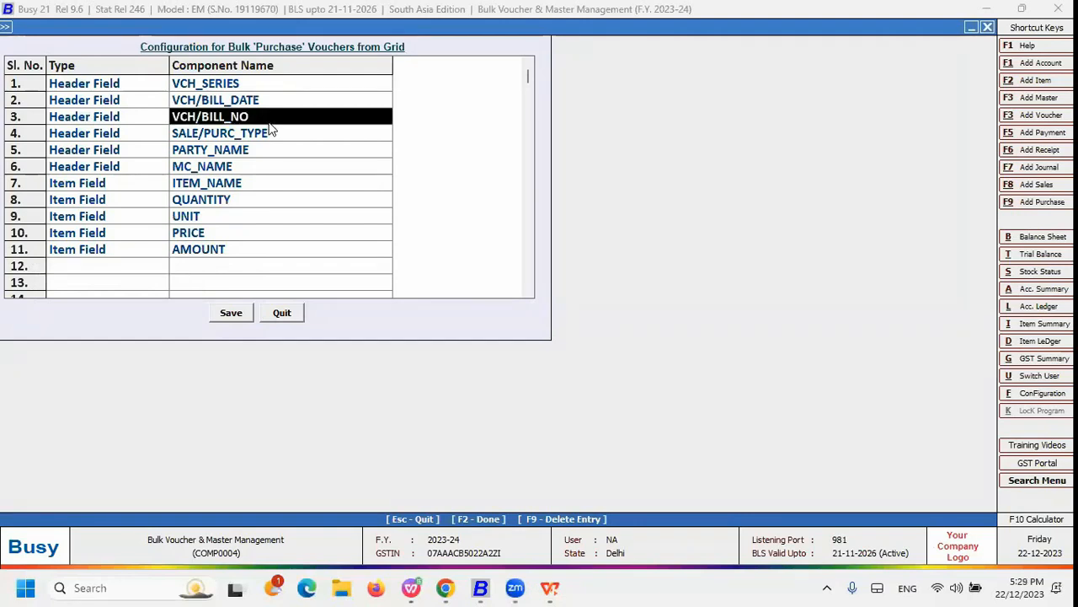
click(270, 132)
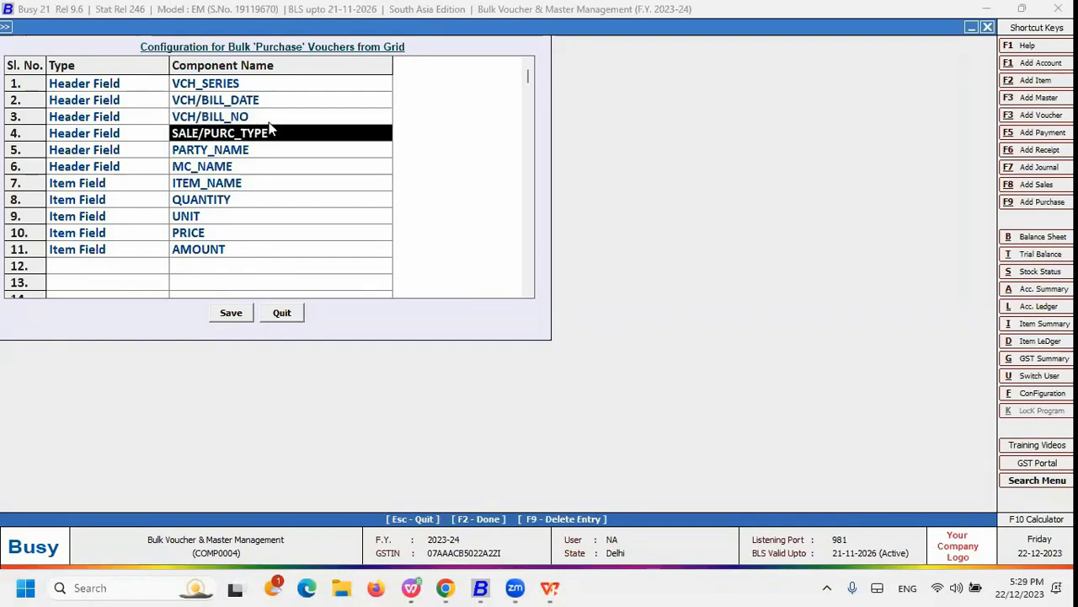
key(alt+Tab)
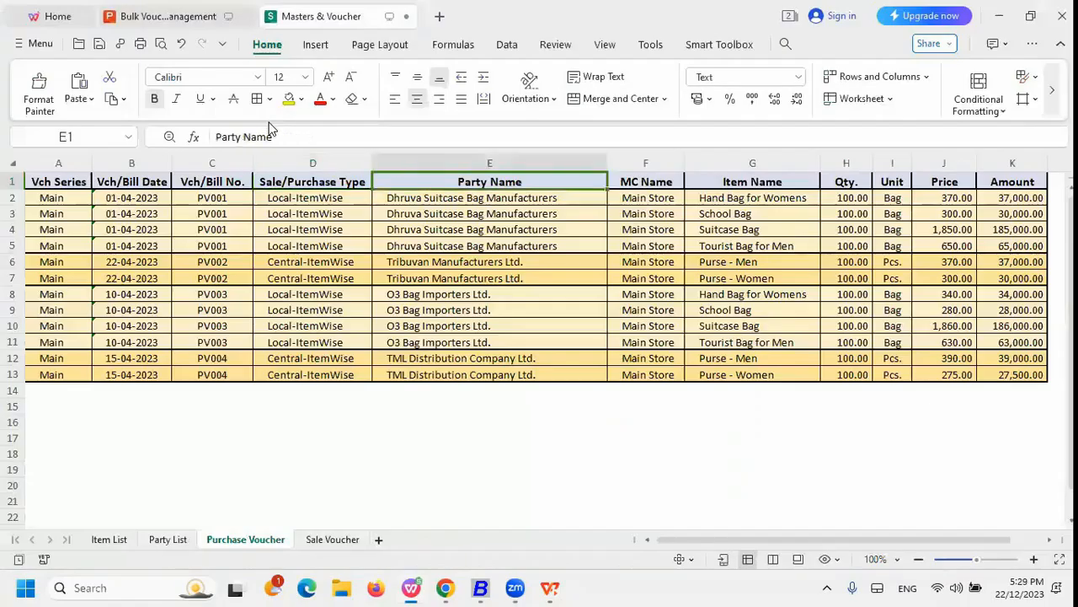
key(alt+Tab)
key(Down)
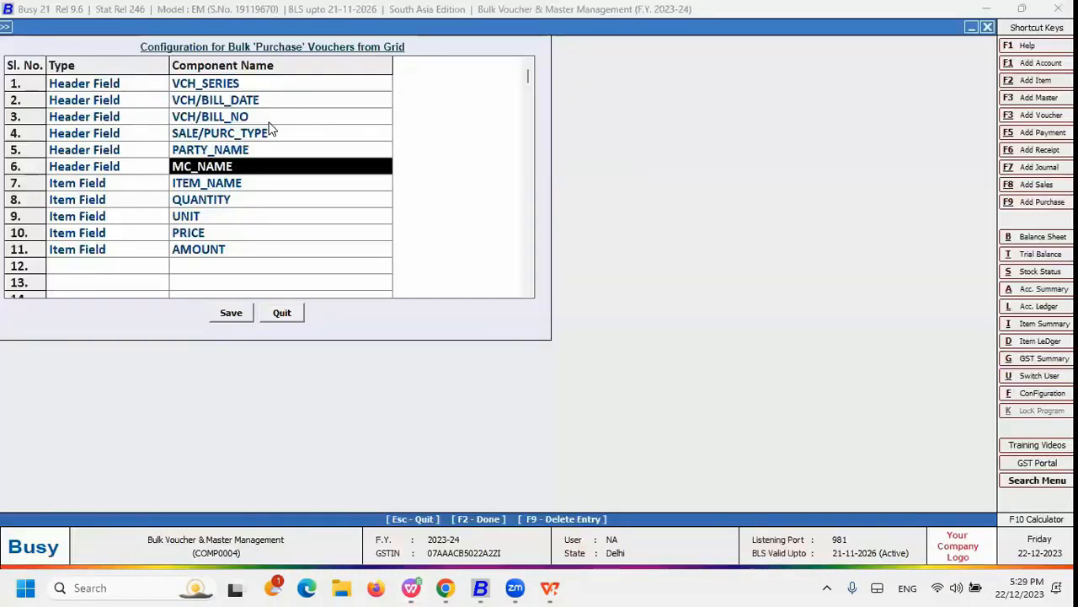
key(Up)
key(alt+Tab)
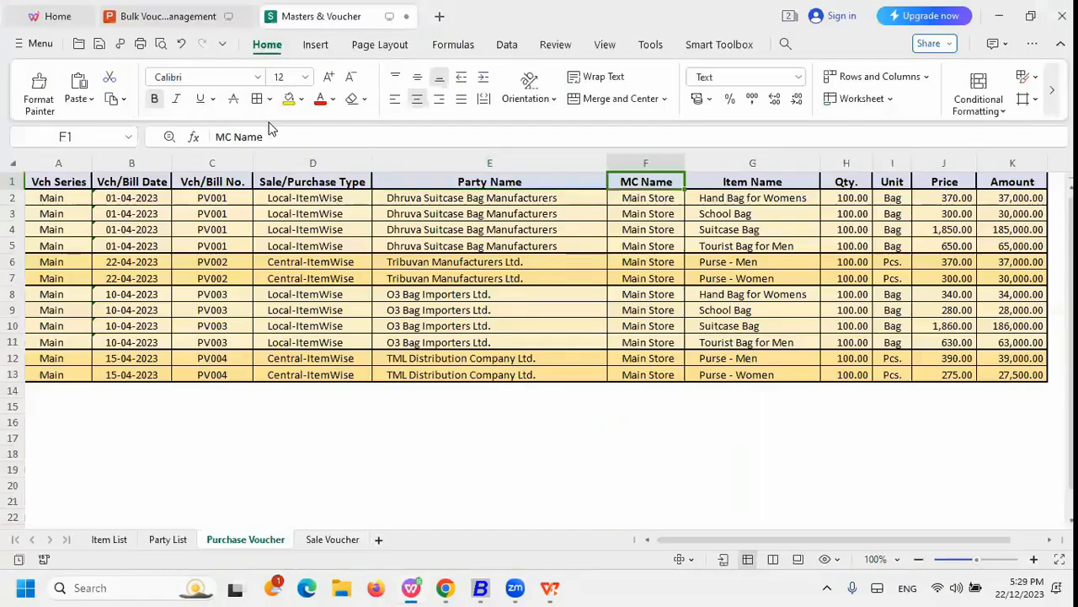
key(alt+Tab)
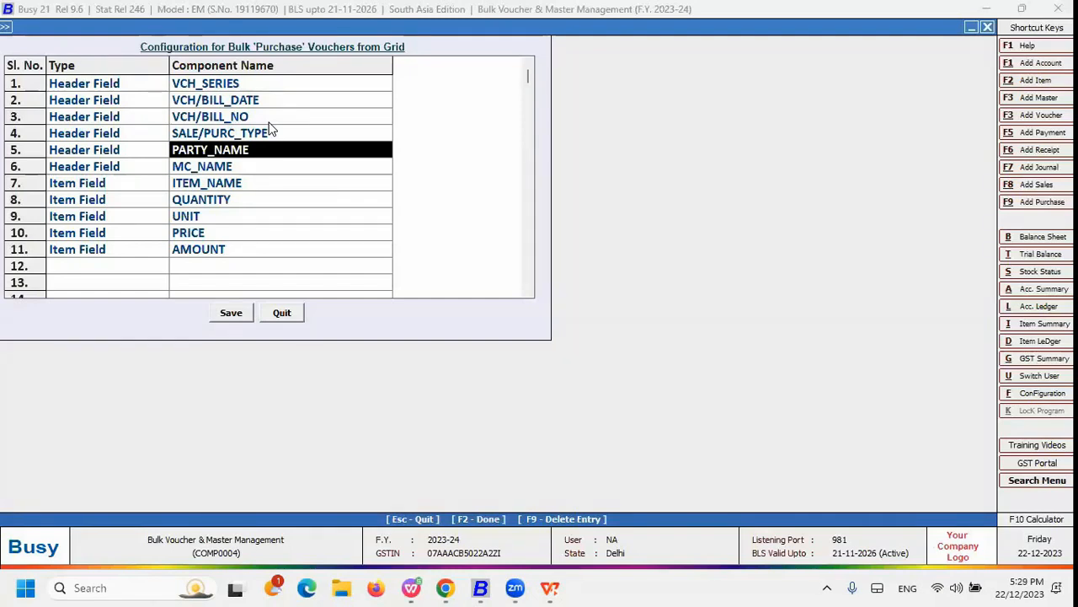
- Compare the configured item fields, from ITEM_NAME to AMOUNT, with the matching Purchase Voucher sheet columns and return to Busy
key(Down)
key(Down)
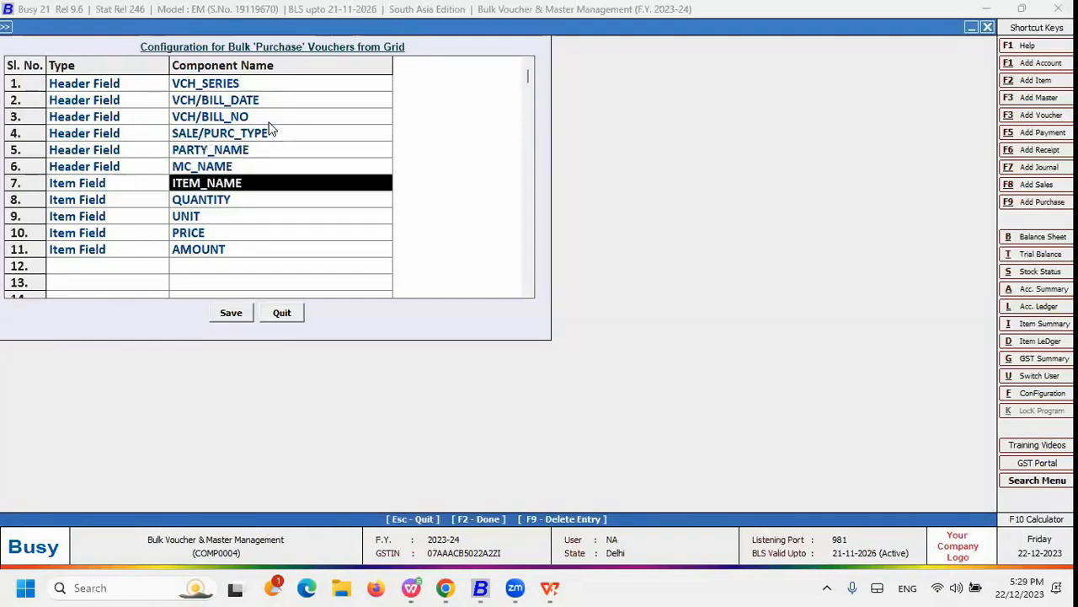
key(alt+Tab)
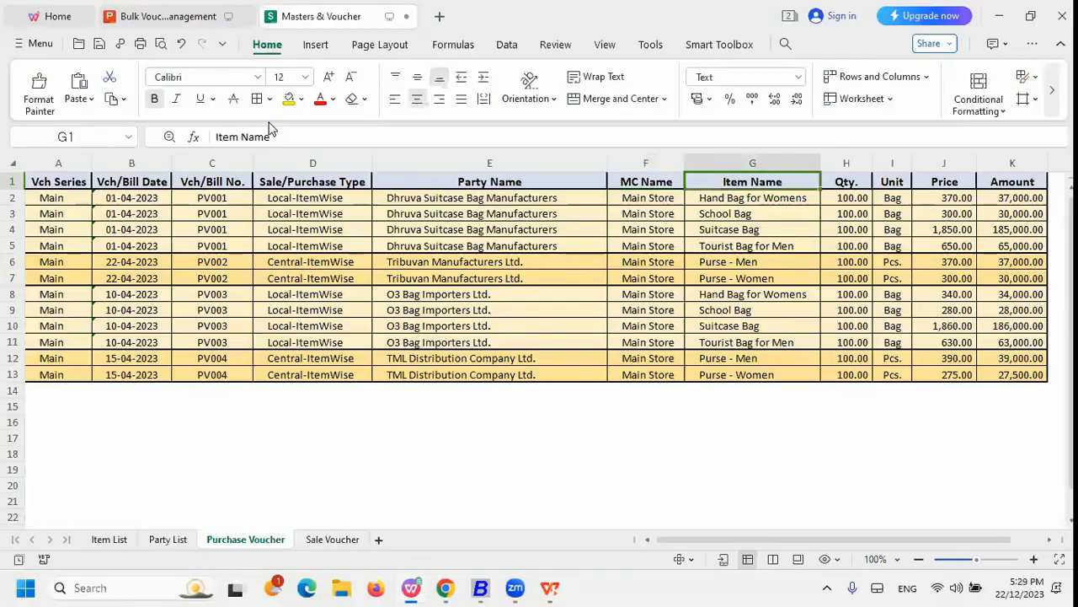
key(Right)
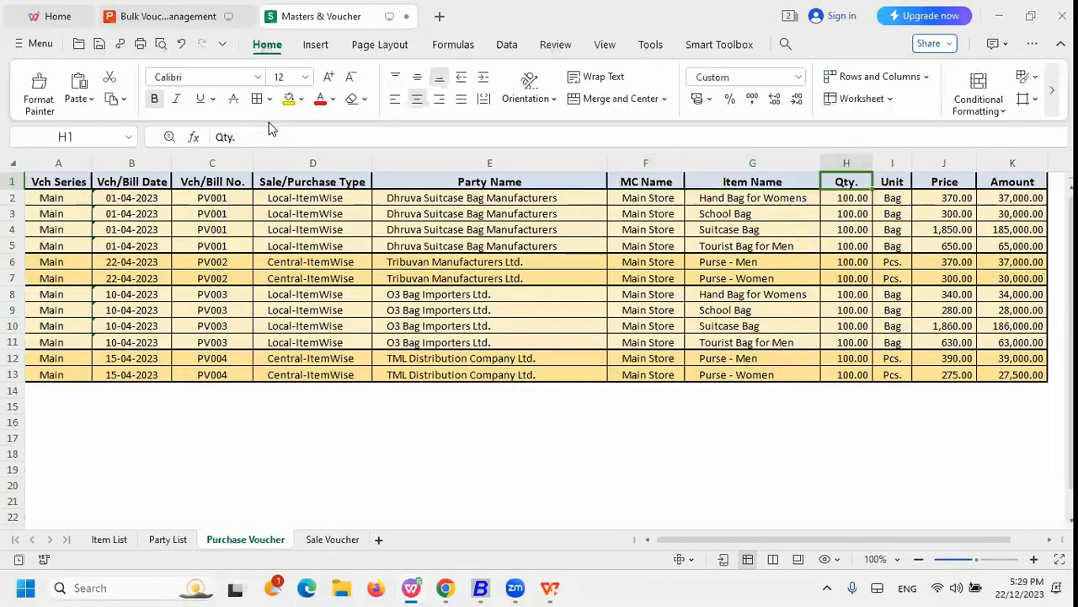
key(alt+Tab)
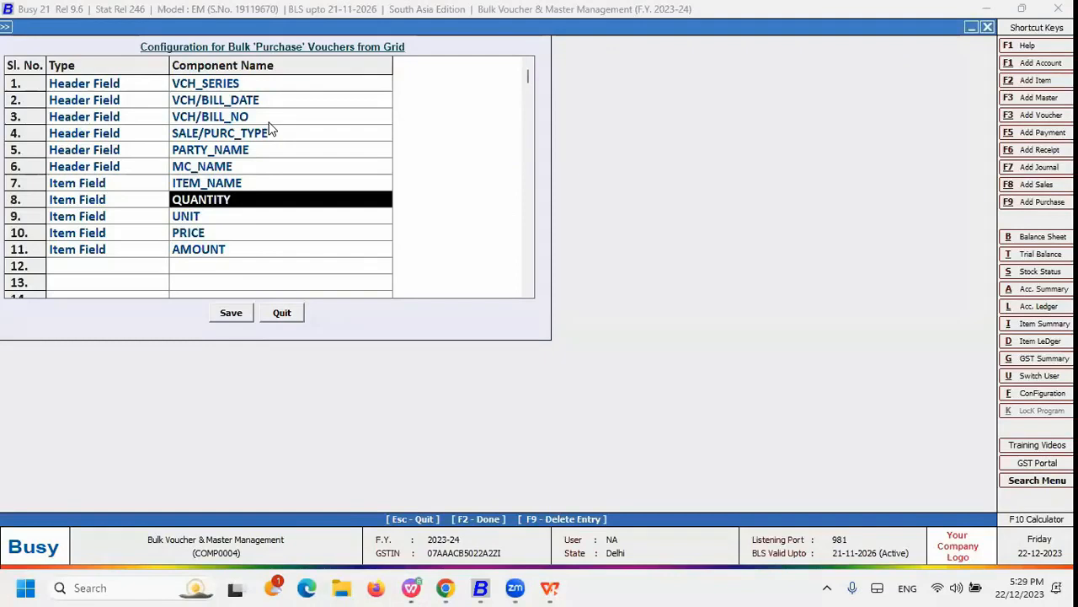
key(Down)
key(Down)
key(Down)
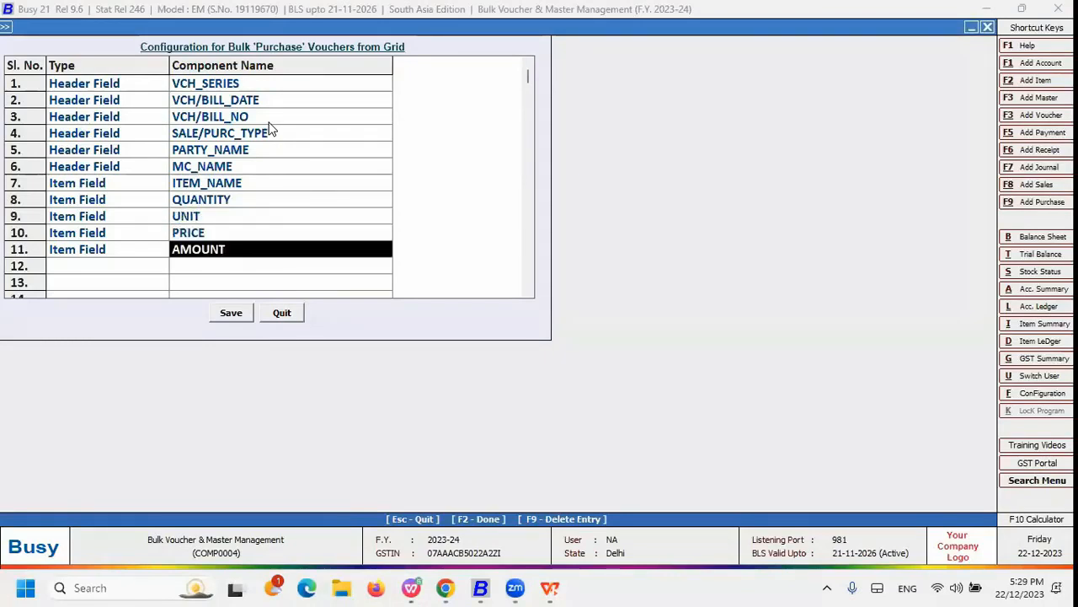
key(alt+Tab)
key(Right)
key(Right)
key(Right)
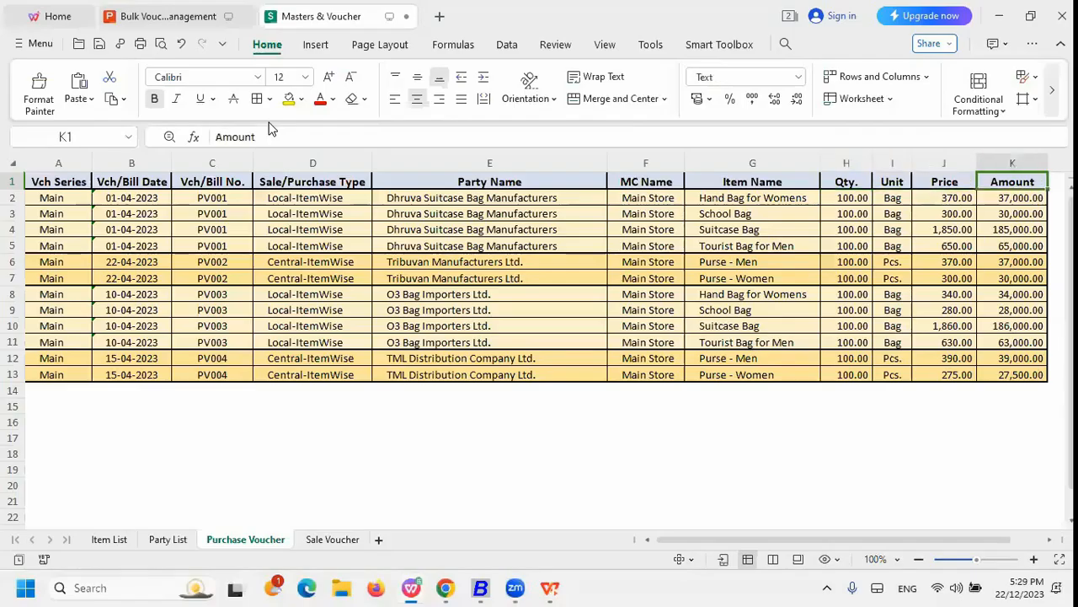
key(alt+Tab)
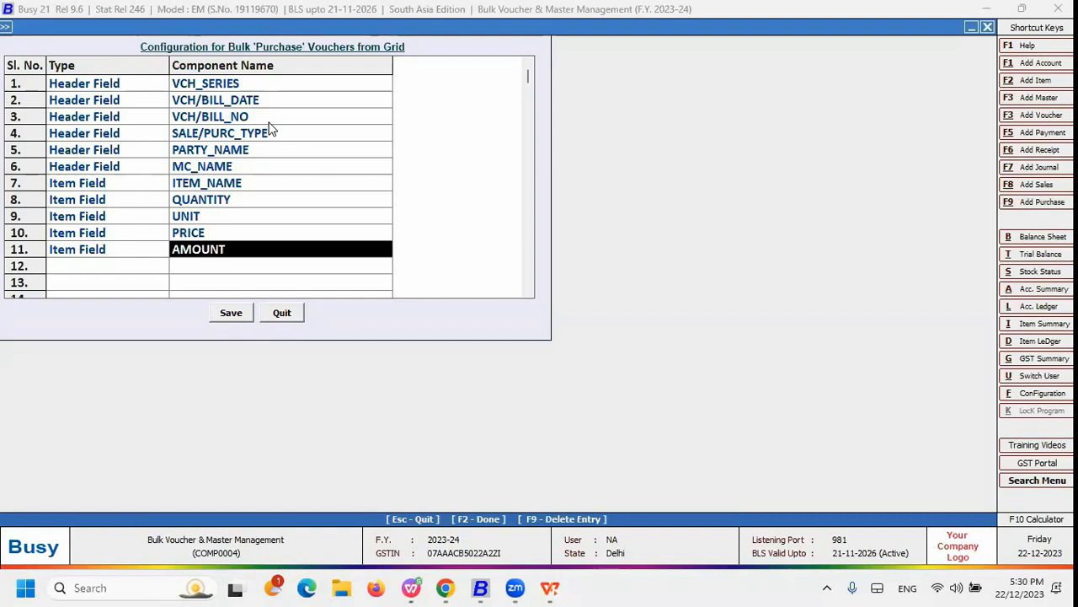
- Save the purchase voucher grid configuration and leave the format configuration for the bulk updation form
key(F2)
key(Return)
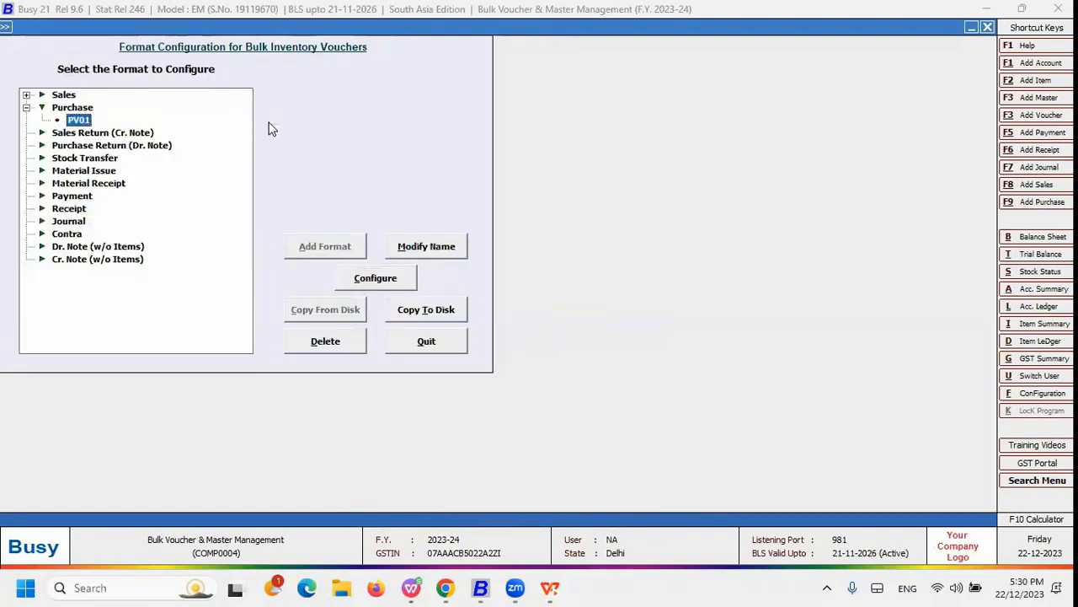
key(Escape)
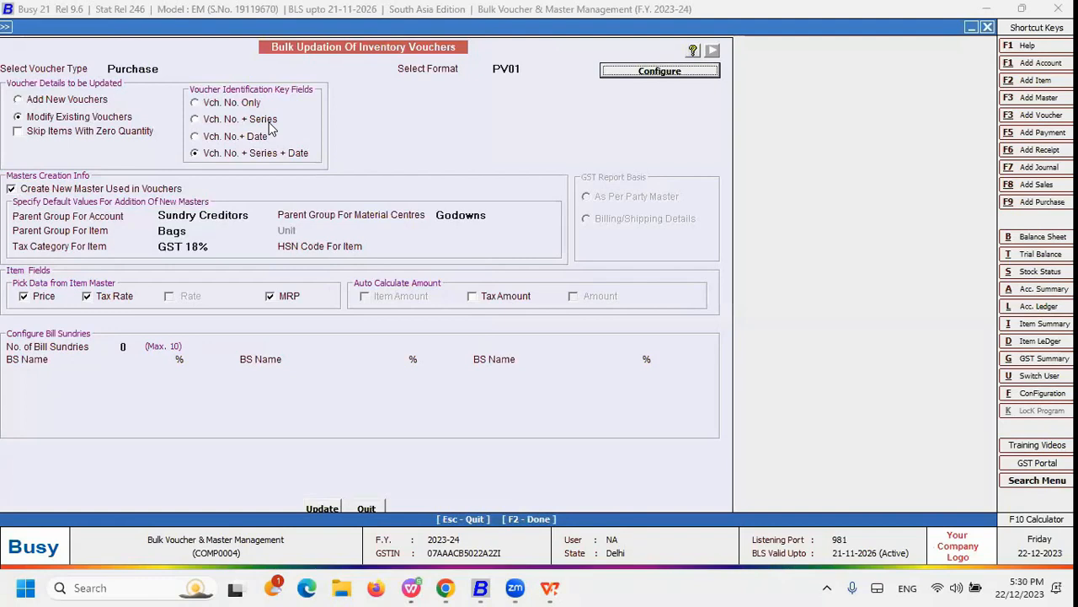
- Set the voucher details to be updated to Add New Vouchers, after trying Modify Existing Vouchers
click(84, 99)
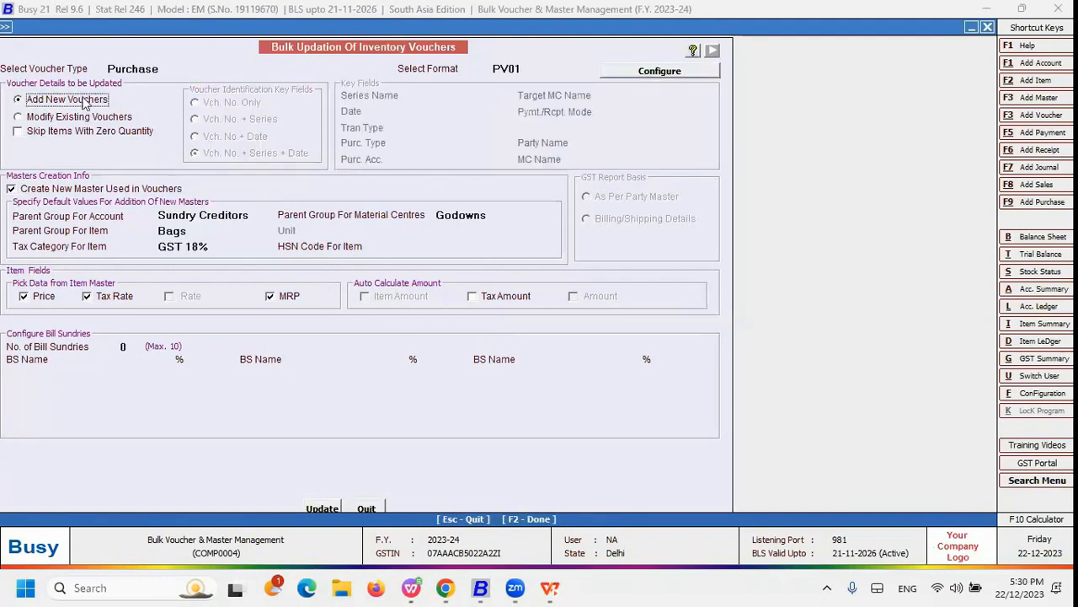
key(Down)
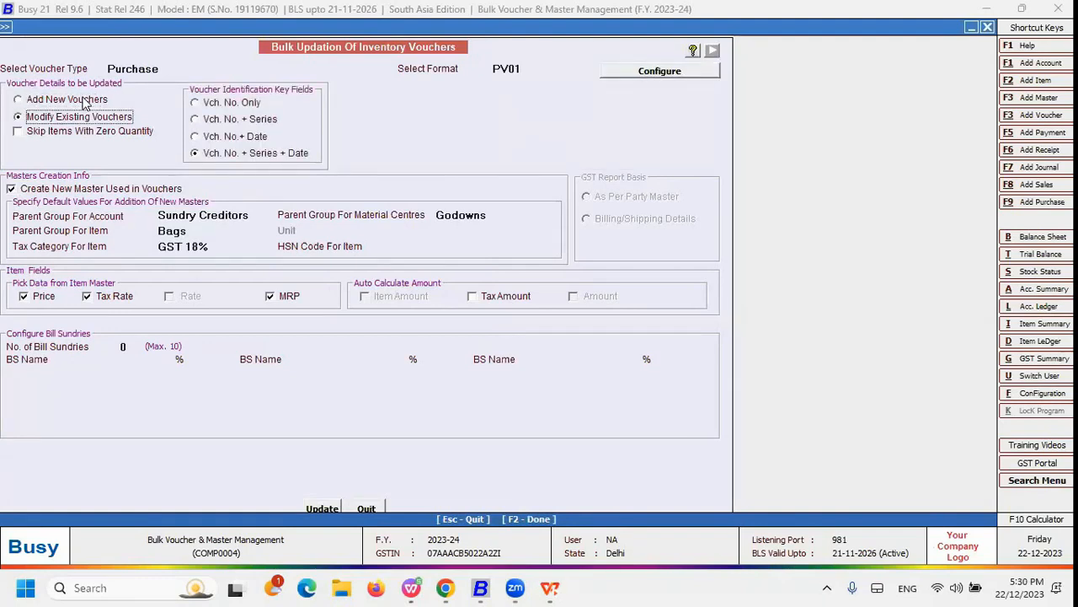
click(85, 99)
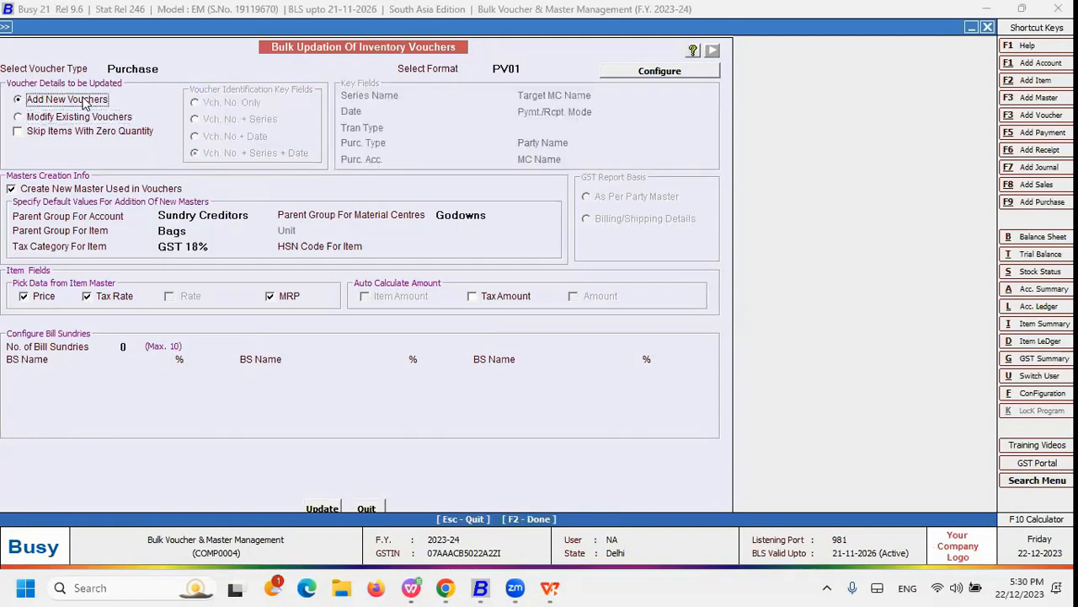
key(Down)
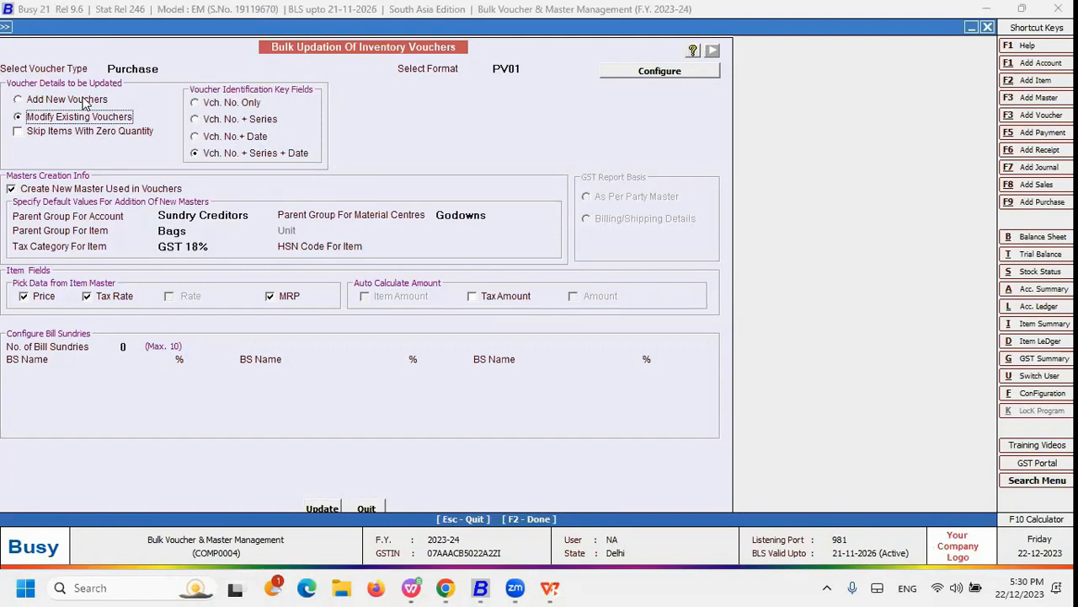
click(84, 101)
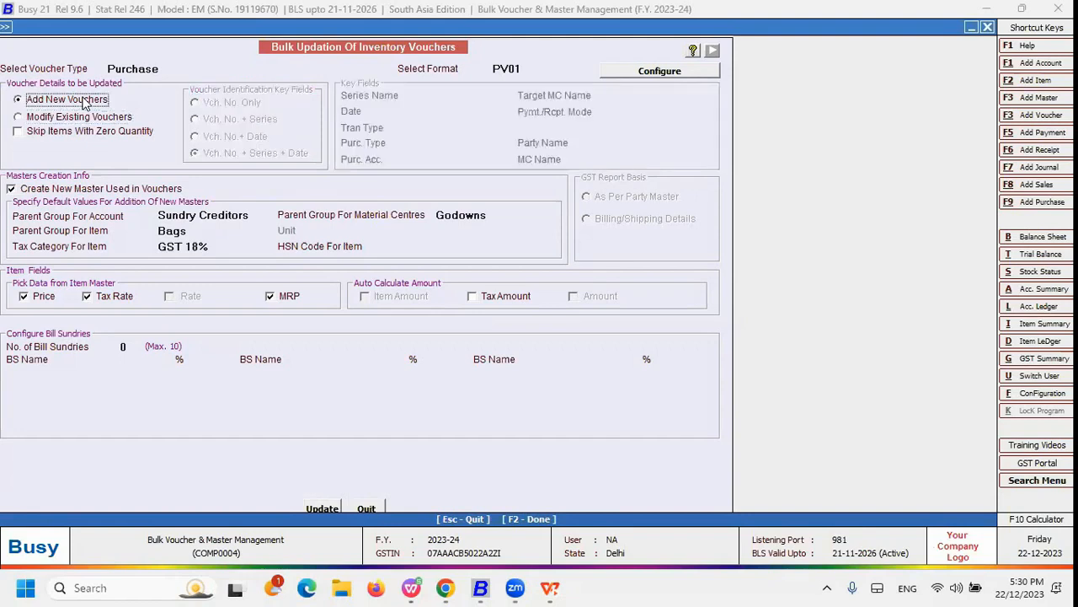
- Try the Skip Items With Zero Quantity and Create New Master Used in Vouchers options, restoring both to their original state
click(82, 138)
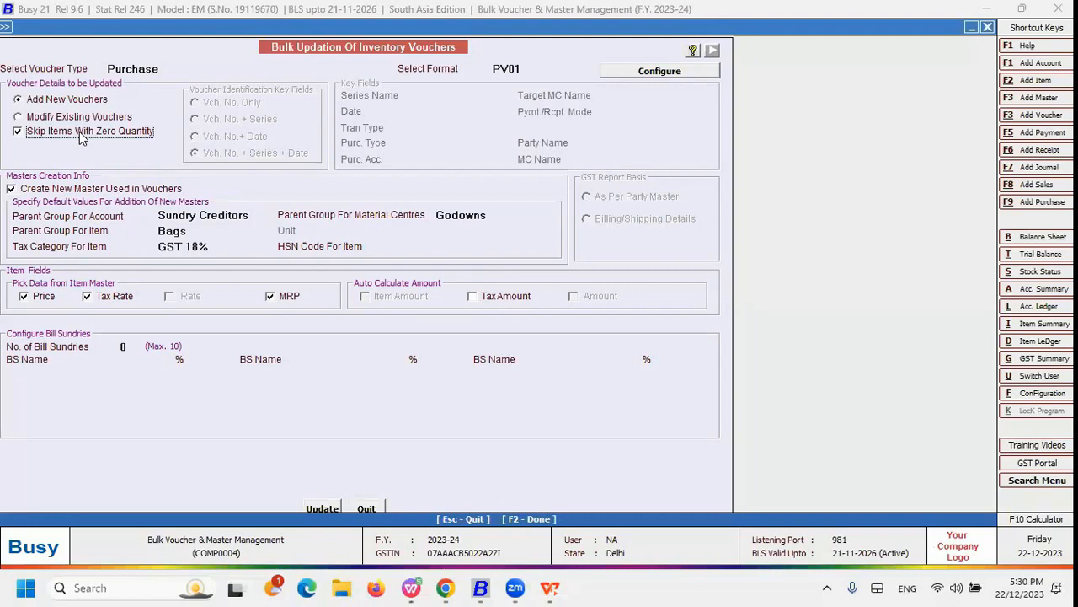
click(82, 138)
click(60, 190)
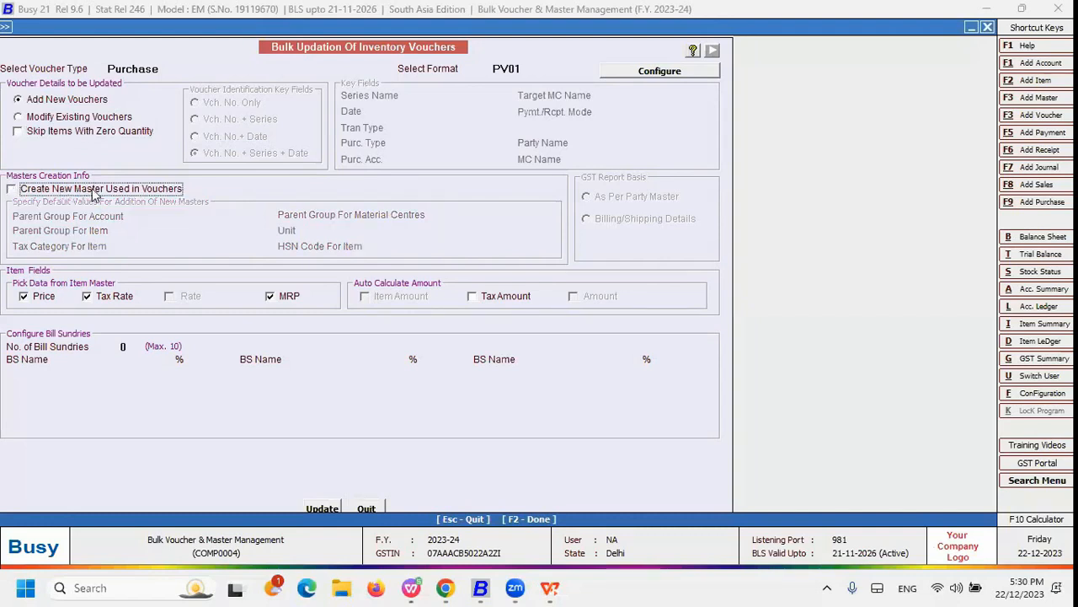
click(95, 192)
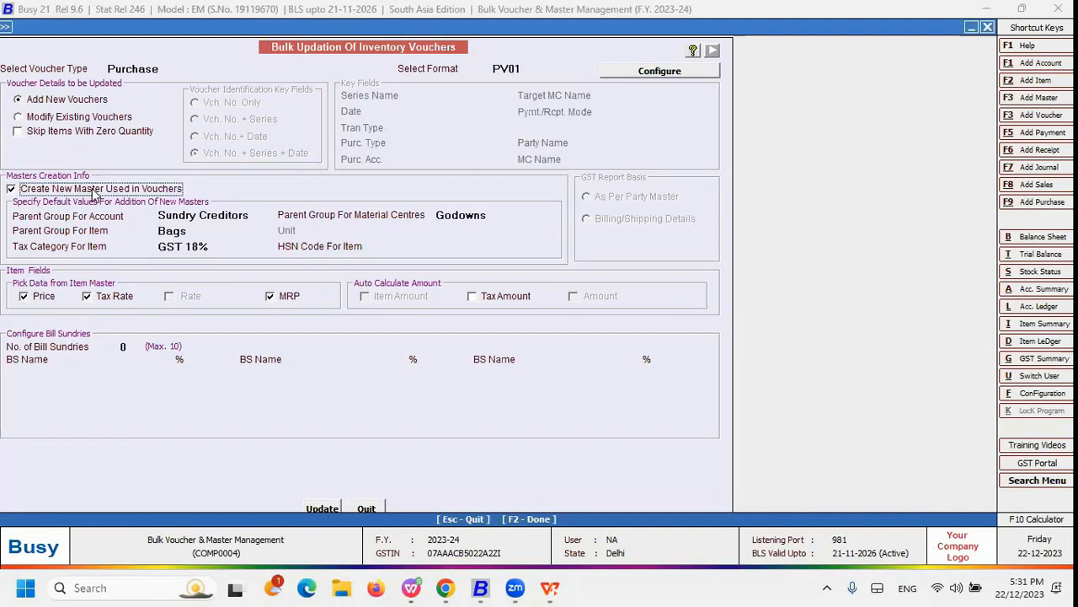
click(95, 194)
click(94, 195)
click(94, 195)
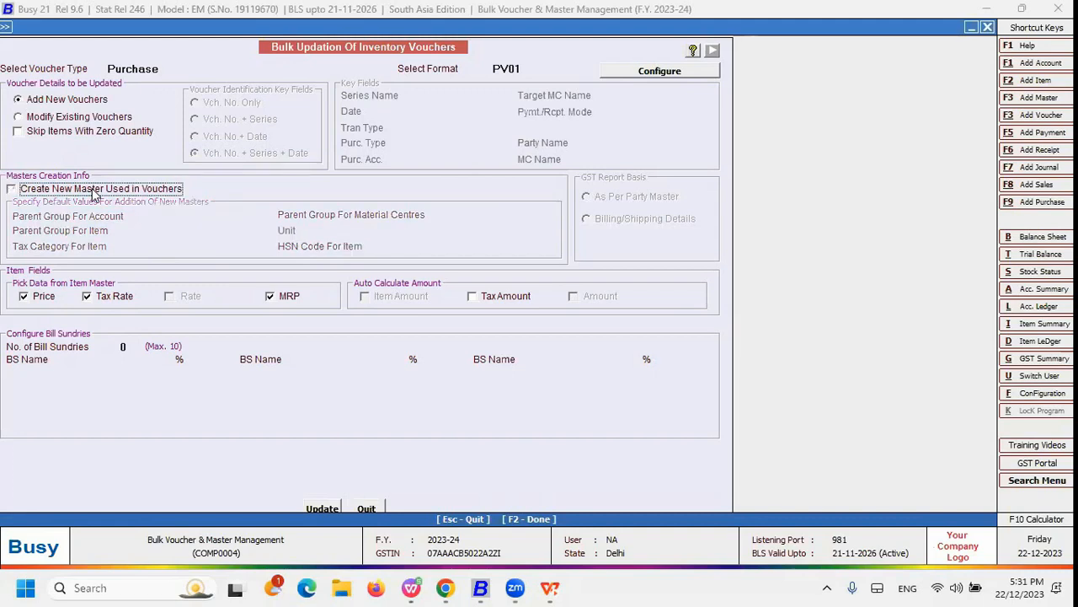
click(95, 194)
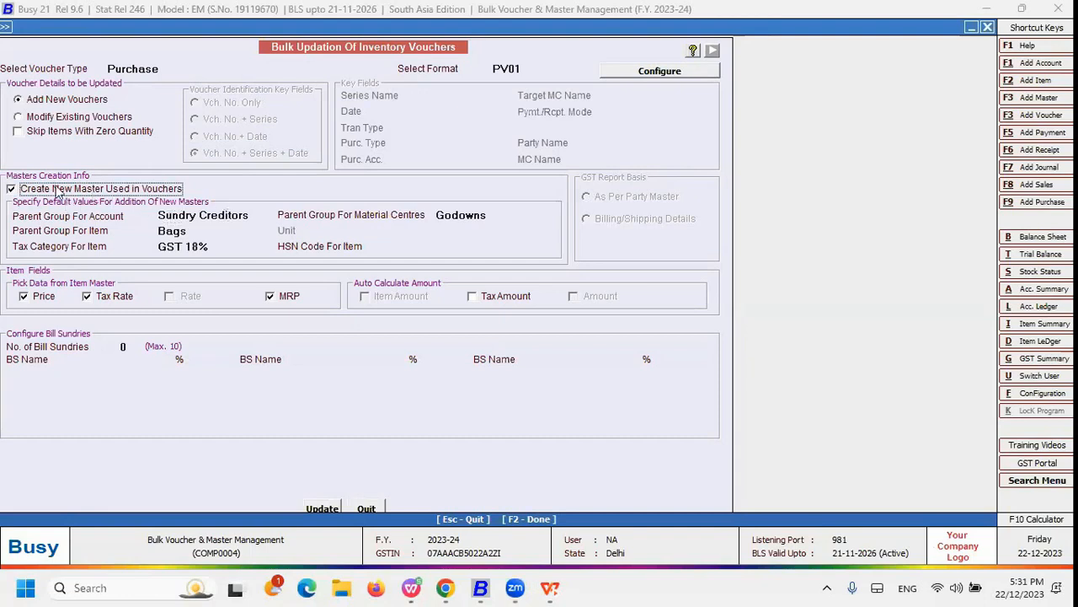
- Review the default item group, tax category and material centre group for new masters, plus the Price option under Item Fields
click(191, 231)
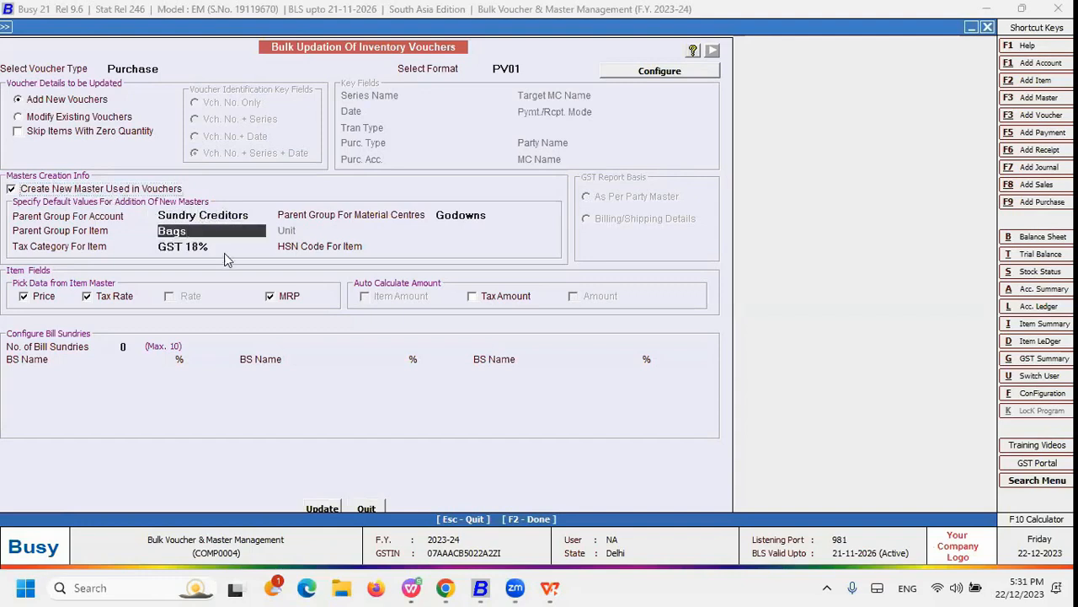
click(226, 245)
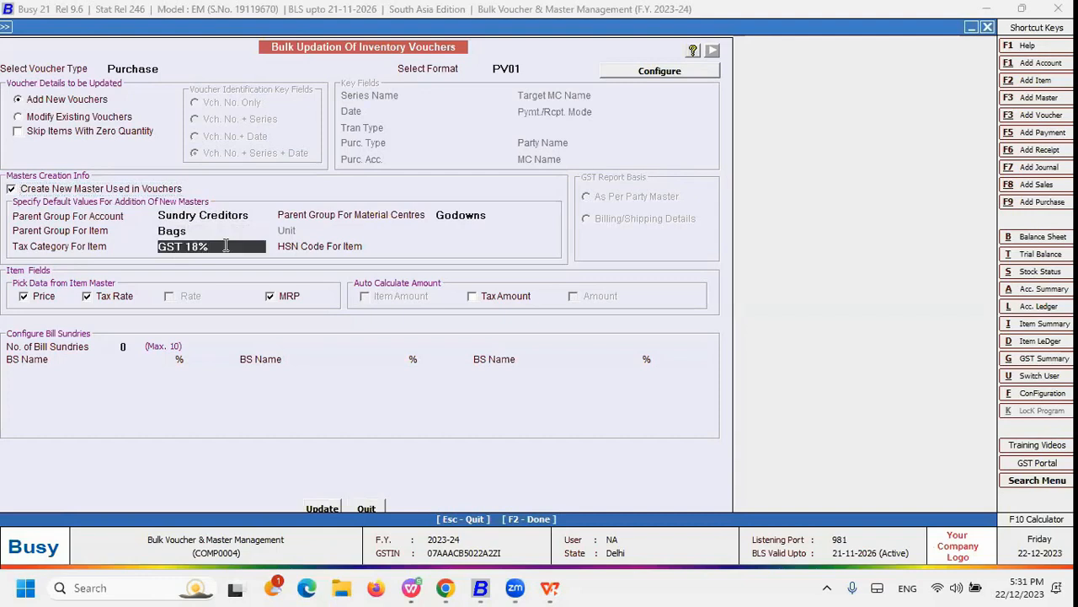
click(477, 215)
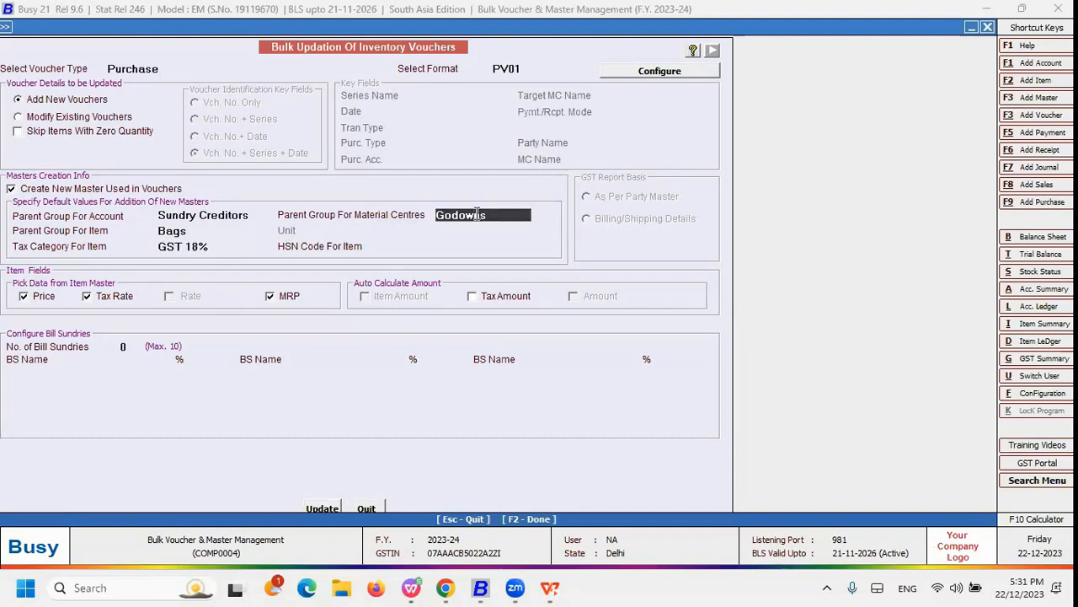
click(47, 299)
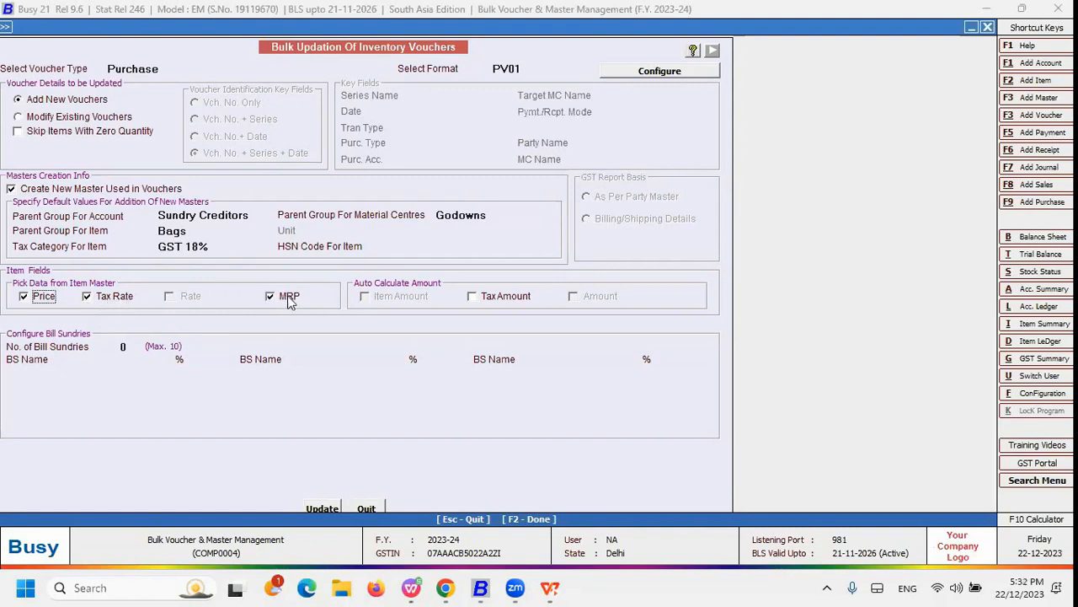
- Enable automatic calculation of the tax amount and open the grid for adding purchase vouchers
click(495, 305)
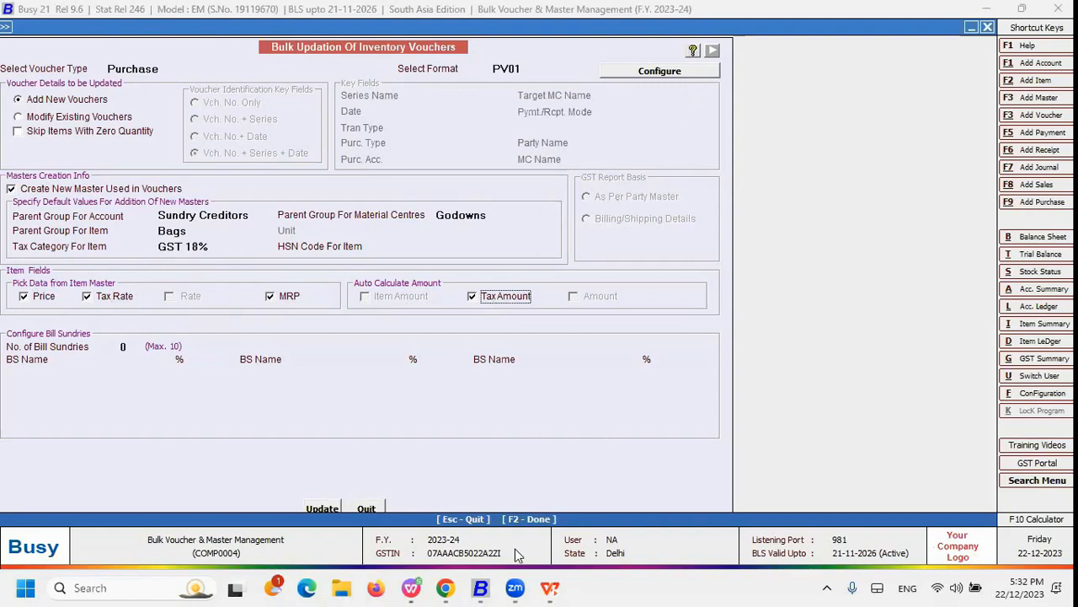
click(323, 508)
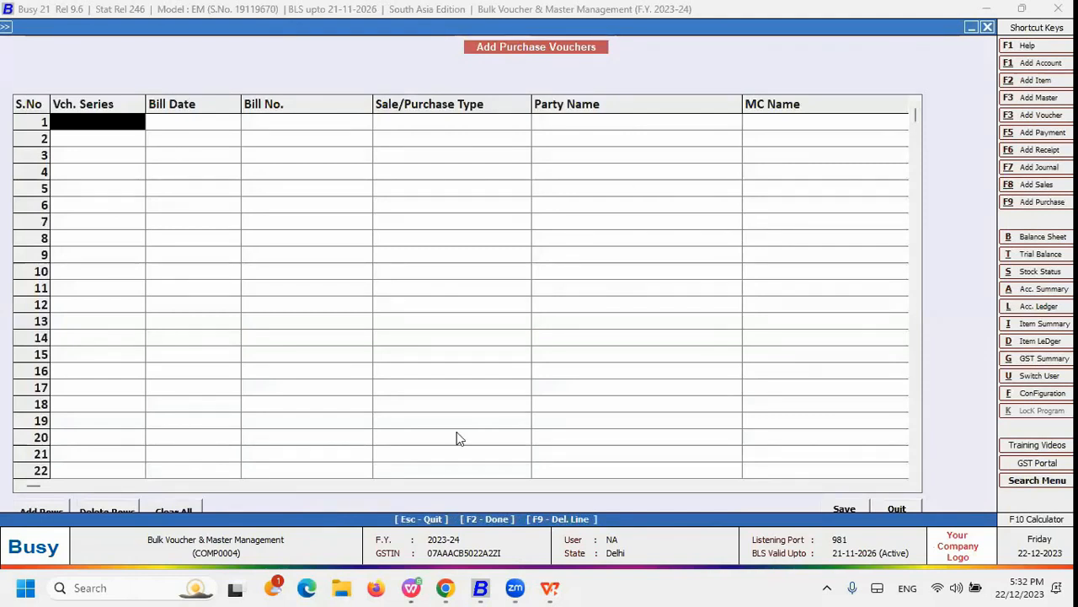
- Switch to the Masters & Voucher spreadsheet in WPS Office and copy the voucher rows A2:K13 from the Purchase Voucher sheet
click(409, 587)
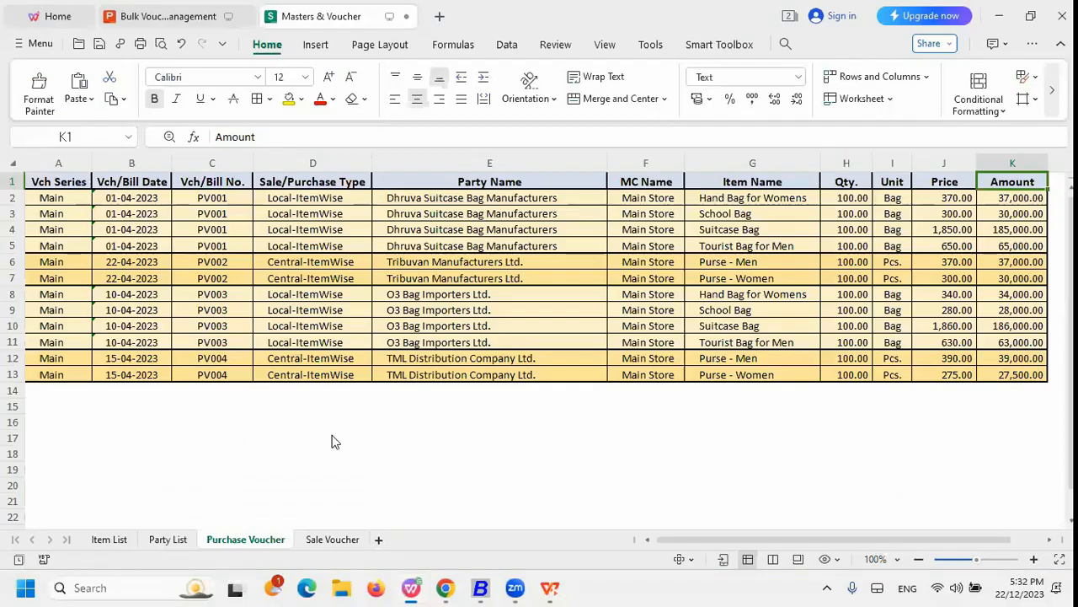
click(78, 198)
key(shift+Right)
key(shift+Right)
key(shift+Right)
key(shift+Right)
key(shift+Right)
key(shift+Right)
key(shift+Right)
key(shift+Right)
key(shift+Right)
key(shift+Right)
key(shift+Right)
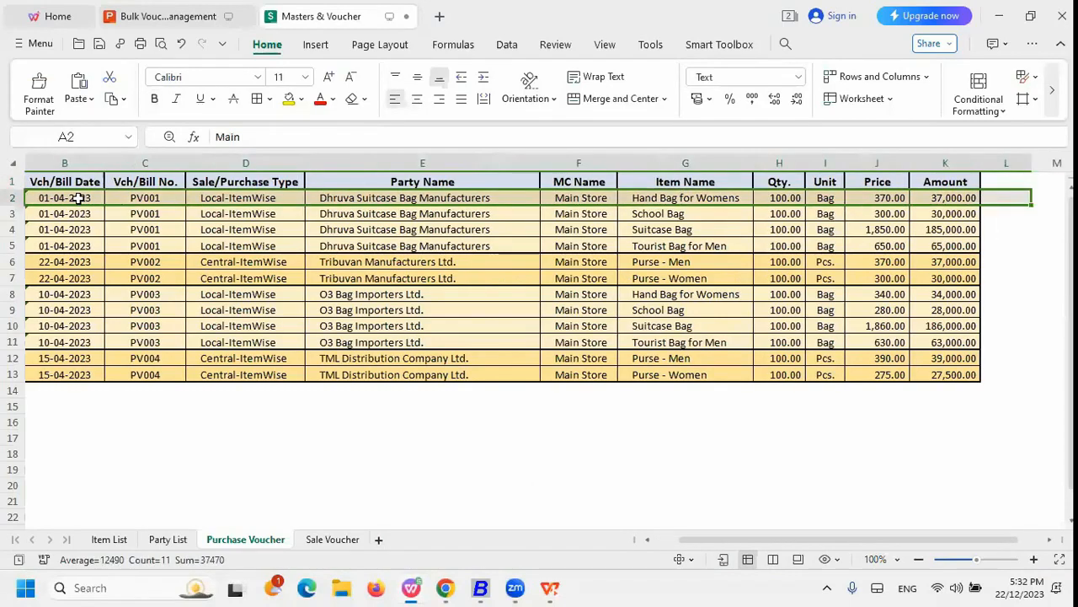
key(shift+Left)
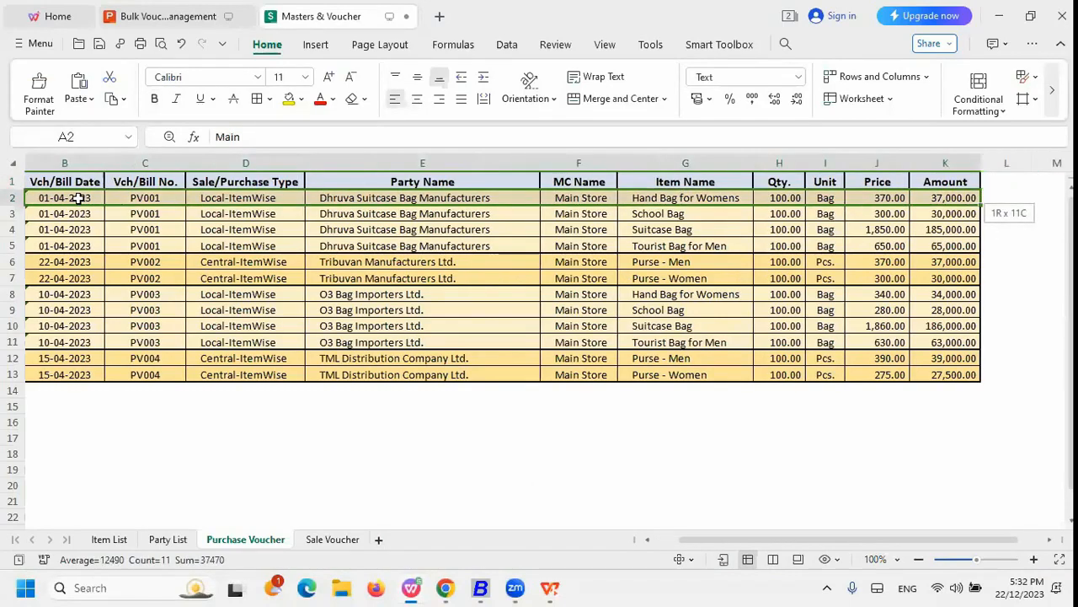
key(shift+Down)
key(shift+Down)
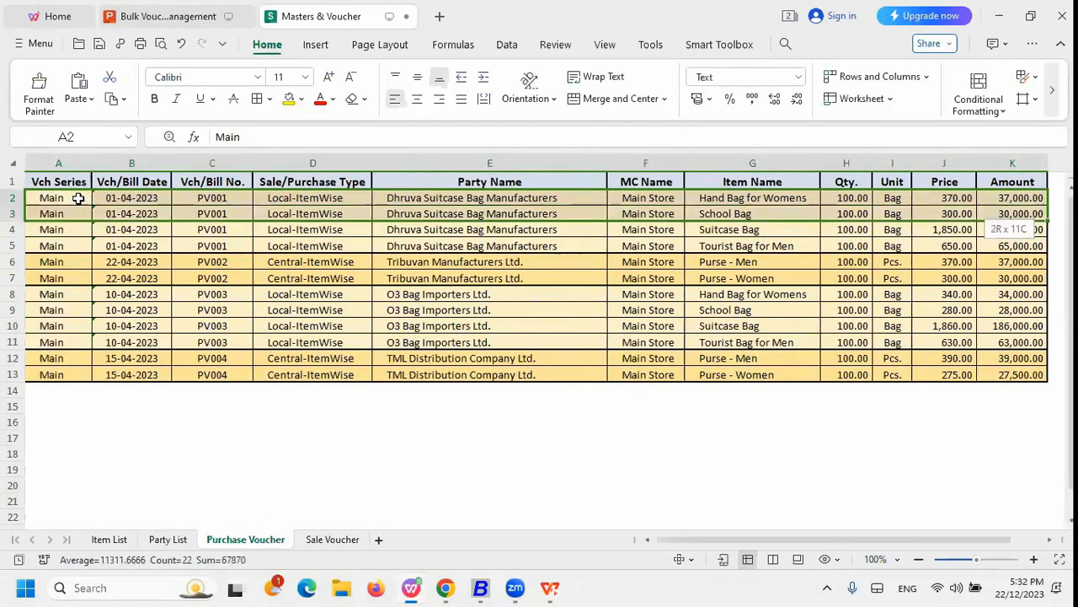
key(shift+Down)
key(shift+Down)
key(shift+Down)
key(shift+Down)
key(shift+Down)
key(shift+Down)
key(shift+Down)
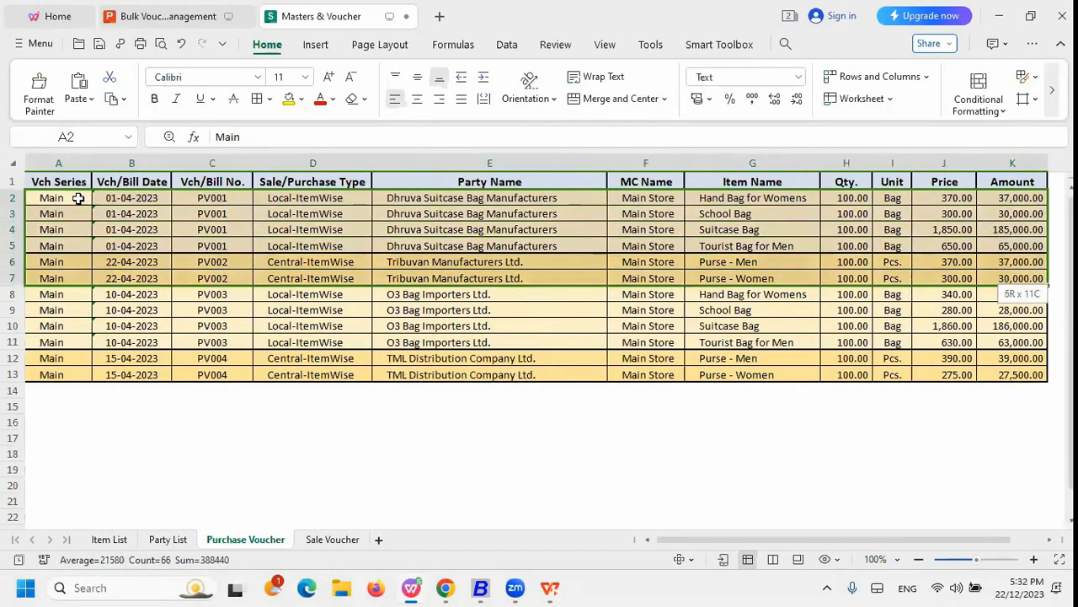
key(shift+Down)
key(shift+Down)
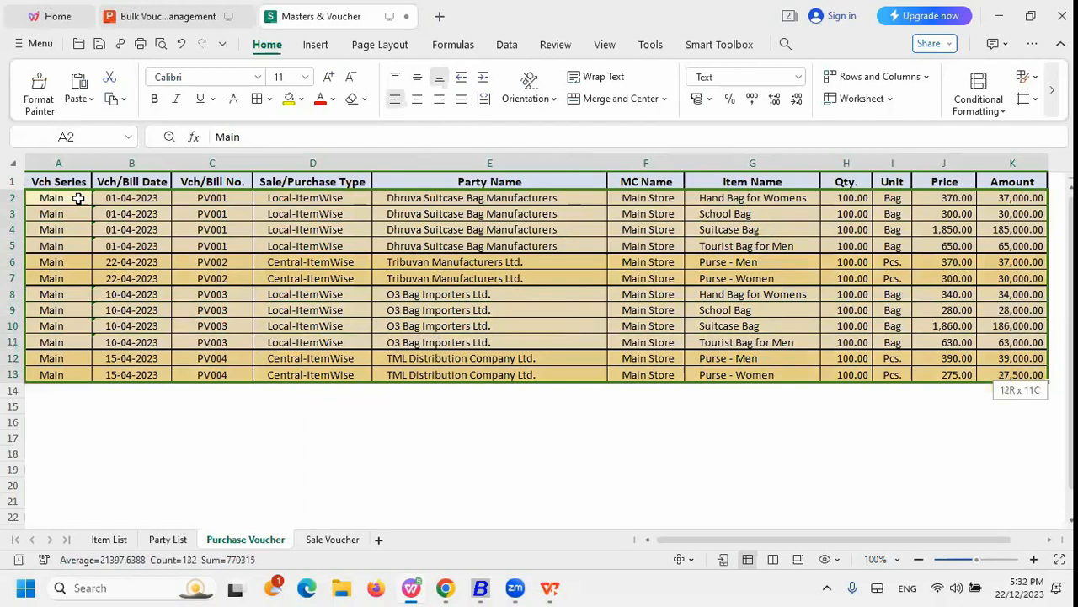
key(ctrl+c)
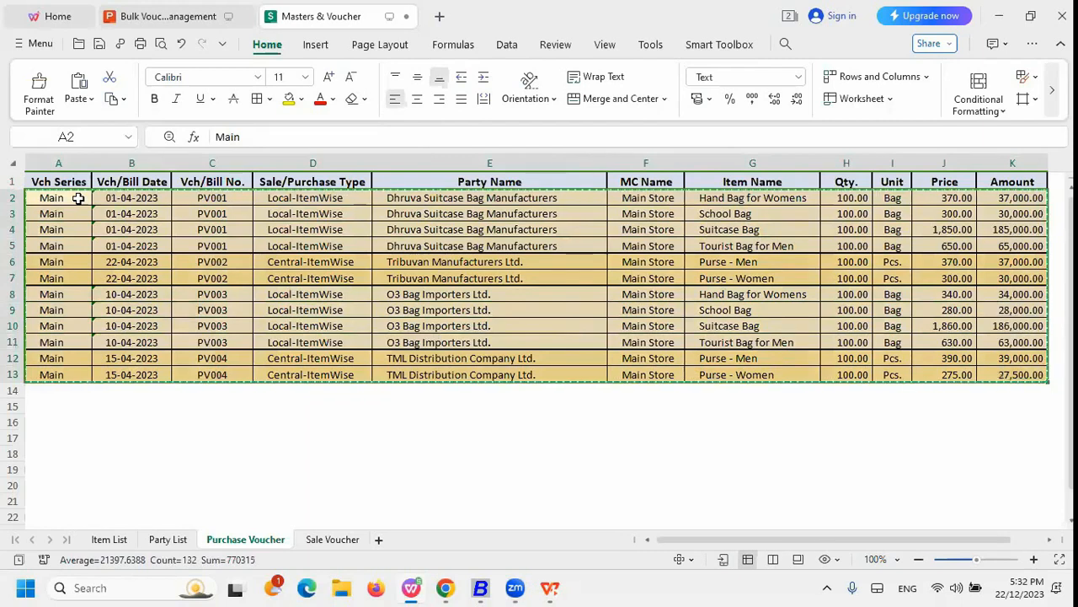
- Switch to Busy, paste the copied rows into the Add Purchase Vouchers grid and check the columns through to Amount
key(alt+Tab)
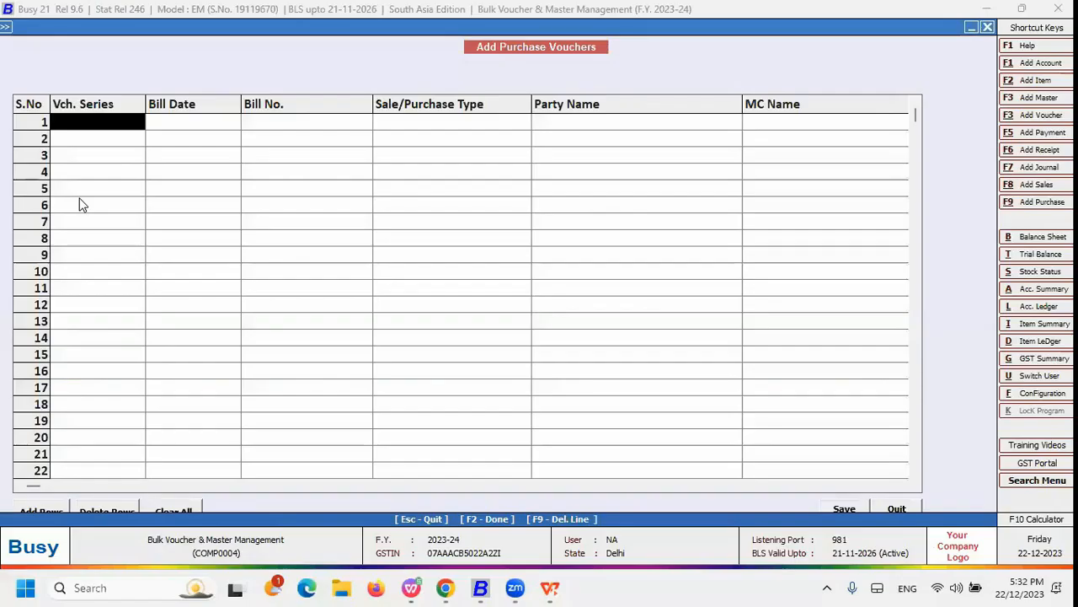
key(ctrl+v)
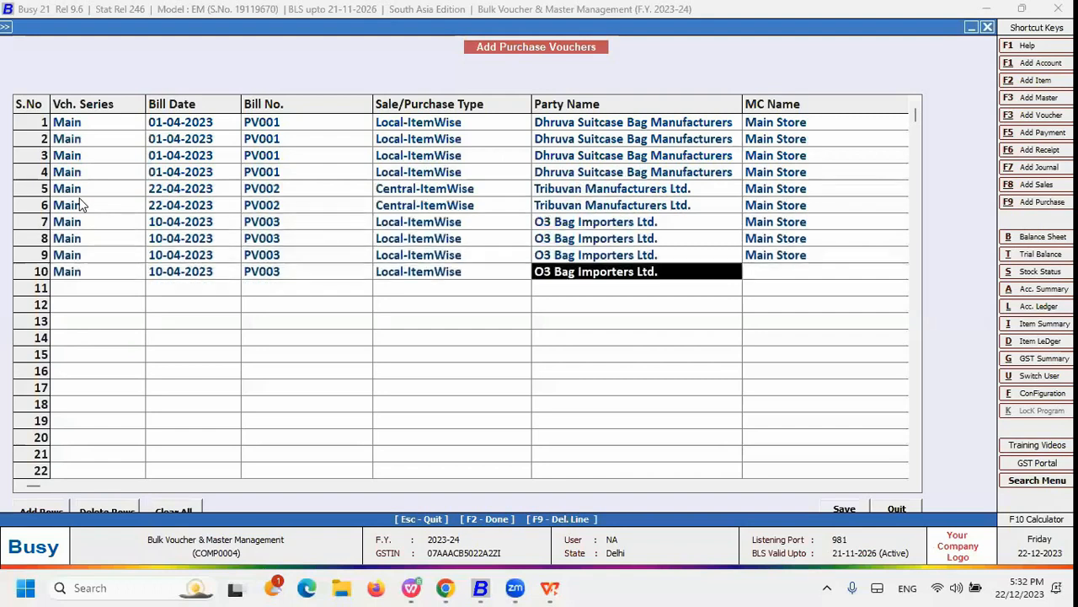
click(202, 206)
key(Down)
key(Return)
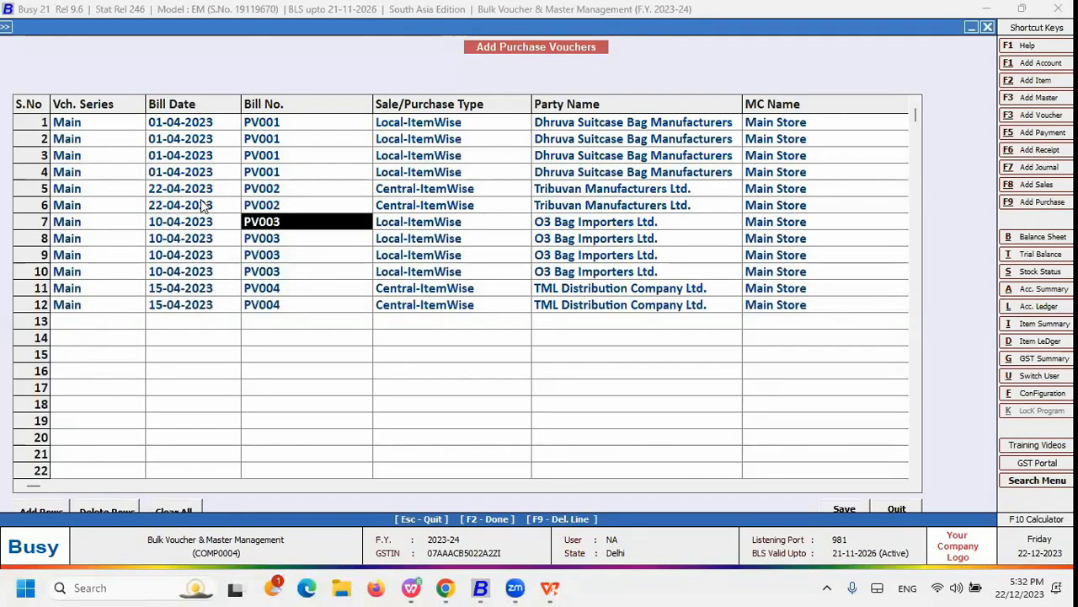
key(Return)
key(Return)
key(Return)
key(Return)
key(Return)
key(Return)
key(Return)
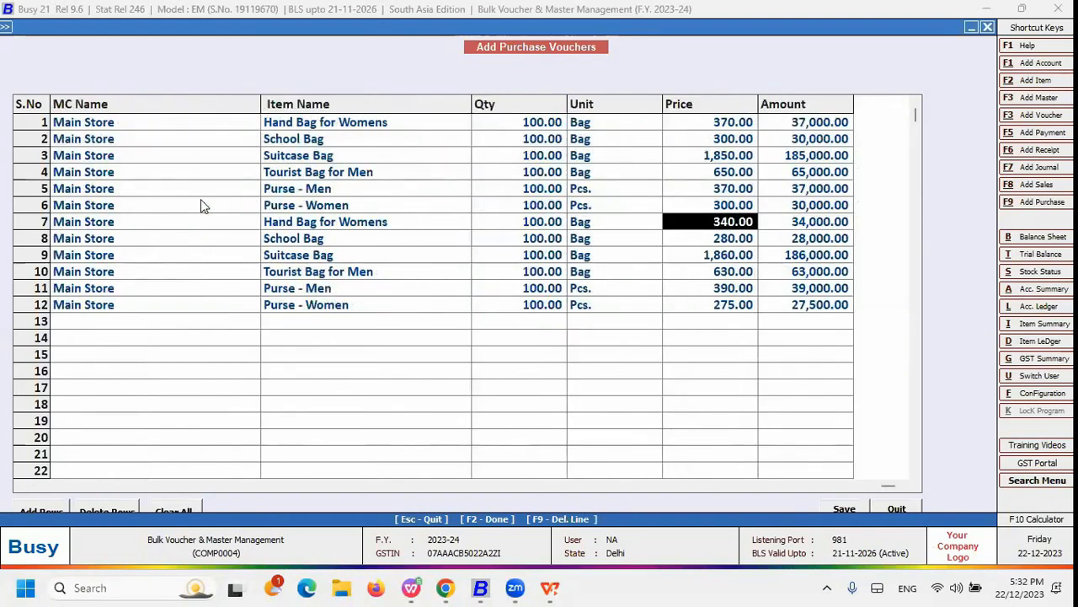
key(Return)
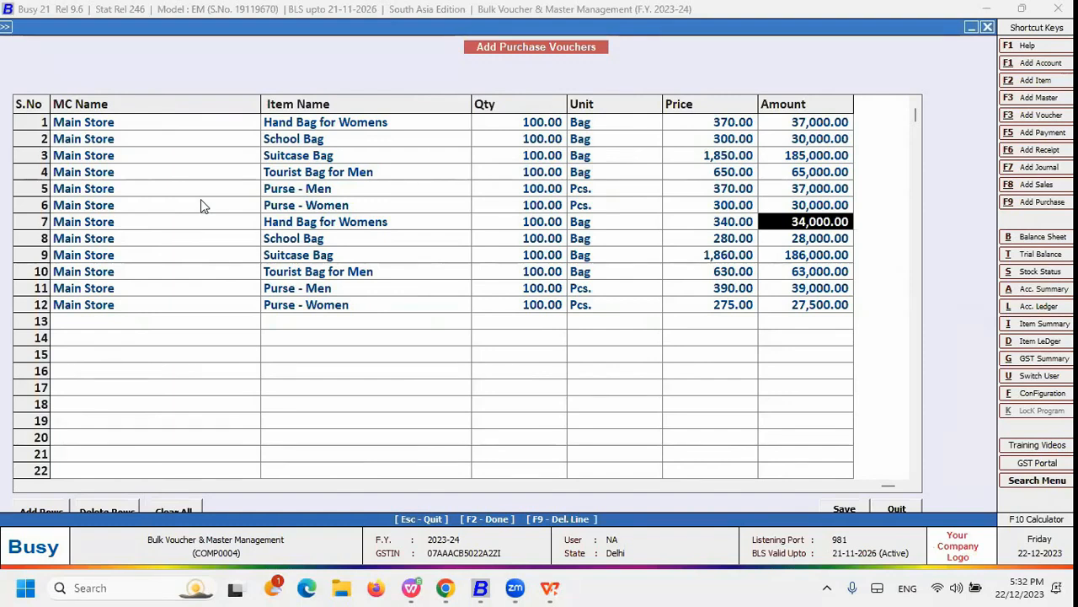
- Save the pasted purchase vouchers and leave the bulk updation form
key(F2)
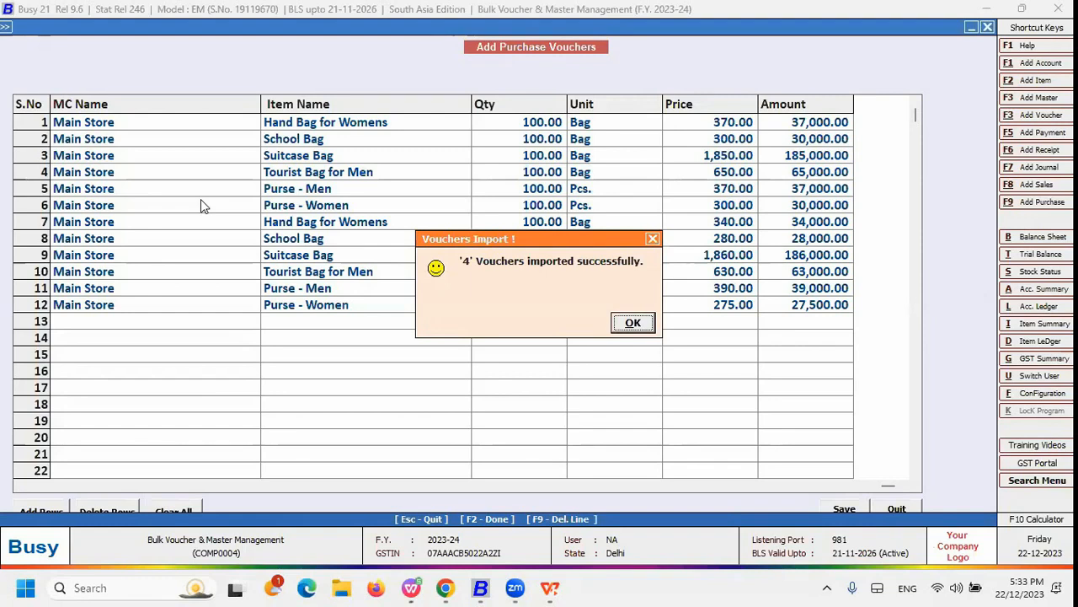
key(Return)
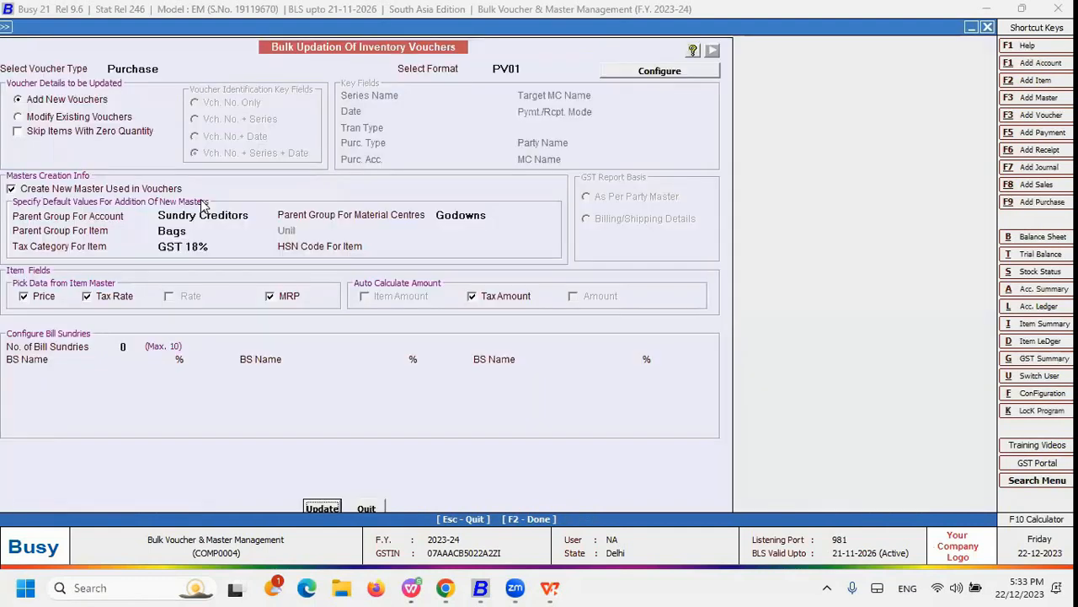
key(Escape)
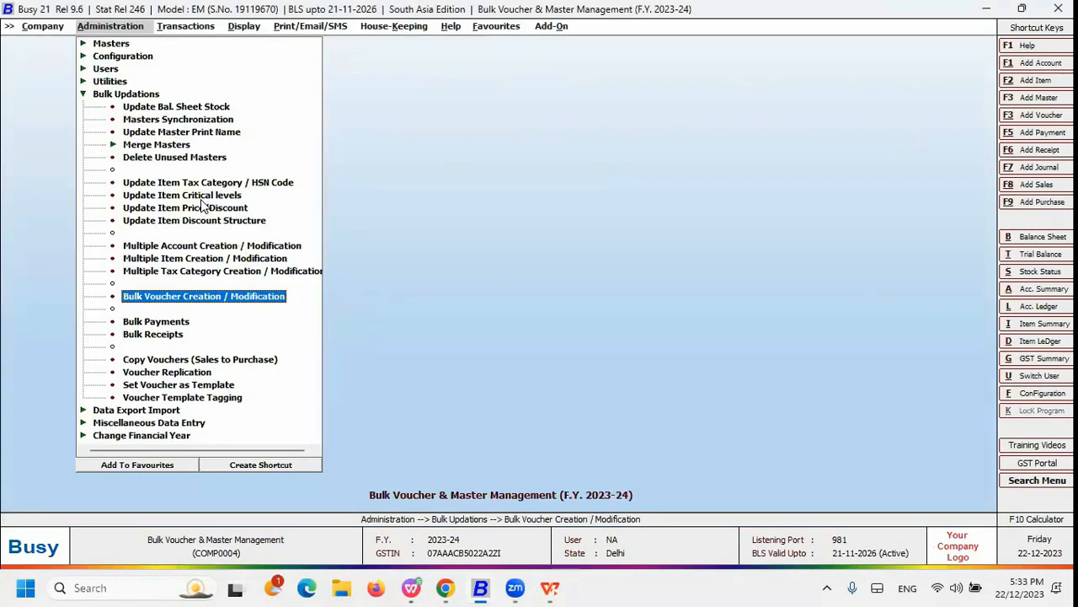
- Reopen Bulk Voucher Creation / Modification for inventory vouchers with voucher type Sales and format SV01
key(Escape)
key(Return)
key(Down)
key(Down)
key(Down)
key(Down)
key(Down)
key(Down)
key(Down)
key(Down)
key(Down)
key(Down)
key(Down)
key(Down)
key(Down)
key(Down)
key(Down)
key(Return)
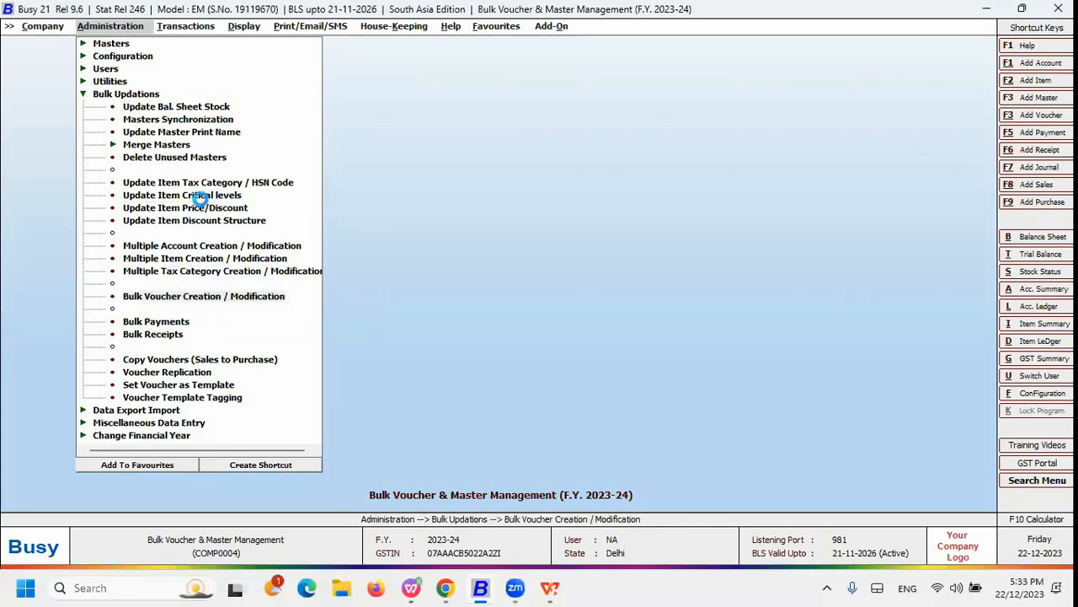
key(Return)
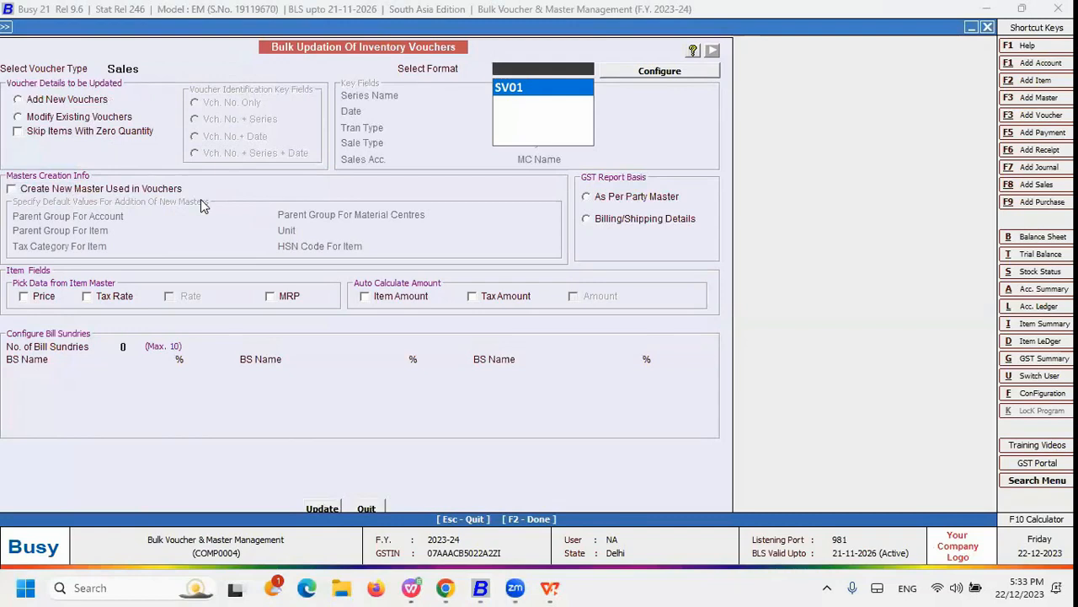
key(Return)
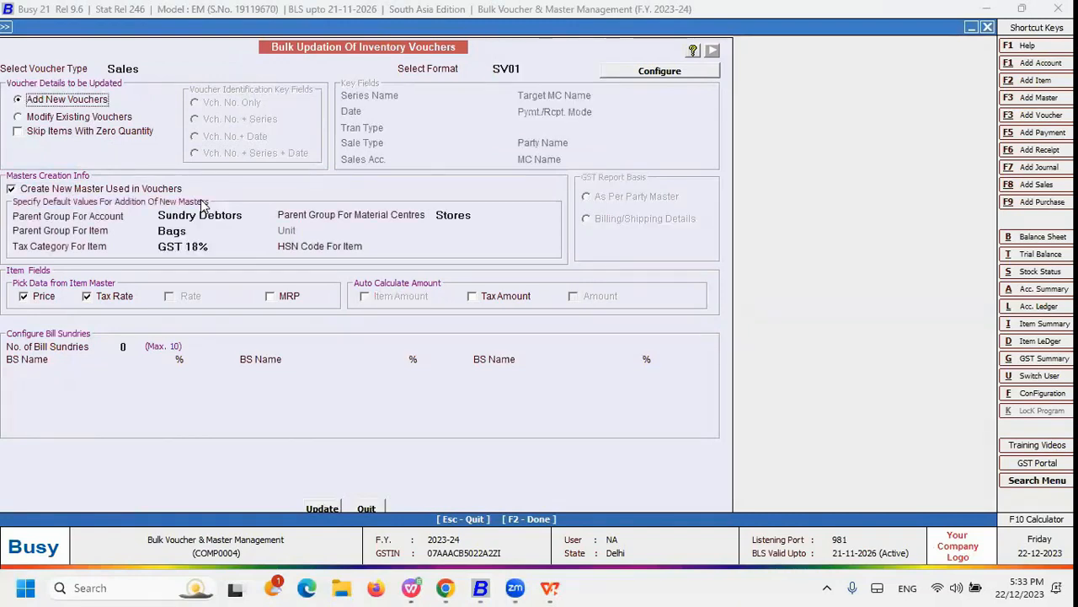
- Check the header and item fields configured in the SV01 sales format, saving it as is and returning to the bulk updation form
click(636, 72)
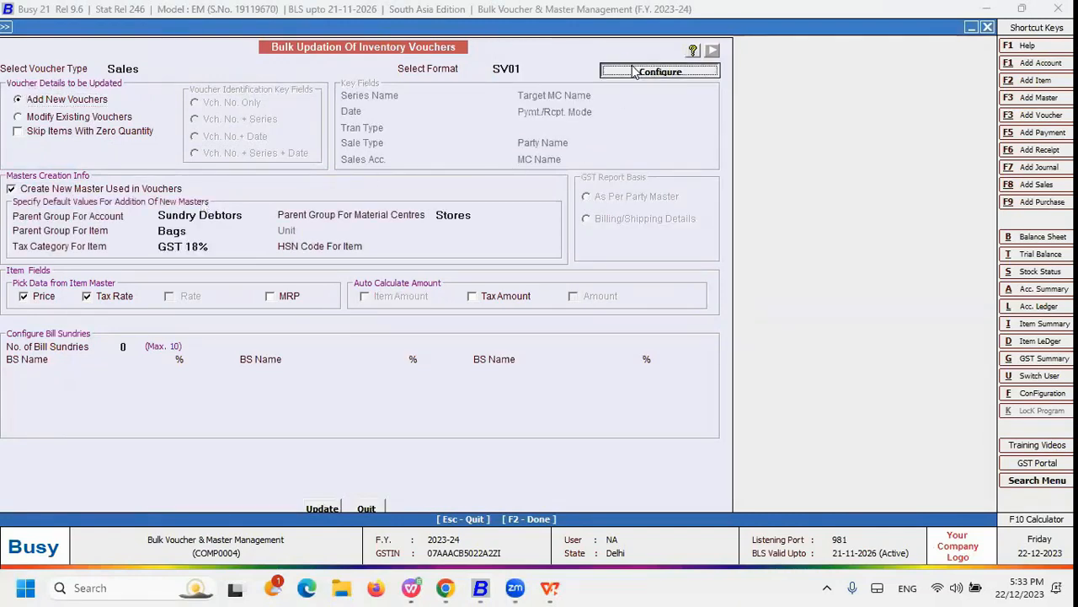
click(26, 95)
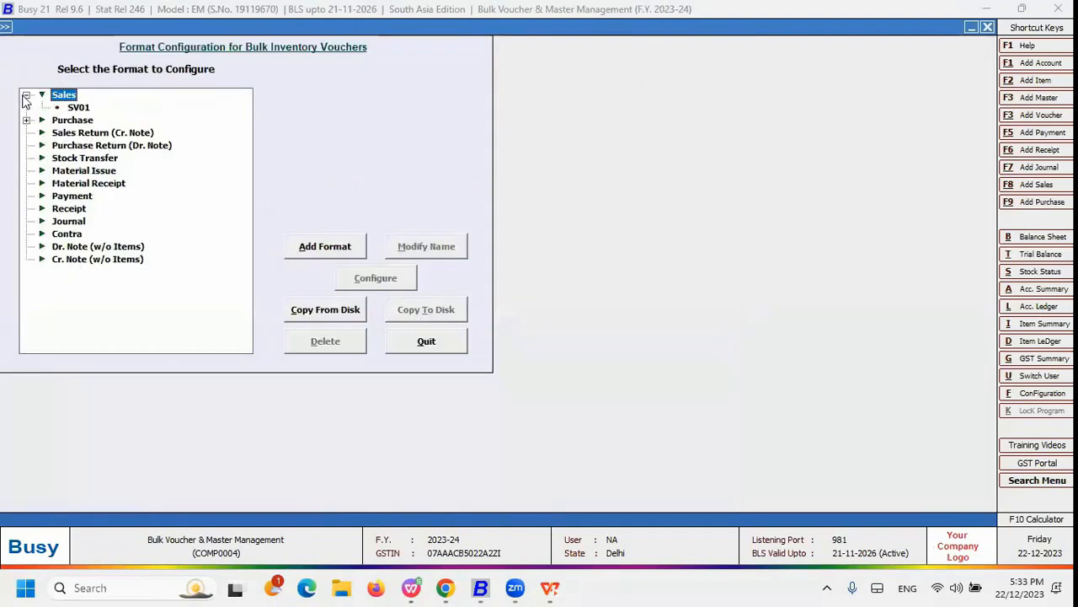
click(76, 108)
click(363, 276)
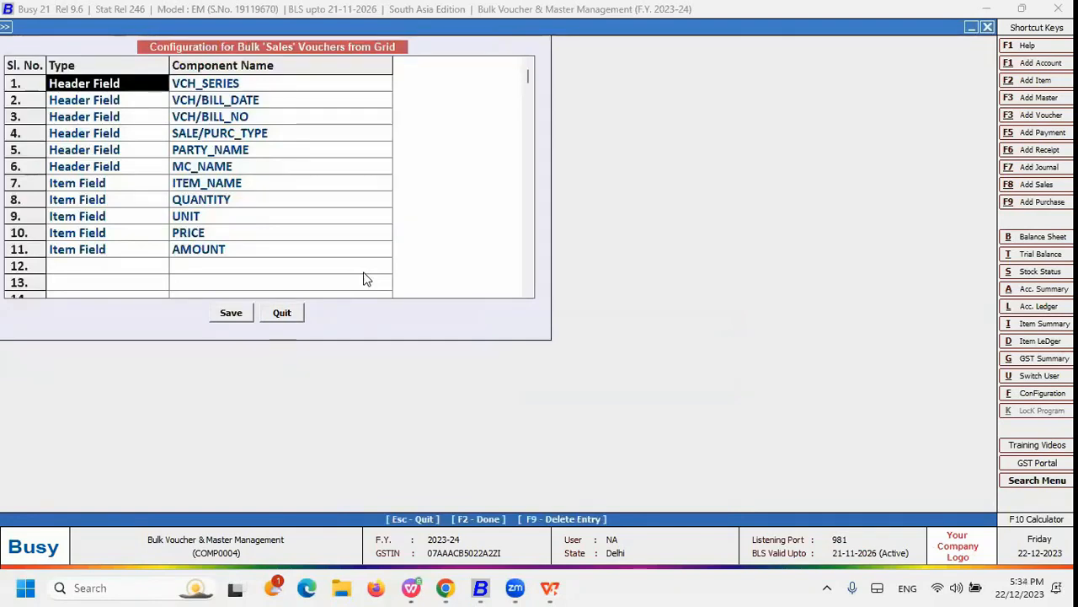
click(339, 77)
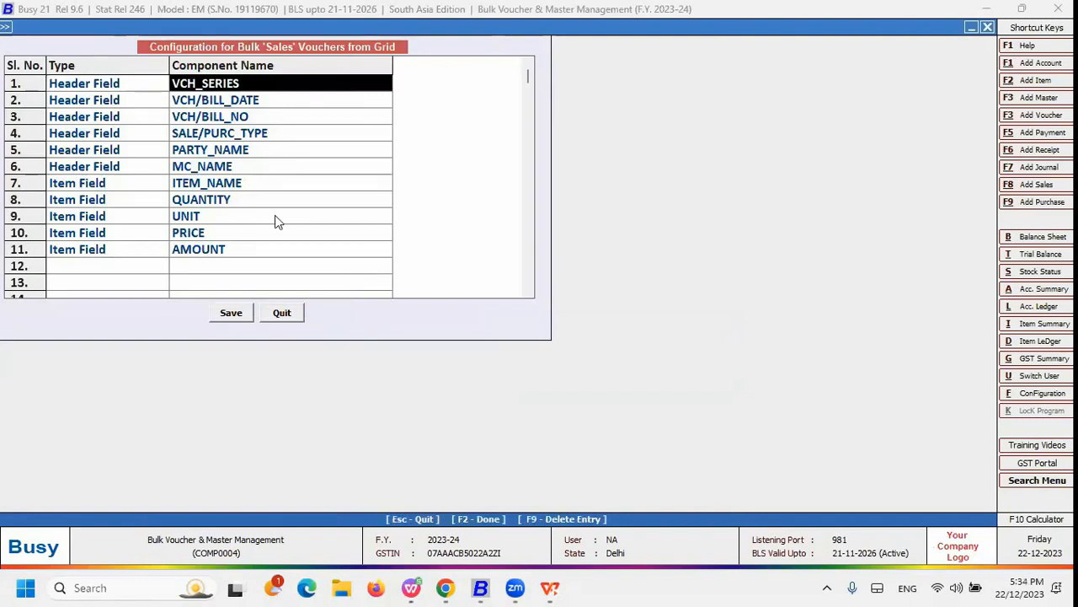
click(235, 317)
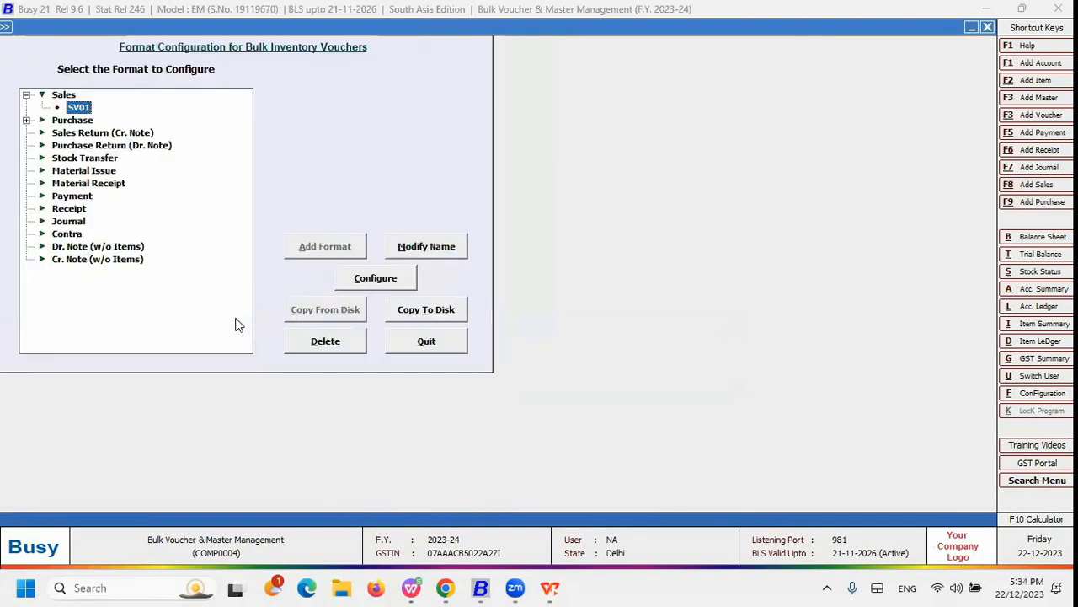
key(Escape)
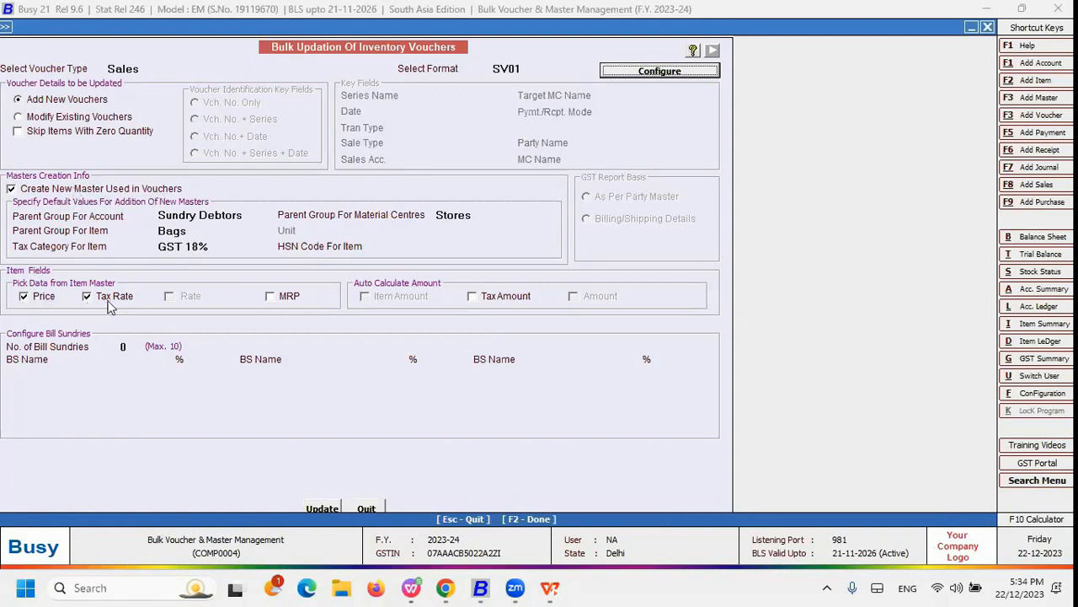
- Enable picking MRP from the item master and automatic tax amount calculation, and open the grid for adding sales vouchers
click(271, 297)
click(487, 300)
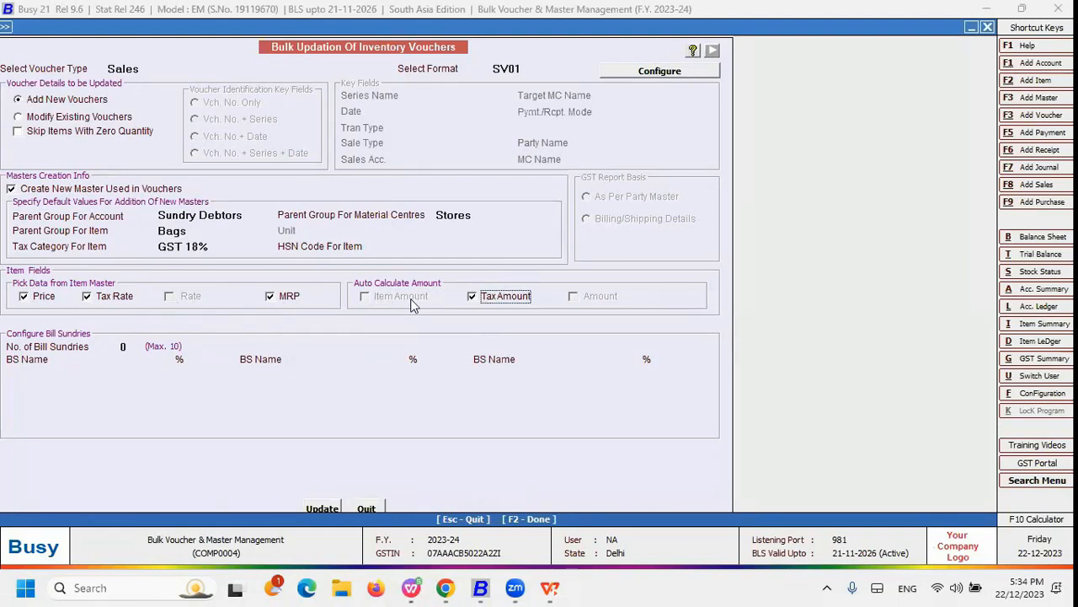
key(F2)
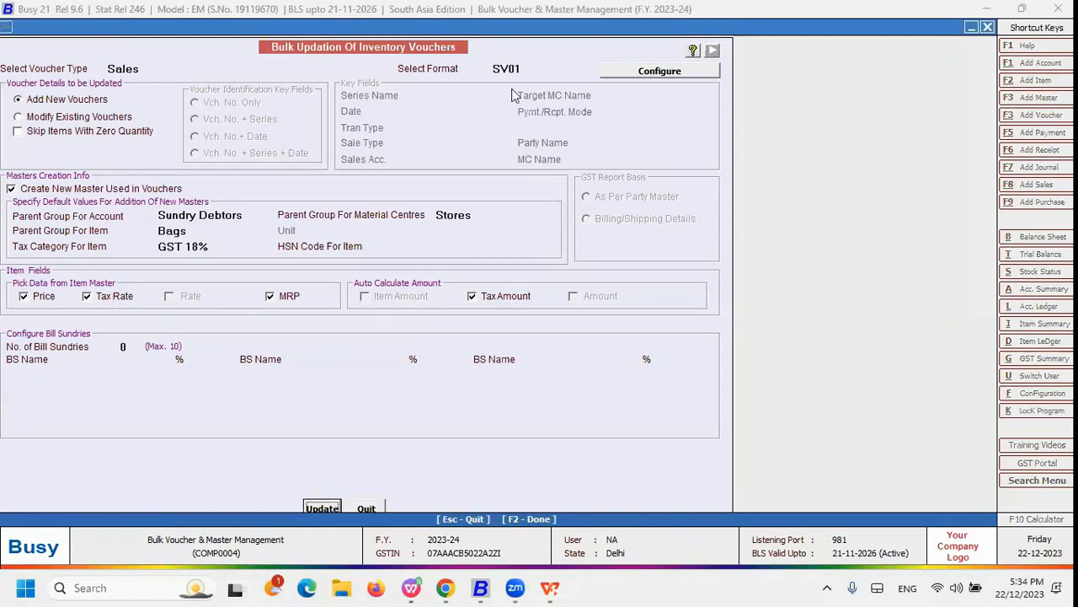
key(Return)
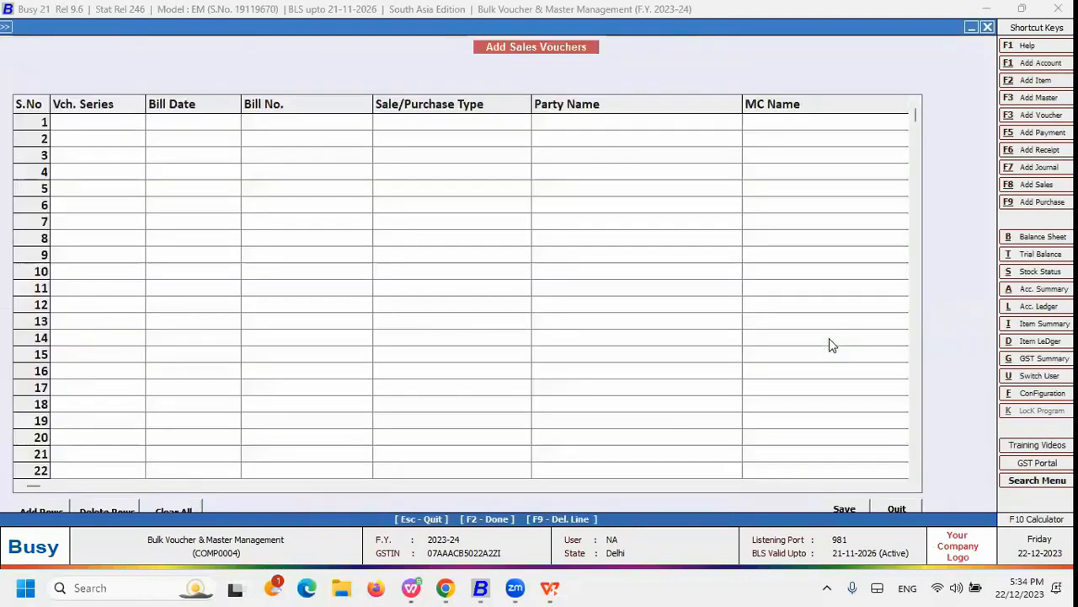
- Switch to the WPS Office spreadsheet and copy all voucher rows of the Sale Voucher sheet, from A2 across to column K
key(alt+Tab)
click(331, 540)
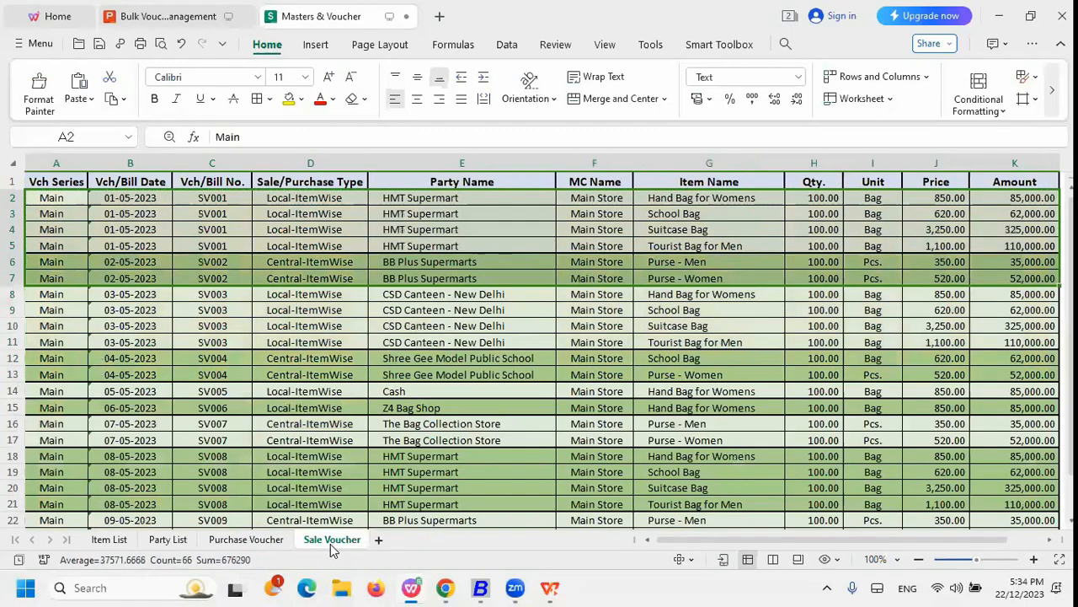
click(53, 199)
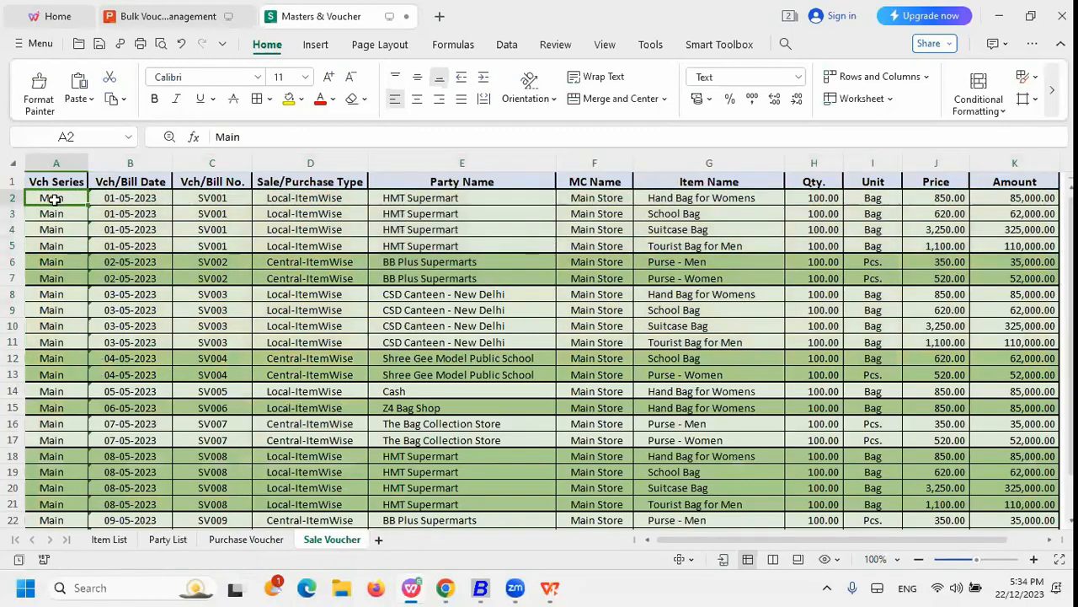
key(shift+Right)
key(shift+Right)
key(shift+Right)
key(shift+Right)
key(shift+Right)
key(shift+Right)
key(shift+Right)
key(shift+Right)
key(shift+Right)
key(shift+Right)
key(shift+Right)
key(shift+Right)
key(shift+Right)
key(shift+Right)
key(shift+Left)
key(shift+Left)
key(shift+Left)
key(shift+Left)
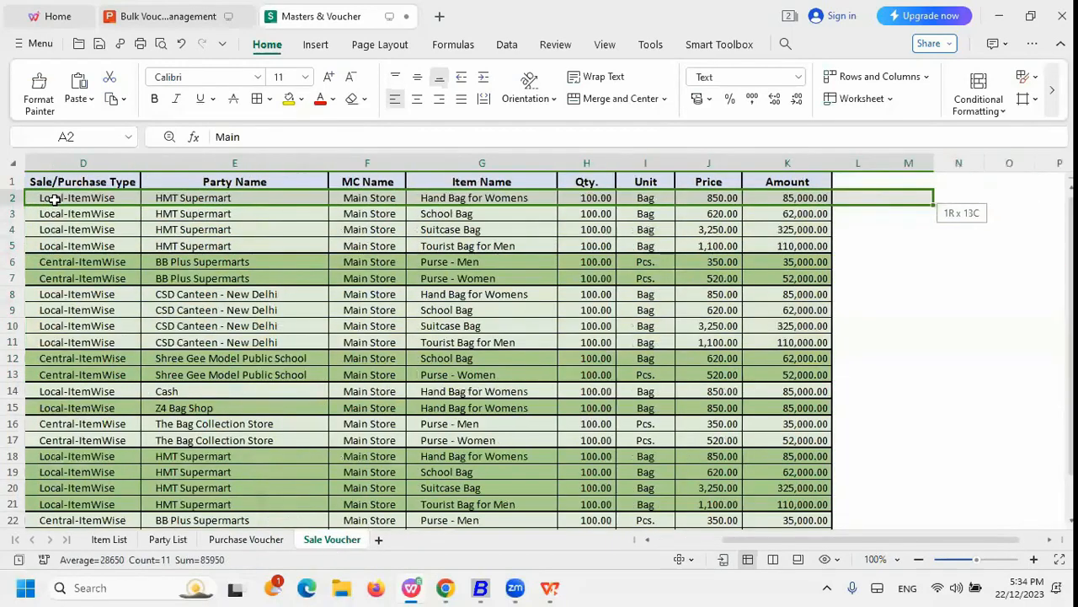
key(ctrl+shift+Down)
key(ctrl+c)
- Switch to Busy, paste the copied rows into the Add Sales Vouchers grid and save the vouchers
key(alt+Tab)
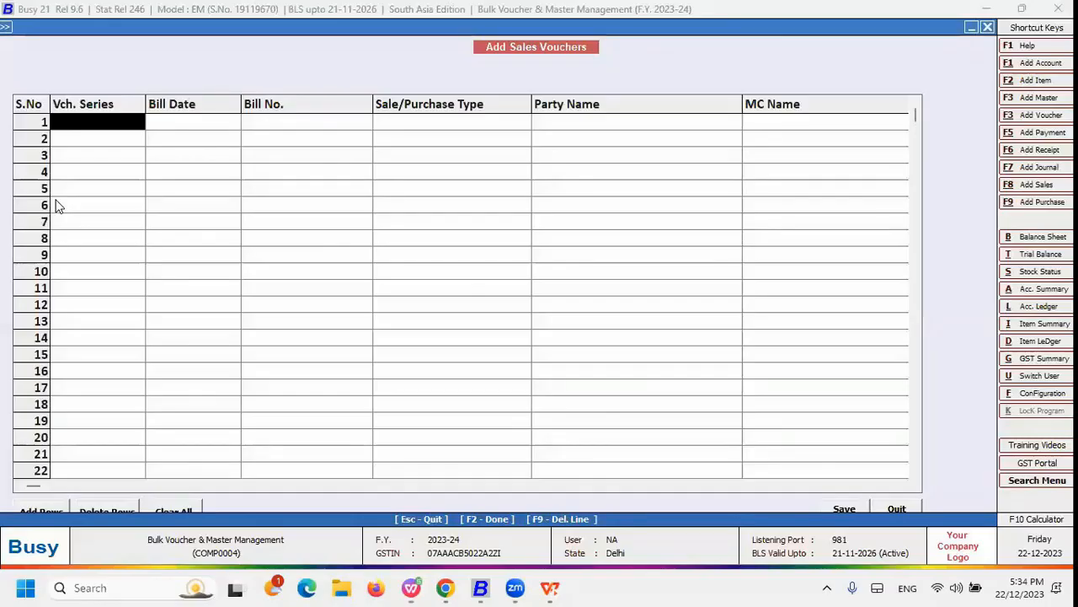
key(ctrl+v)
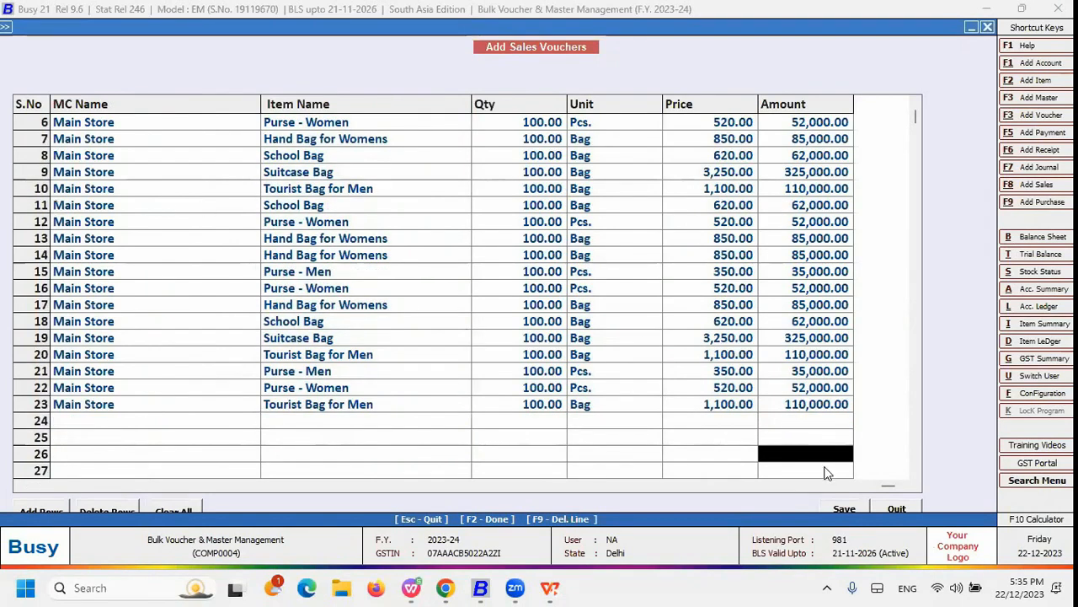
click(867, 509)
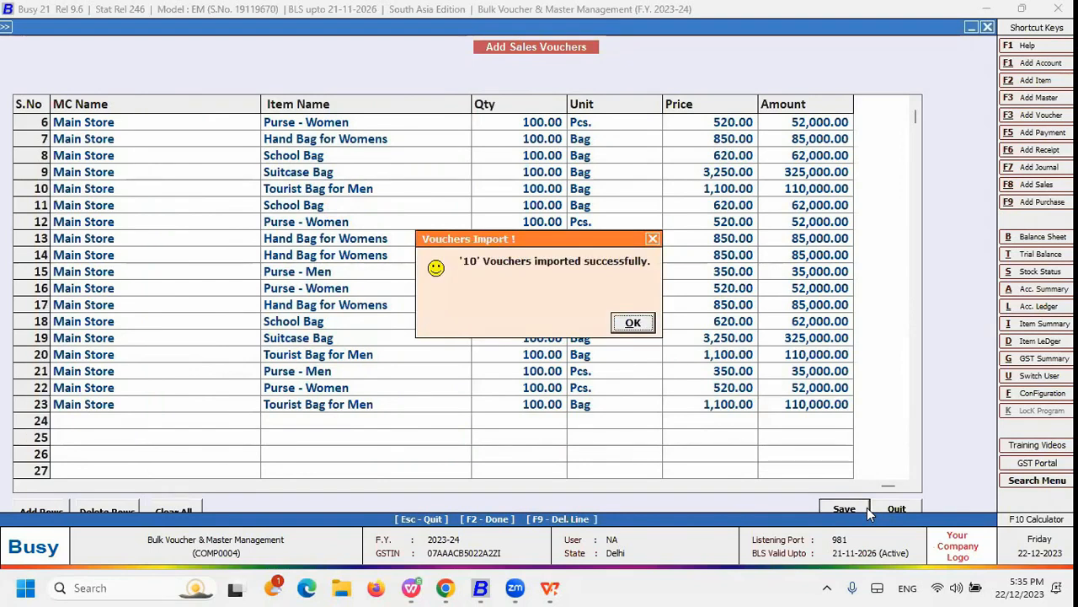
- Acknowledge the finished sales voucher import and exit the bulk updation form
key(Return)
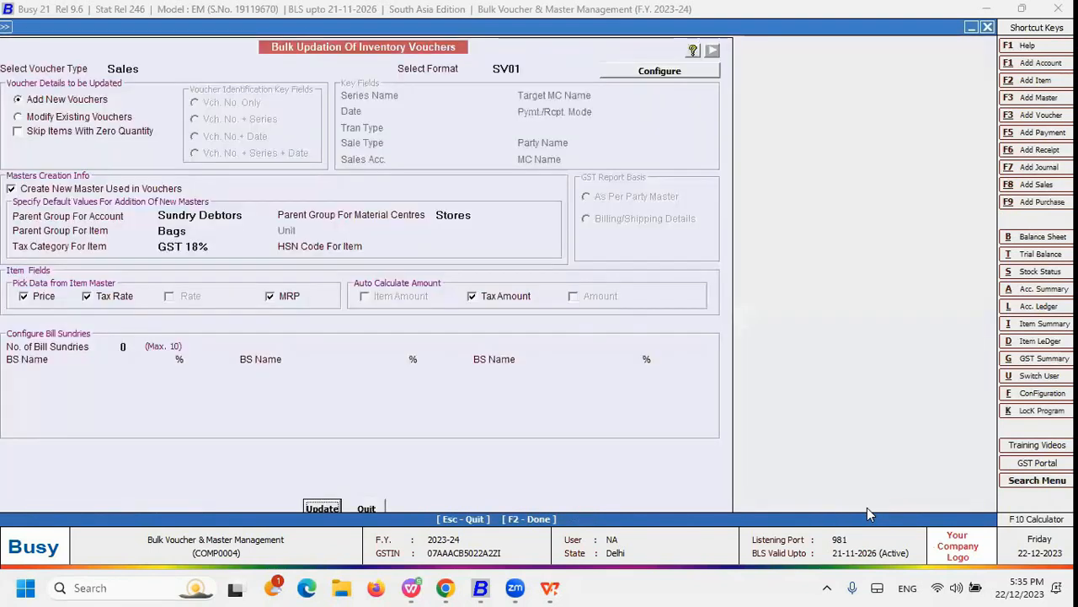
key(Escape)
key(Escape)
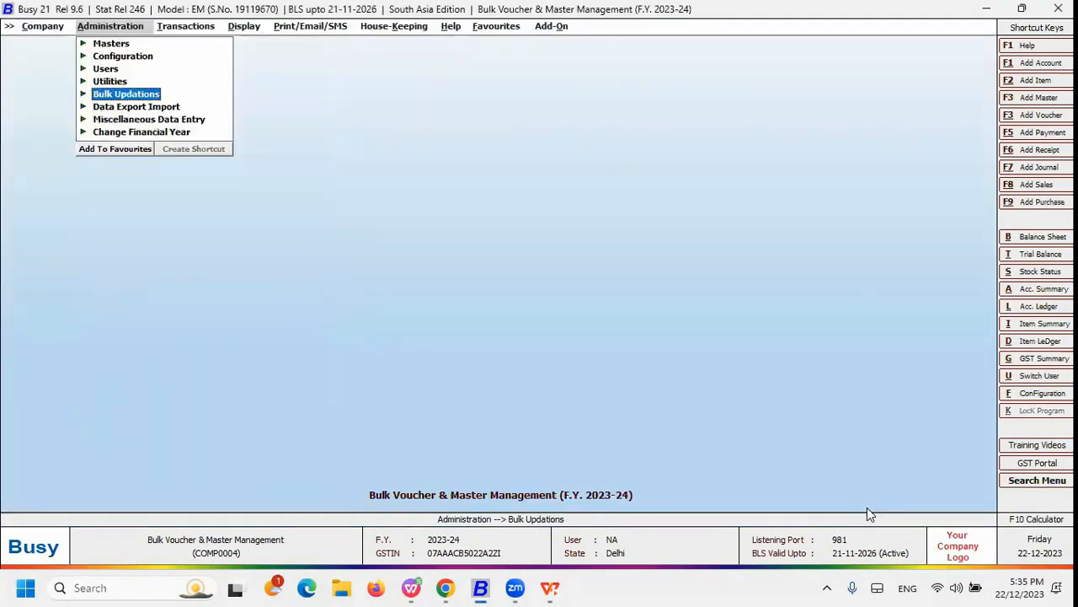
- Open the list of purchase vouchers for the preset period, 1-4-2023 to 10-5-2023
key(Right)
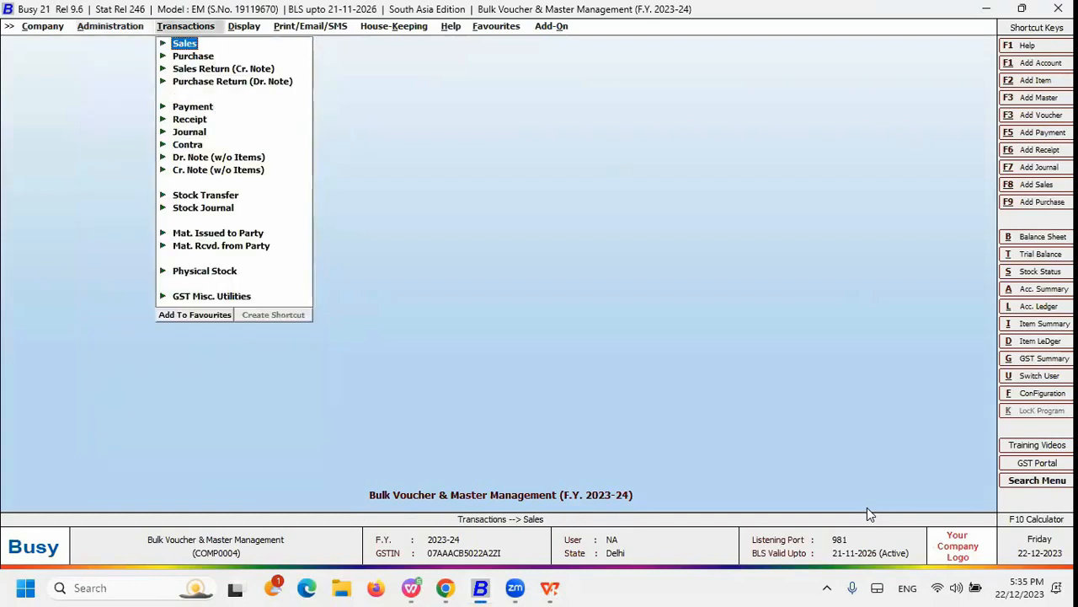
key(Down)
key(Return)
key(Down)
key(Down)
key(Return)
key(Return)
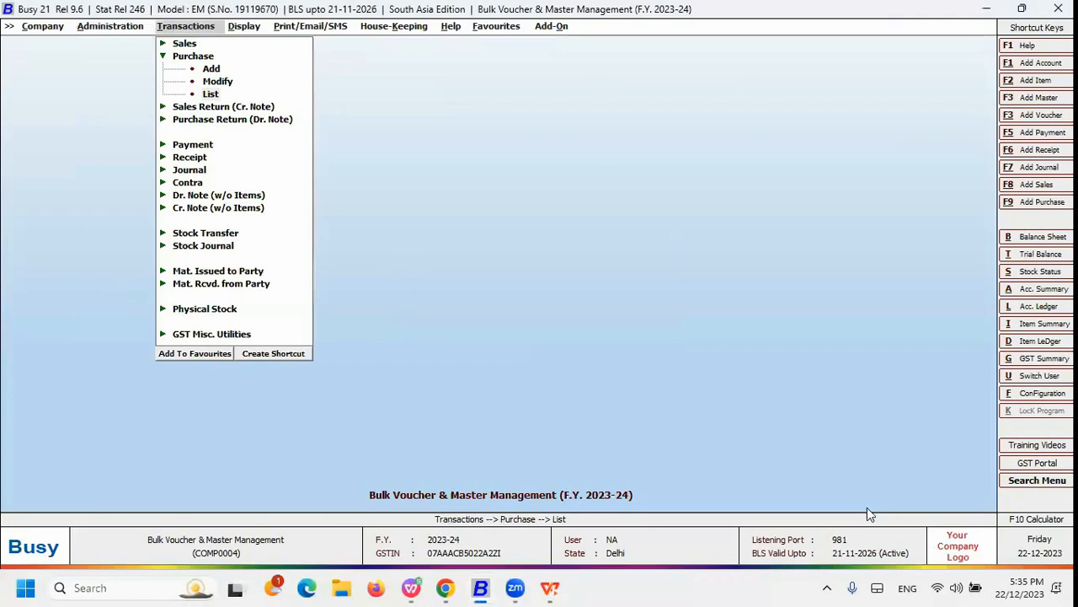
key(F2)
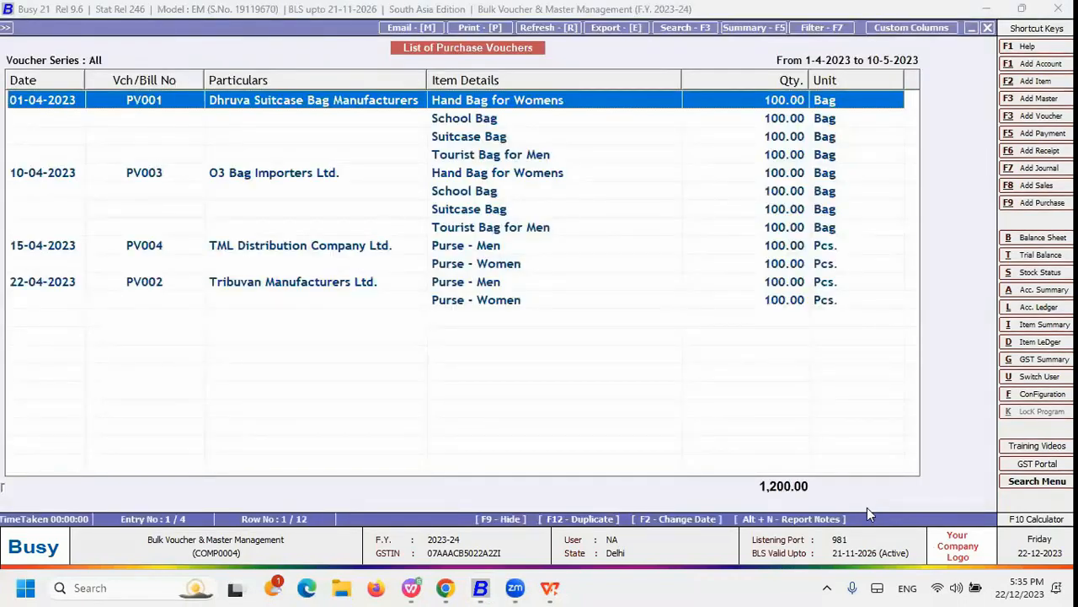
- Highlight the rows of the purchase voucher list to review the imported vouchers and their items
key(shift+Down)
key(shift+Down)
key(shift+Down)
key(shift+Down)
key(shift+Down)
key(shift+Down)
key(shift+Down)
key(shift+Down)
key(shift+Down)
key(shift+Down)
key(shift+Down)
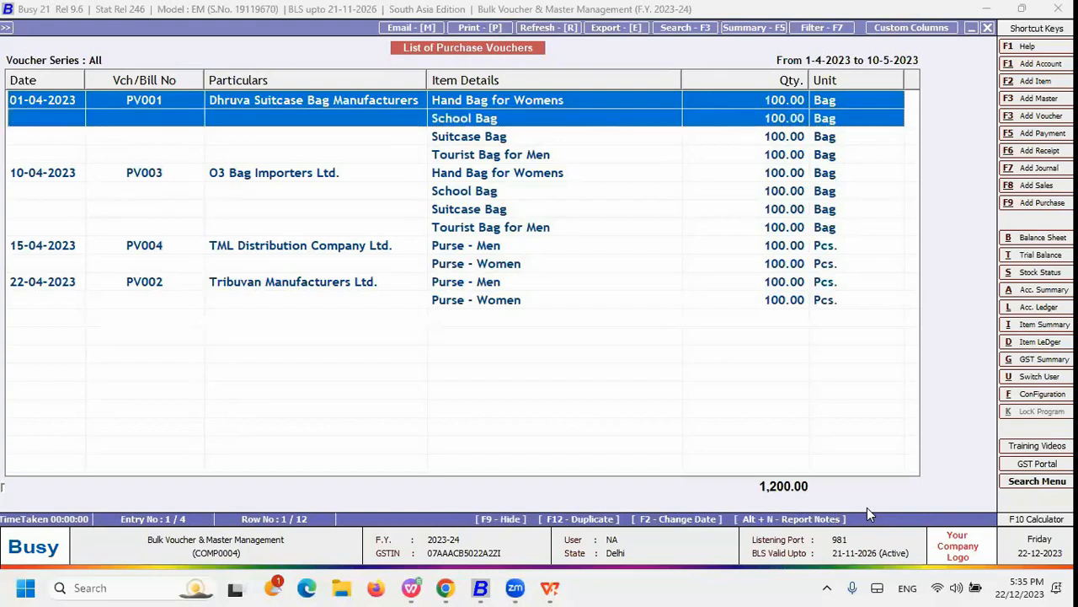
key(shift+Up)
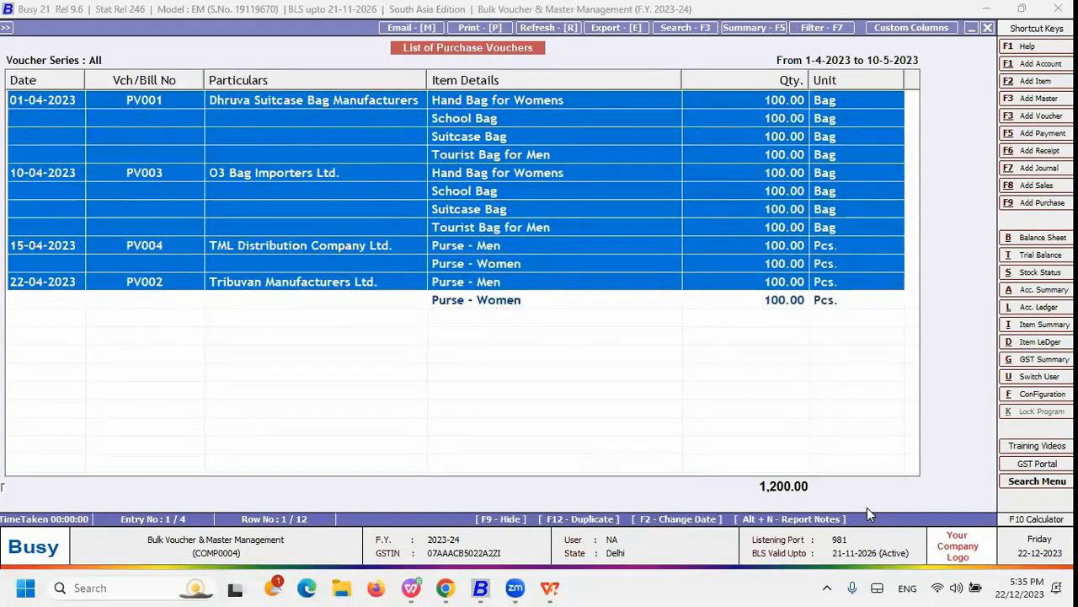
key(shift+Down)
- Open the 22-04-2023 purchase voucher of Tribuvan Manufacturers Ltd., check its party, items, quantity and bill sundry area, and exit the list without changes
key(Up)
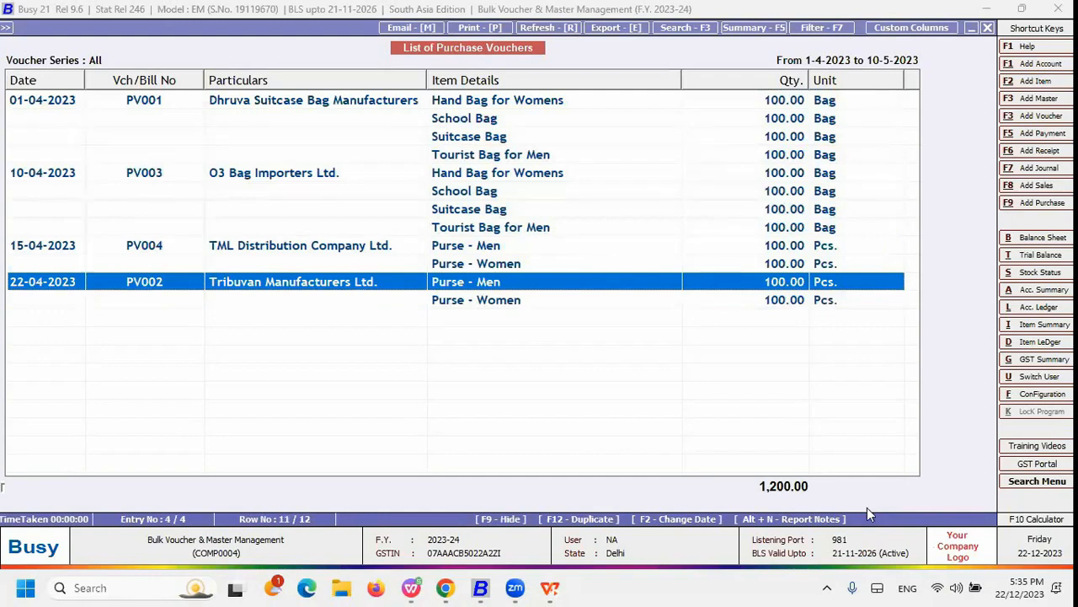
key(Return)
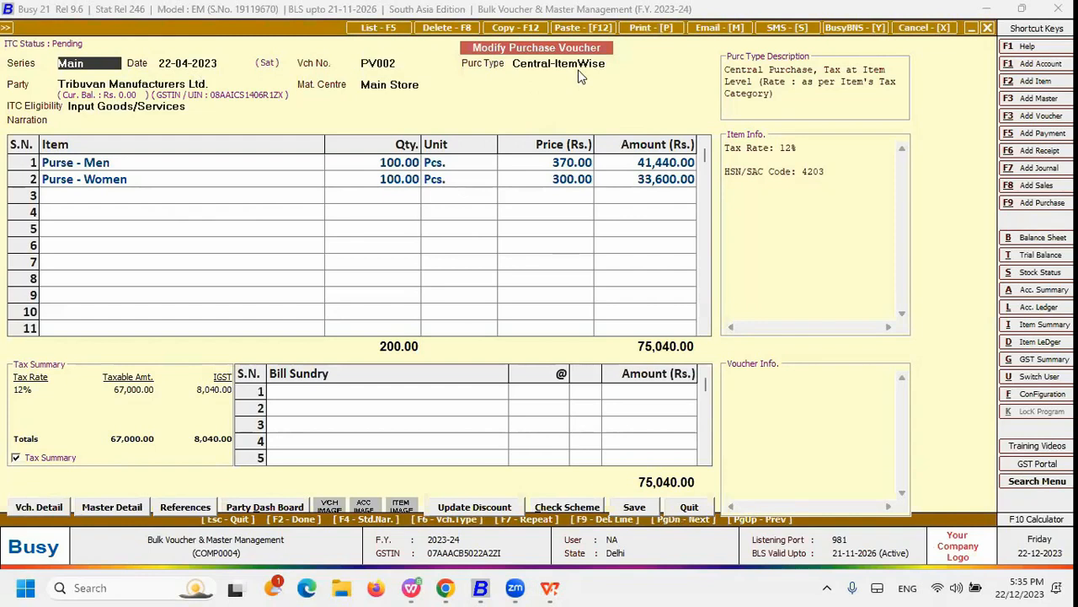
click(131, 158)
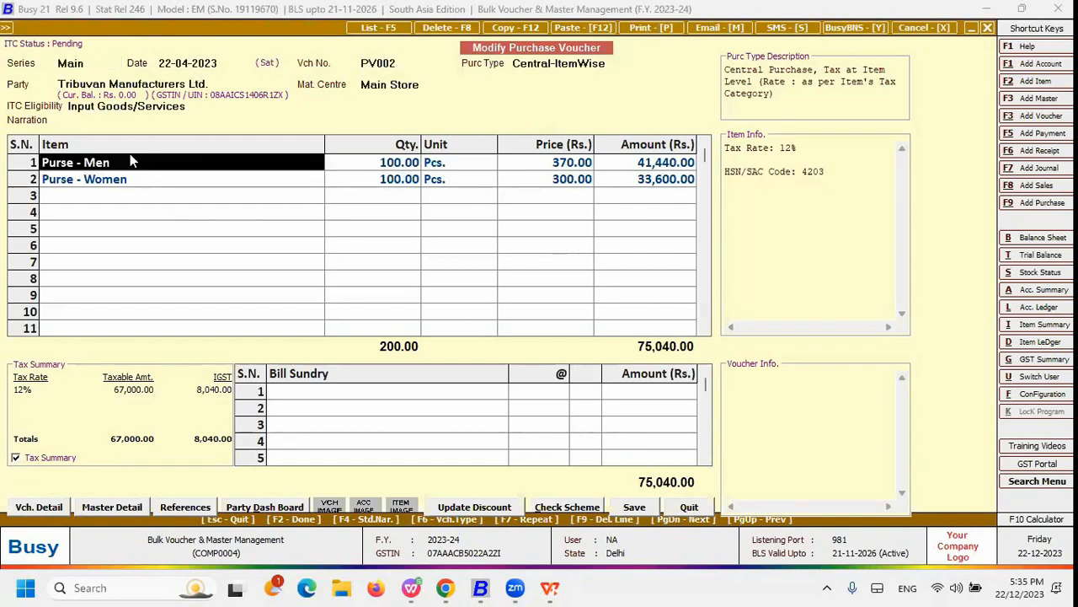
click(107, 84)
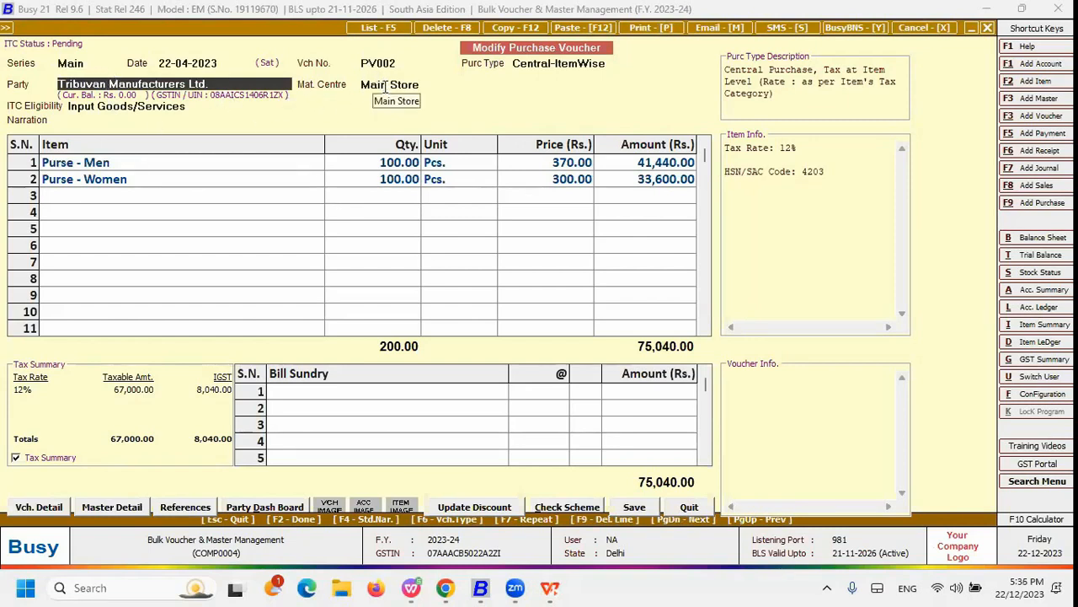
click(81, 165)
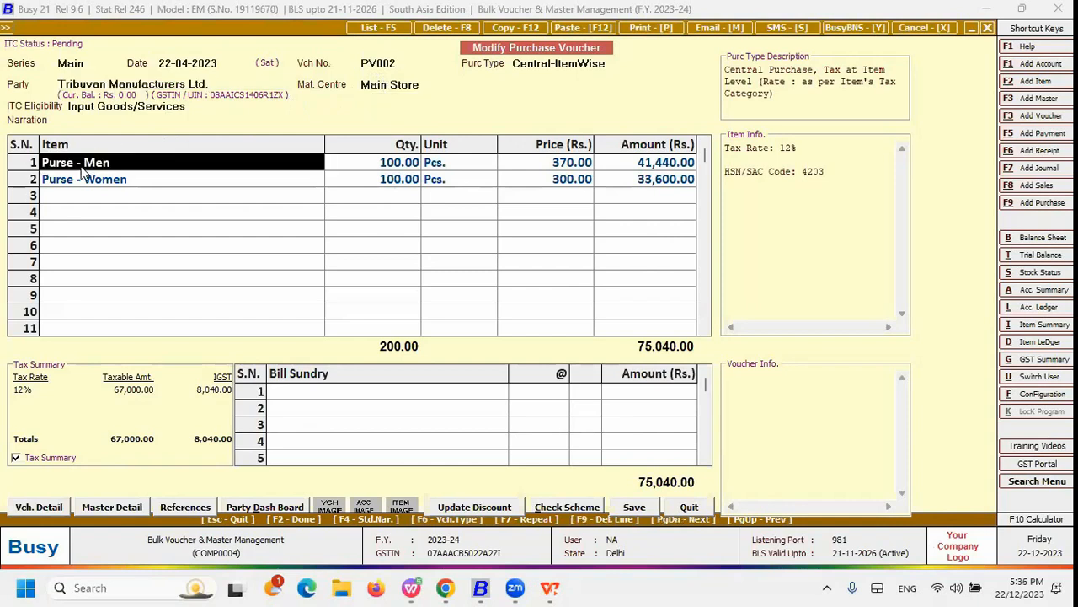
click(410, 167)
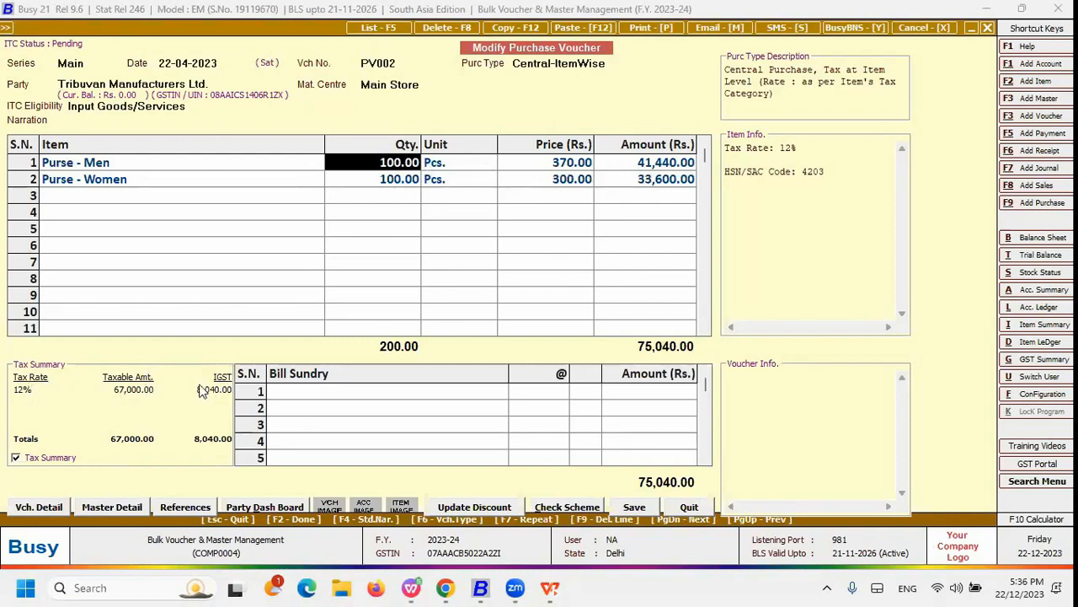
click(376, 391)
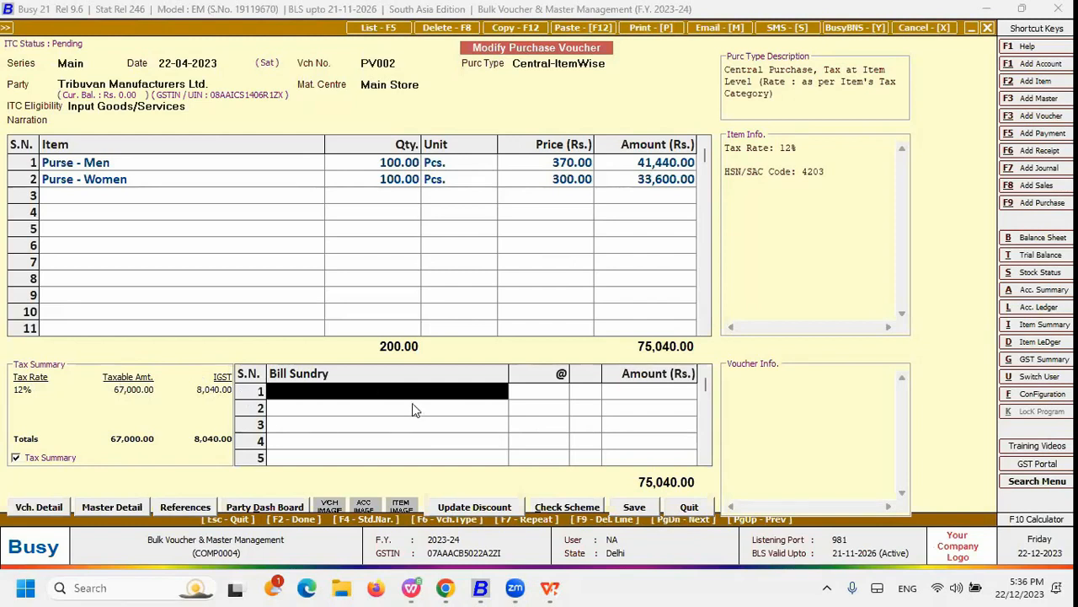
key(Escape)
key(Escape)
key(Escape)
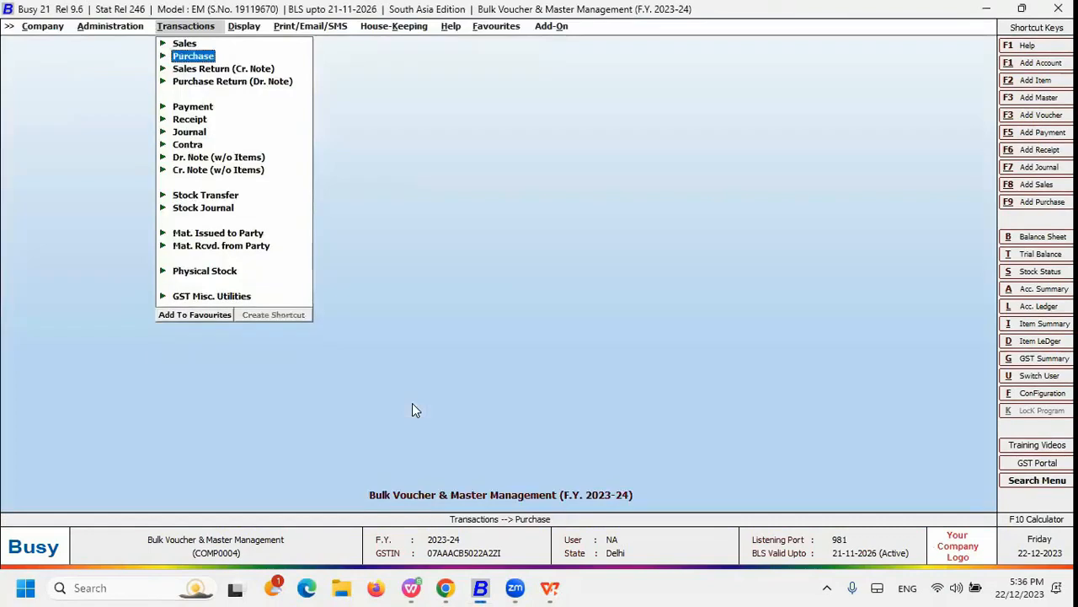
- Reopen Bulk Voucher Creation / Modification for Sales vouchers with the SV01 format
key(Left)
key(Right)
key(Down)
key(Down)
key(Down)
key(Down)
key(Down)
key(Down)
key(Down)
key(Down)
key(Down)
key(Down)
key(Down)
key(Down)
key(Down)
key(Down)
key(Up)
key(Return)
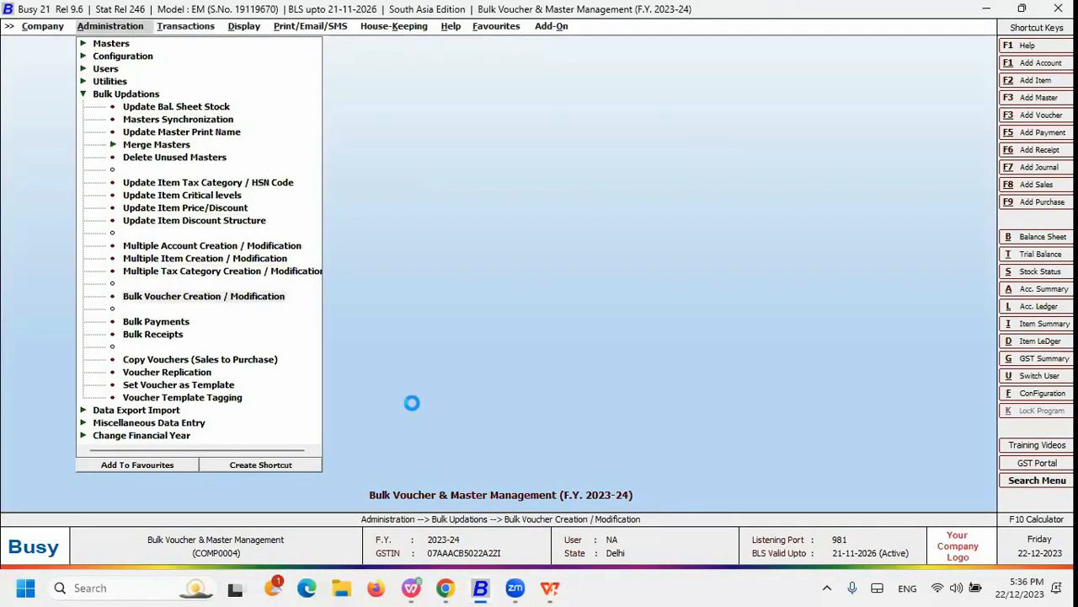
key(Return)
key(Return)
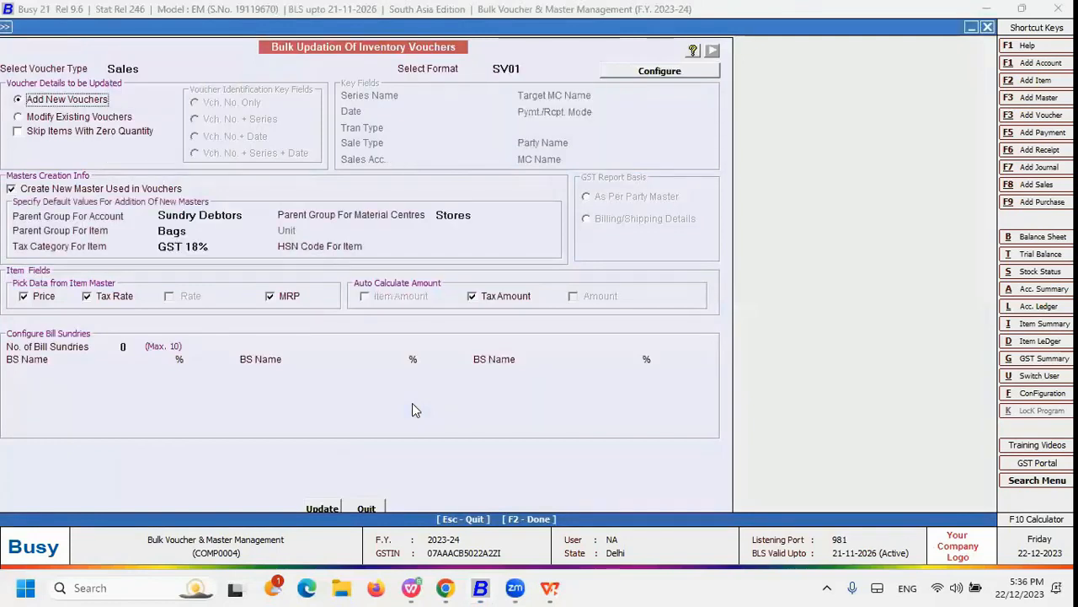
- Set the number of bill sundries to 1, choose Freight & Forwarding Charges, and leave the form without updating
click(131, 346)
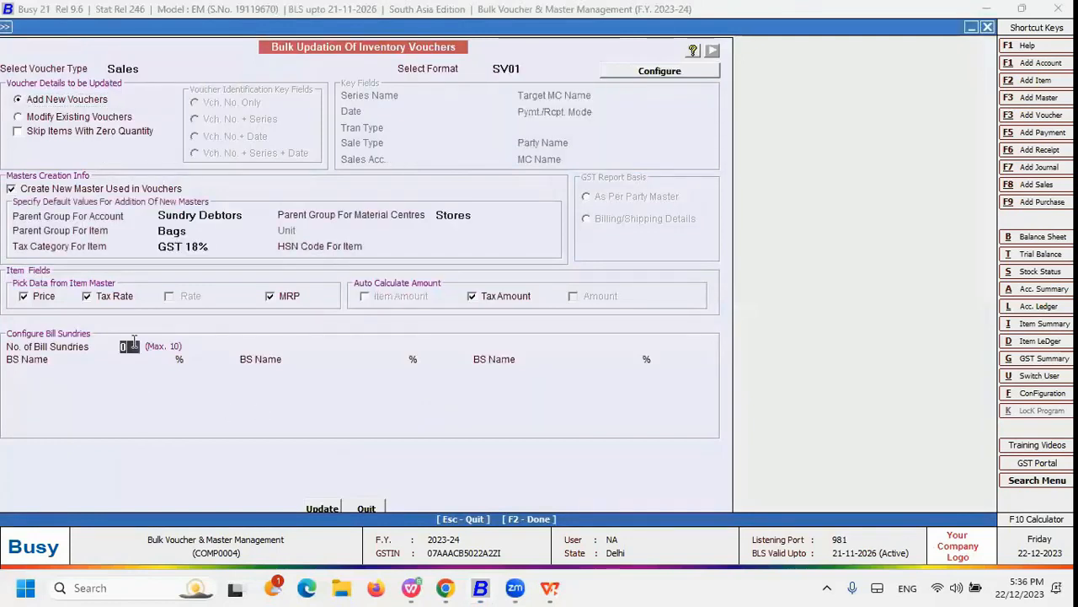
text(1)
key(Return)
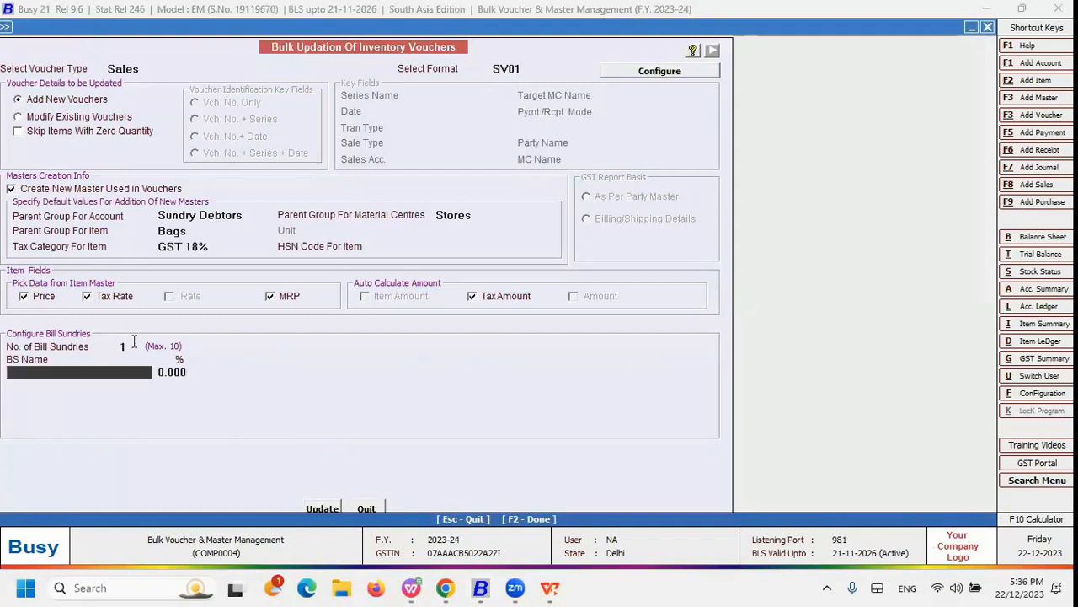
text(fr)
key(Return)
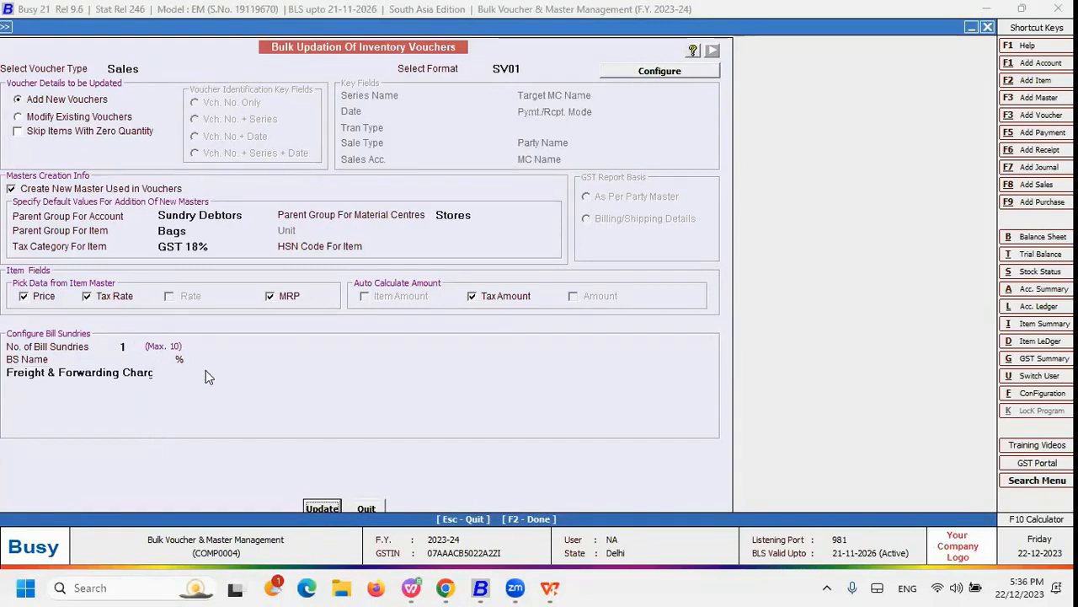
click(130, 346)
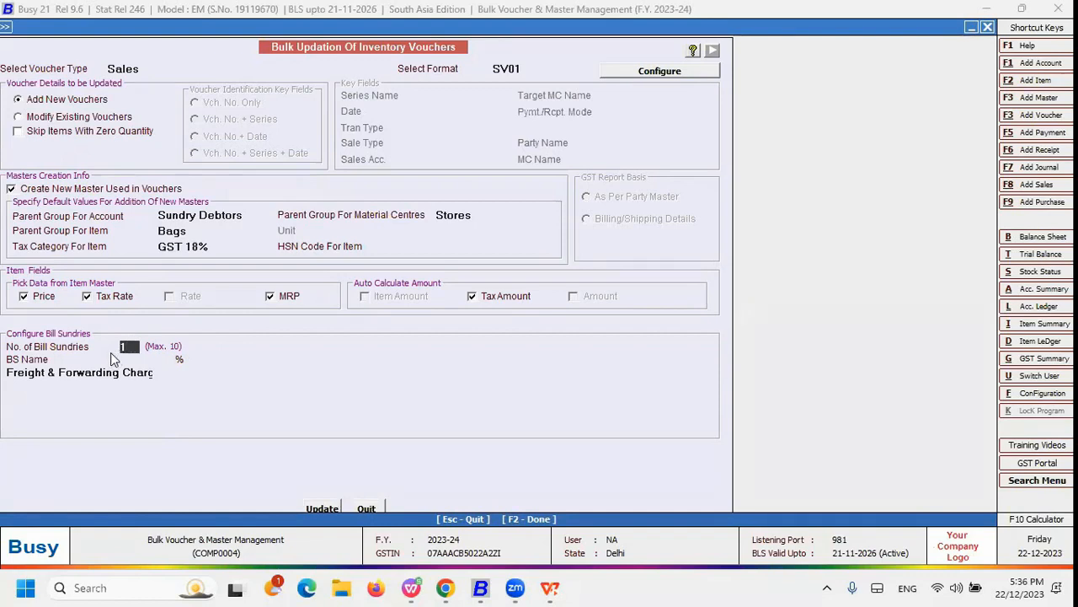
key(Escape)
key(Escape)
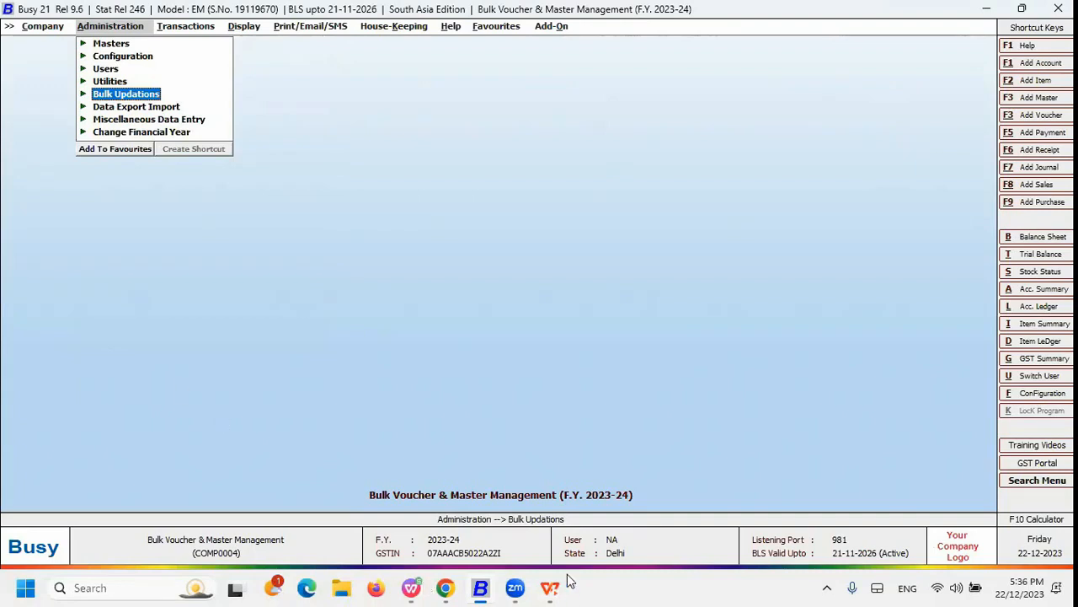
- Switch to the bulk voucher management presentation in WPS Office and resume its slide show
mouse_move(446, 587)
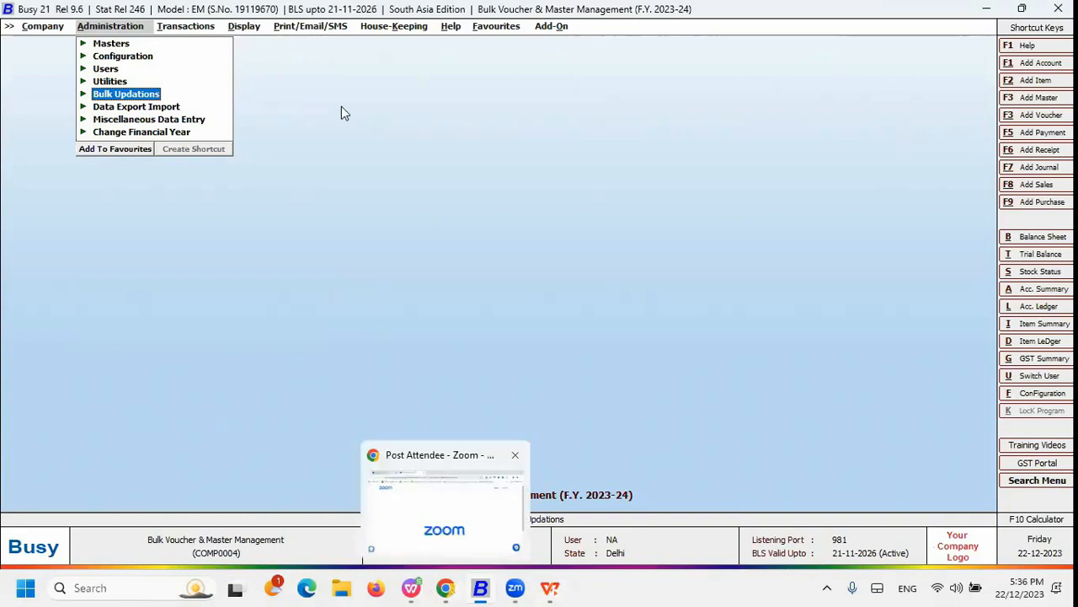
click(240, 27)
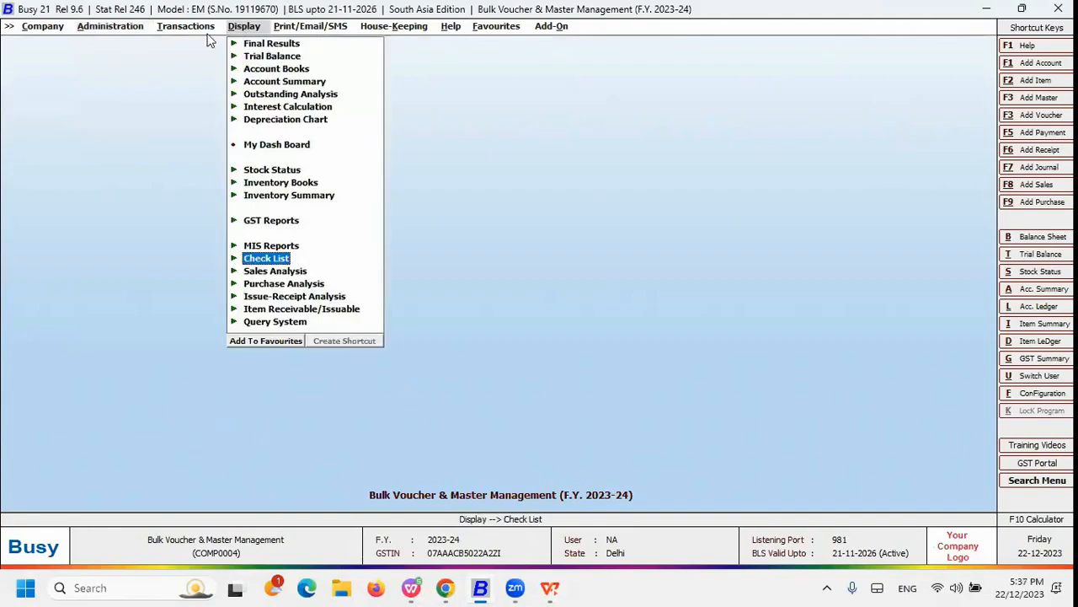
click(447, 587)
click(404, 587)
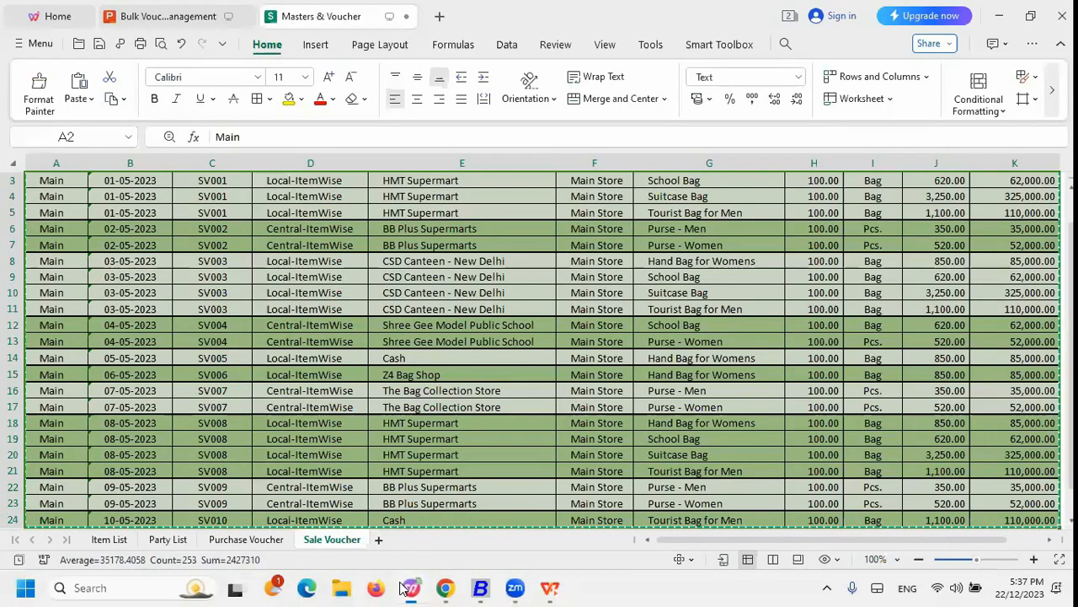
click(199, 16)
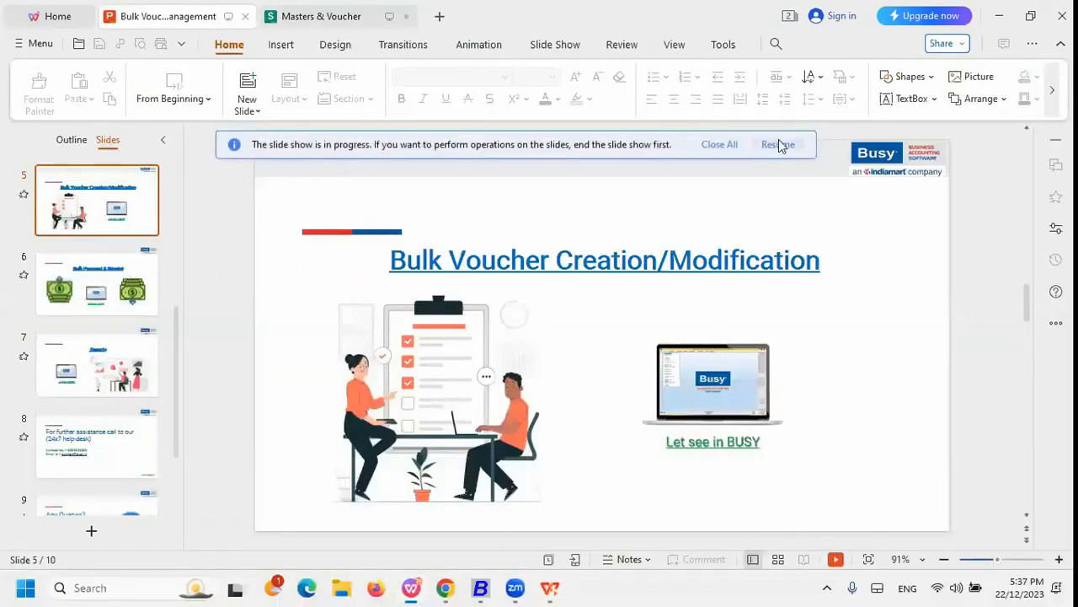
click(778, 144)
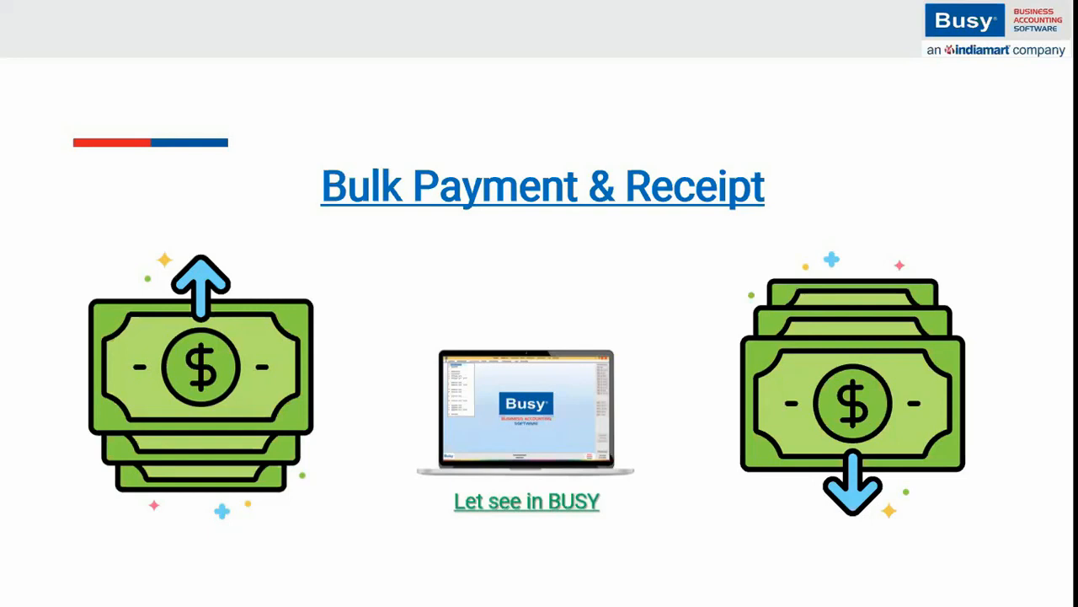
- Leave the slide show by way of the desktop and switch back to Busy
key(super)
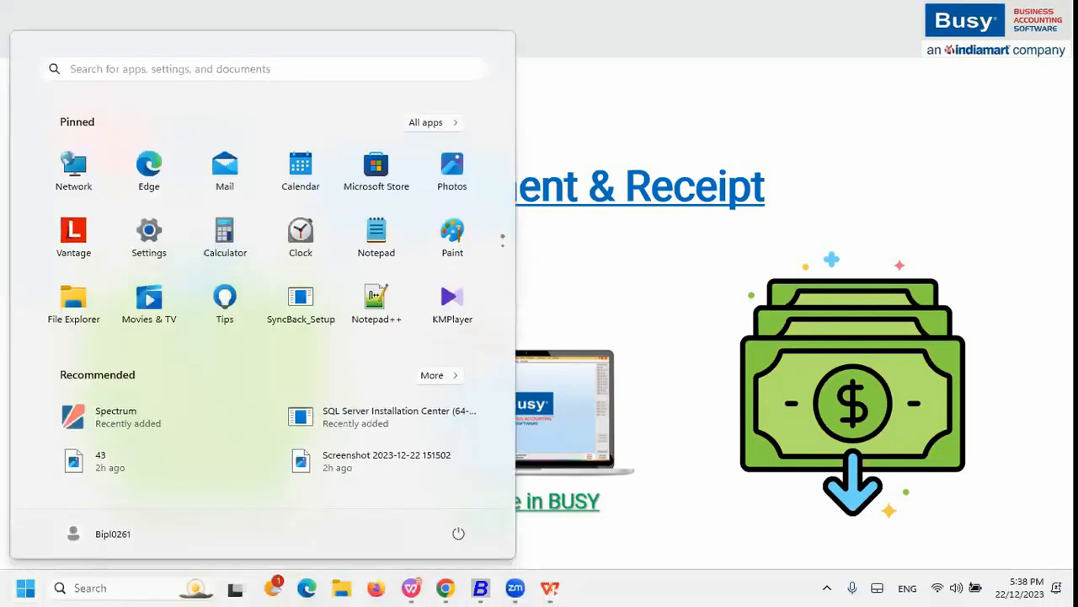
click(693, 298)
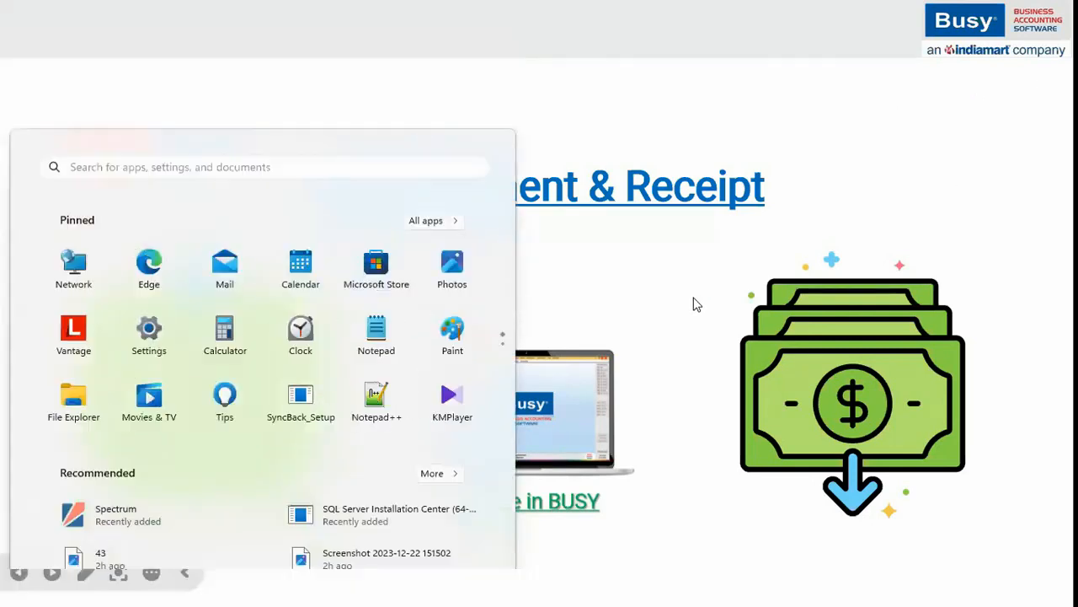
key(super+d)
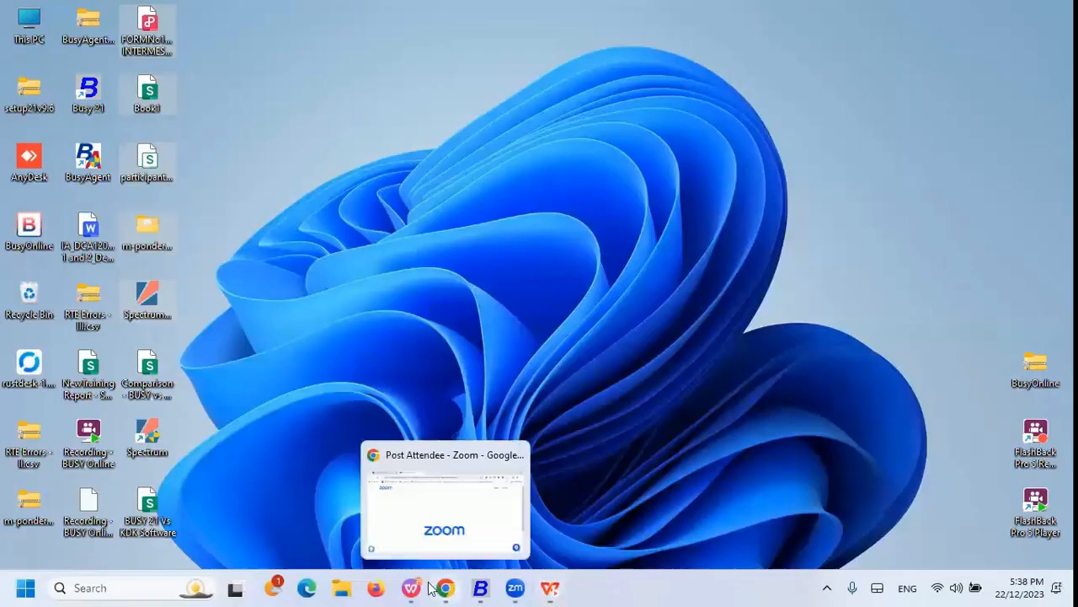
click(445, 587)
click(482, 587)
- Open the Bulk Payments utility from the bulk updations in Administration
key(Left)
key(Left)
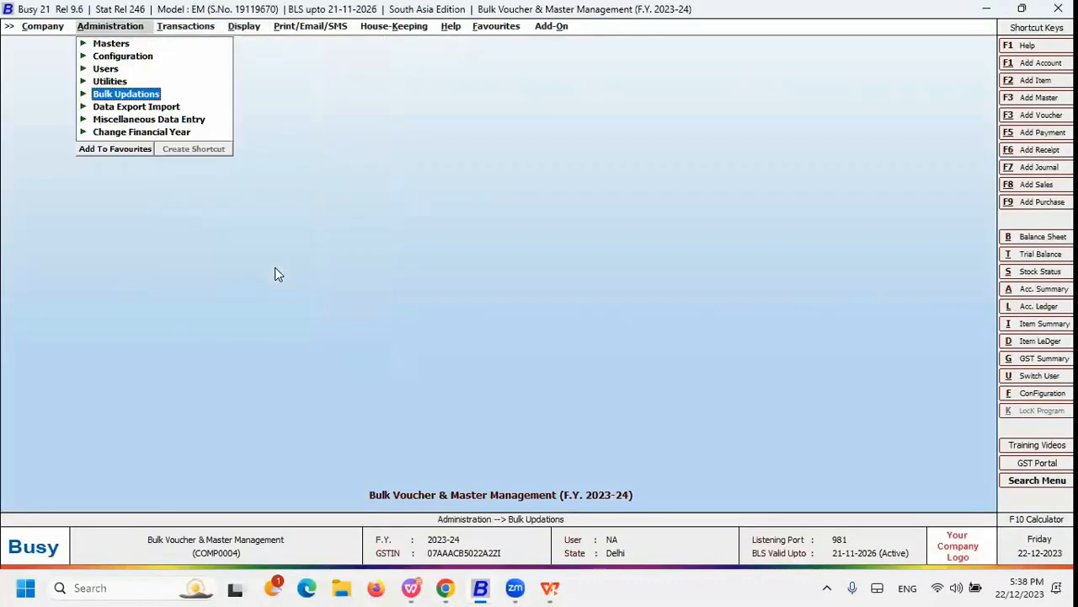
key(Return)
key(Down)
key(Down)
key(Down)
key(Down)
key(Down)
key(Down)
key(Down)
key(Down)
key(Down)
key(Down)
key(Down)
key(Down)
key(Down)
key(Down)
key(Down)
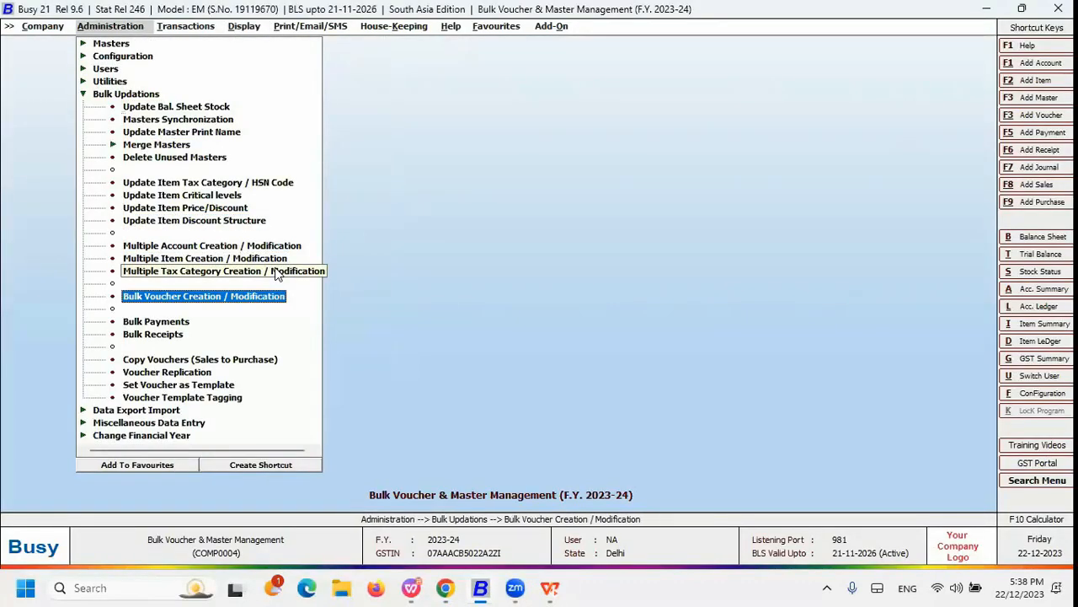
key(Down)
key(Down)
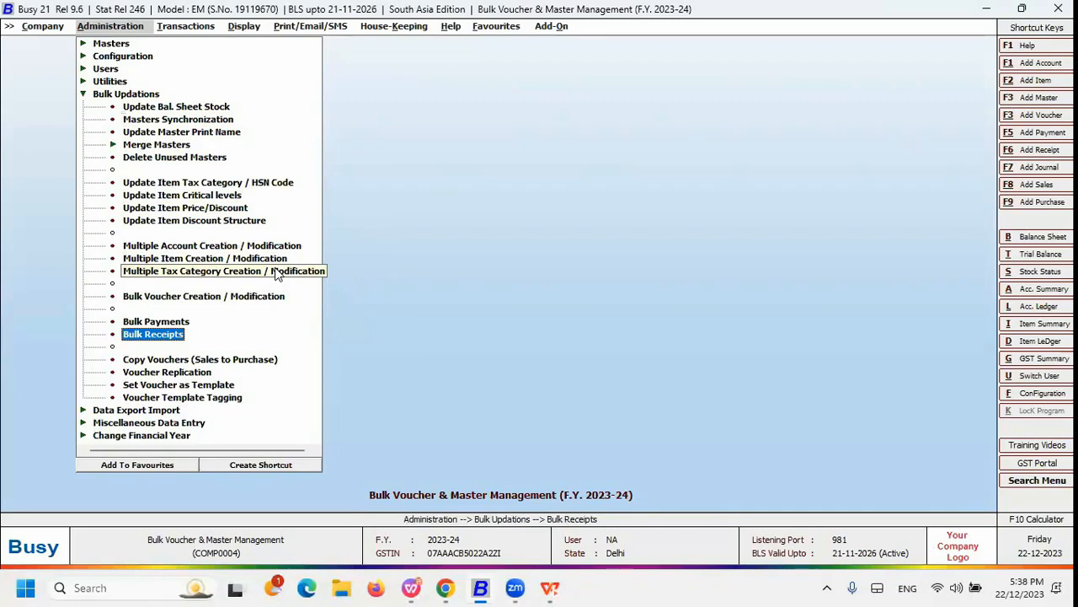
key(Up)
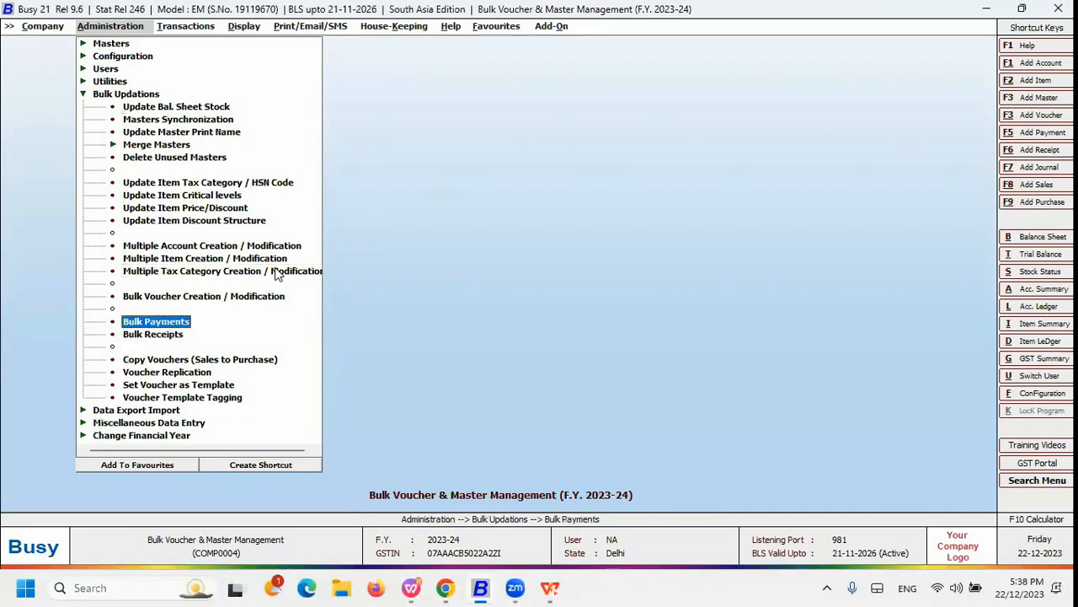
key(Return)
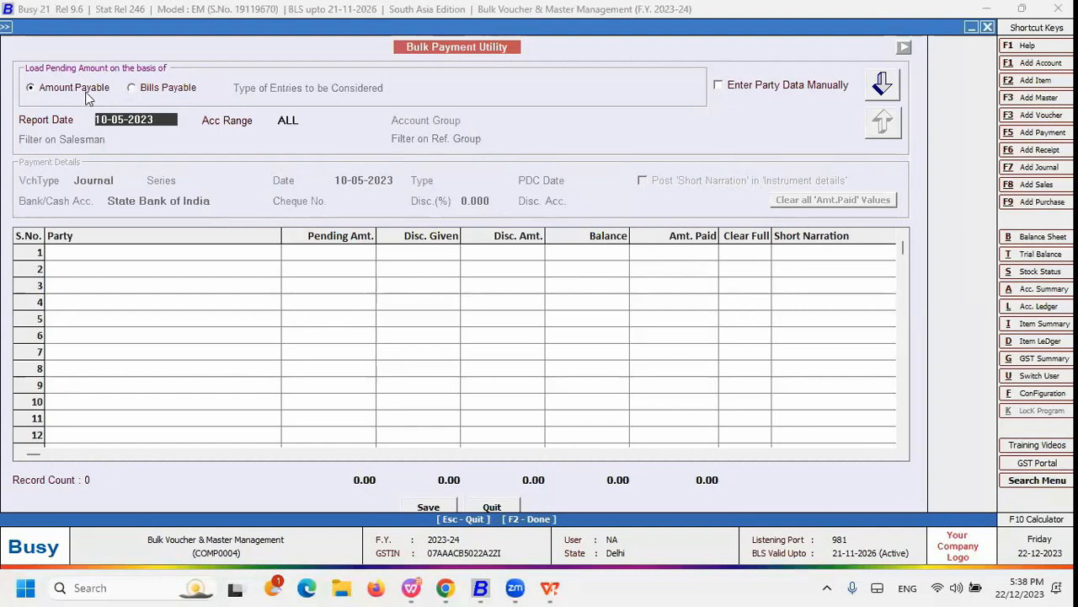
- Set pending amounts to load on the basis of Bills Payable
click(142, 90)
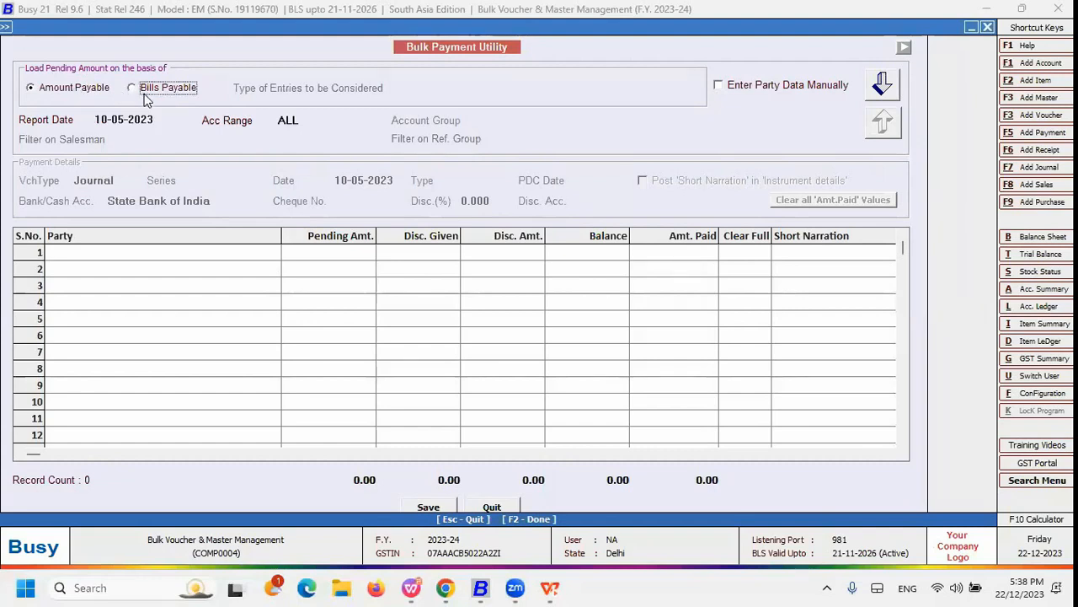
click(79, 93)
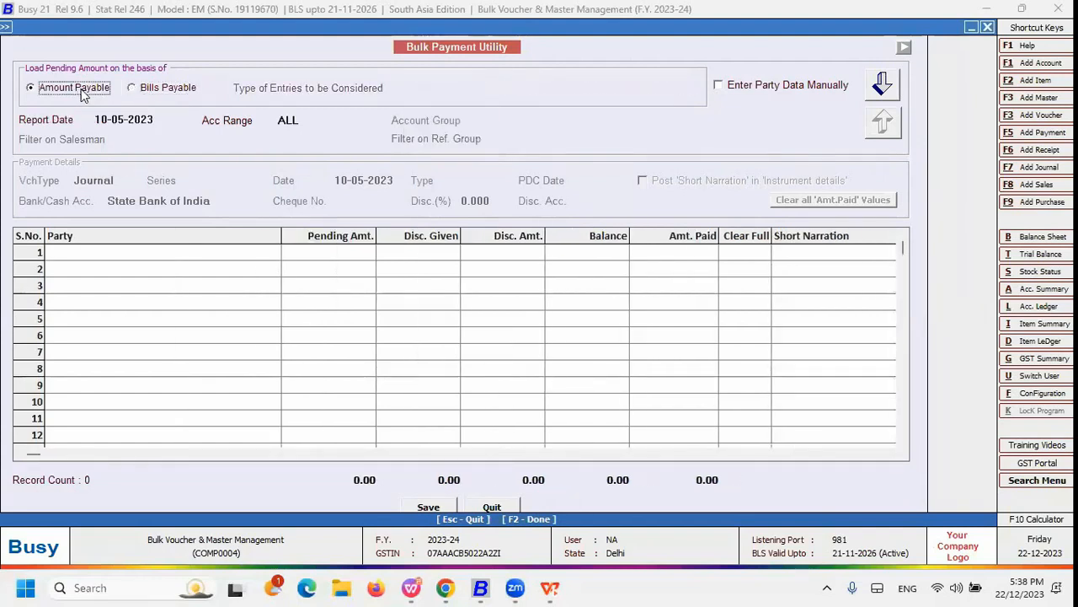
click(145, 91)
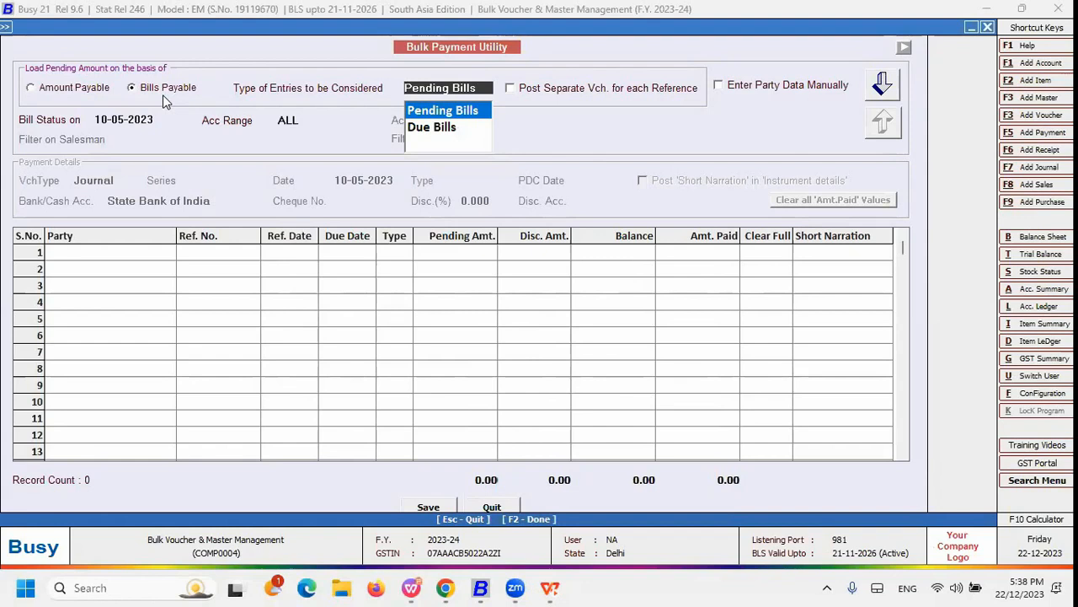
- Check the Bill-by-bill Details option in the Accounts features configuration and return to the Bulk Payment Utility
key(alt+f)
double_click(143, 75)
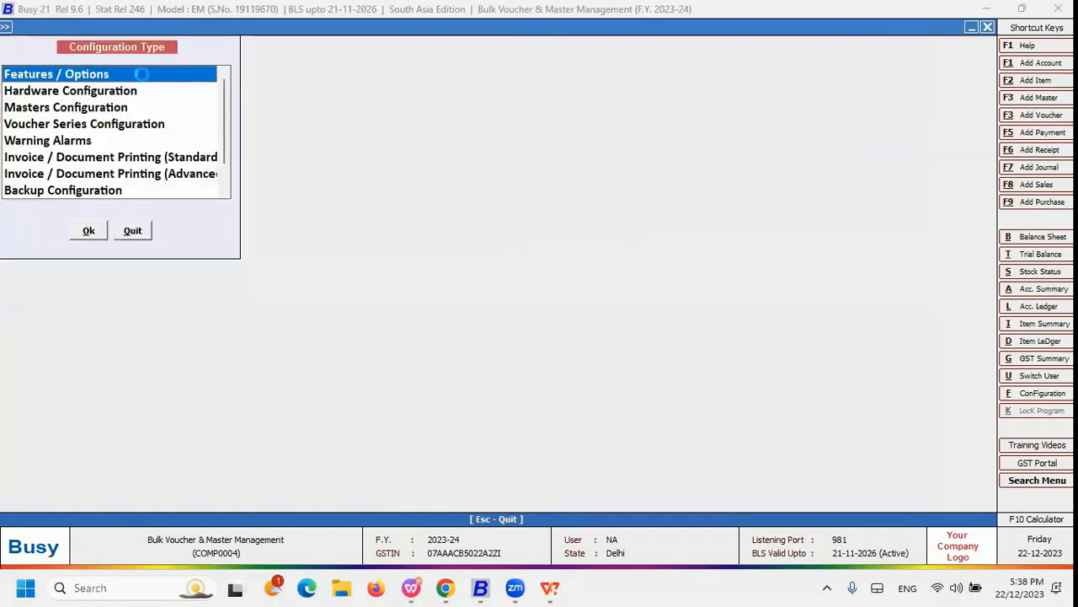
click(87, 190)
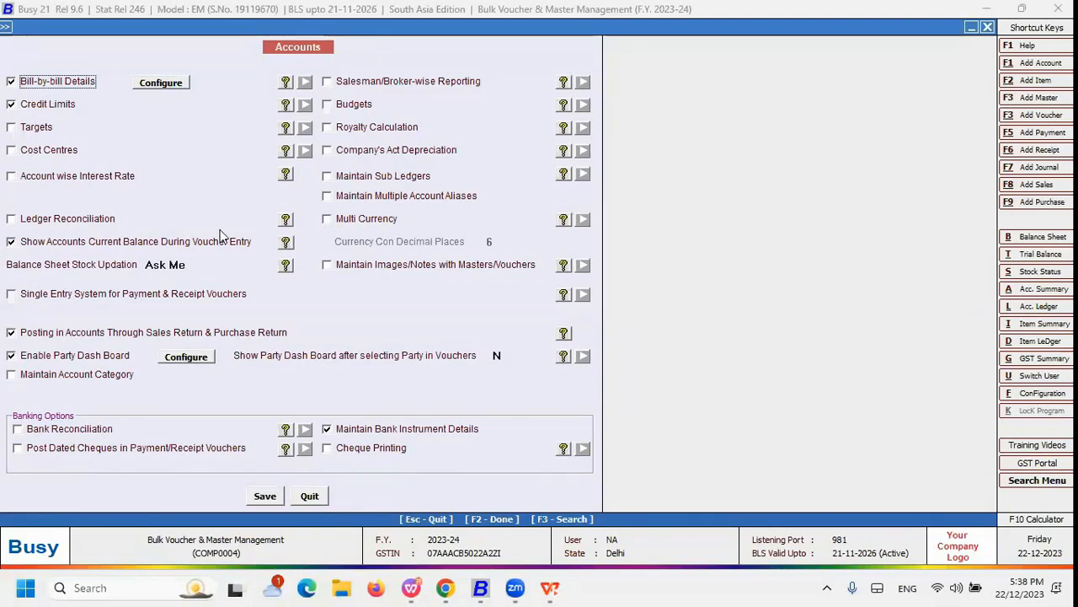
key(Escape)
key(Escape)
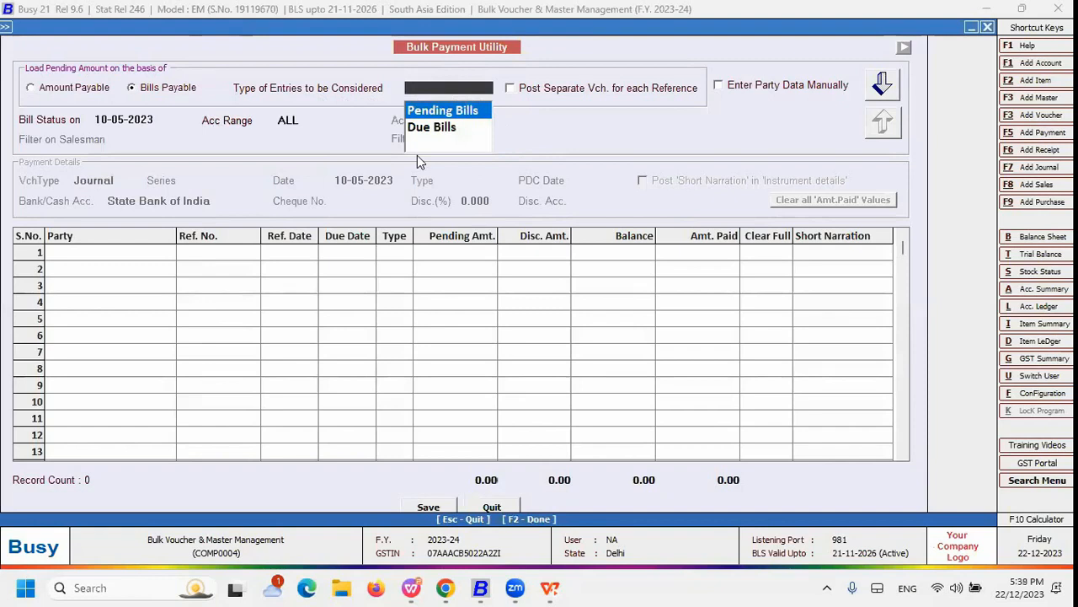
- Choose the Amount Payable basis, enable manual party data entry, and proceed to the payment details
click(75, 94)
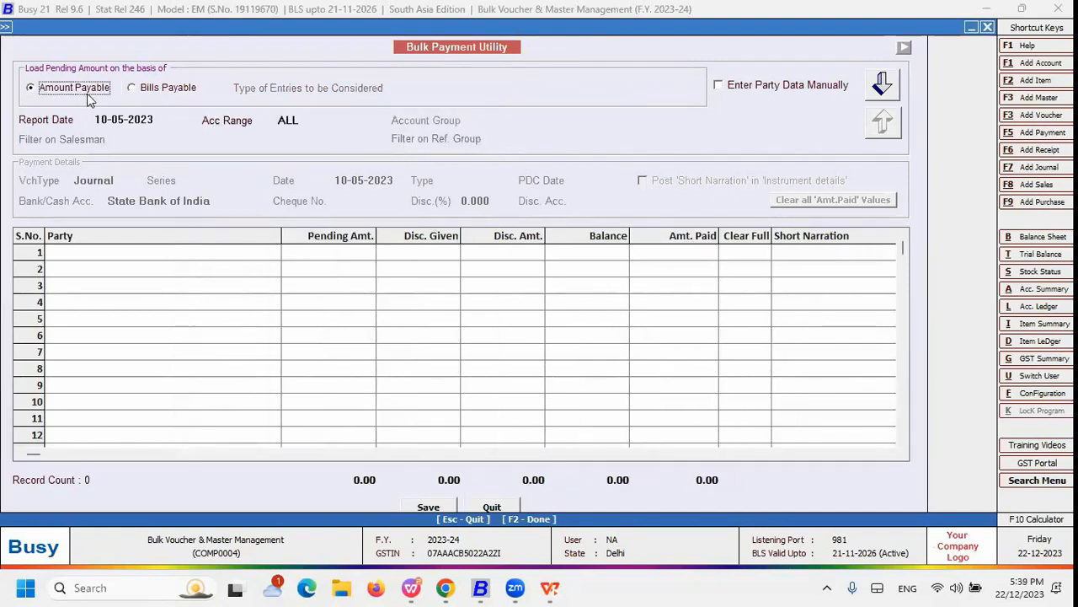
click(789, 85)
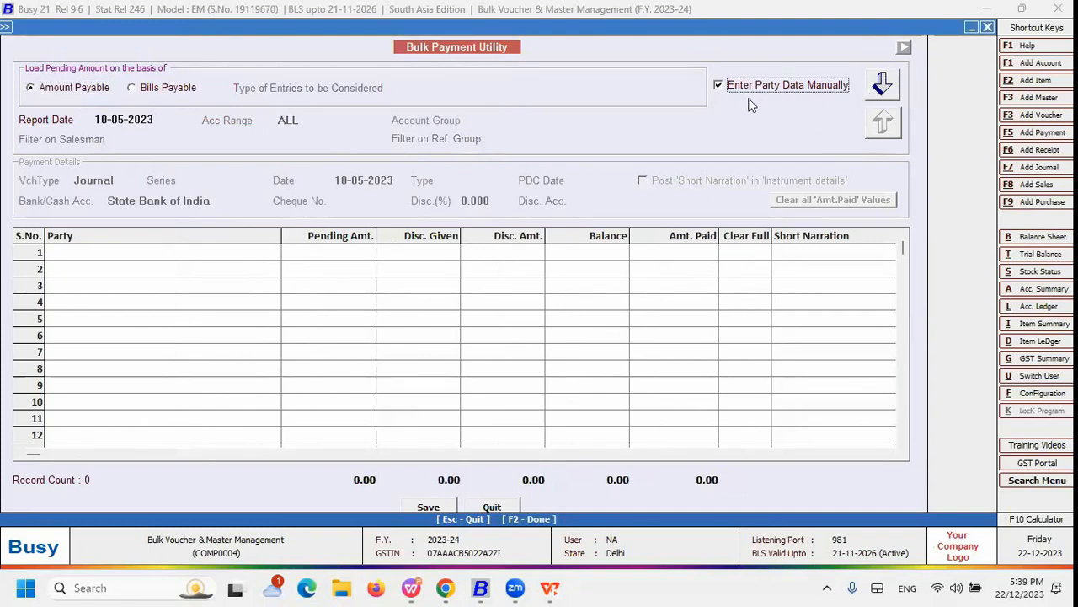
click(882, 84)
- Set the voucher type to Payment and the series to Main in the payment details
key(Down)
key(Return)
key(Return)
key(Return)
key(Return)
key(Return)
key(Return)
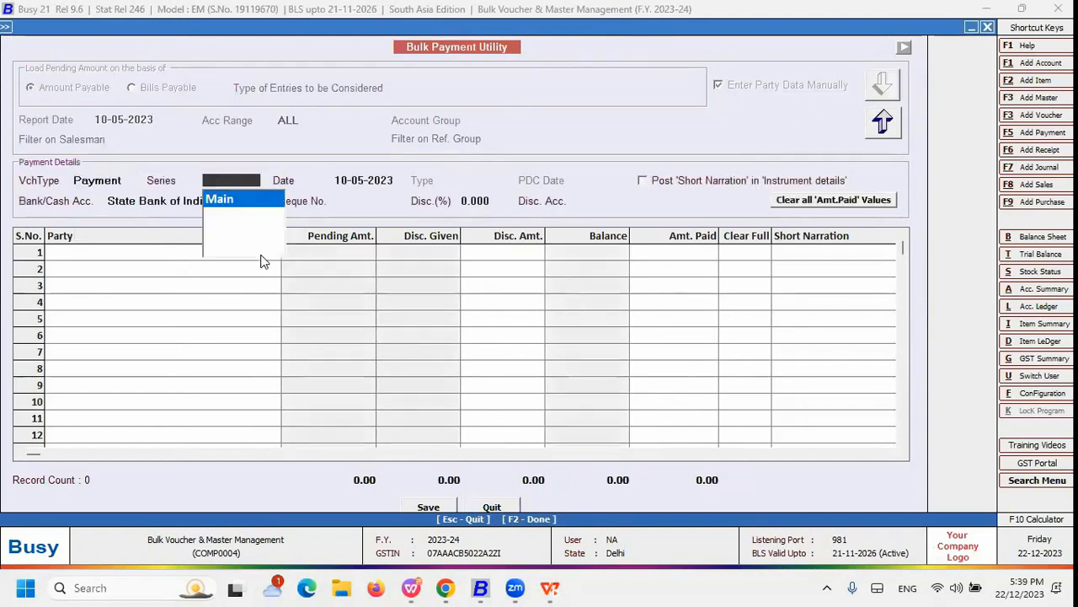
key(Return)
- Add HMT Supermart manually as the first party in the payment grid
key(Down)
text(h)
key(Return)
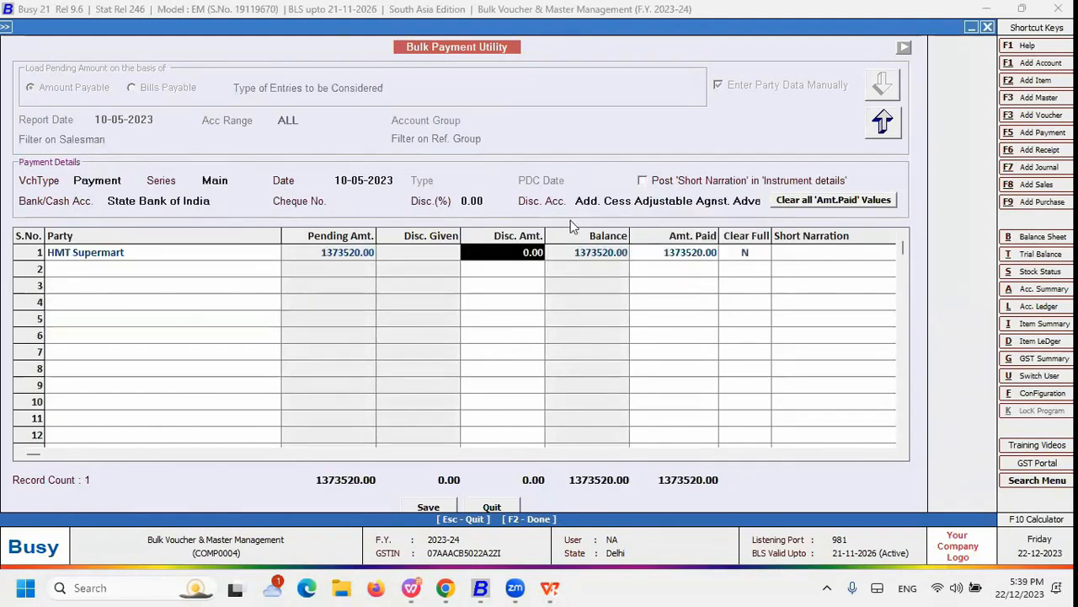
- Clear the manually entered party data and turn off manual party data entry
click(884, 135)
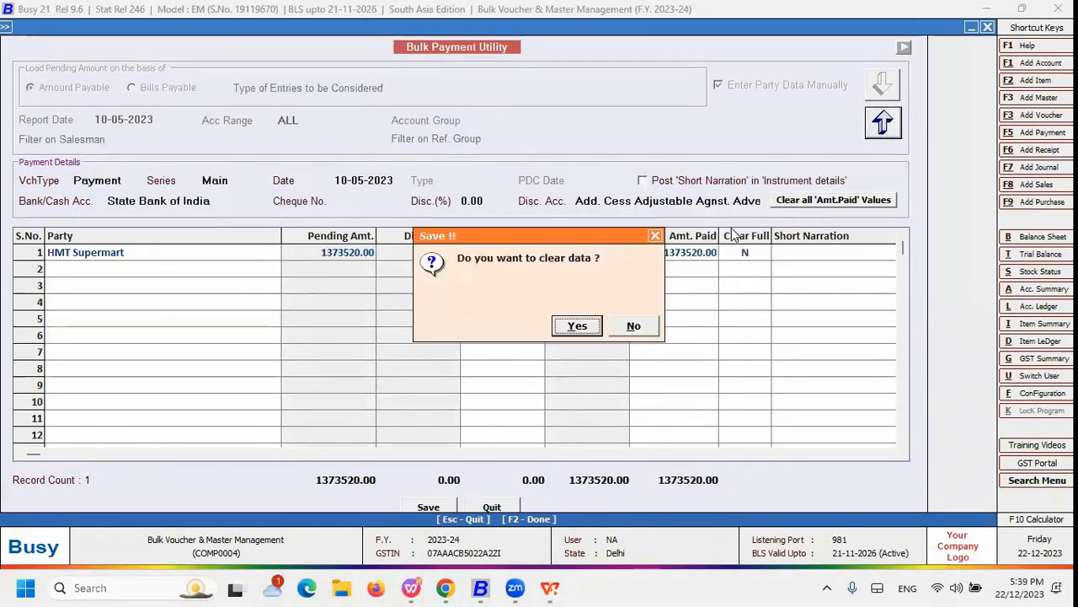
click(566, 327)
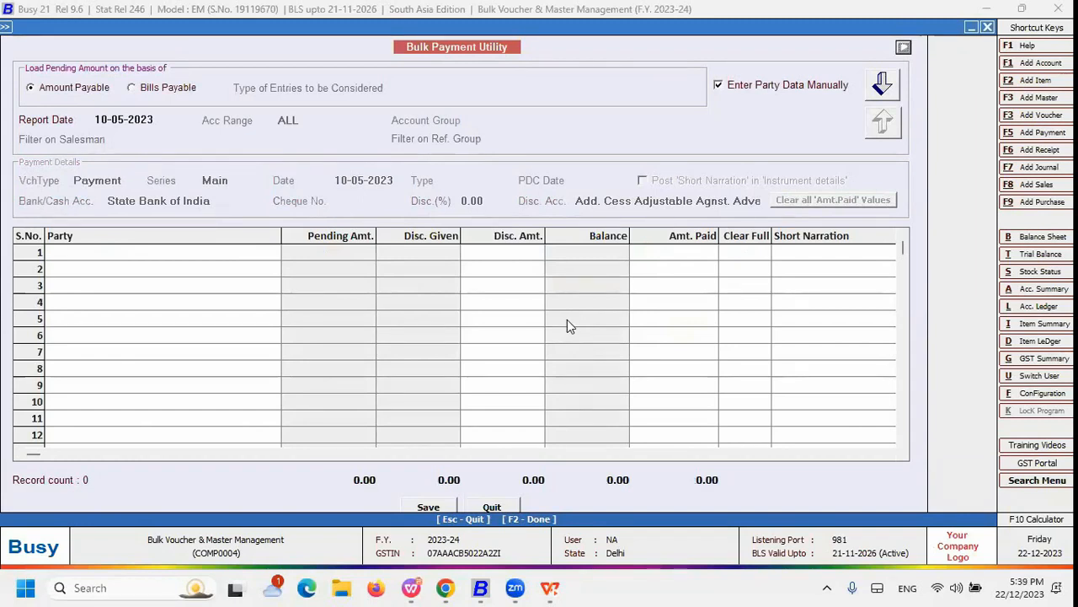
click(793, 88)
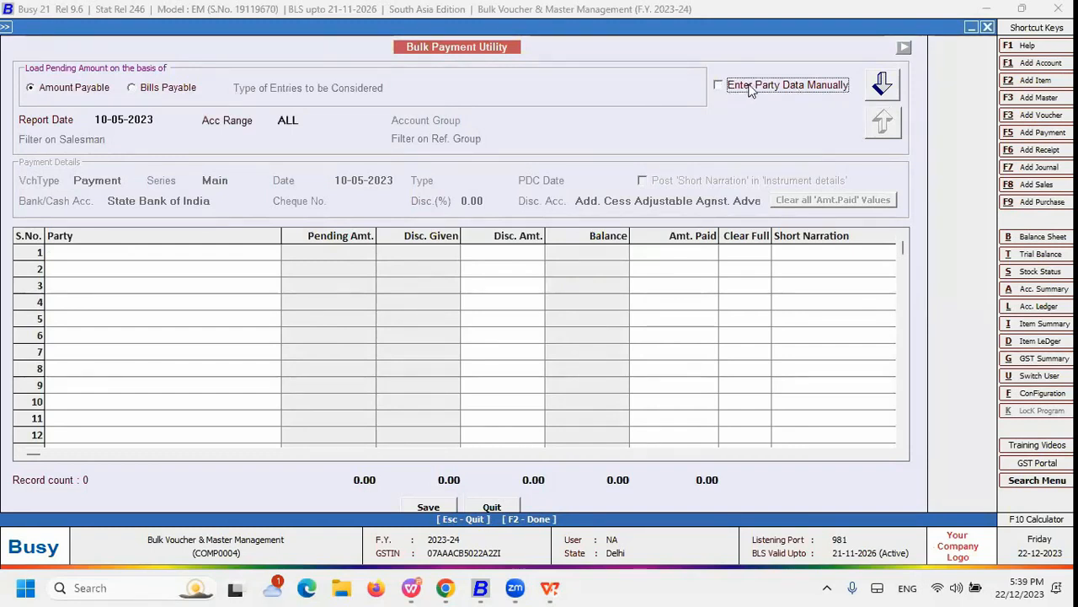
- Set the report date for the pending amounts to 22-12-2023
click(158, 119)
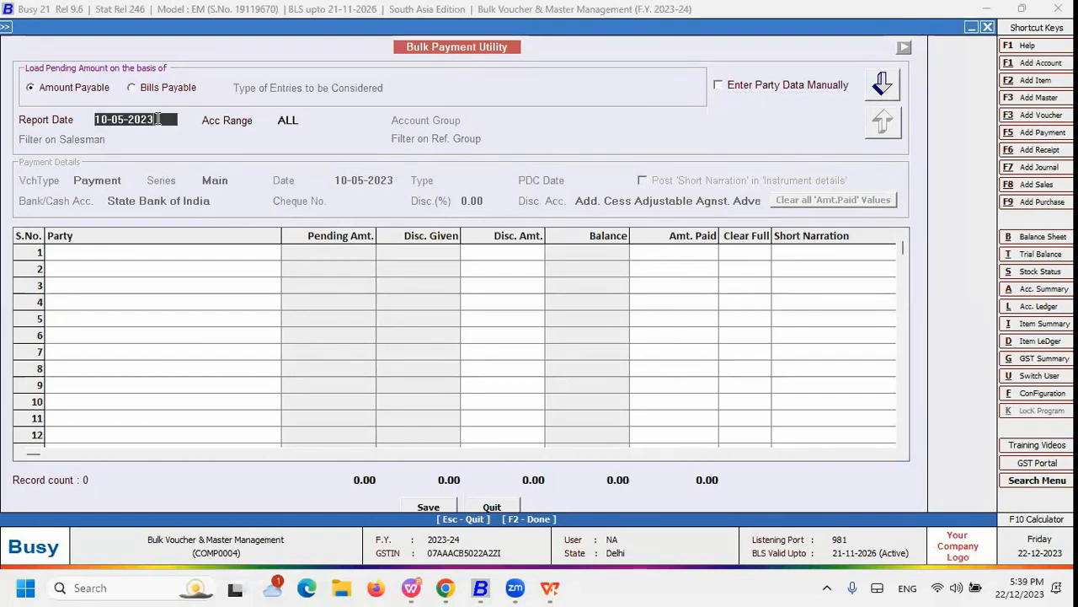
text(22-12)
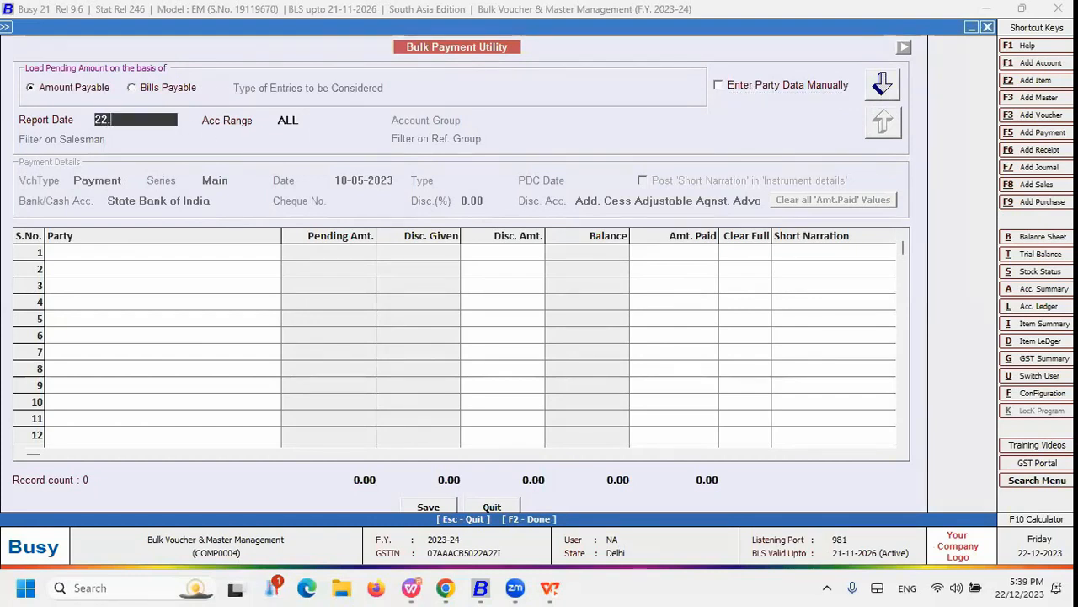
key(Return)
key(Return)
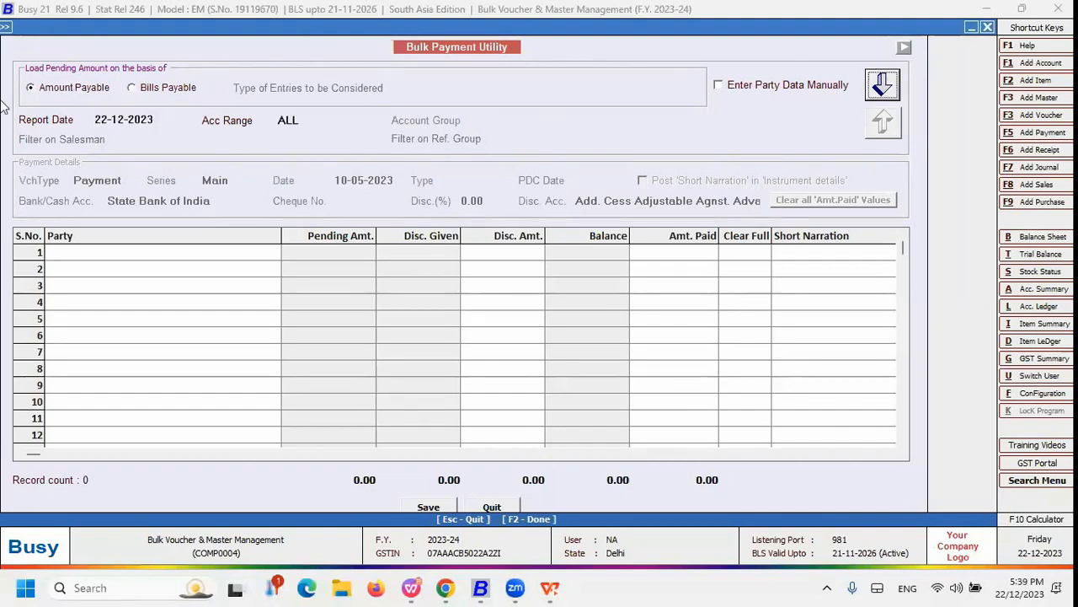
- Set the account range to GROUP
click(316, 119)
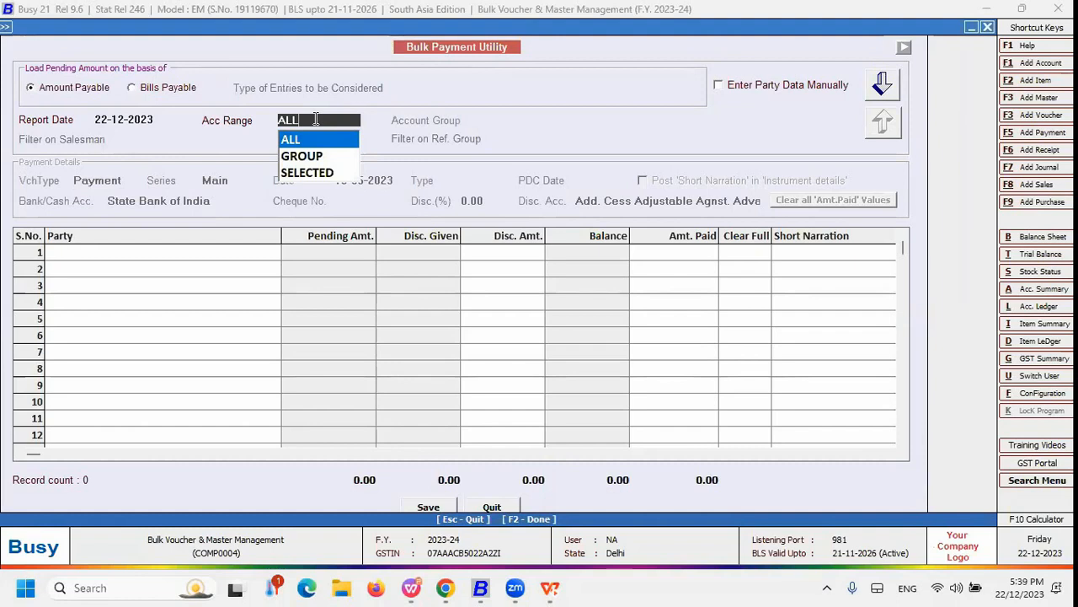
key(Down)
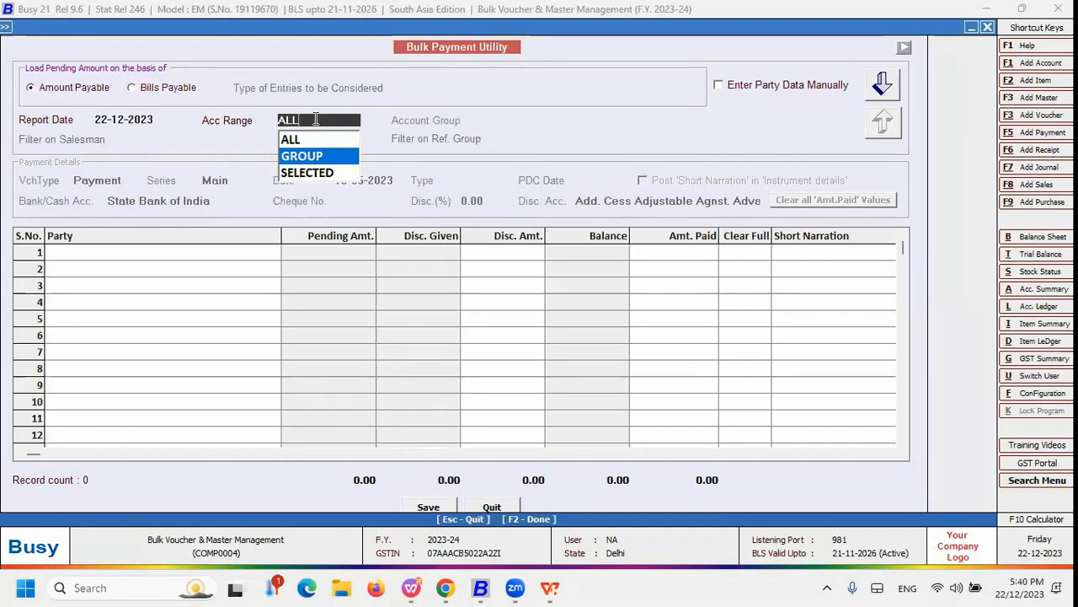
key(Return)
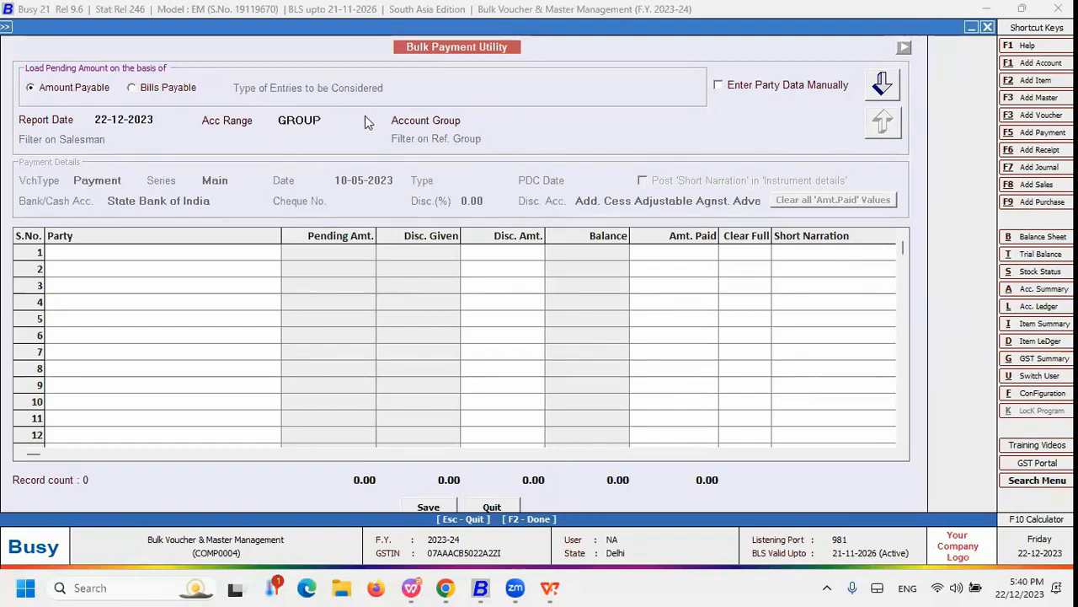
- Set the account range to ALL and load the parties' pending amounts
click(333, 120)
key(Up)
key(Return)
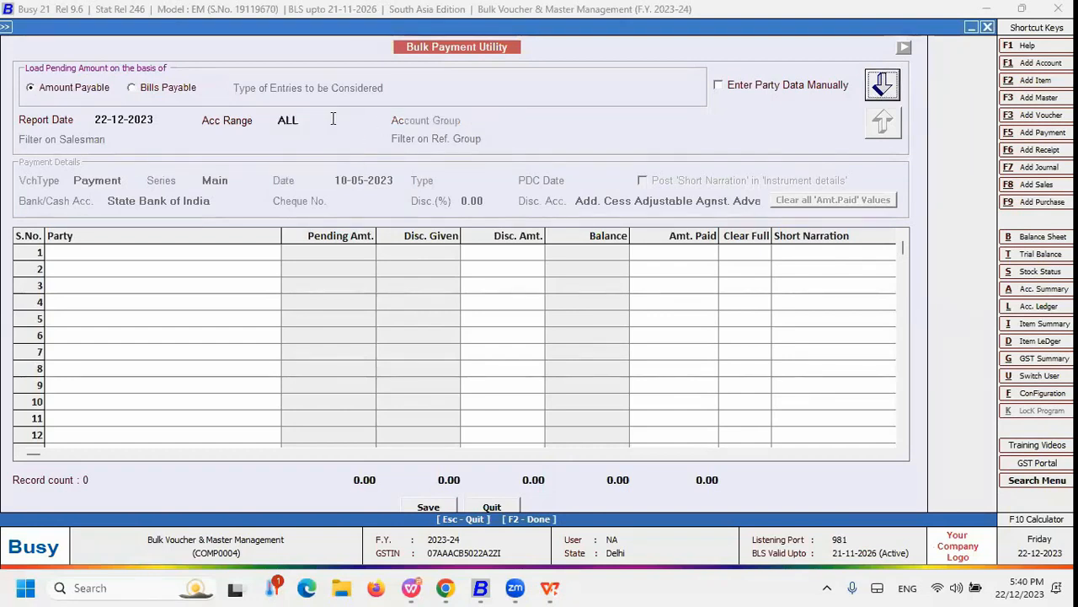
key(Return)
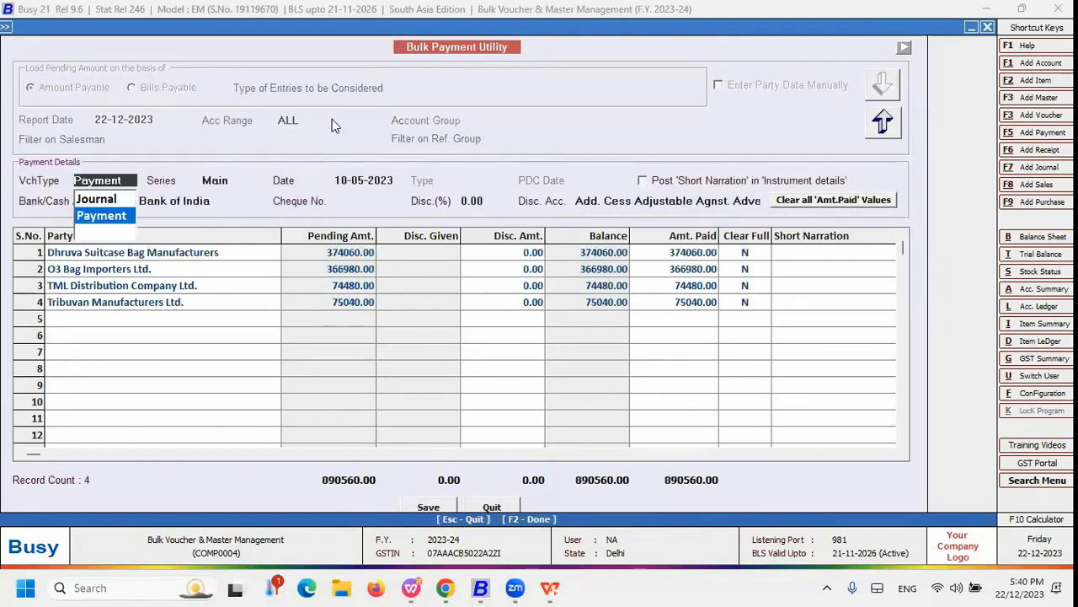
- Examine the loaded parties and their discount amount, amount paid, clear full and short narration cells
click(184, 259)
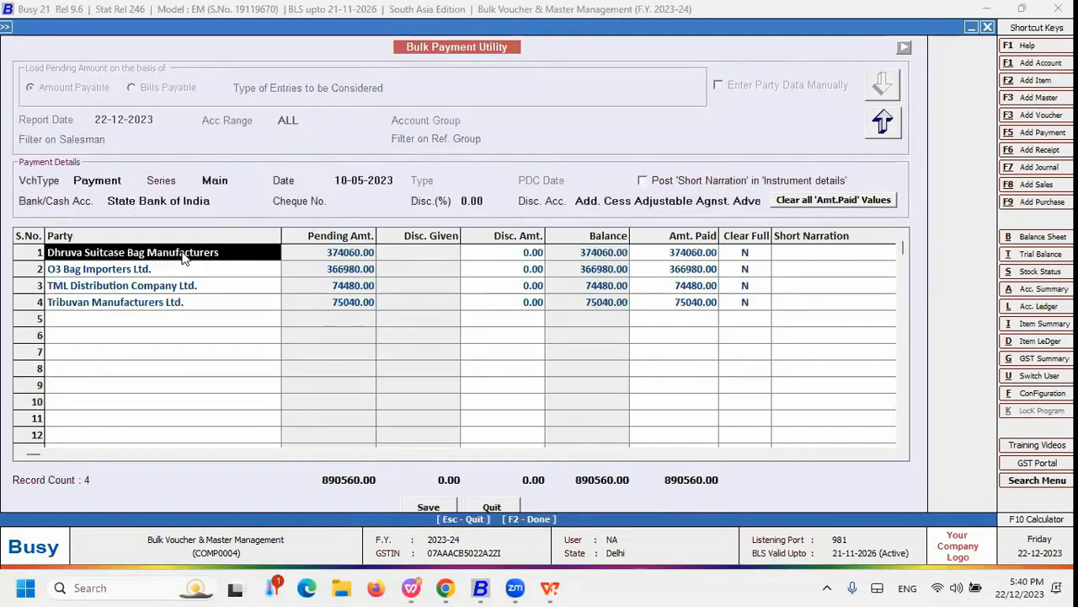
key(Down)
key(Down)
key(Down)
key(Return)
key(Left)
key(Right)
key(Up)
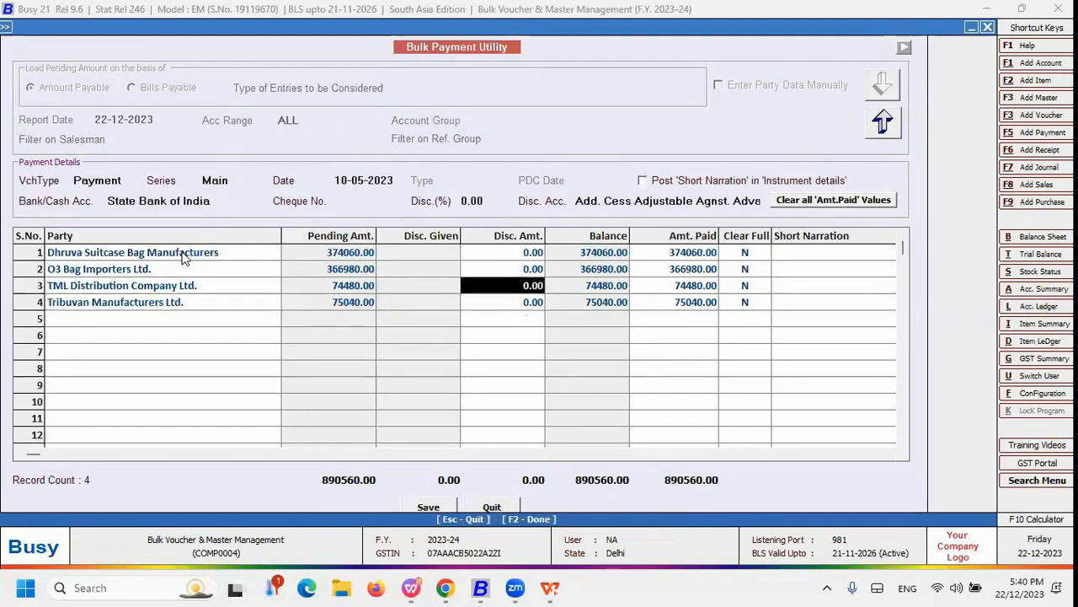
key(Right)
key(Up)
key(Up)
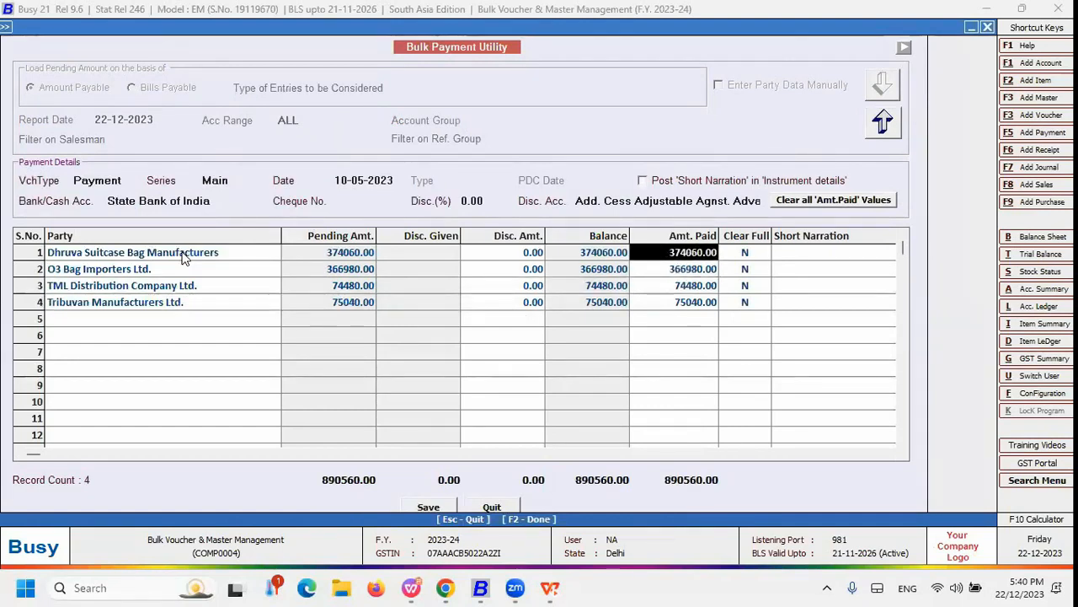
key(Right)
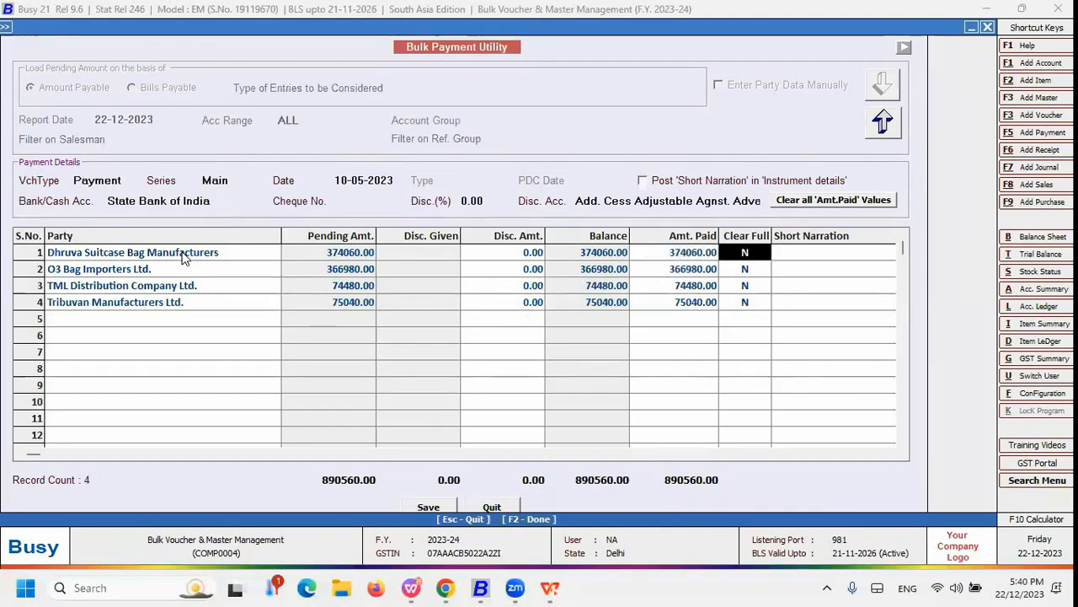
key(Right)
key(Left)
key(Left)
key(Left)
key(Left)
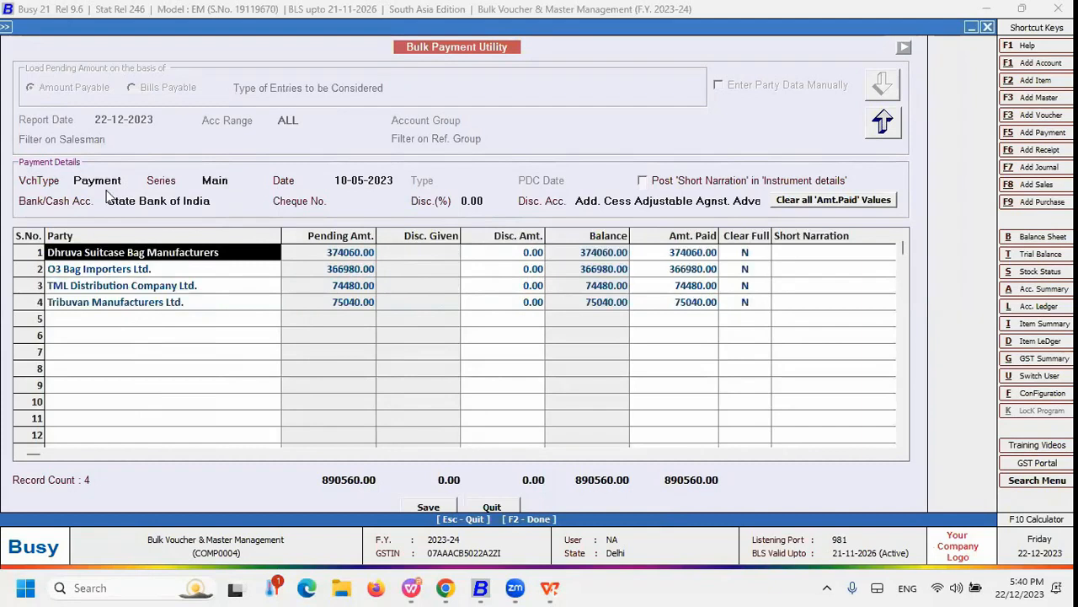
- Set the payment details to voucher type Payment, series Main and date 22-12-2023
click(108, 180)
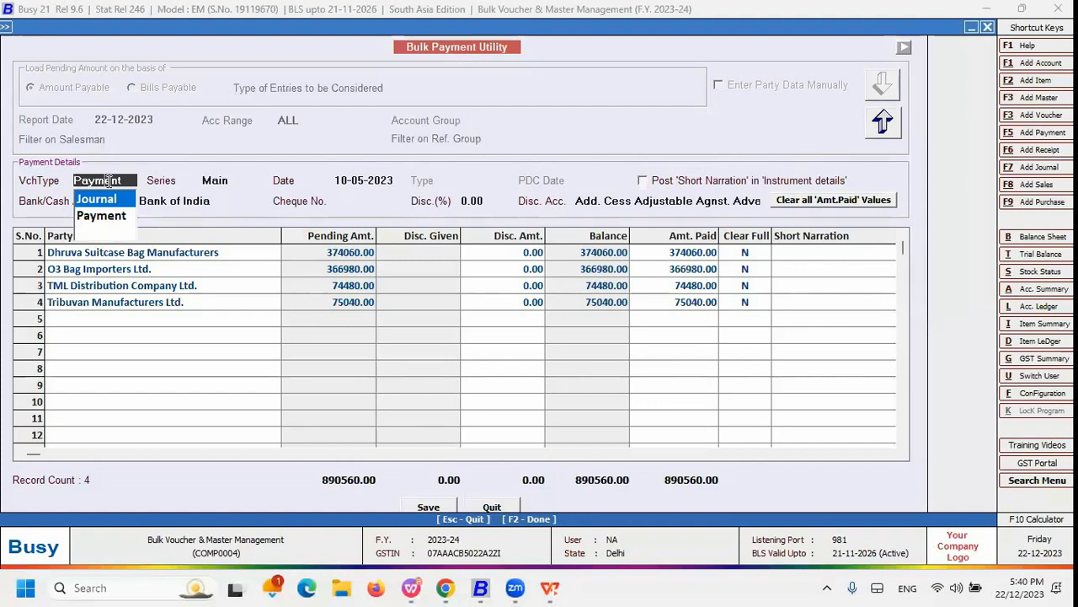
key(Down)
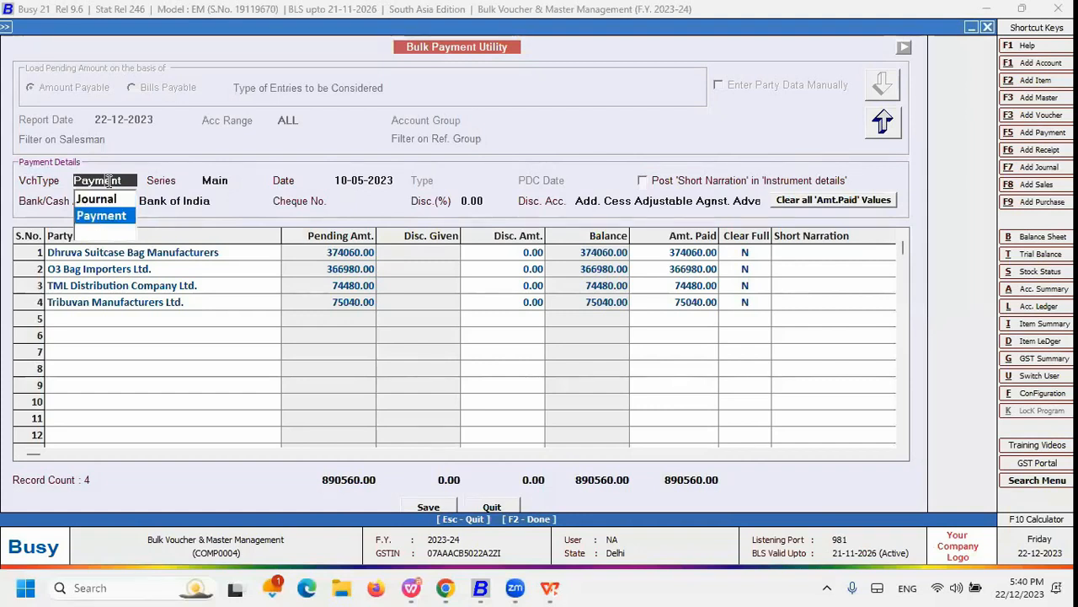
key(Return)
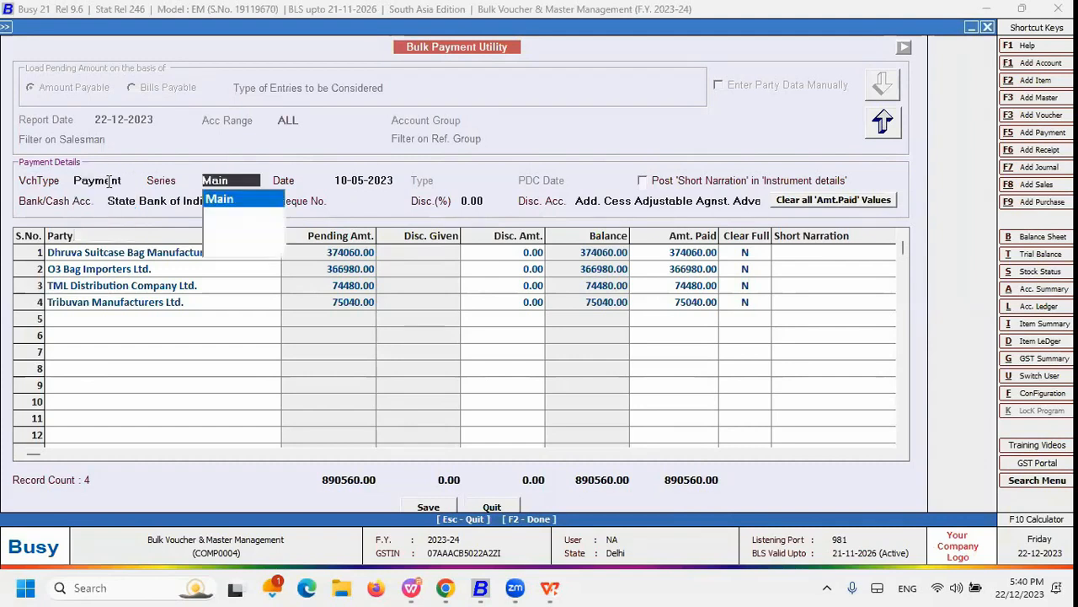
key(Return)
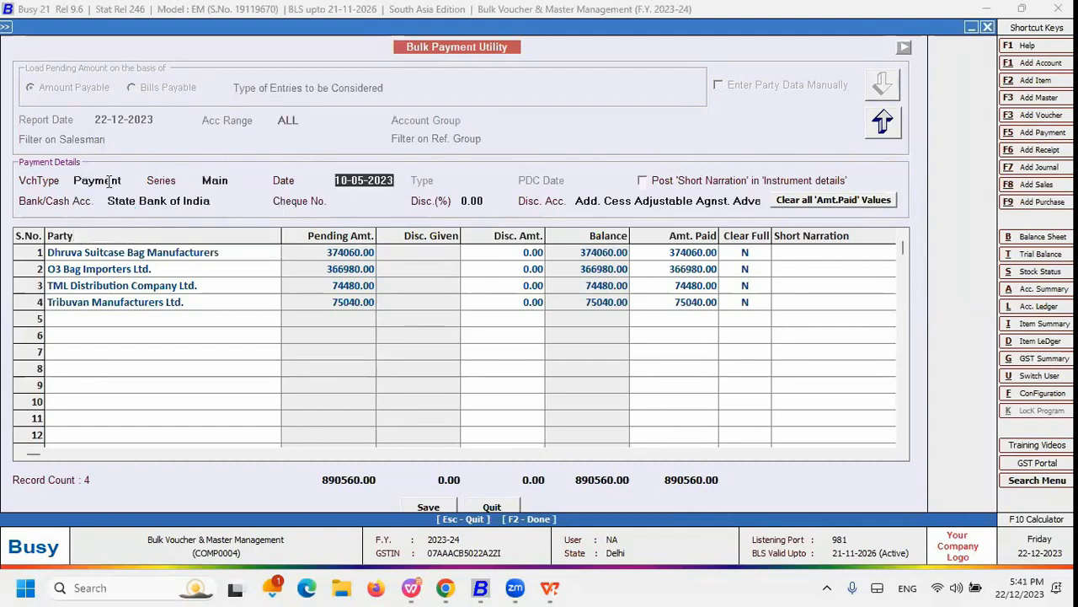
text(22)
text(-12)
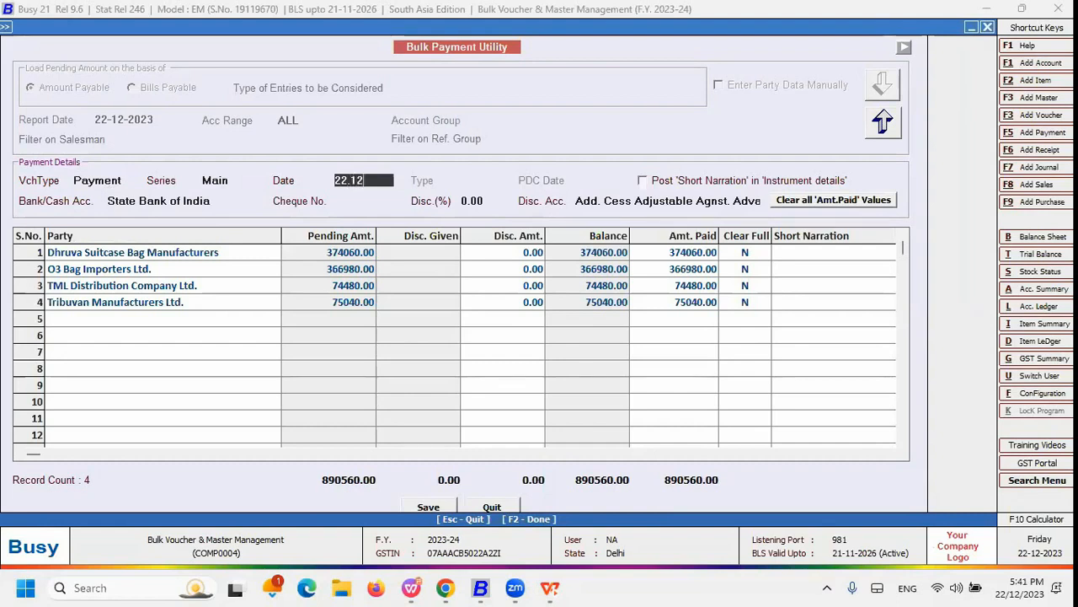
key(Return)
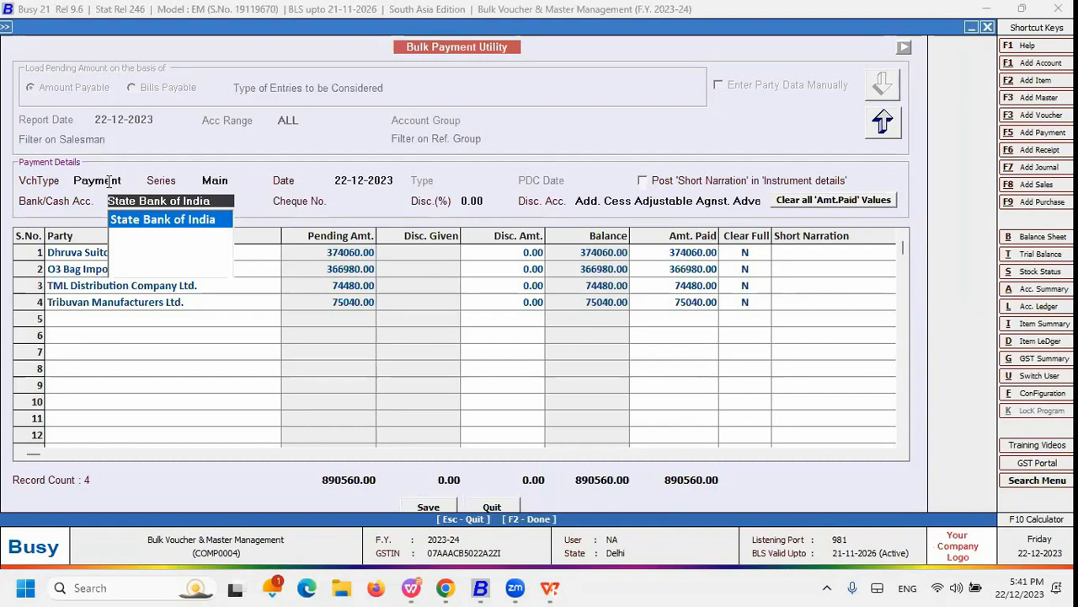
- Set the bank/cash account of the payment details to Cash
text(ca)
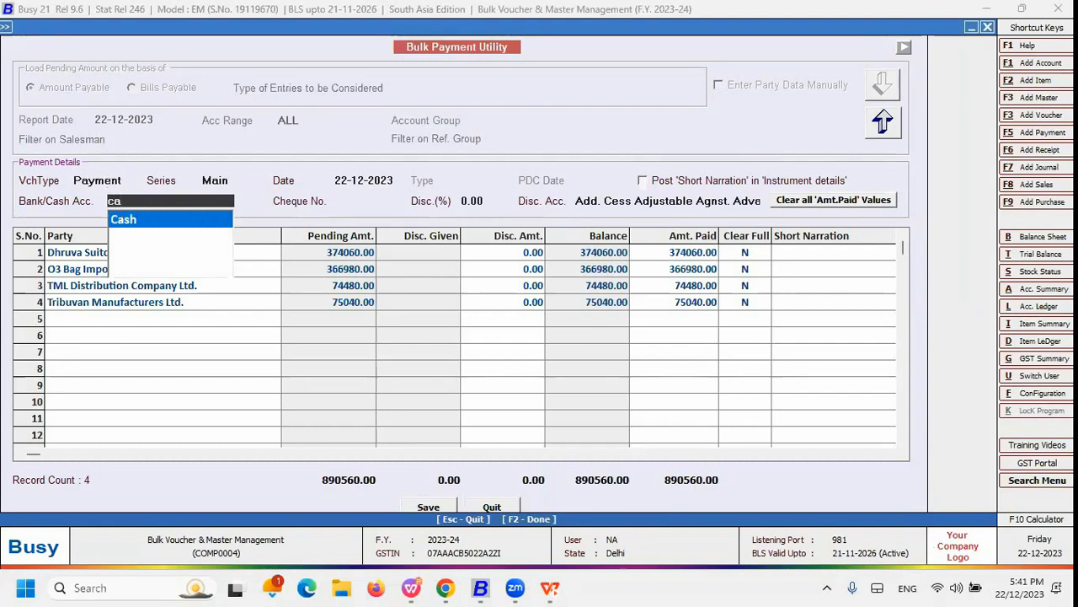
key(BackSpace)
key(BackSpace)
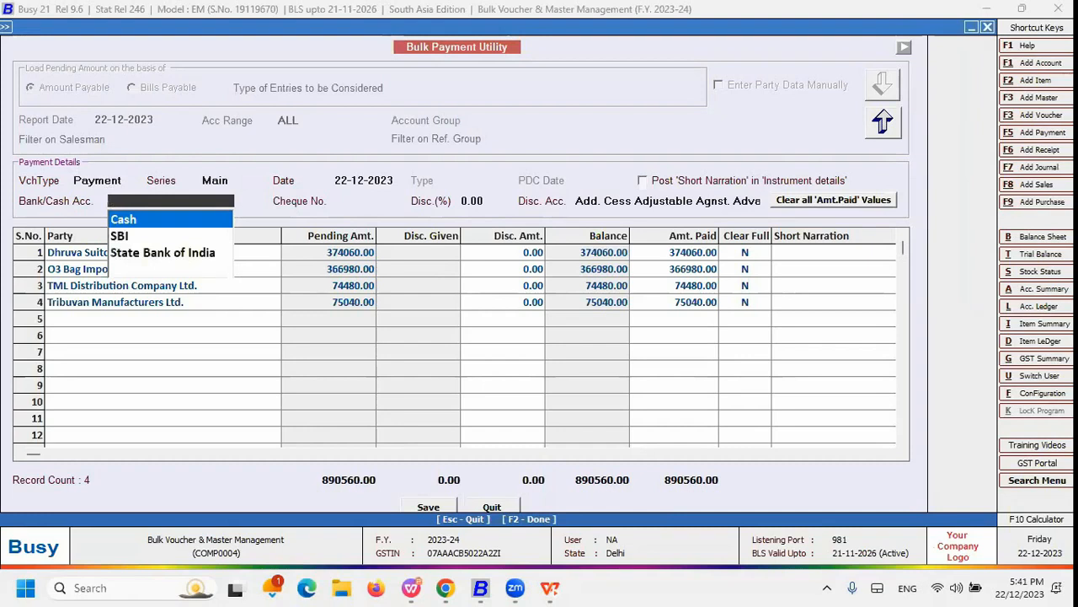
key(Down)
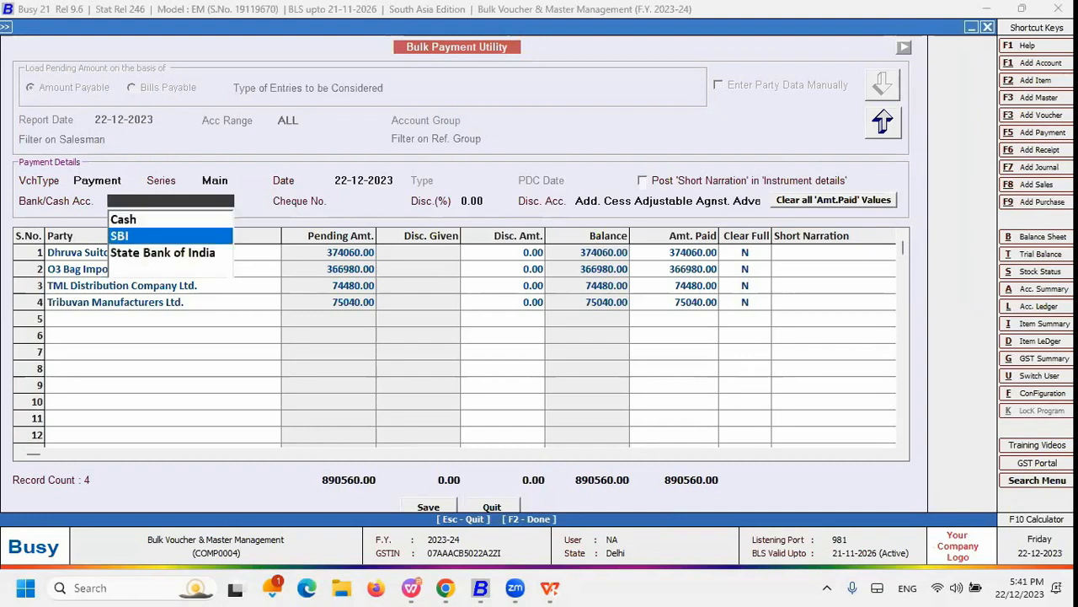
key(Up)
key(Return)
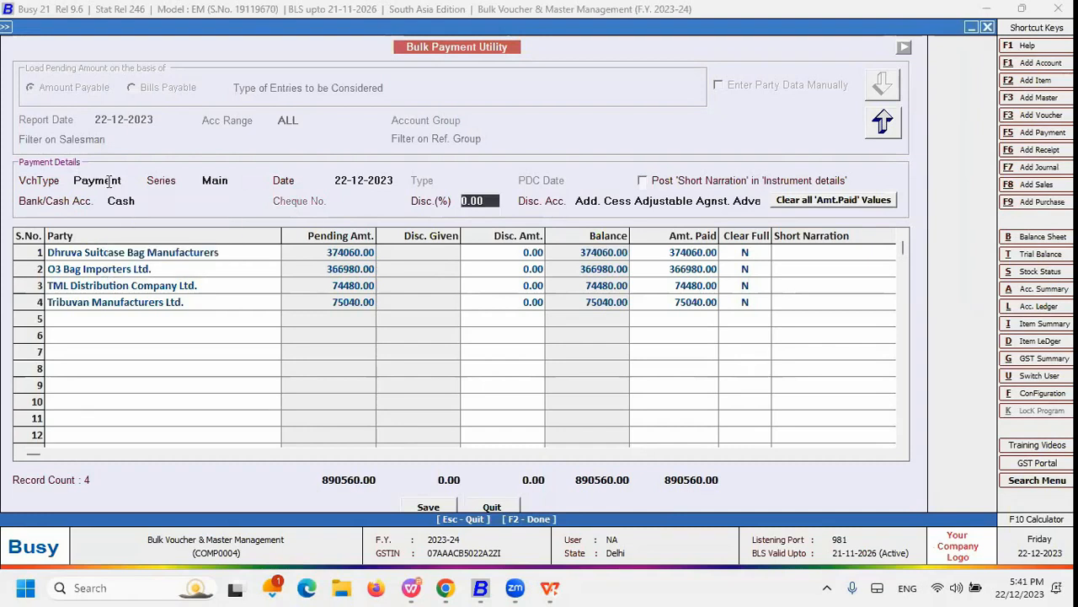
key(BackSpace)
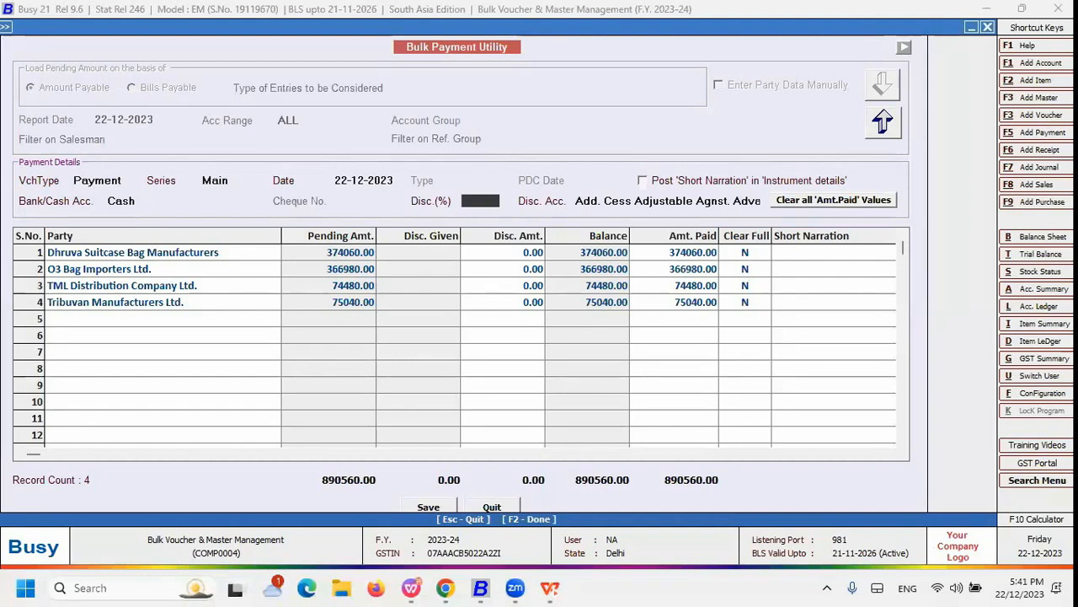
text(2)
key(BackSpace)
text(2)
key(BackSpace)
key(Return)
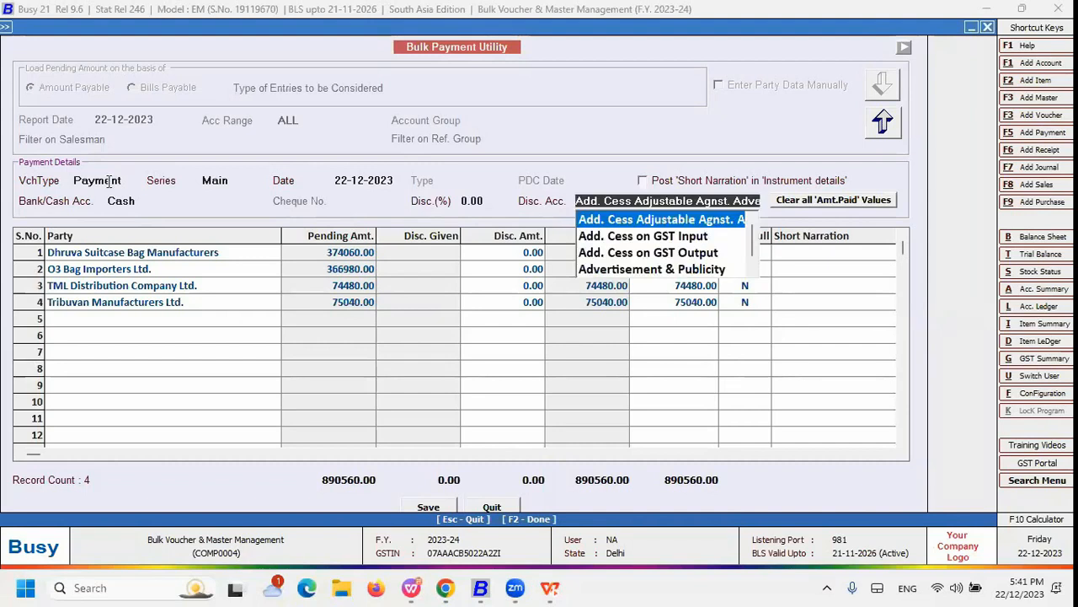
- Start a new account master named Discount for the discount account, keeping the same print name and no alias
text(di)
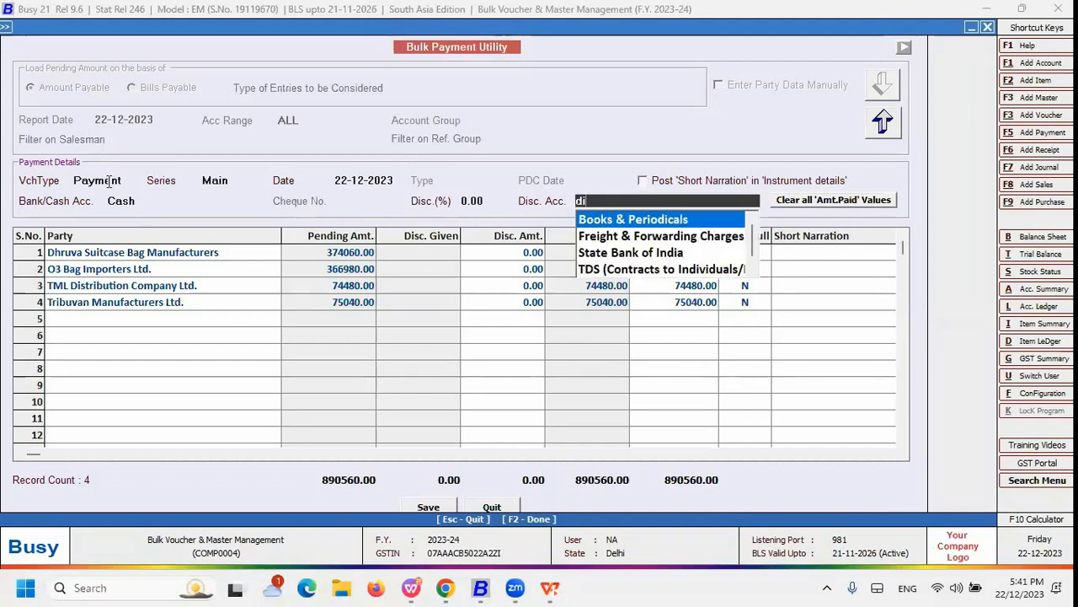
key(BackSpace)
key(BackSpace)
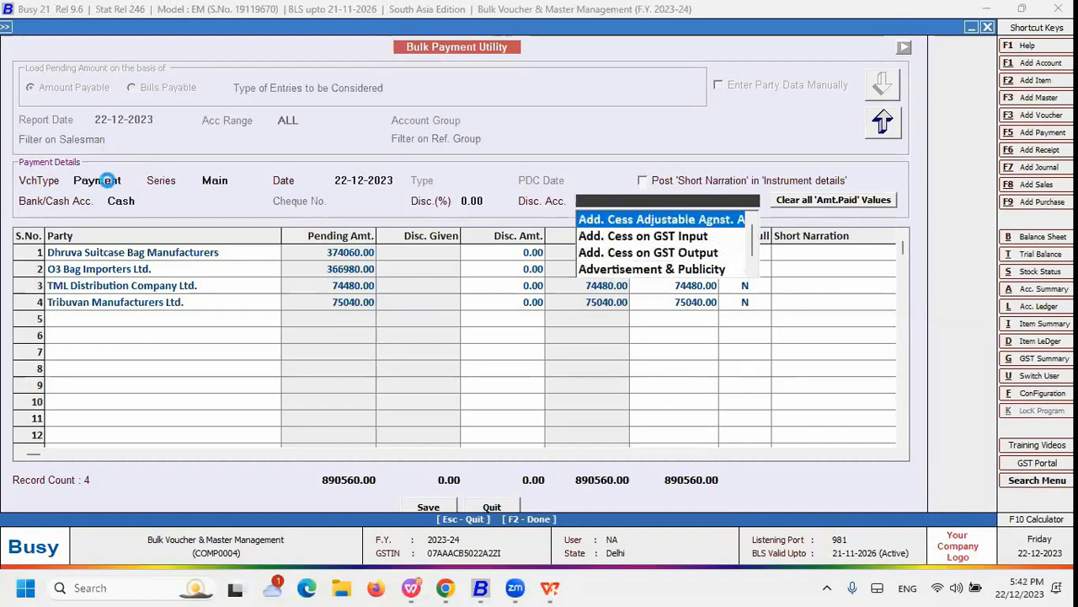
key(F3)
text(Discount)
key(Return)
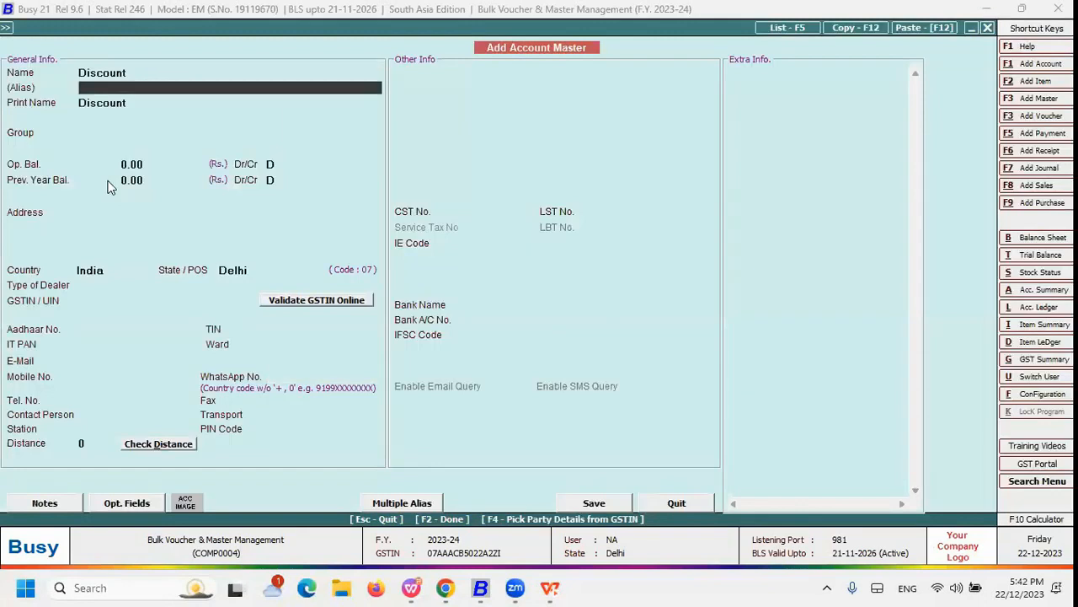
key(Return)
key(Return)
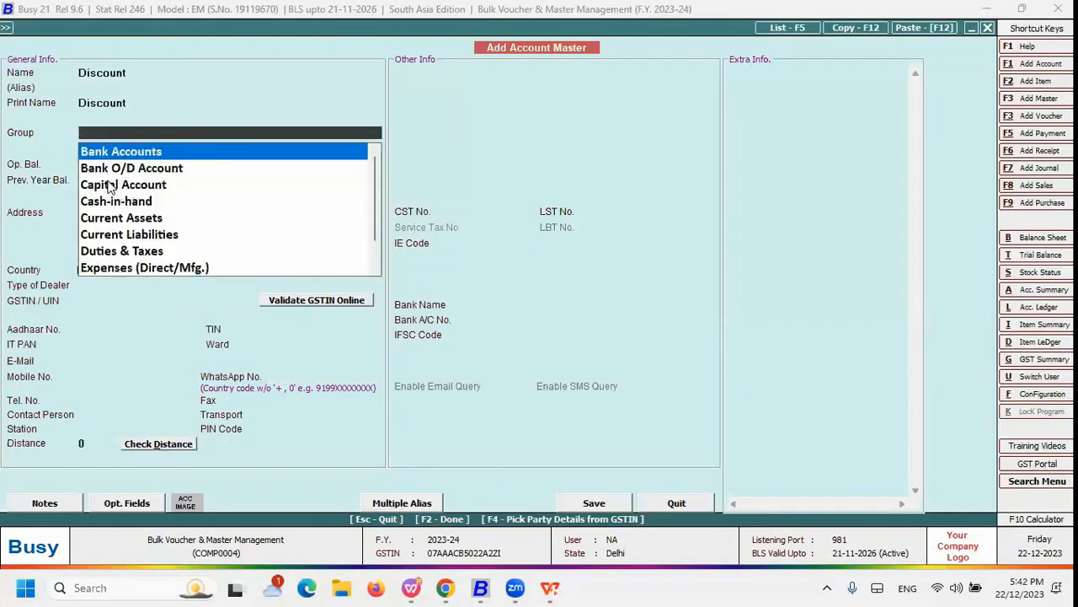
- Assign the Discount account to the group Expenses (Direct/Mfg.), save it and use it as the discount account
text(in)
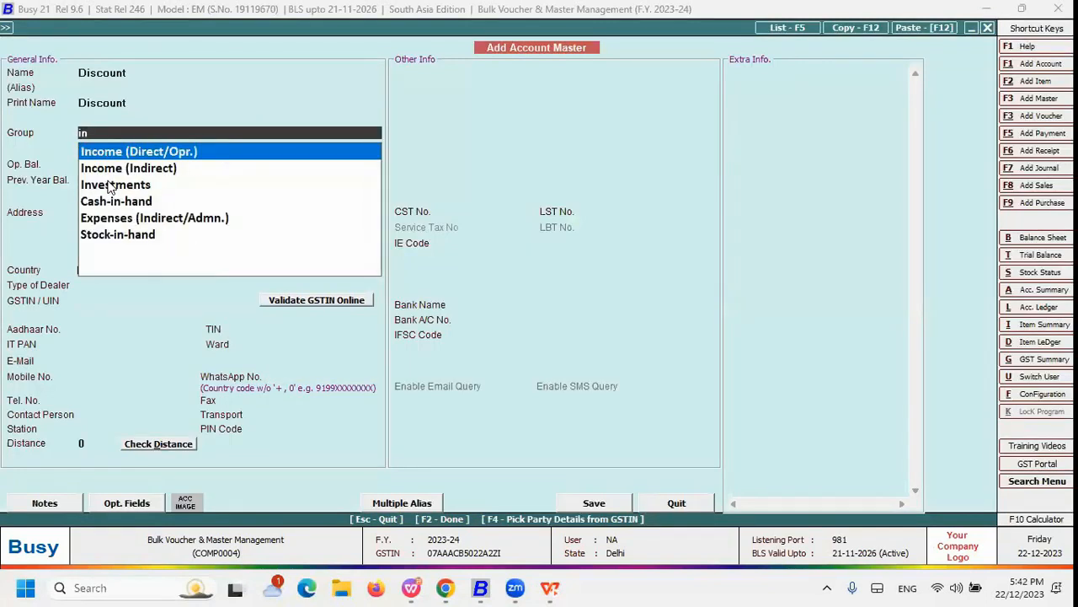
key(Down)
key(Up)
key(Down)
key(Down)
key(Down)
key(Down)
text(exp)
key(Return)
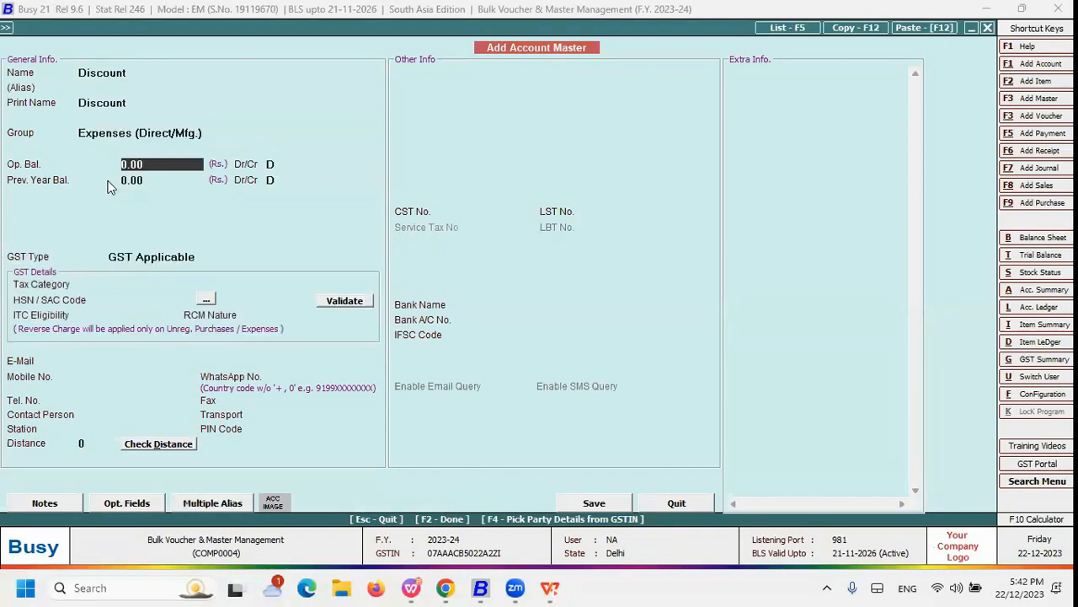
key(F2)
key(Return)
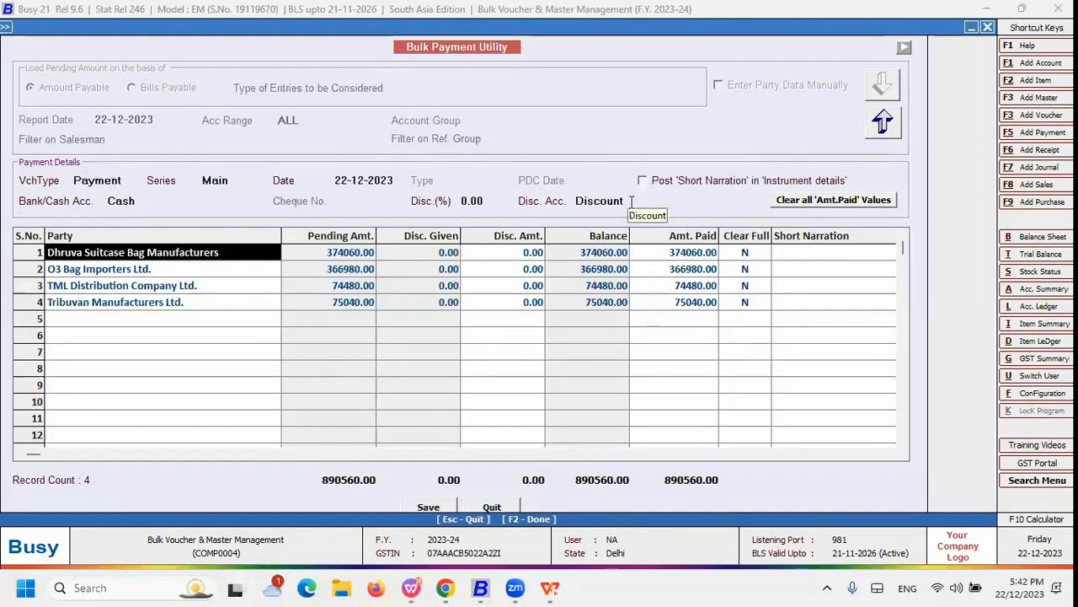
- Set the amount paid to 10000 for Dhruva Suitcase Bag Manufacturers and 20000 for O3 Bag Importers Ltd
click(677, 268)
click(673, 254)
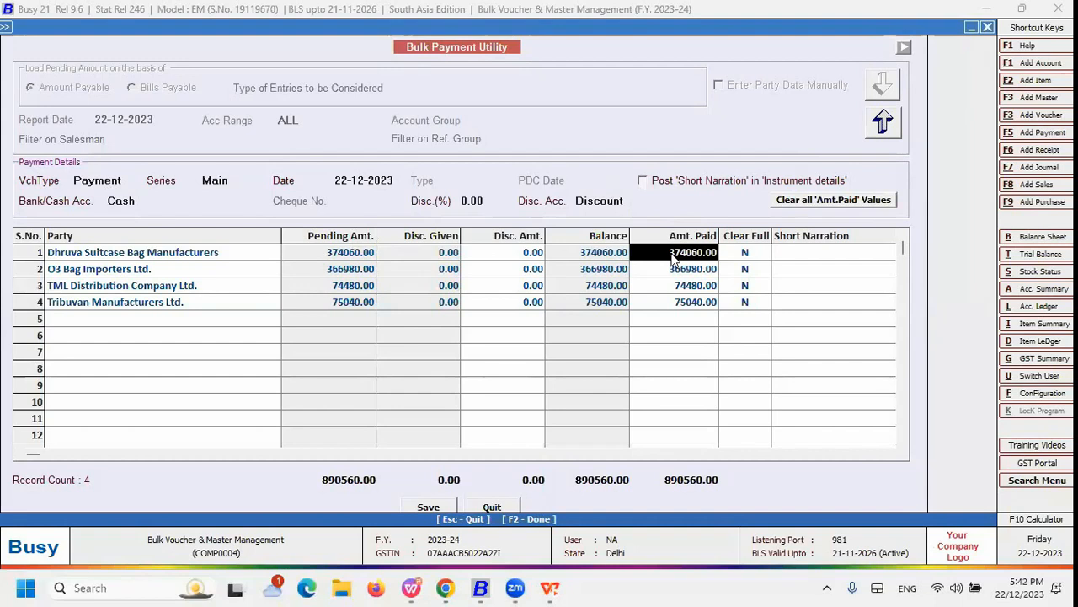
text(10000)
key(Return)
key(Down)
key(Left)
text(20000)
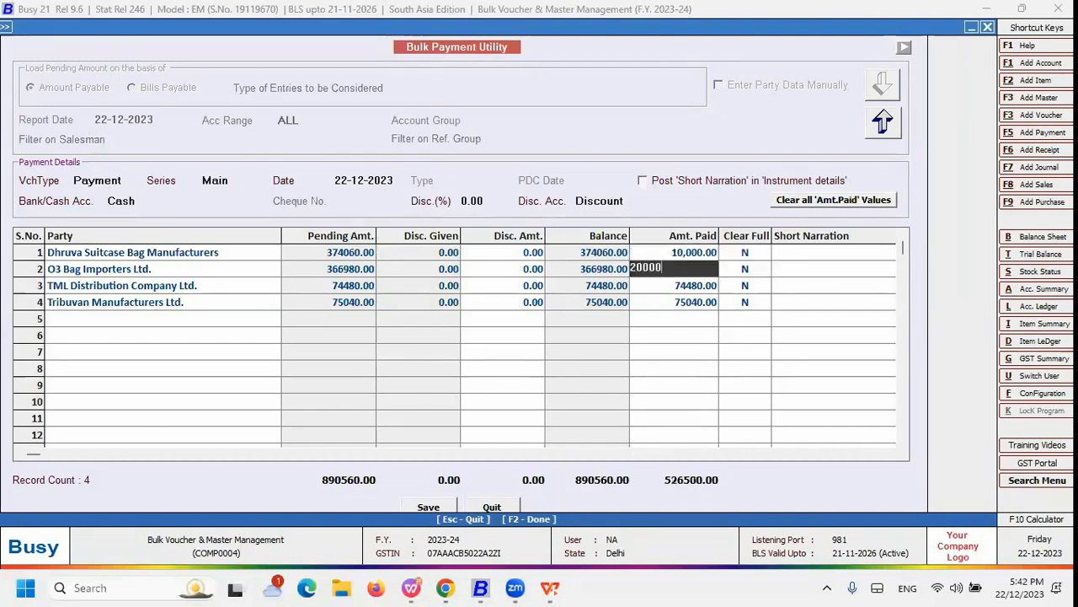
key(Return)
- Set the amount paid to 30000 for TML Distribution Company Ltd. and 40000 for Tribuvan Manufacturers Ltd
key(Down)
key(Left)
text(30000)
key(Return)
key(Down)
key(Left)
text(40000)
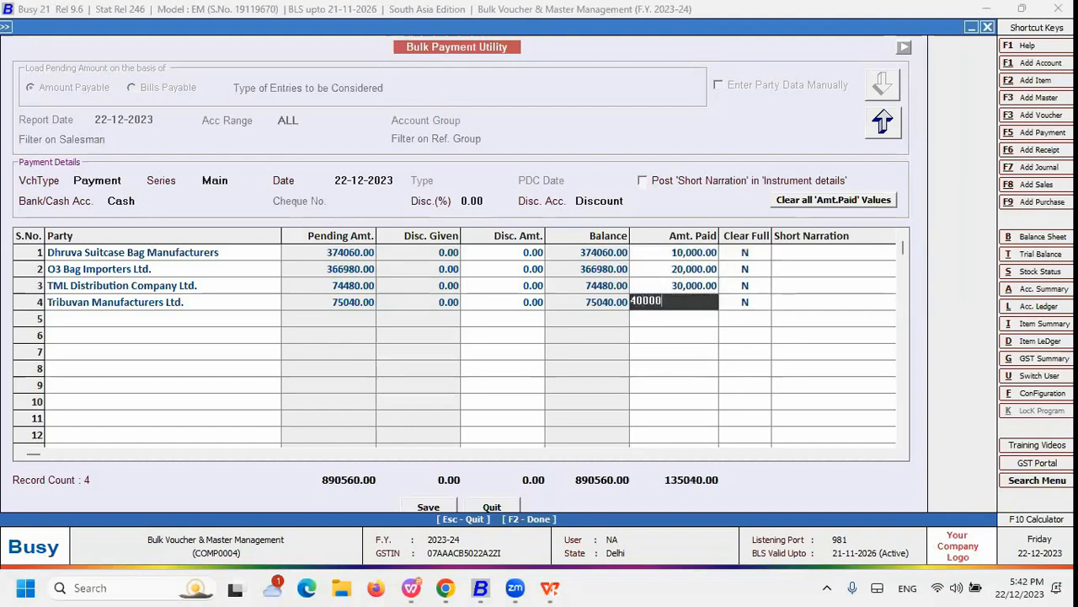
key(Return)
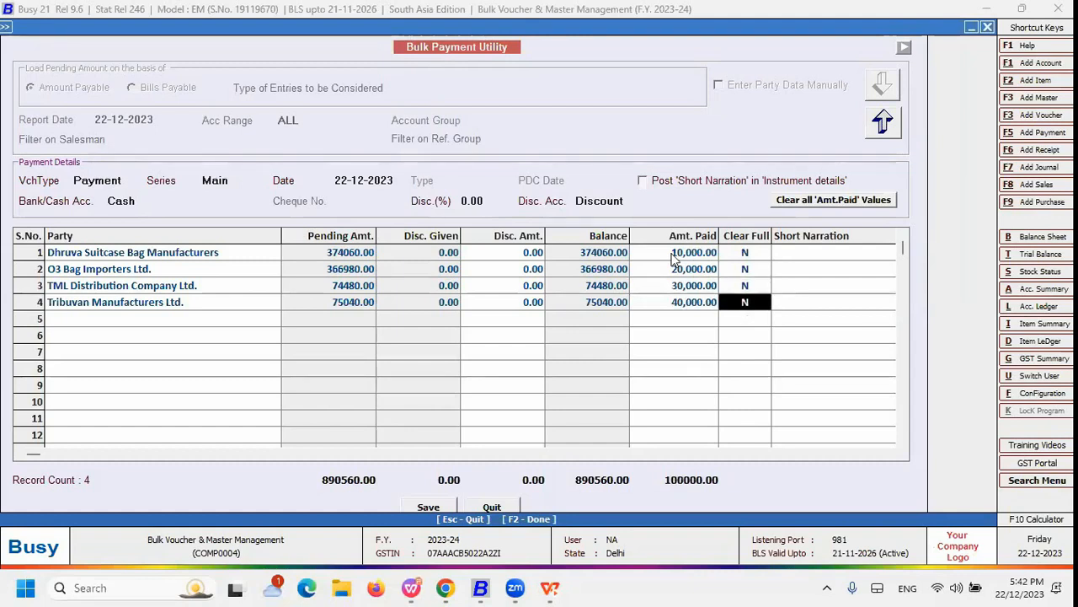
- Switch Clear Full to Y and back to N for Tribuvan Manufacturers Ltd., leaving its short narration empty
key(y)
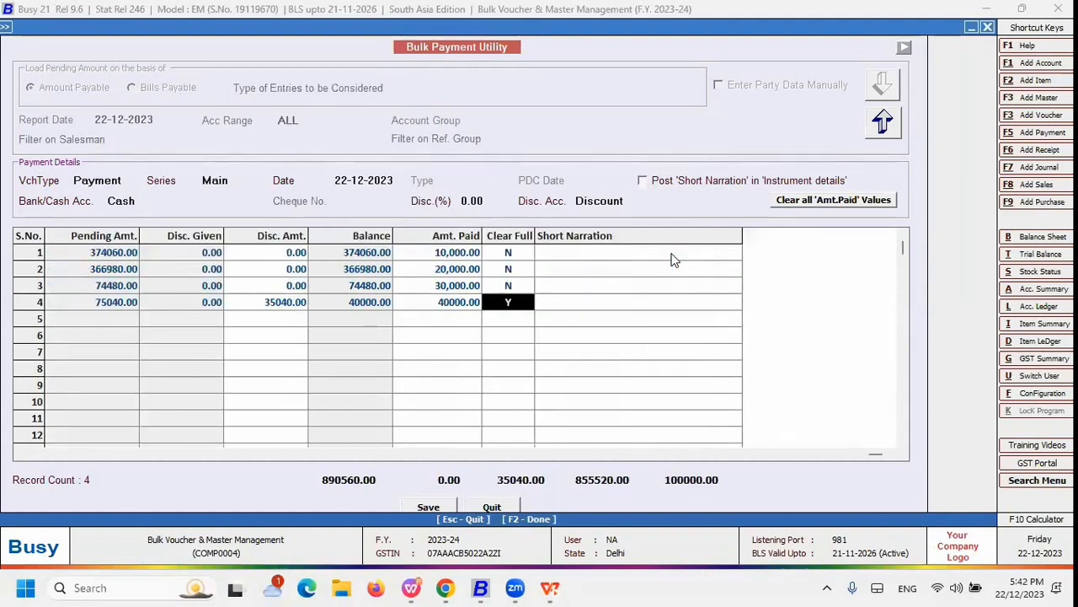
key(n)
key(Return)
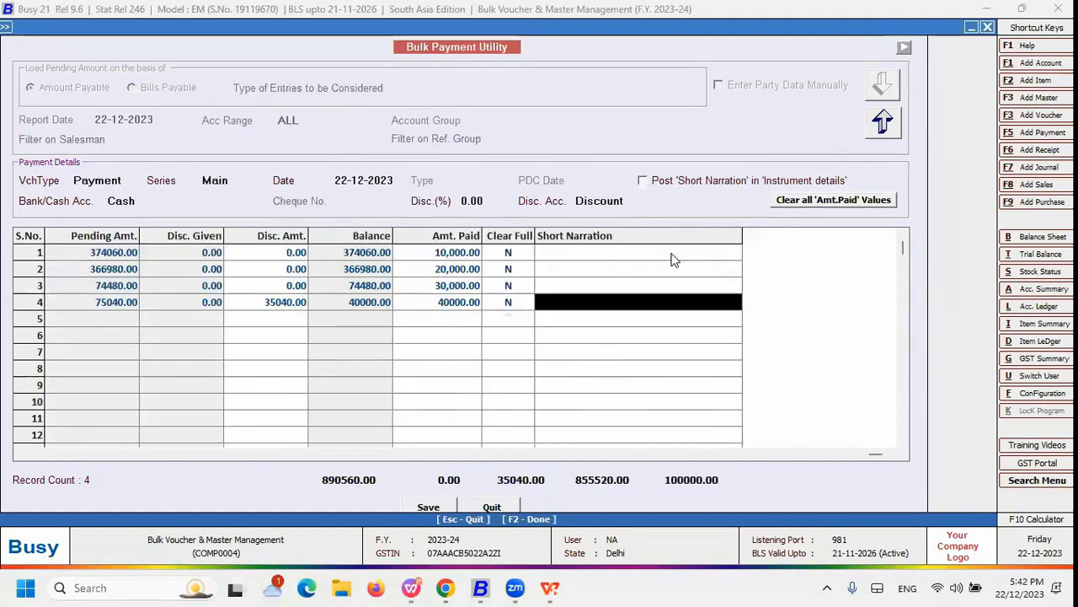
key(Return)
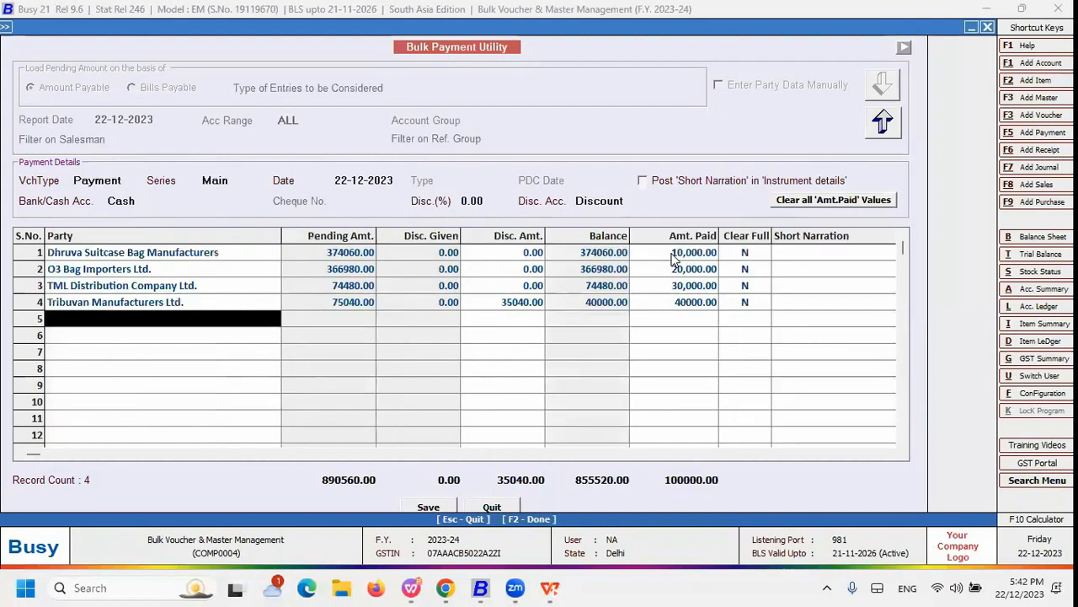
- Clear all amount paid values and check the amount paid cell of each of the four parties
click(843, 204)
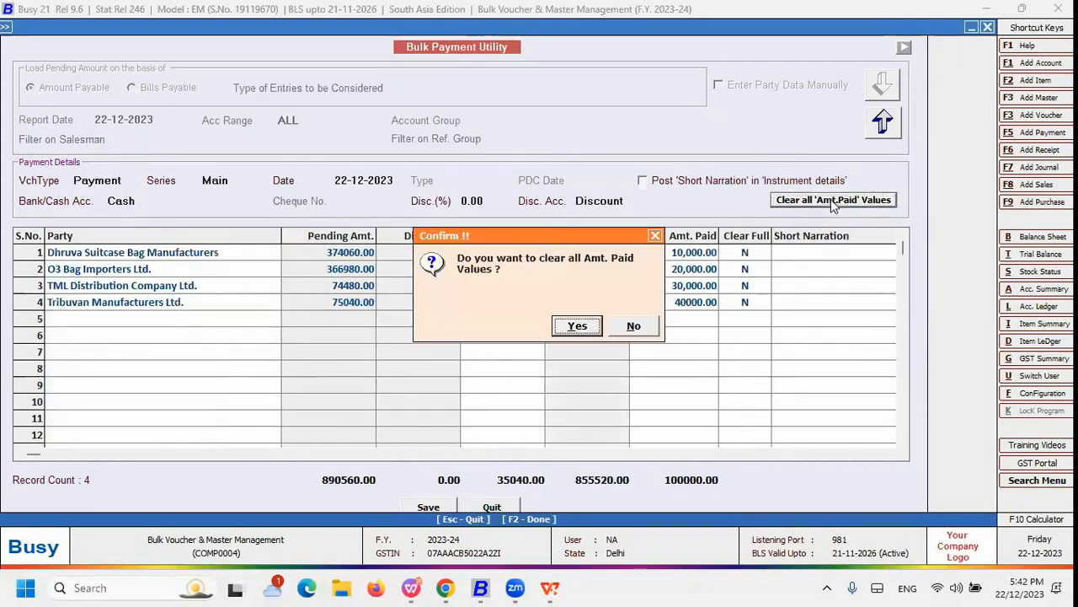
click(578, 327)
click(712, 255)
key(Down)
key(Down)
key(Down)
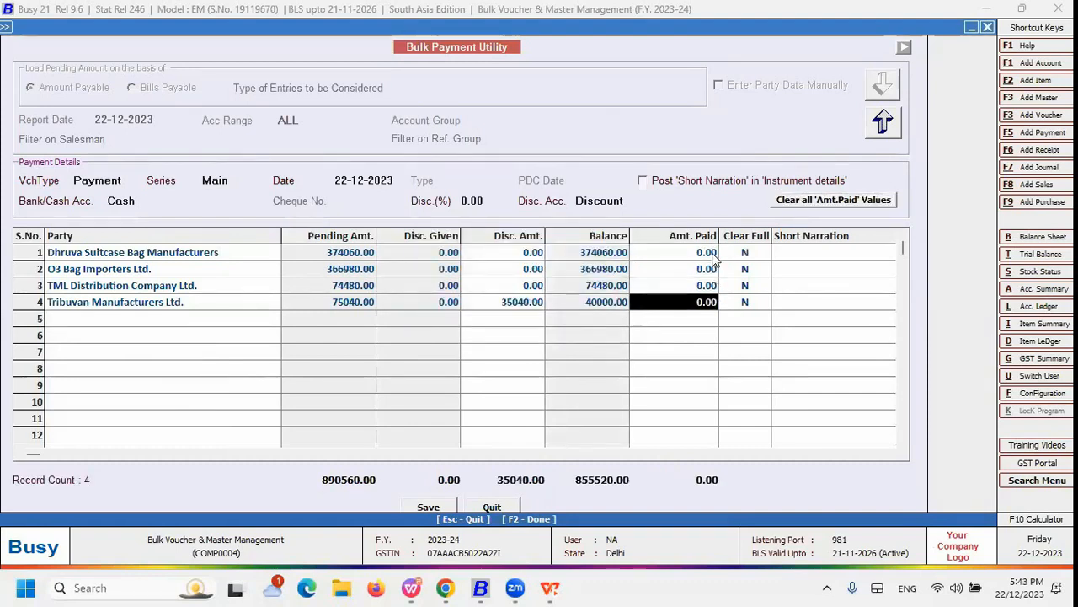
- Set the amount paid for Dhruva Suitcase Bag Manufacturers to 10000
key(Up)
key(Up)
key(Up)
text(10,00)
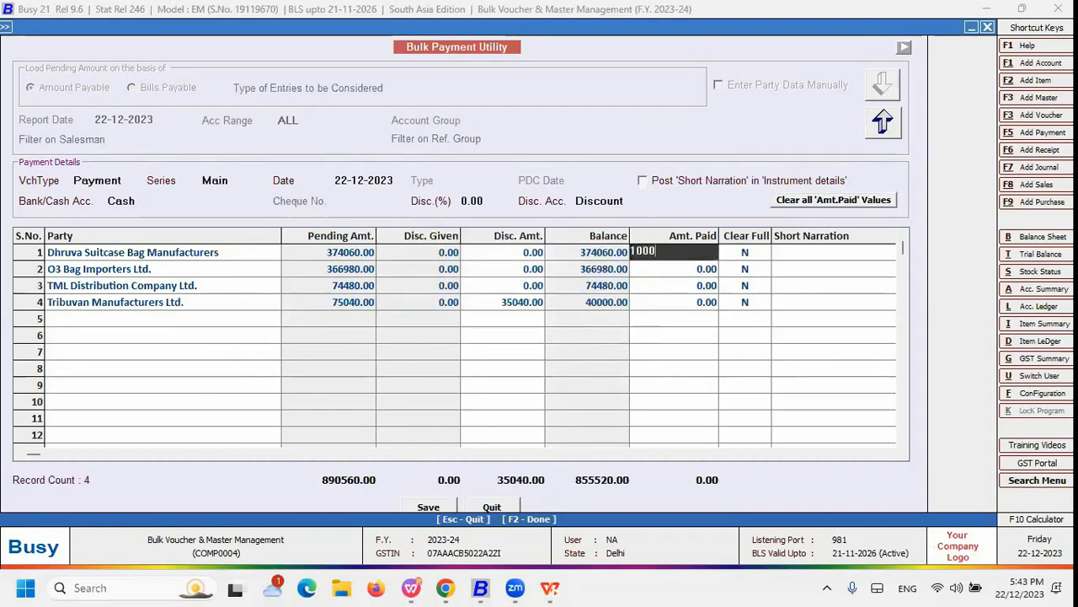
text(0)
key(Return)
- Set Clear Full to Y for O3 Bag Importers Ltd. while its amount paid is zero, and check the discount amount
key(Return)
key(Return)
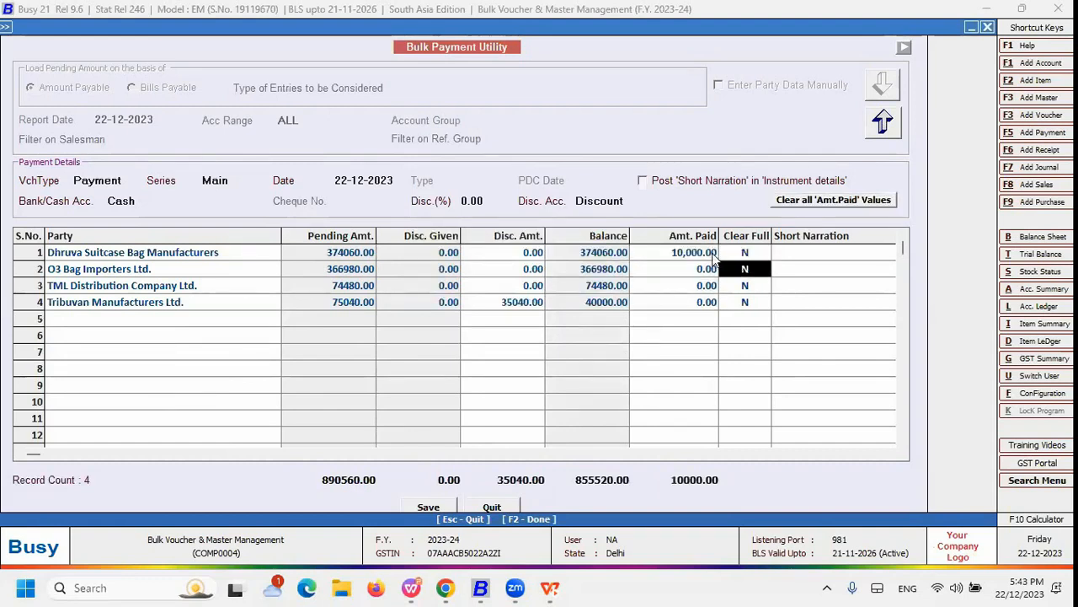
key(y)
key(Return)
key(Left)
key(Left)
key(Left)
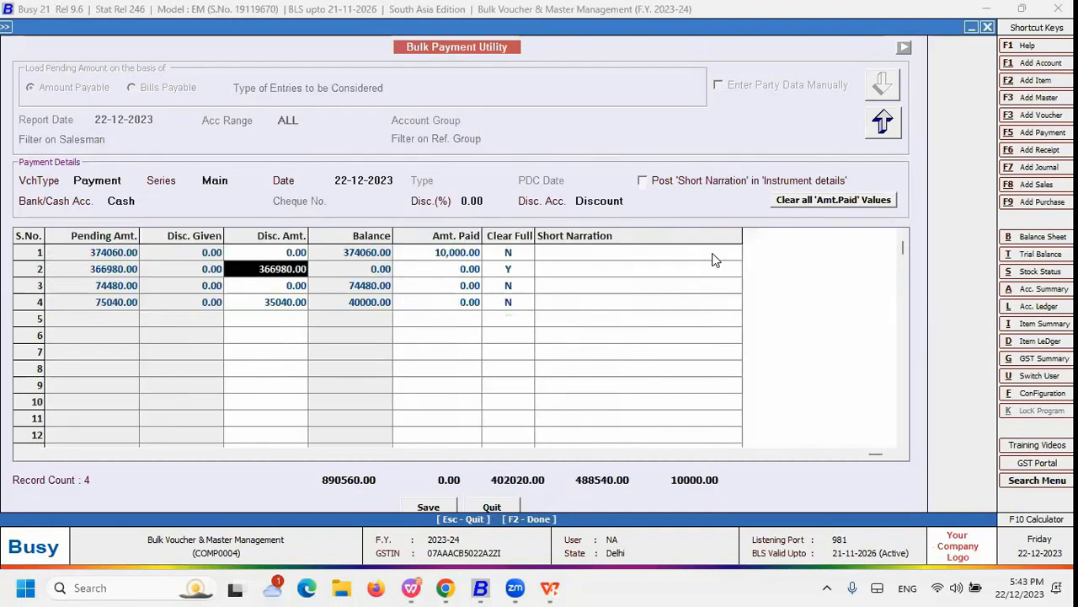
- Examine the discount amount, amount paid and clear full cells of O3 Bag Importers Ltd
key(Right)
key(Right)
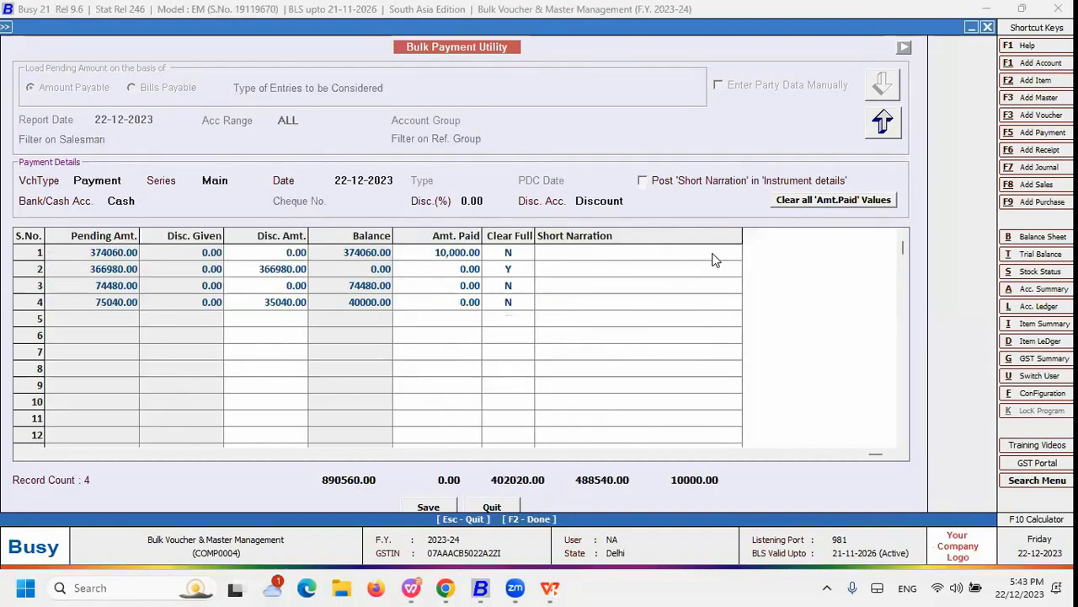
key(Left)
key(Left)
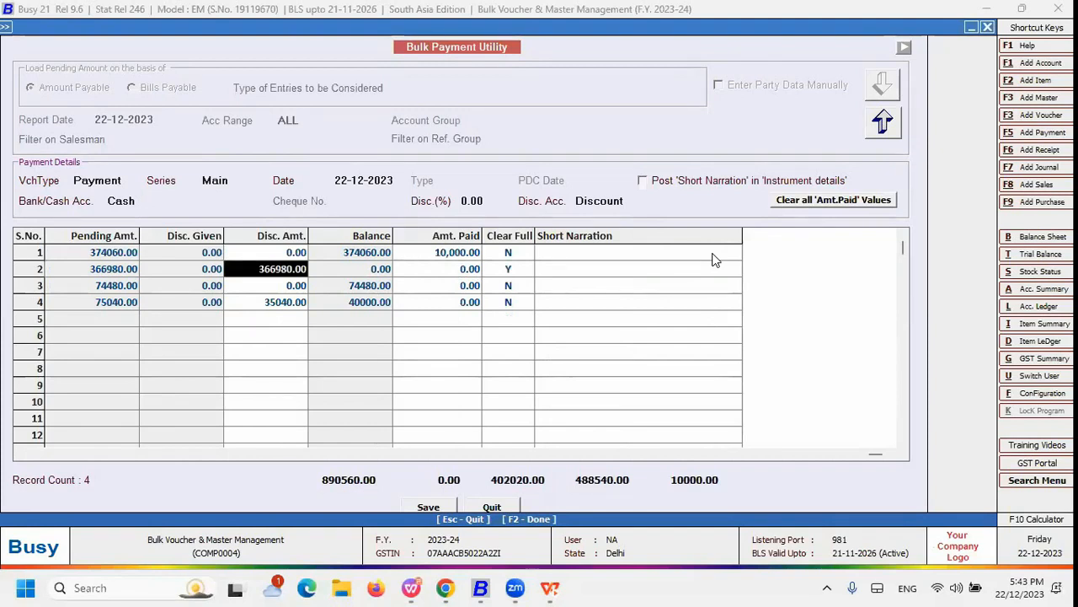
key(Right)
key(Right)
key(Left)
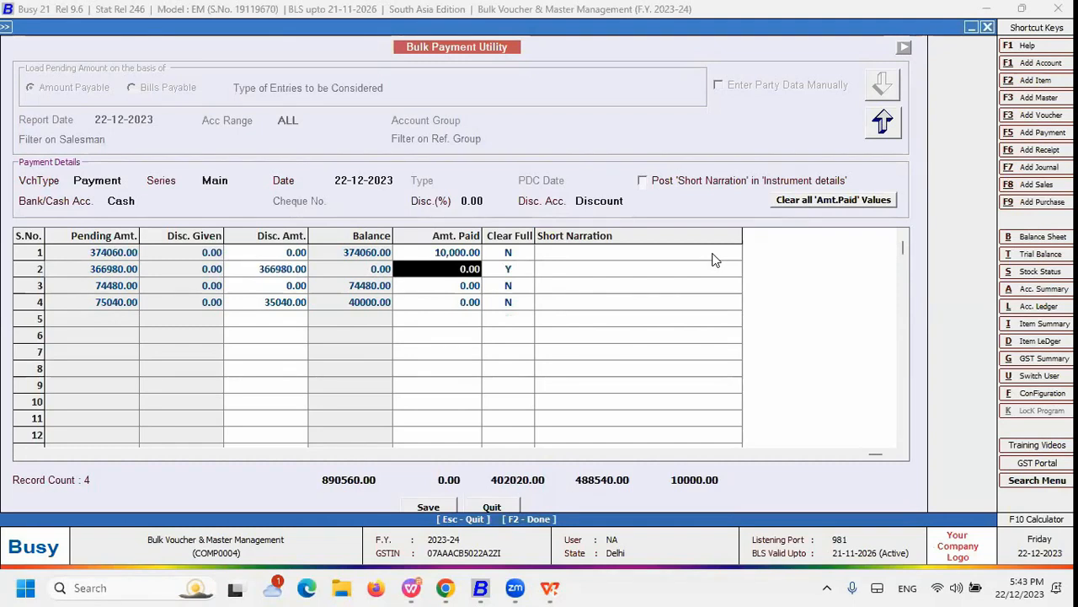
key(Down)
key(Right)
key(Up)
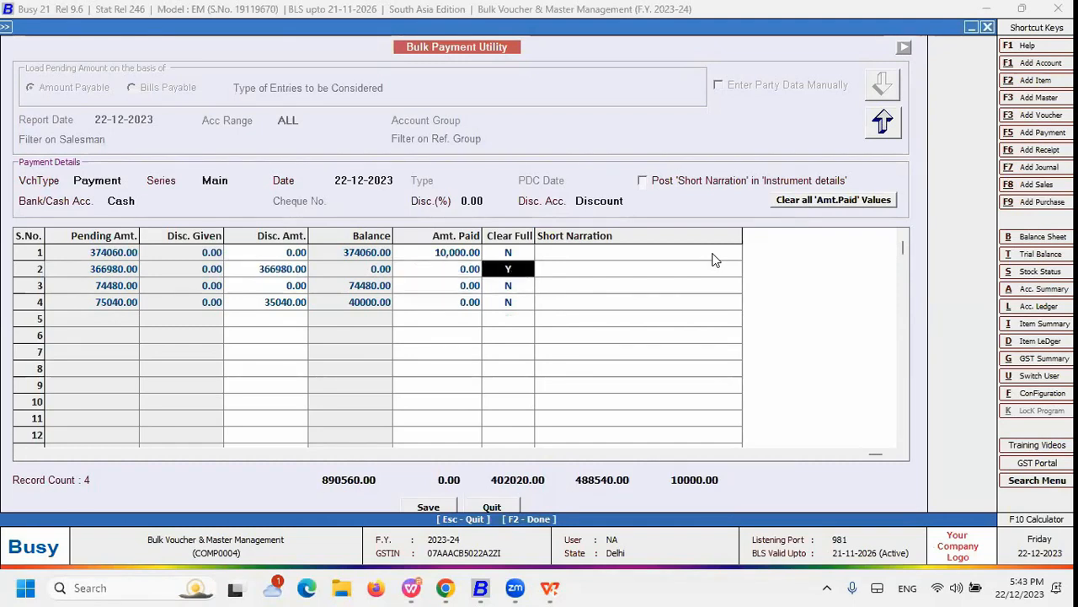
key(Left)
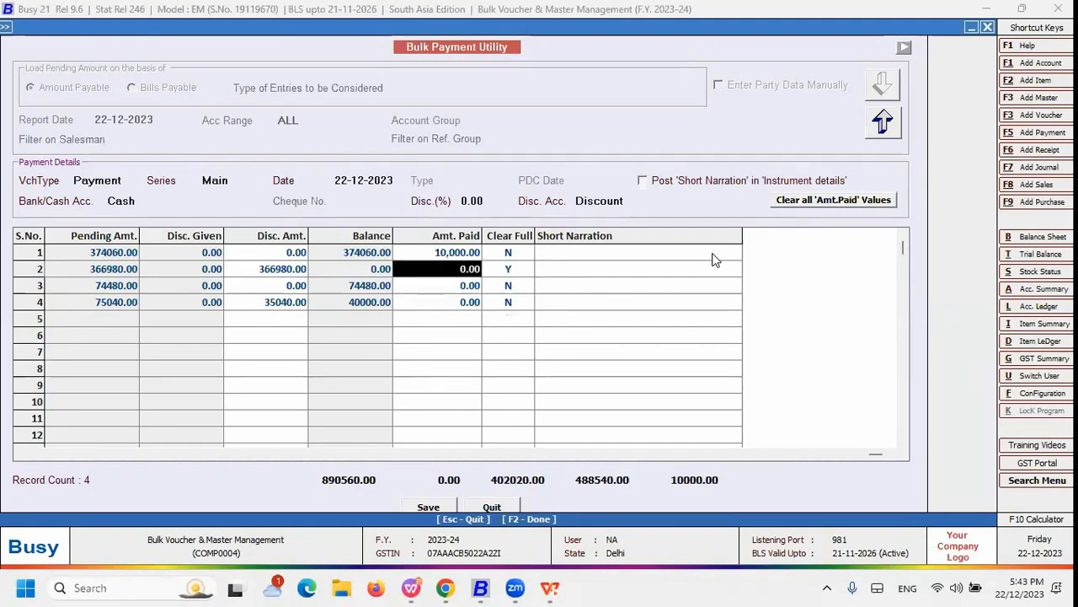
key(Left)
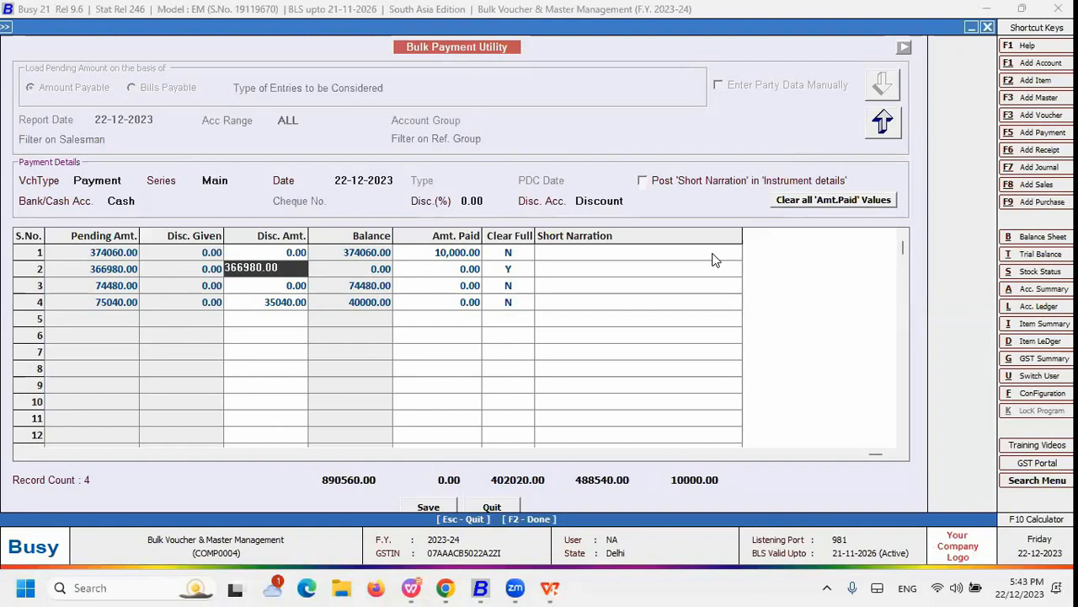
- Reset the discount amount of O3 Bag Importers Ltd. to zero and set its amount paid to 366980
key(Return)
key(space)
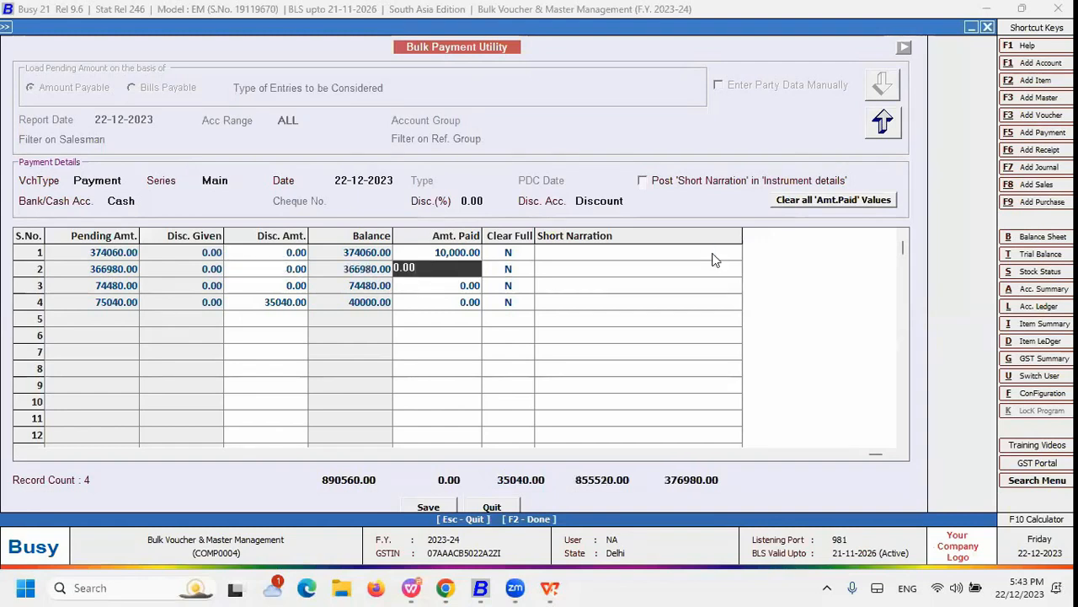
key(BackSpace)
key(BackSpace)
key(BackSpace)
key(BackSpace)
text(366980)
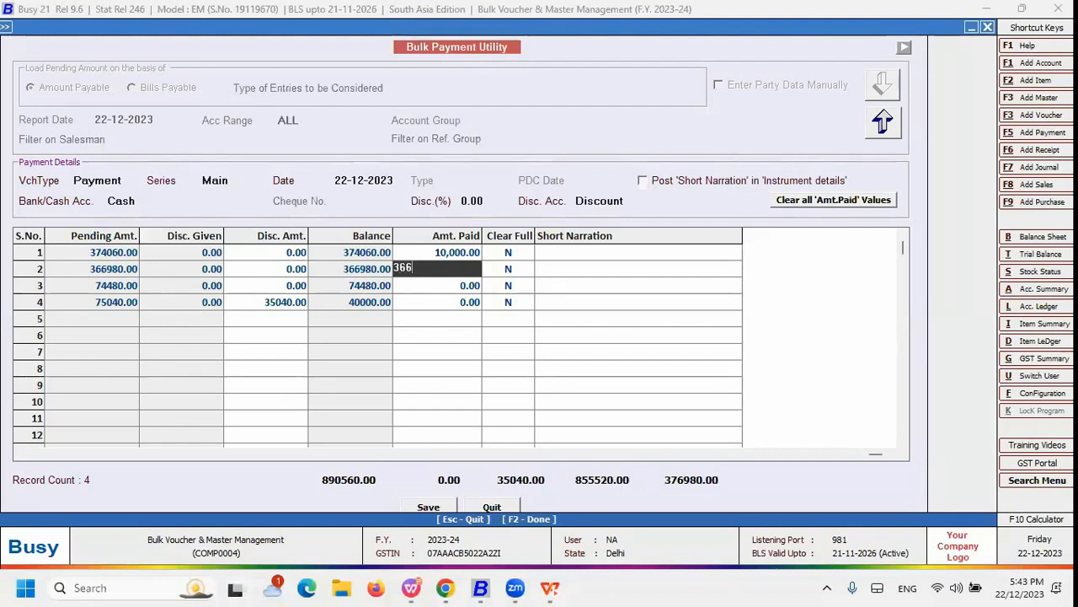
key(Return)
- Set Clear Full to Y for O3 Bag Importers Ltd. against its full payment and check the row's amounts
key(y)
key(Return)
key(Left)
key(Left)
key(Left)
key(Left)
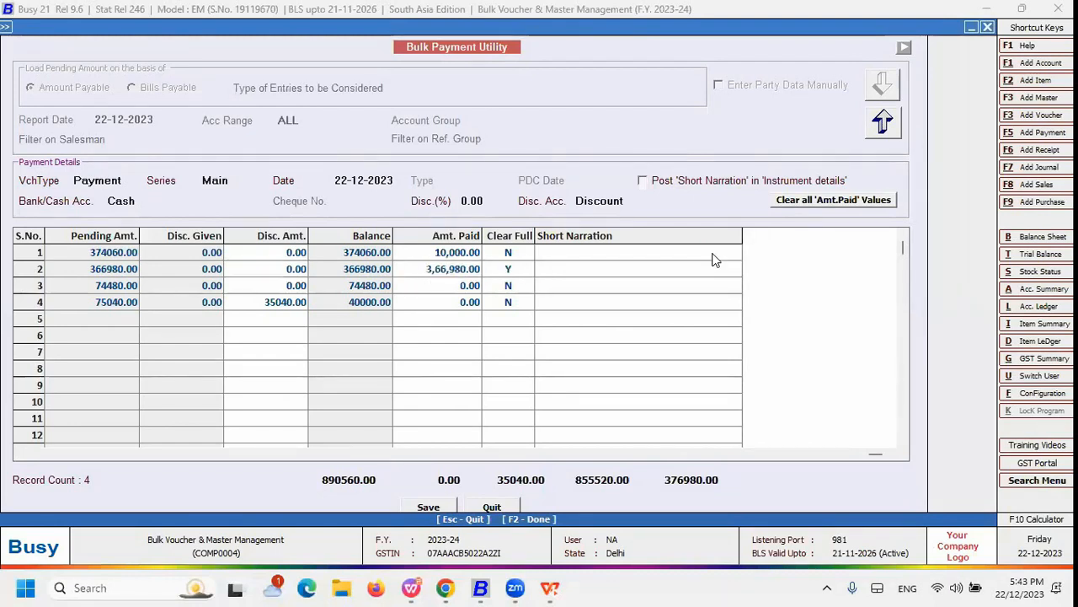
- Set the amount paid to 20000 for the third party, whose pending amount is 74480
key(Right)
key(Down)
key(Right)
key(Right)
text(2000)
key(Return)
key(Left)
text(20000)
key(Return)
- Set the amount paid to 30000 for the fourth party, leaving its Clear Full and short narration entries unchanged
key(Down)
key(Left)
text(30,000)
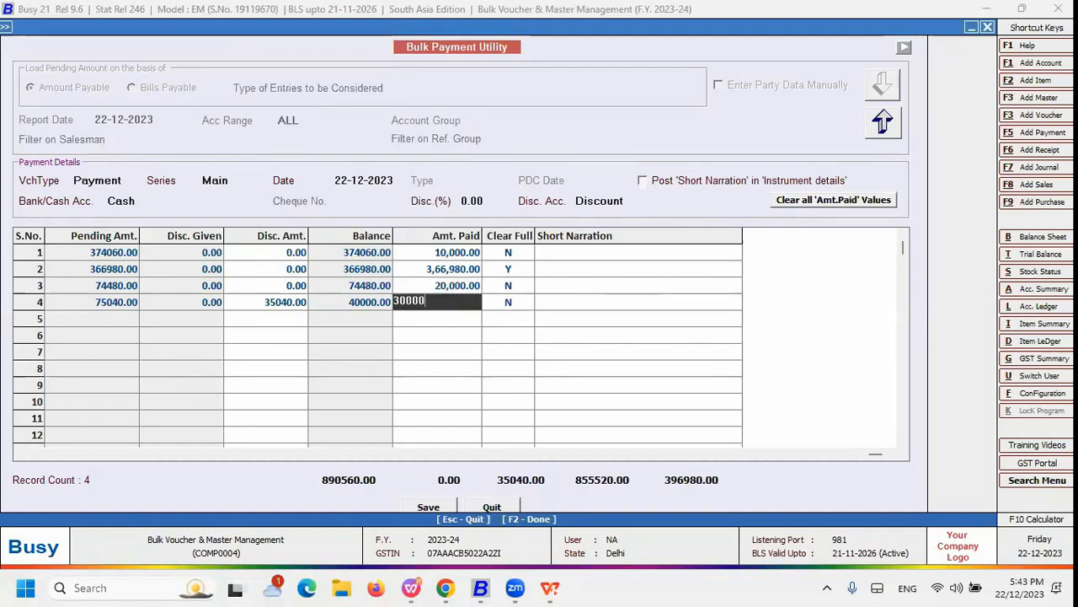
key(Return)
key(Return)
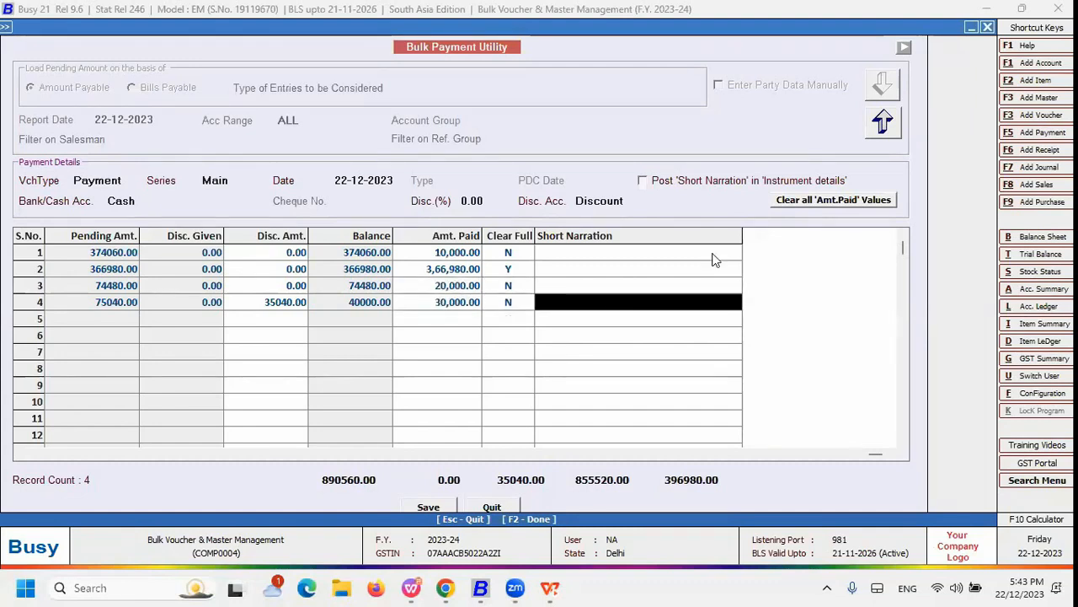
- Save the bulk payment entries as payment vouchers and acknowledge the creation notice
key(F2)
key(Return)
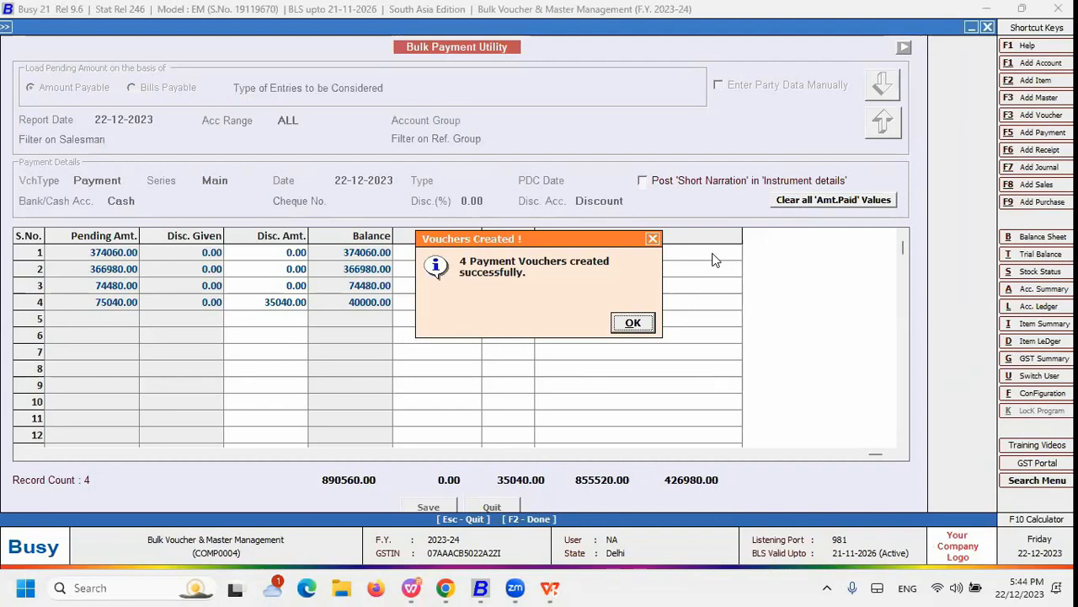
key(Return)
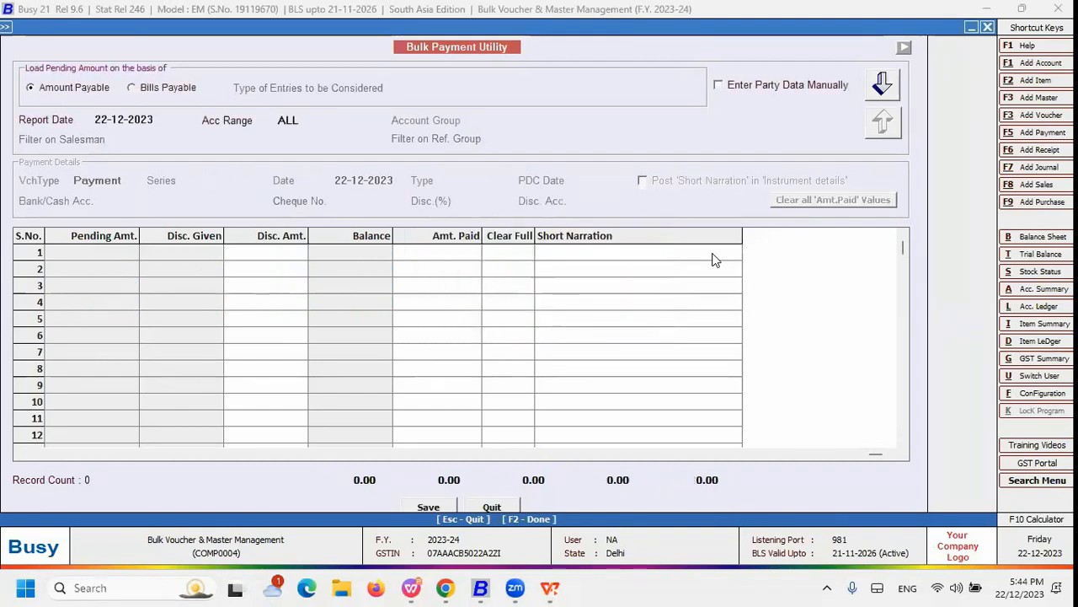
- Close the Bulk Payment Utility, open Bulk Receipts and load the pending receivable amounts as on 22-12-2023 for all accounts
key(Escape)
key(Down)
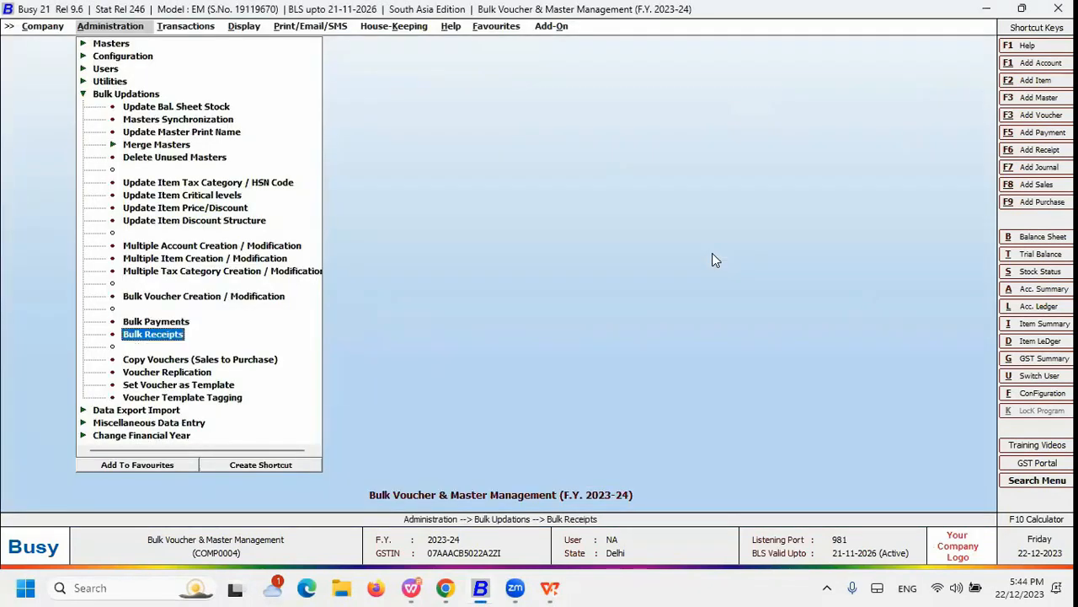
key(Return)
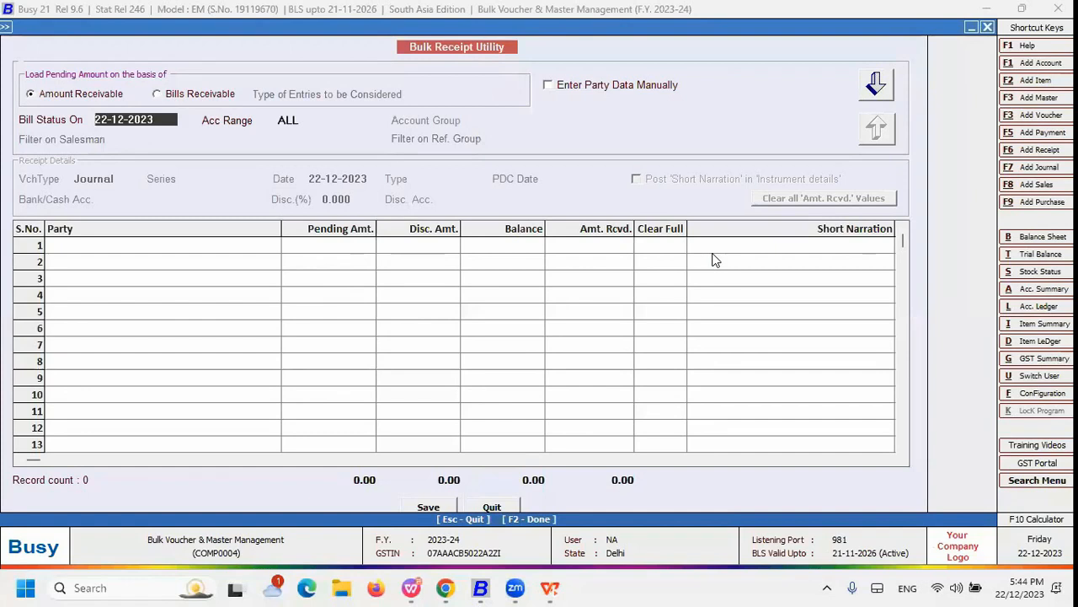
key(Return)
key(F2)
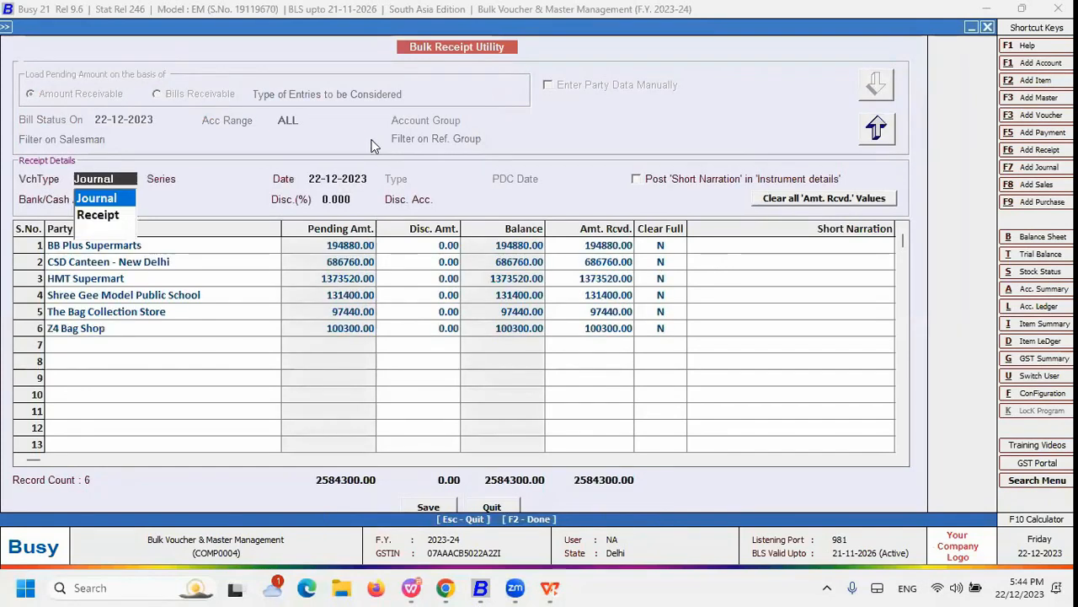
- Set the receipt details to voucher type Receipt, series Main, date 22-12-2023 and bank/cash account Cash
key(Down)
key(Return)
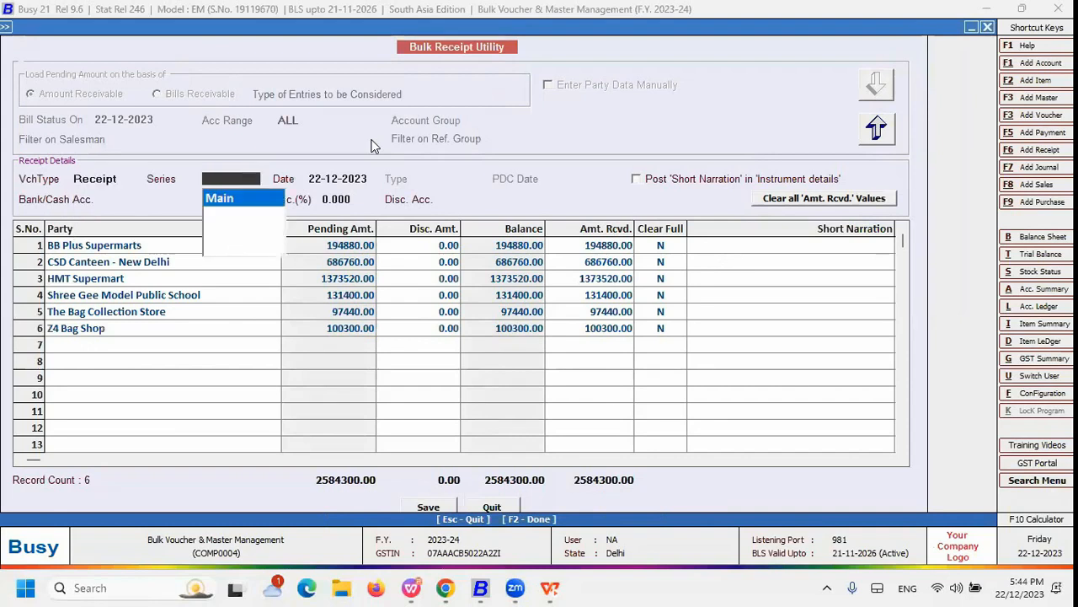
key(Return)
key(Return)
key(Return)
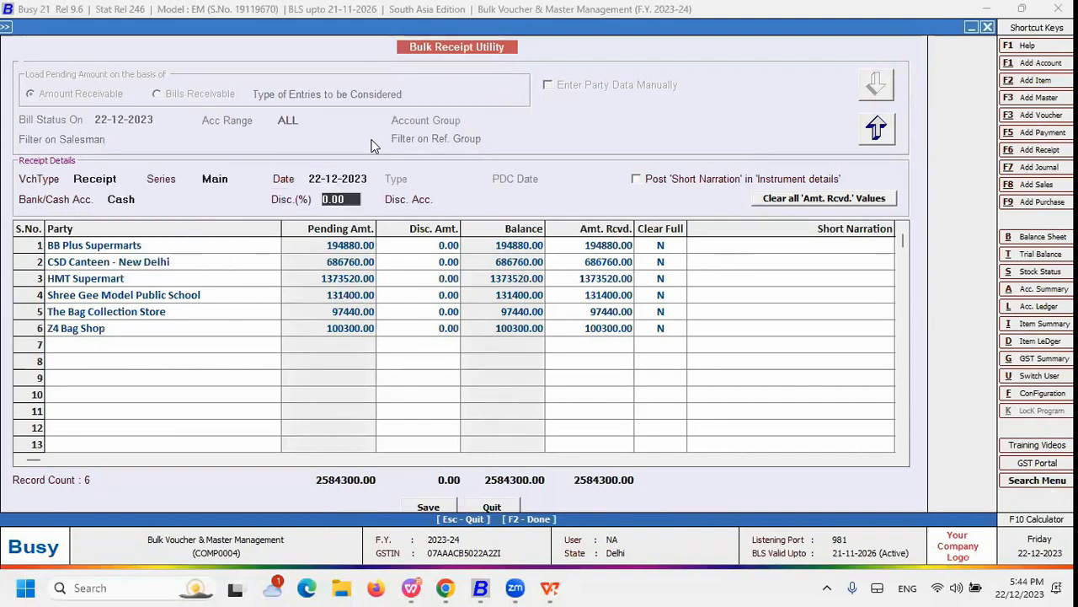
- Try State Bank of India as the receipts' bank/cash account and switch it back to Cash
key(shift+Tab)
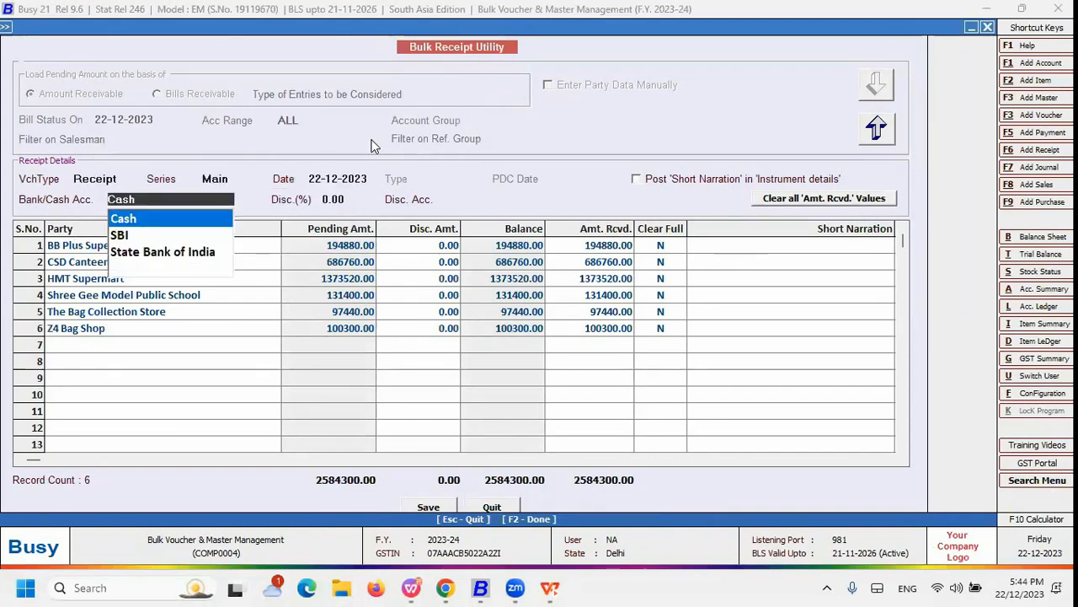
key(Down)
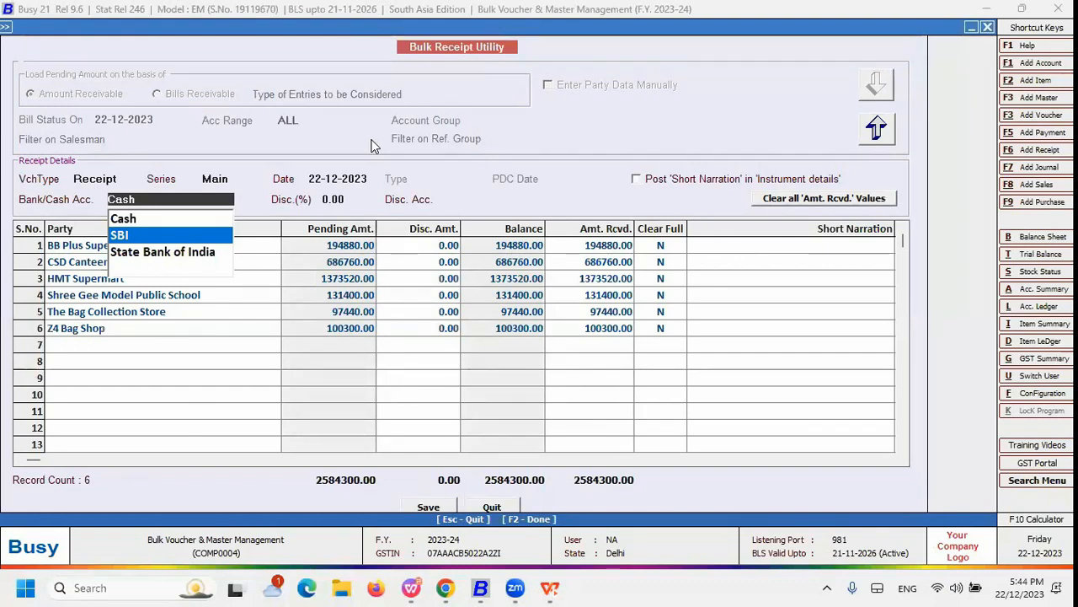
key(Up)
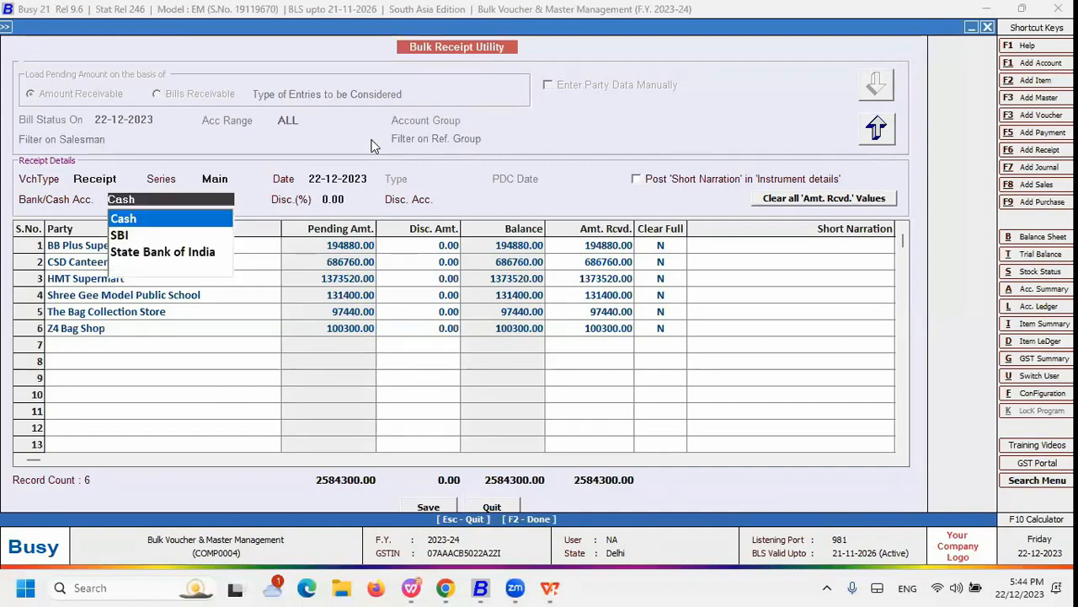
key(Down)
key(Down)
key(Return)
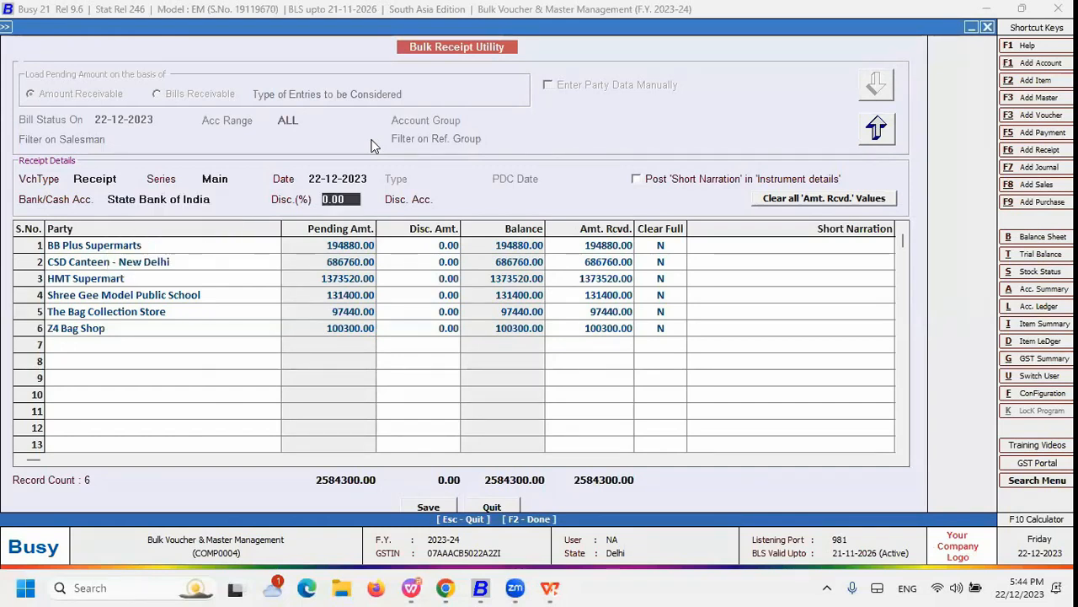
key(Up)
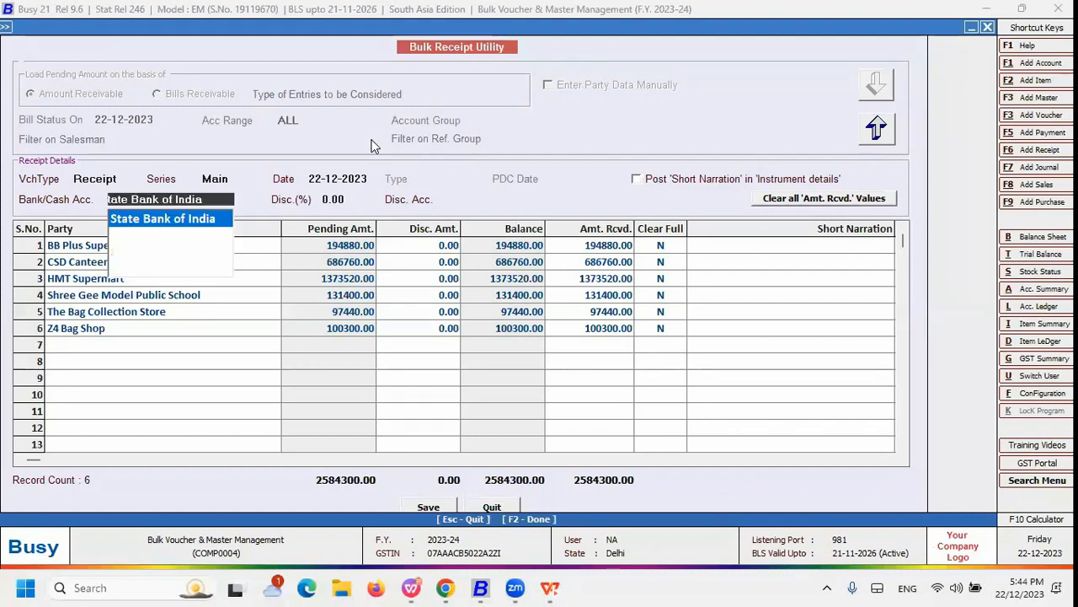
key(BackSpace)
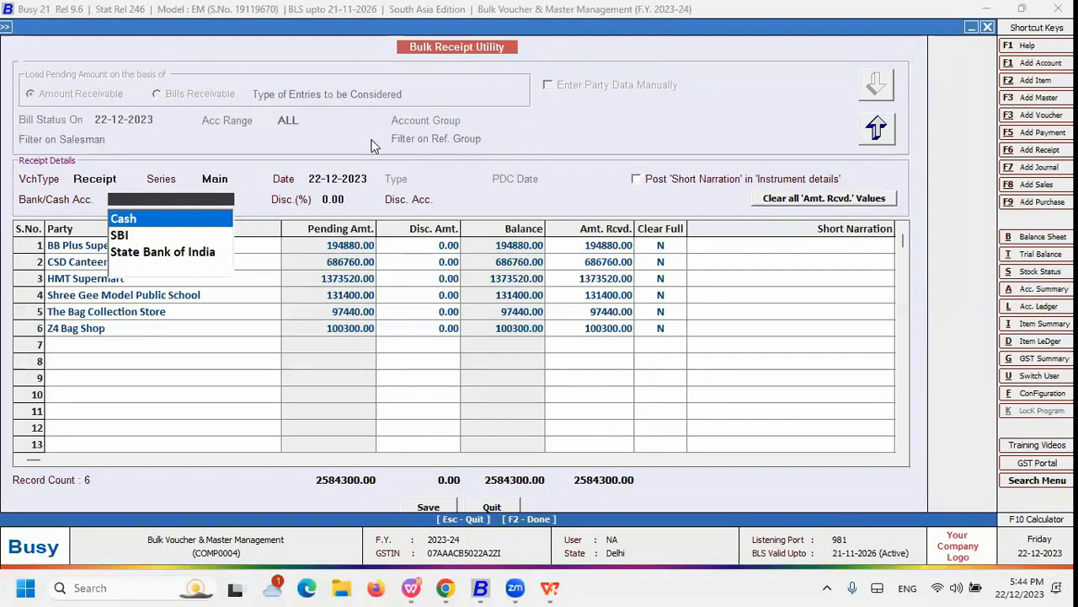
key(Return)
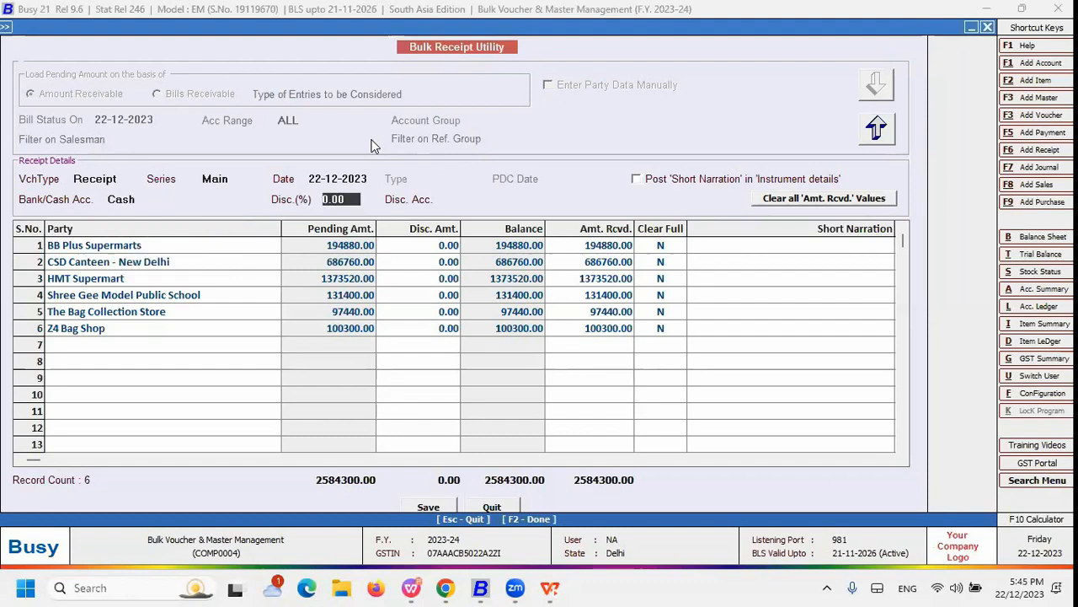
- Keep the discount percentage at 0.00 and choose Discount as the discount account for the receipts
key(Return)
text(di)
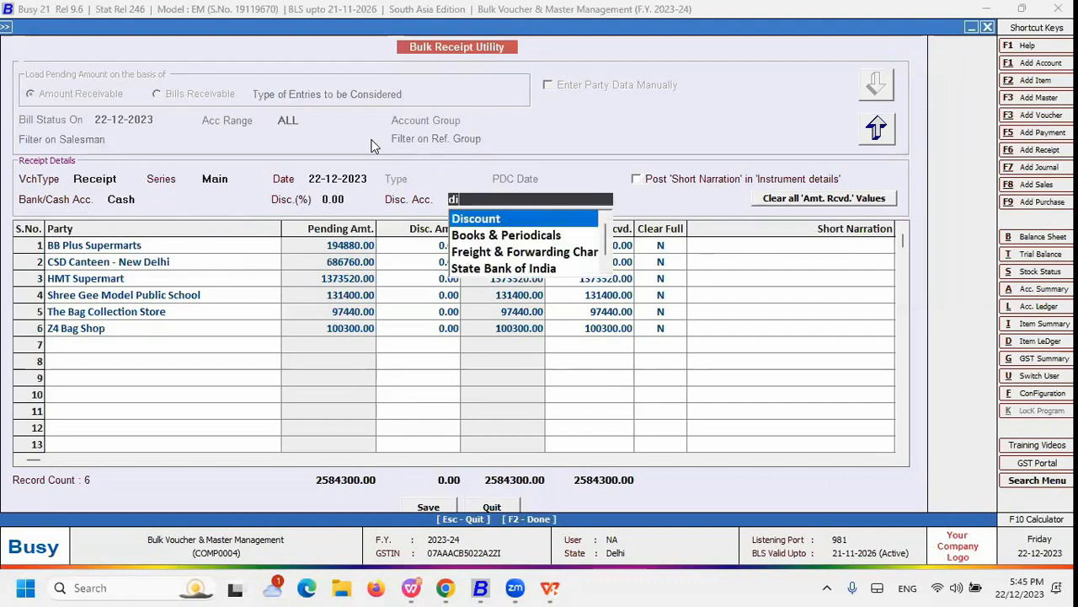
key(Return)
key(Return)
- Set the amount received from BB Plus Supermarts to 10,000
key(Right)
key(Left)
key(Left)
key(Right)
key(Right)
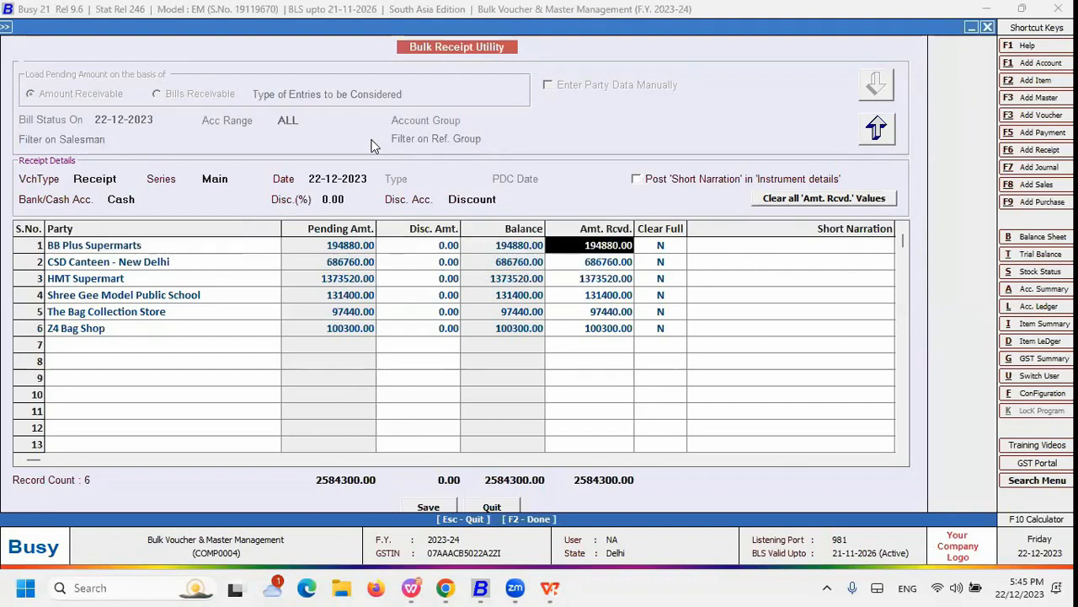
text(10,000)
key(Return)
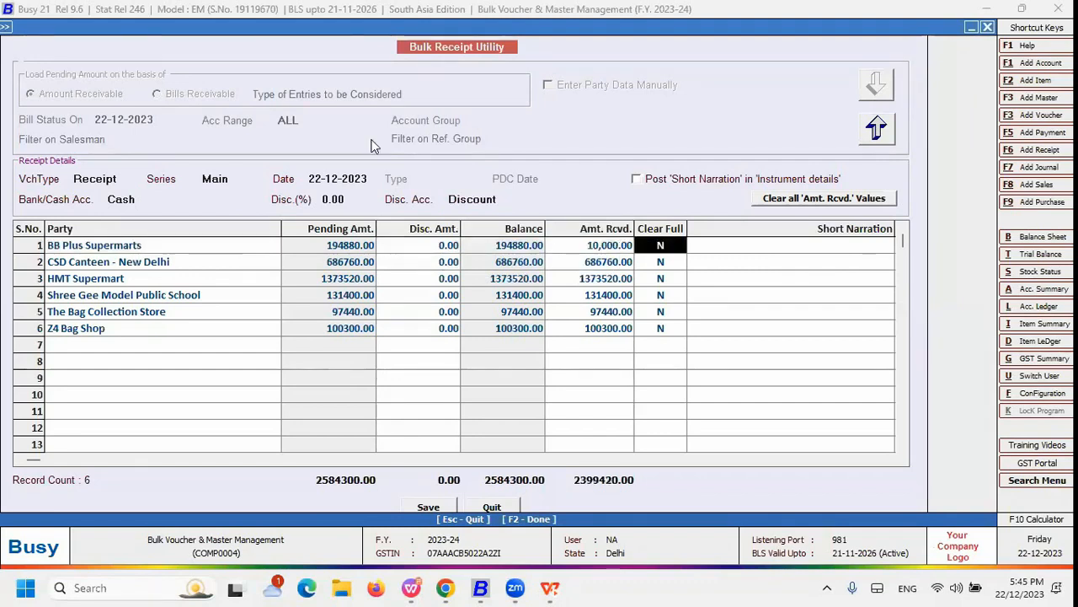
- Save the bulk receipt entries as receipt vouchers and acknowledge the creation notice
key(F2)
key(Return)
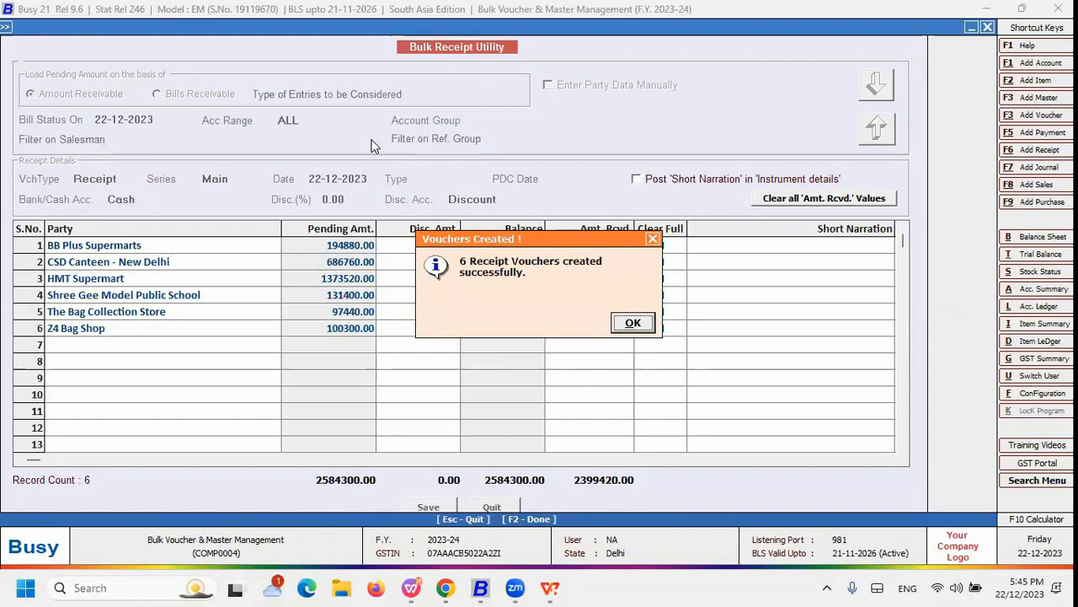
key(Return)
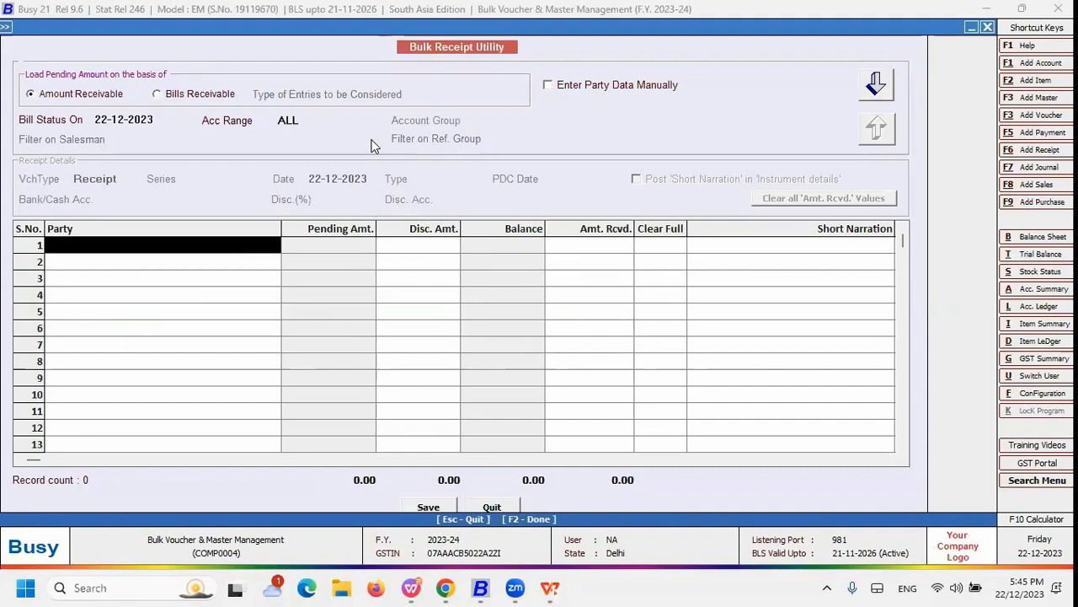
- Close the Bulk Receipt Utility and switch to the WPS Presentation slide show to view the Reports slide
key(Escape)
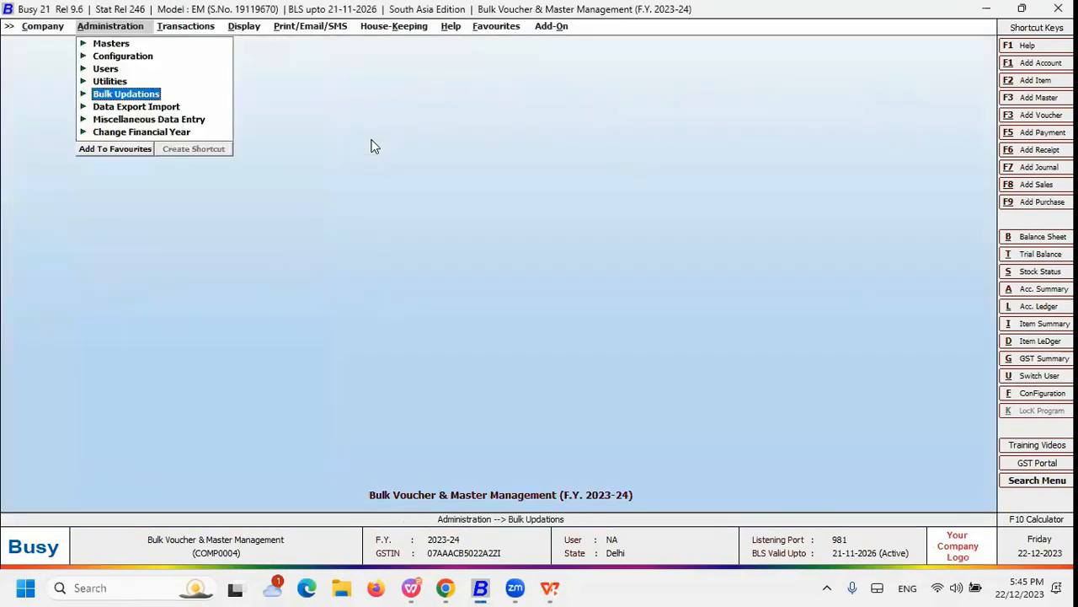
key(alt+Tab)
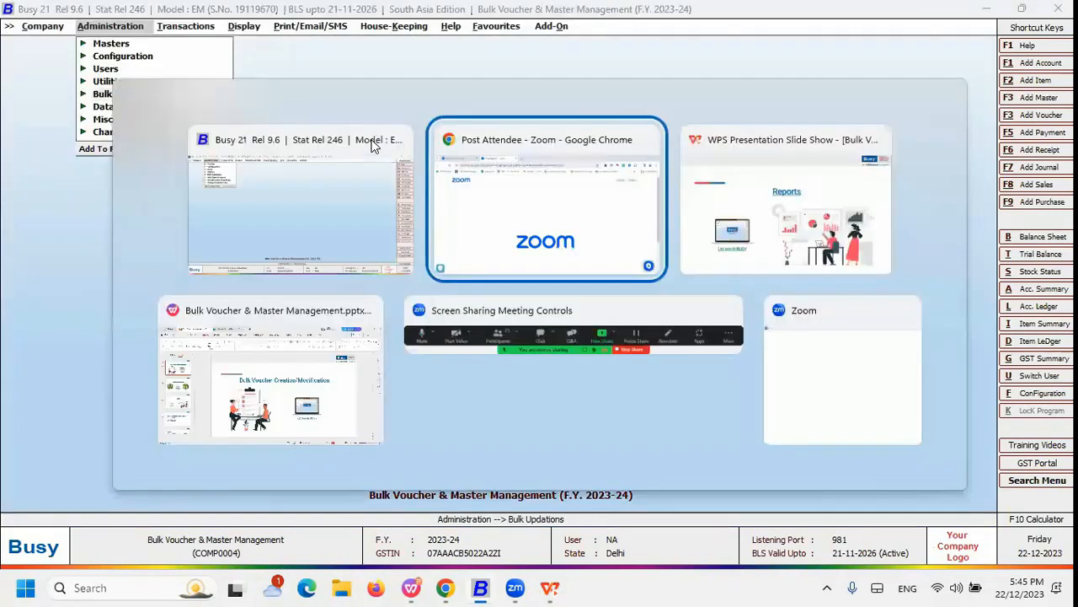
key(alt+Tab)
key(Tab)
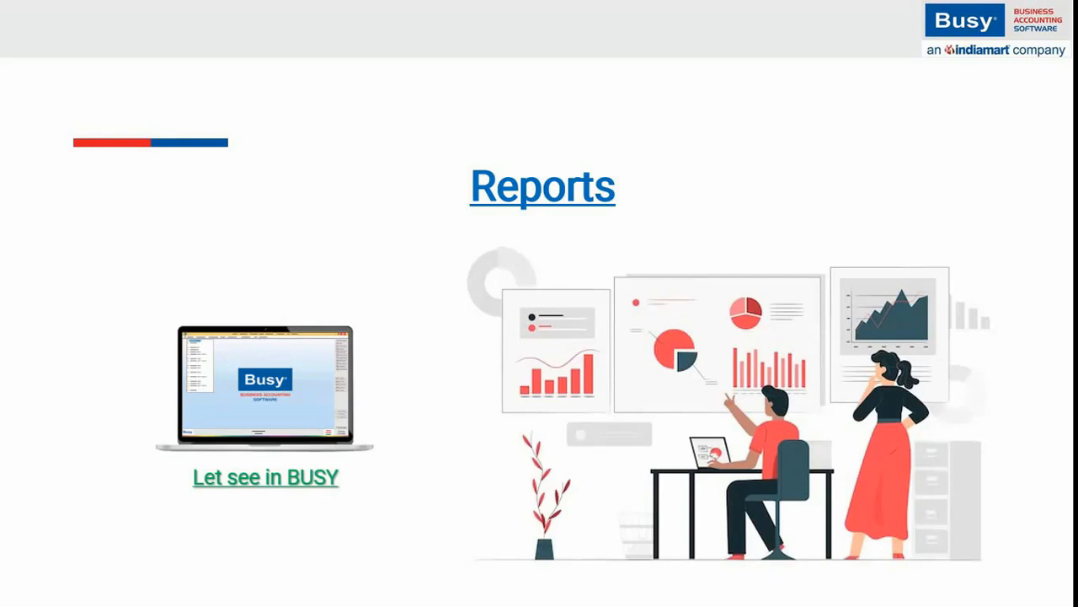
- Switch back to Busy and display the GST Summary report for 01-04-2023 to 22-12-2023
key(alt+Tab)
key(alt+Tab)
key(Right)
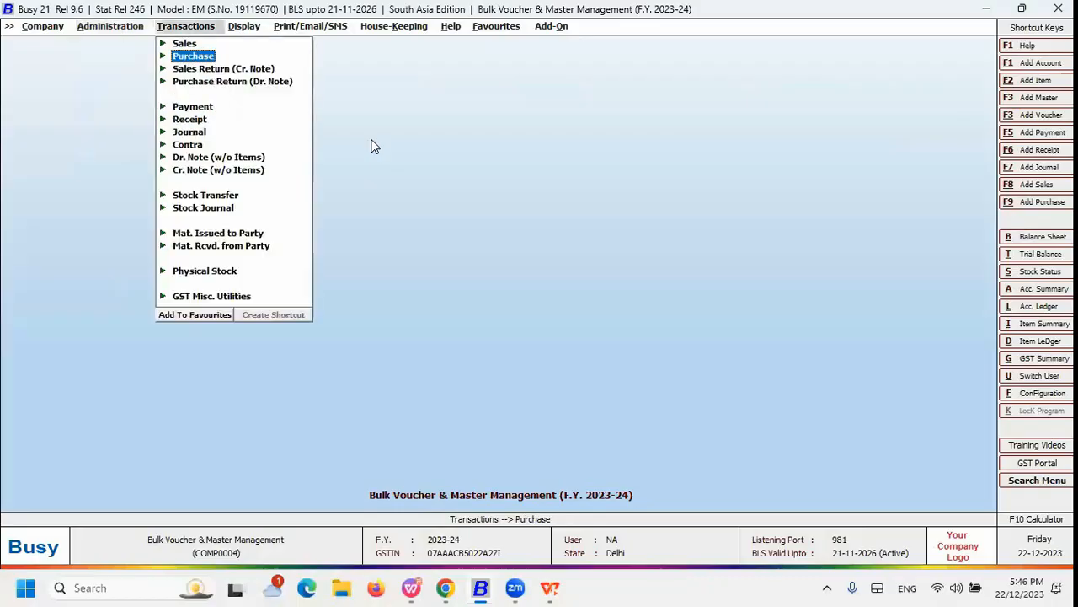
key(Right)
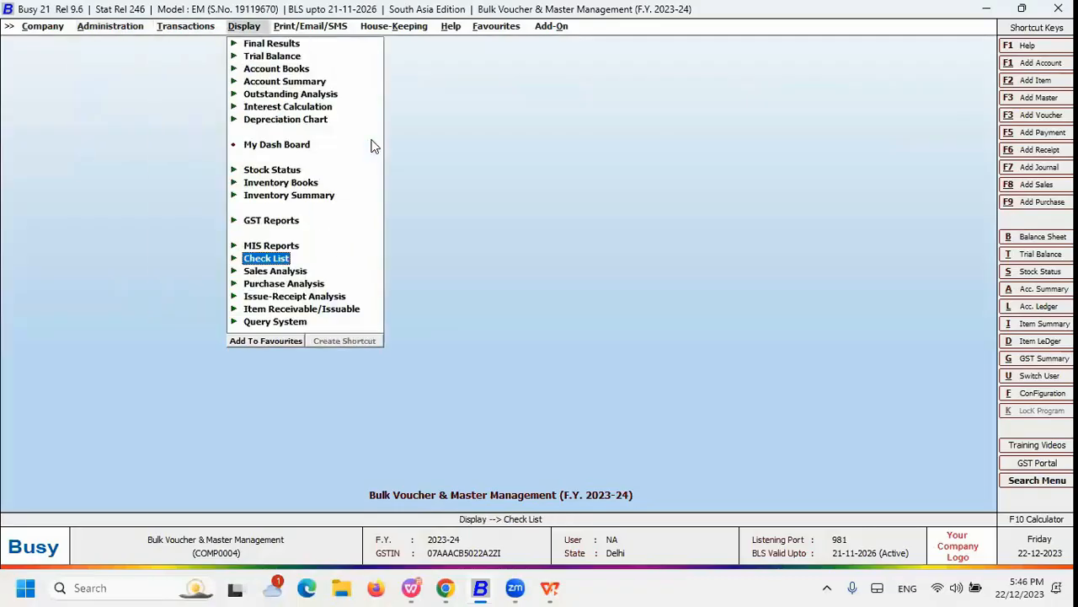
key(Up)
key(Up)
key(Right)
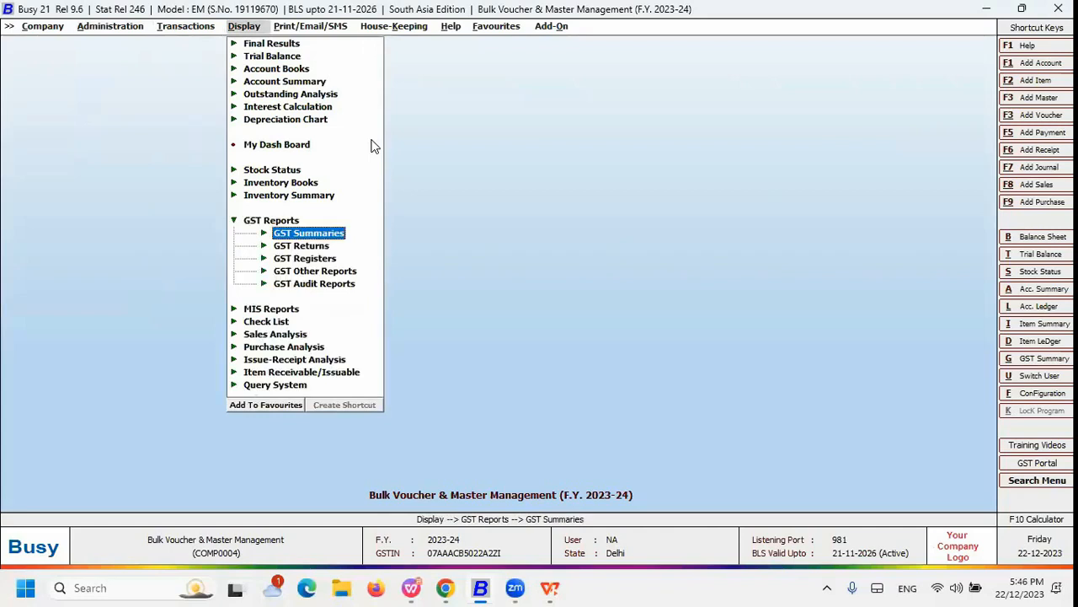
key(Right)
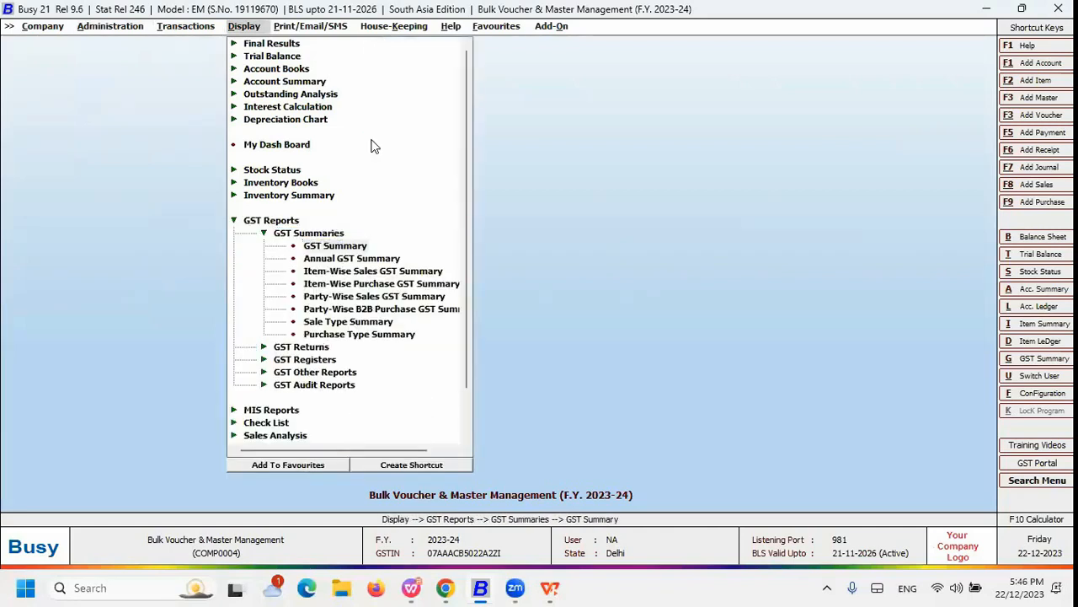
key(Return)
key(F2)
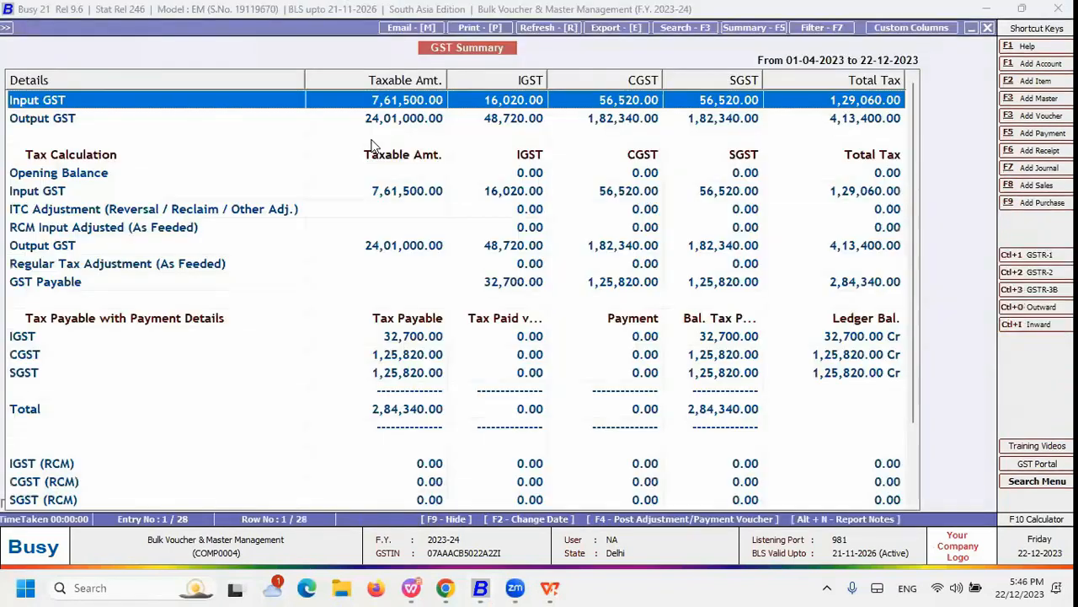
- Drill down from Output GST into the 18 % (Local) sales and look through the listed sale vouchers
key(Down)
key(Return)
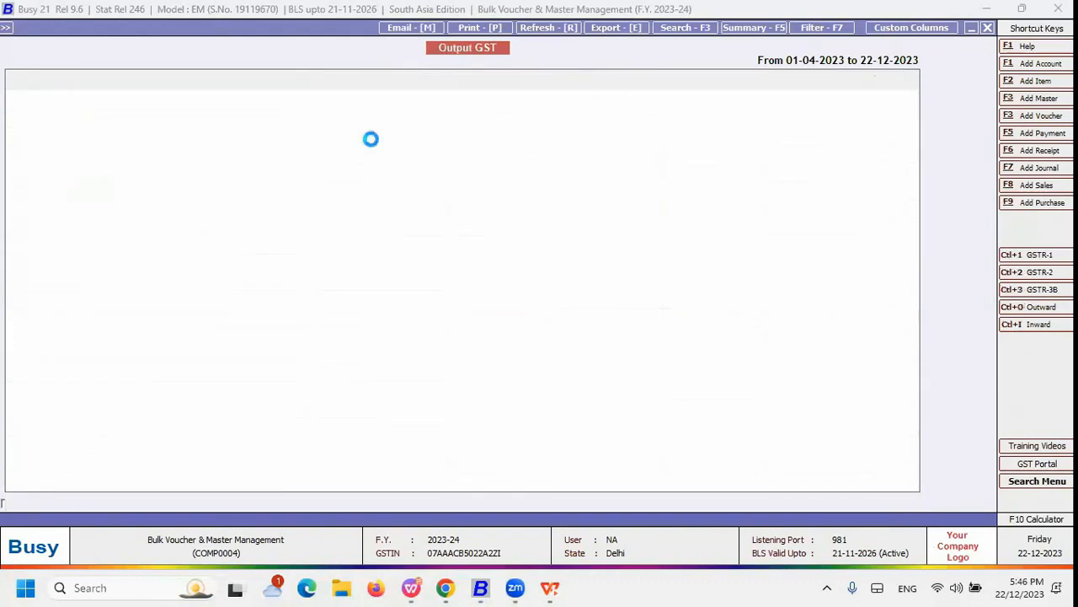
key(Down)
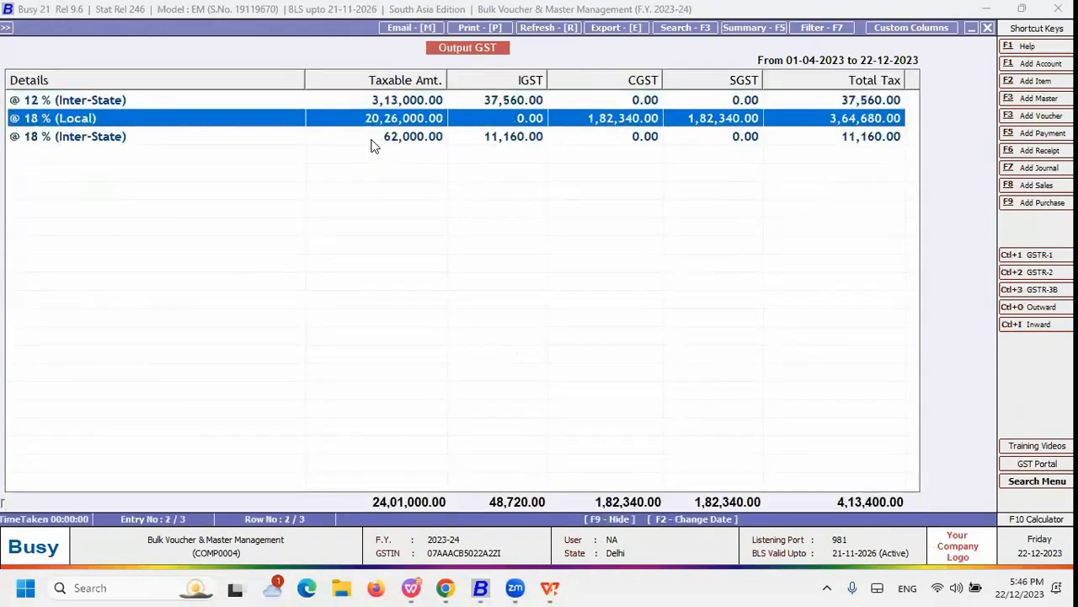
key(Return)
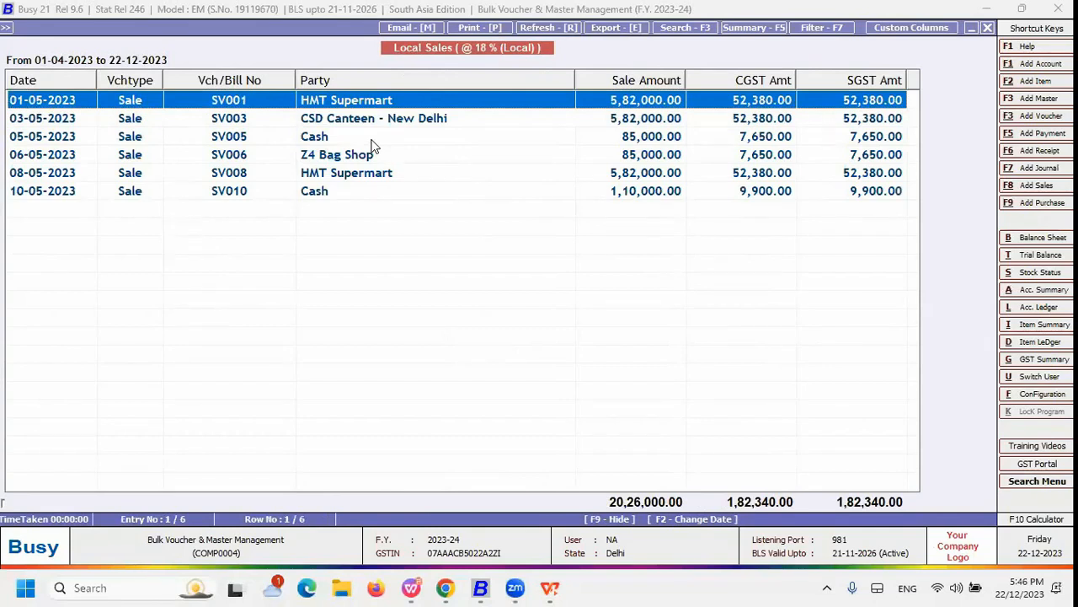
key(Down)
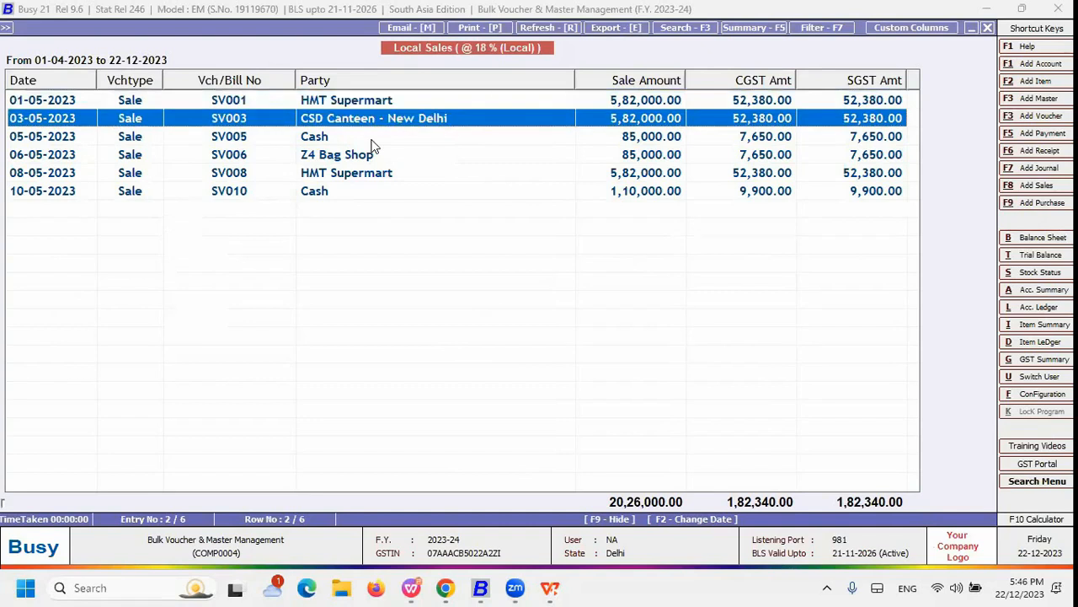
key(Down)
key(Down)
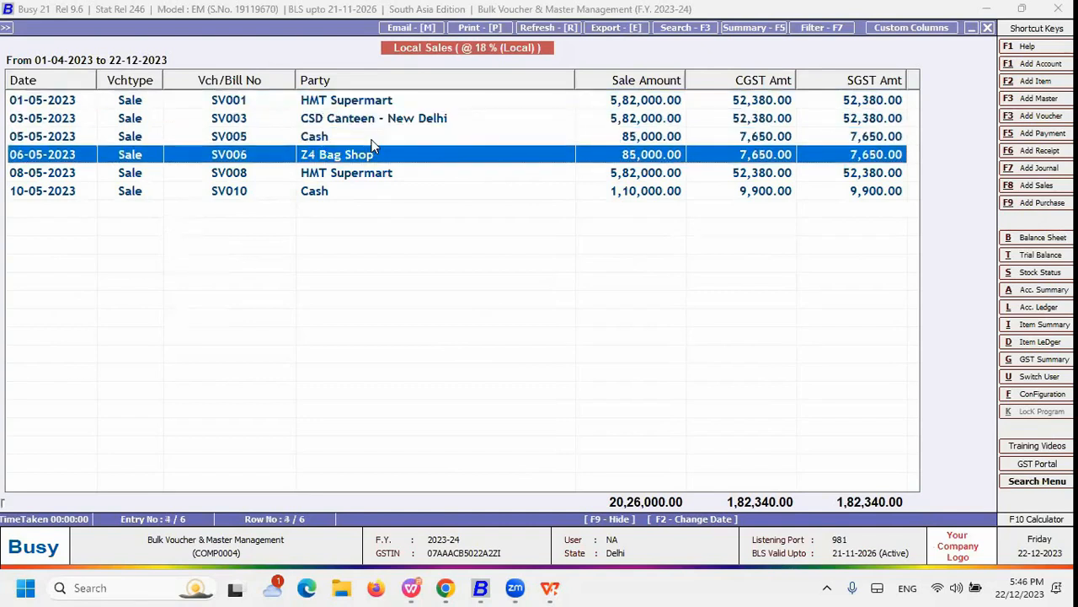
key(Down)
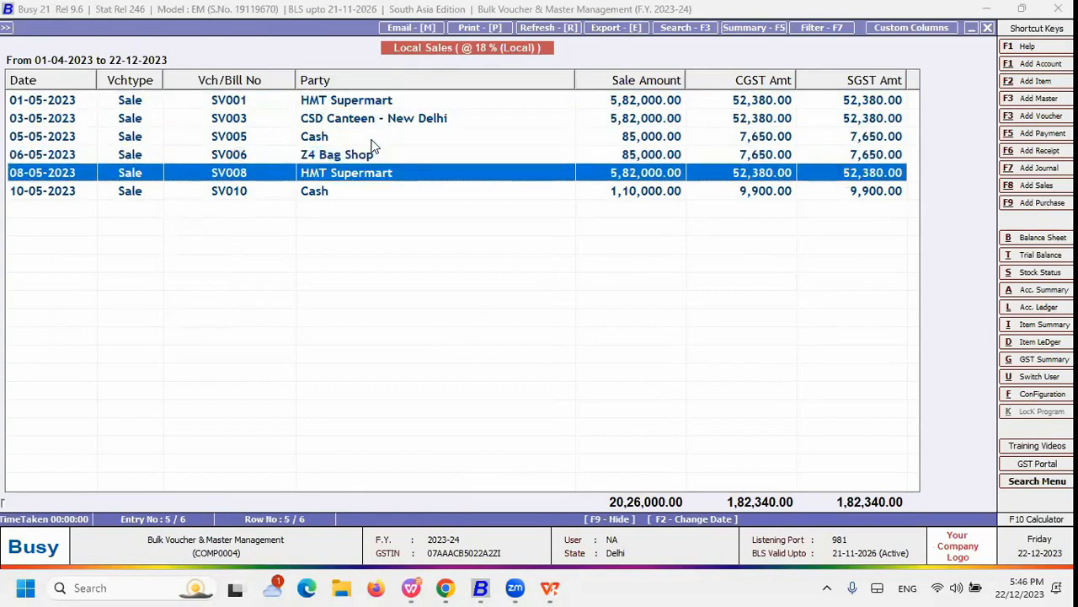
- Look through the 18 % (Local) sale vouchers and return to the GST Summary report
key(Down)
key(Up)
key(Up)
key(Up)
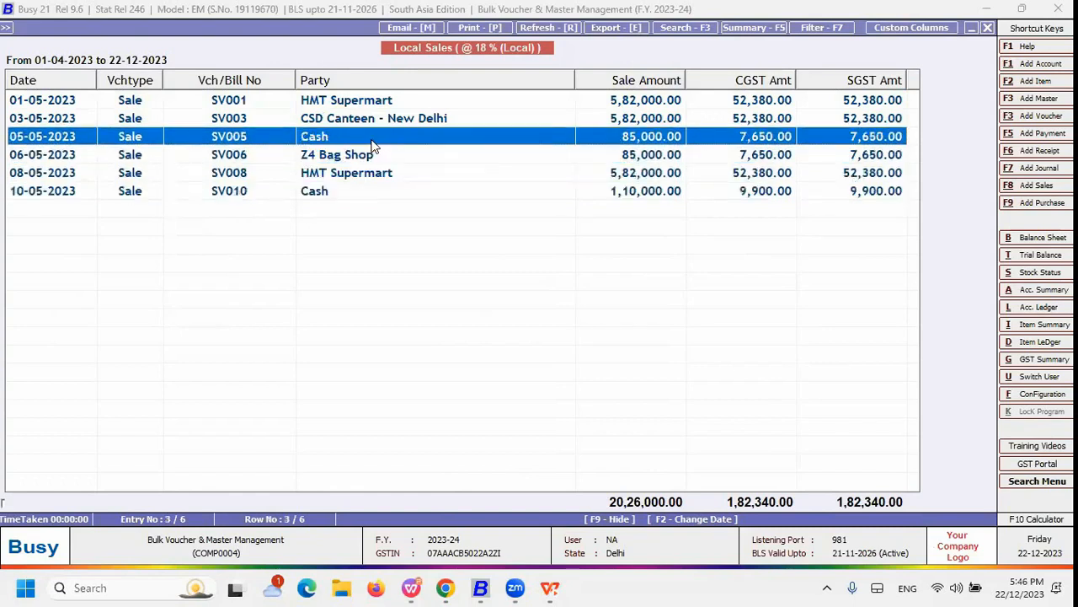
key(Escape)
key(Escape)
key(Up)
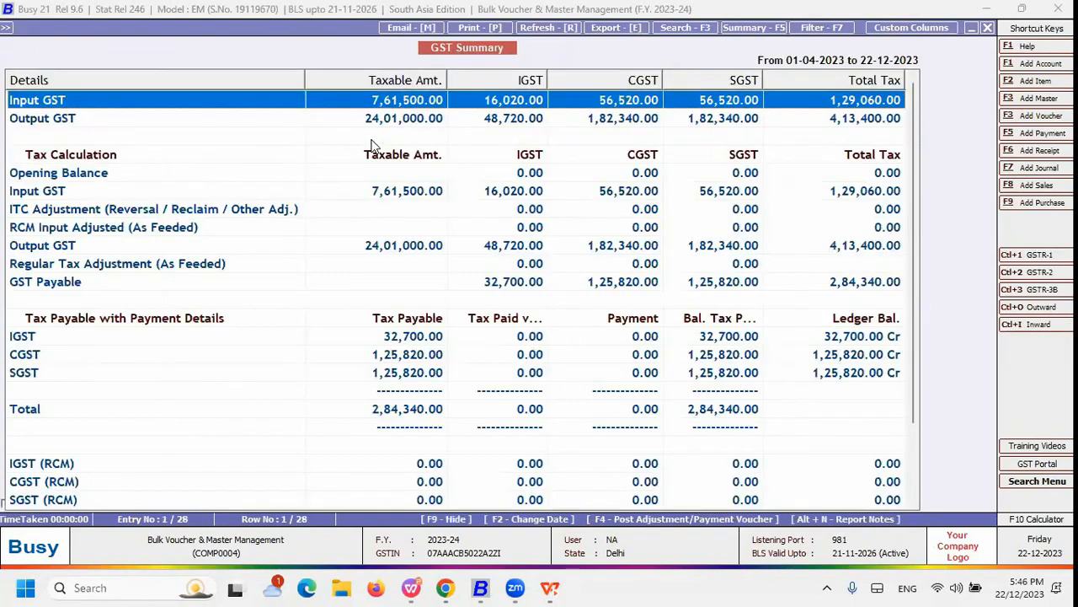
- Look over the tax calculation rows of the GST Summary and close the report
key(Down)
key(Down)
key(Down)
key(Down)
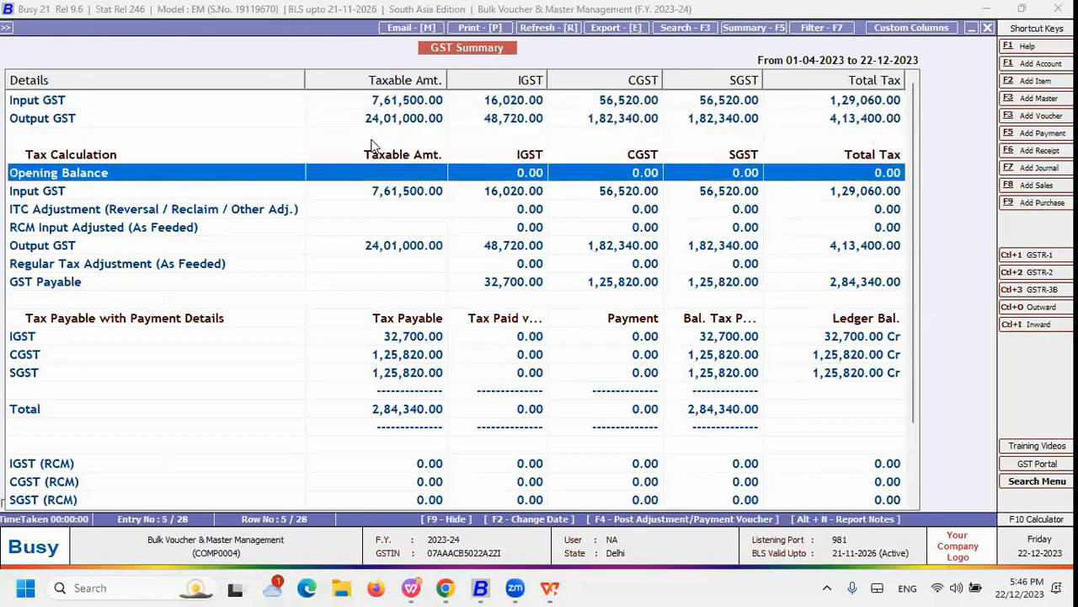
key(Up)
key(Up)
key(Escape)
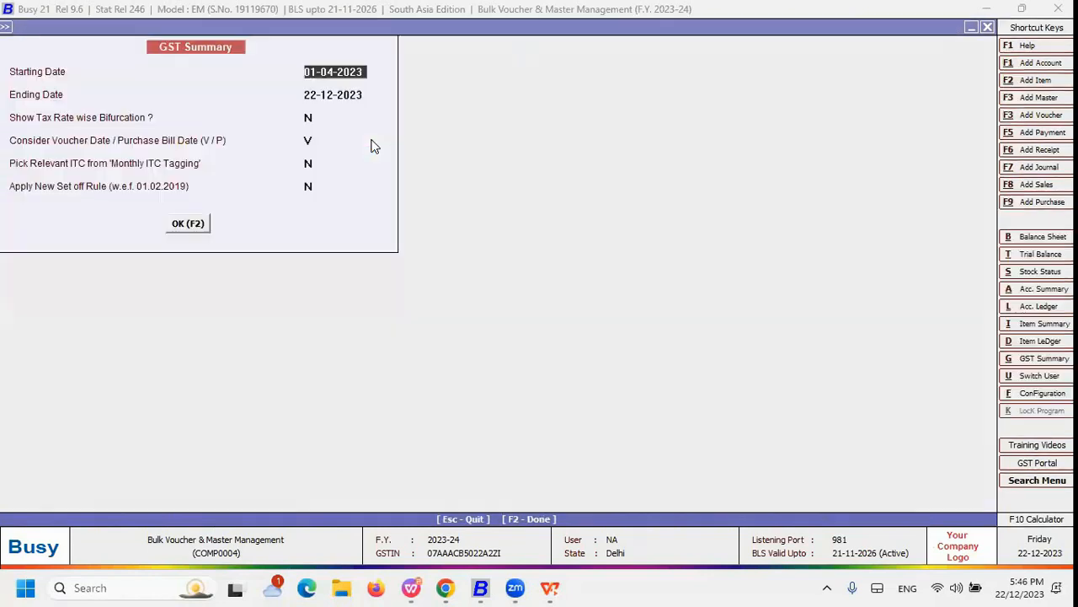
key(Escape)
- Display the Sale Type Summary from the GST summaries for 01-04-2023 to 22-12-2023
key(Down)
key(Down)
key(Down)
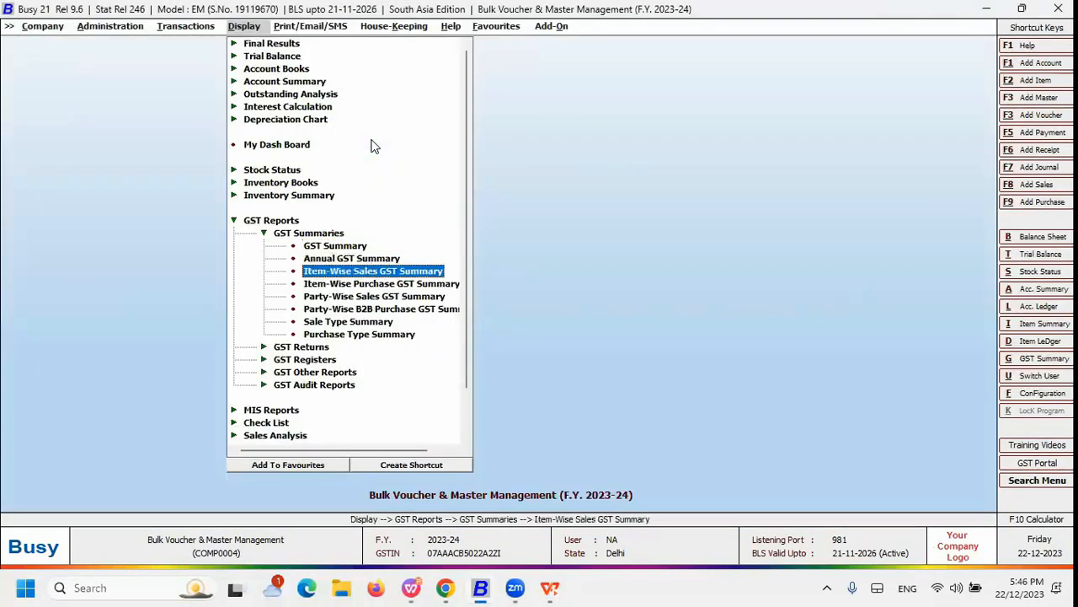
key(Down)
key(Down)
key(Down)
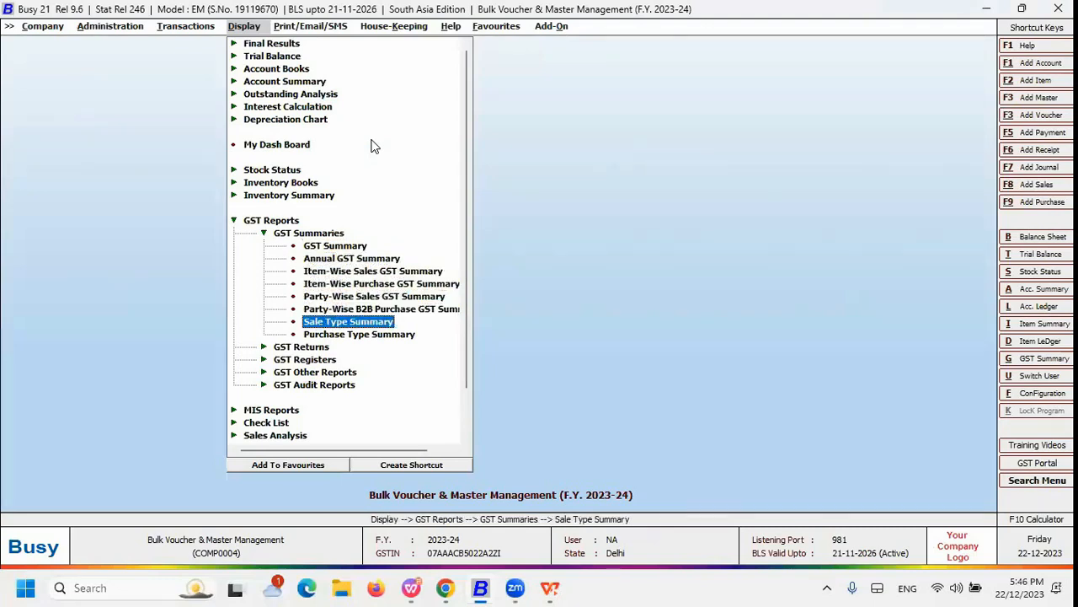
key(Return)
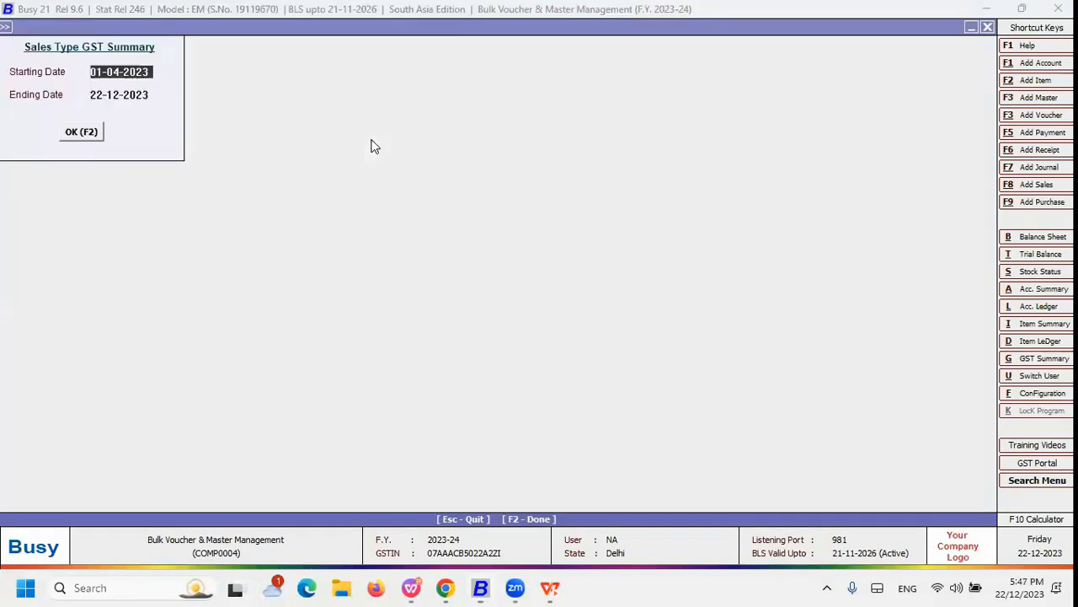
key(F2)
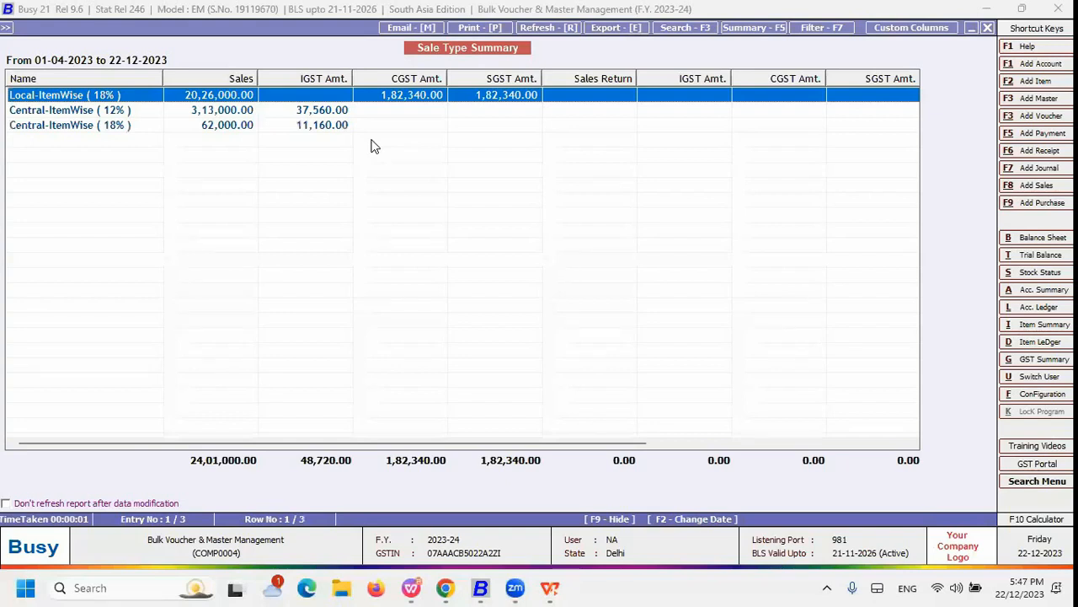
- Examine the local and central sale types across the sales, tax and Nett Sales columns, and close the Sale Type Summary
key(Down)
key(Up)
key(Down)
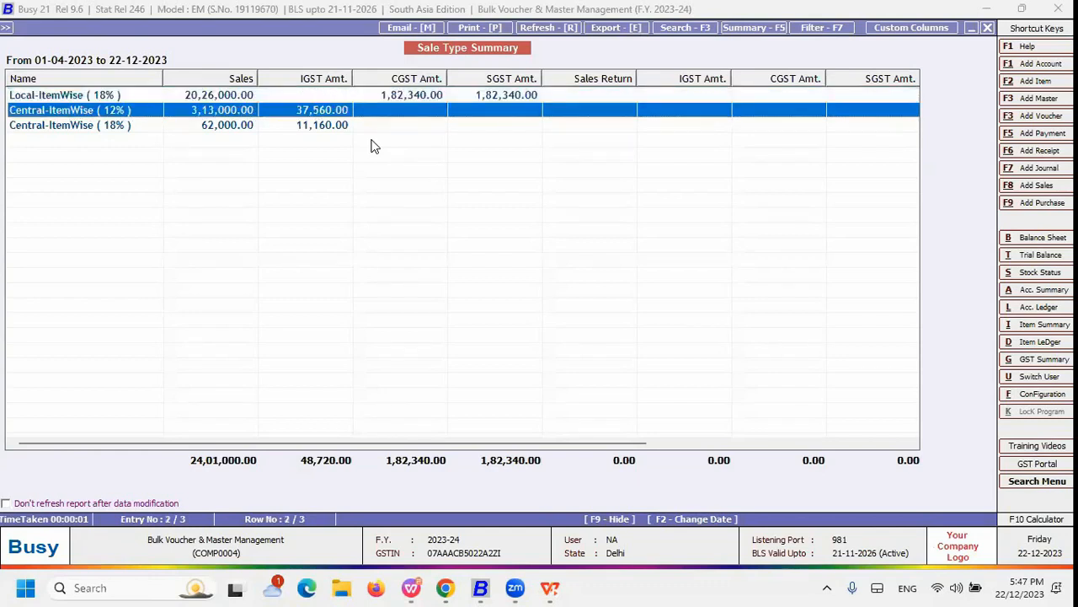
key(Down)
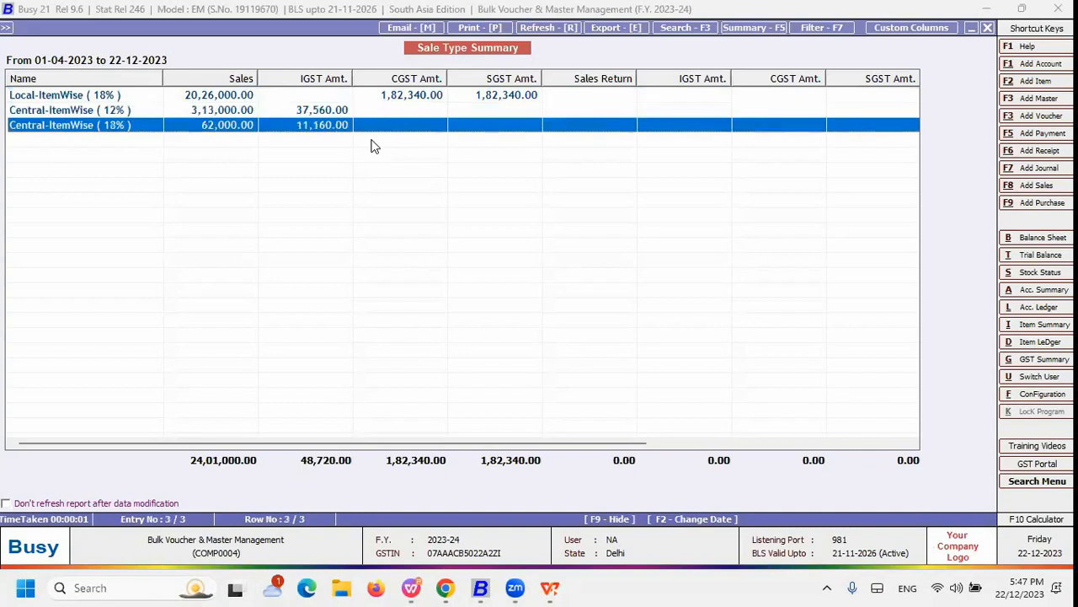
key(Up)
key(Up)
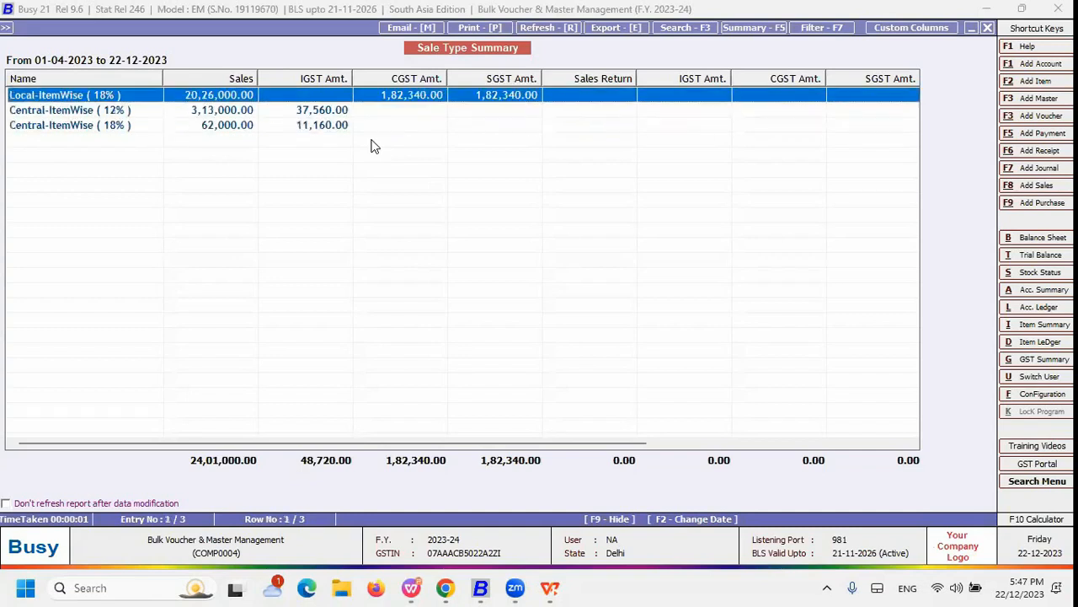
key(Down)
key(Right)
key(Right)
key(Right)
key(Right)
key(Right)
key(Right)
key(Right)
key(Right)
key(Right)
key(Right)
key(Right)
key(Right)
key(Right)
key(Right)
key(Right)
key(Right)
key(Right)
key(Right)
key(Right)
key(Right)
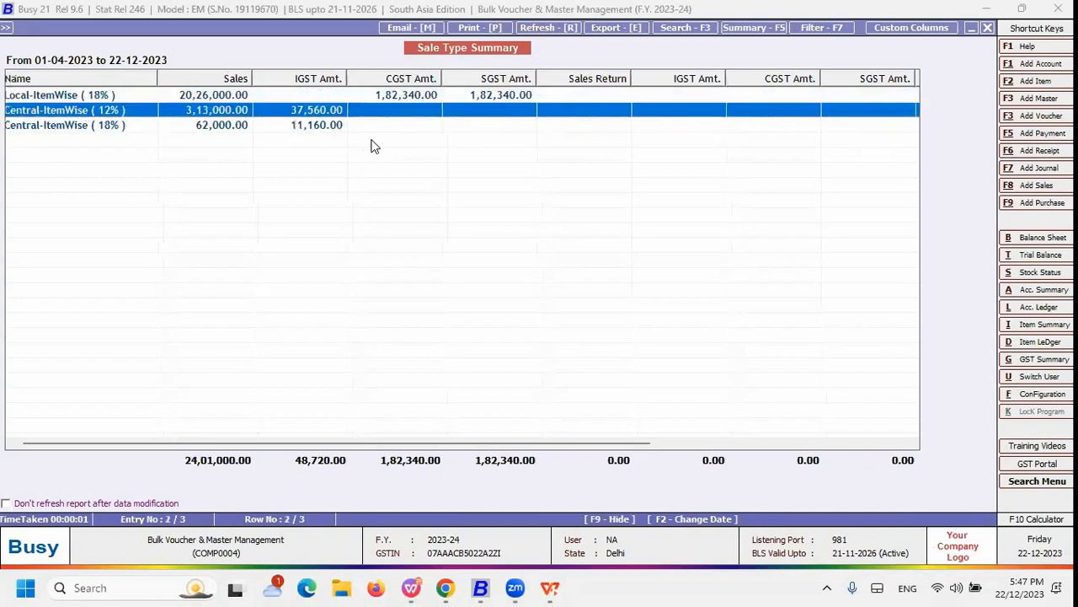
key(Right)
key(Right)
key(Right)
key(Right)
key(Right)
key(Right)
key(Right)
key(Right)
key(Right)
key(Right)
key(Right)
key(Right)
key(Right)
key(Right)
key(Right)
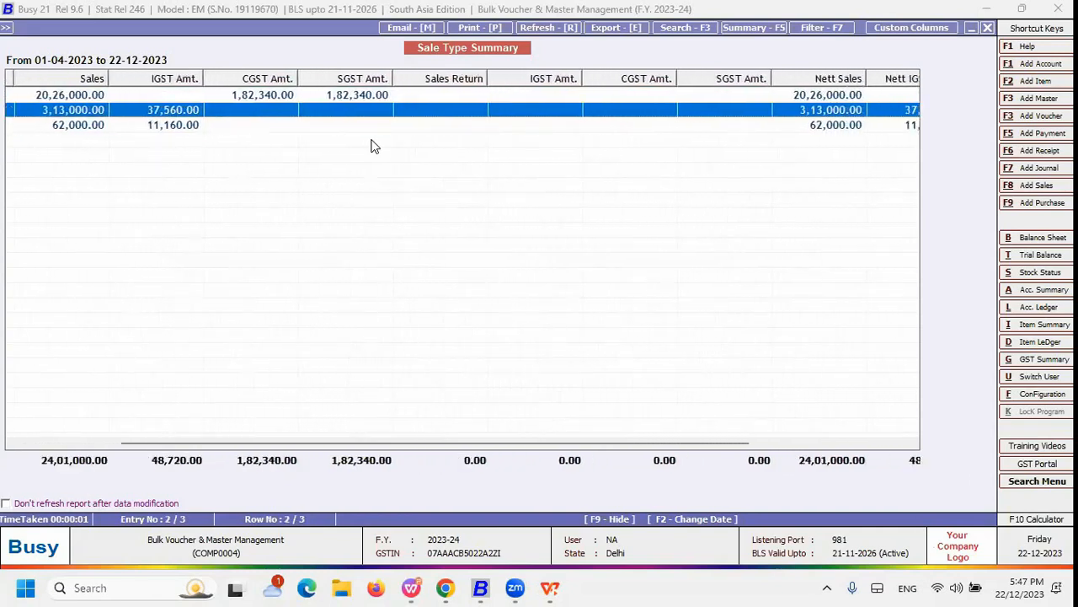
key(Escape)
key(Escape)
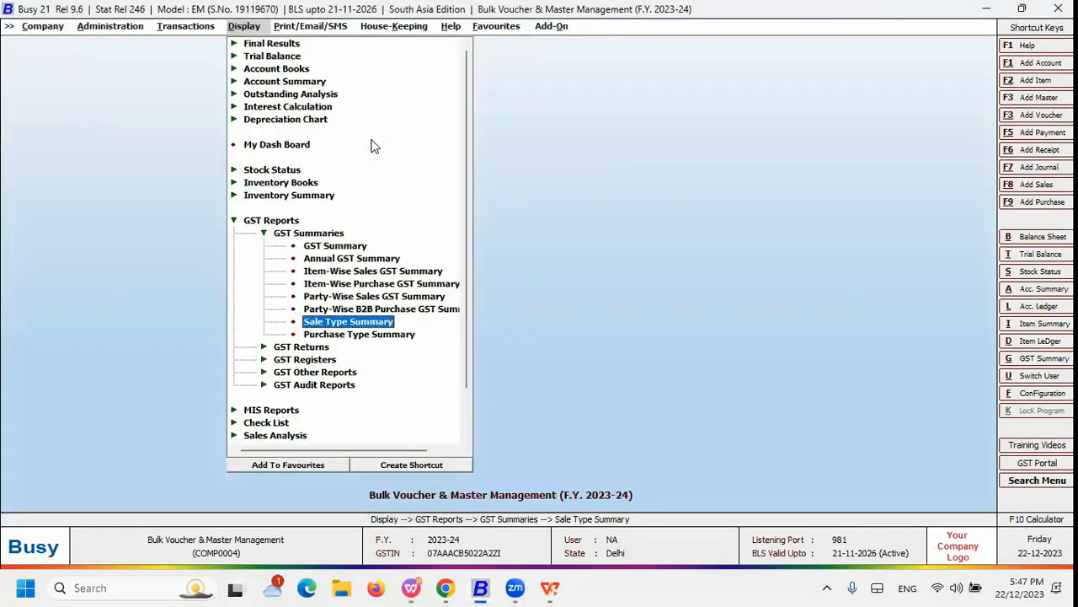
- Display the GSTR-1 return for 01-04-2023 to 22-12-2023, and close it along with the GST report lists
key(Escape)
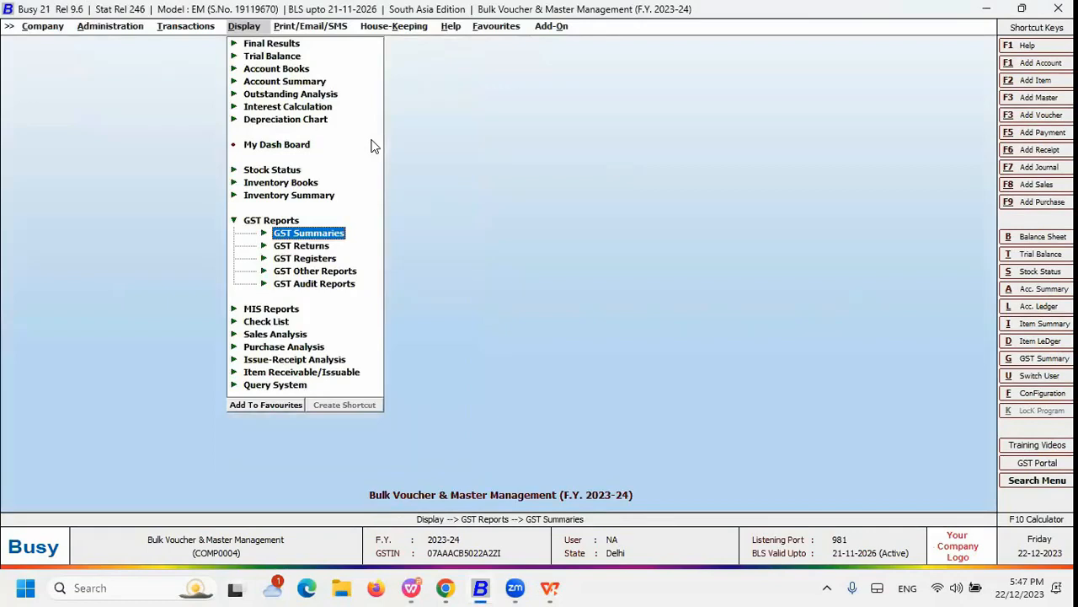
key(Down)
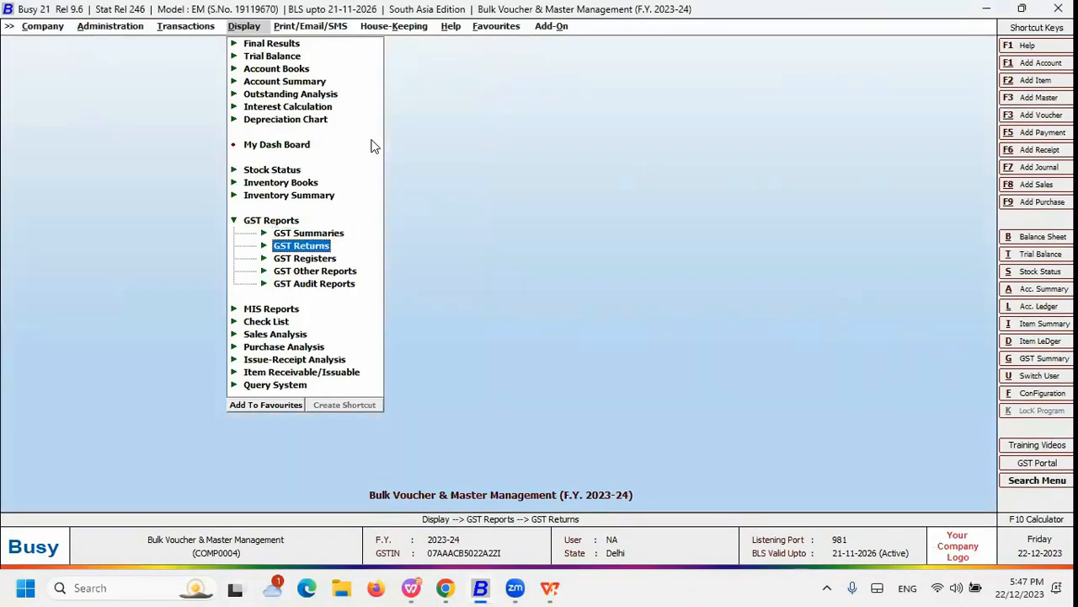
key(Return)
key(Down)
key(Return)
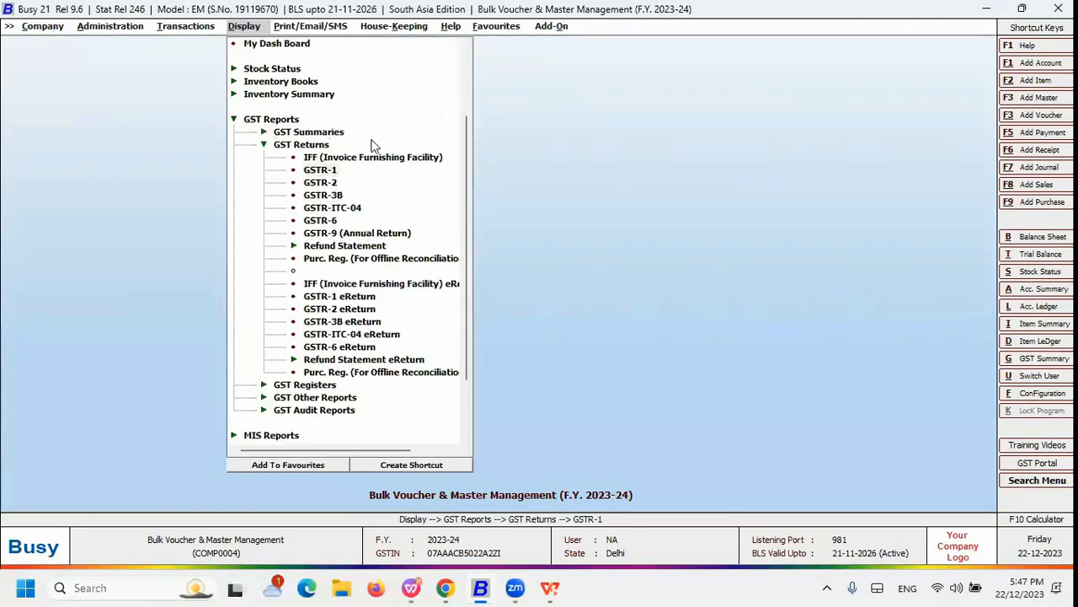
key(F2)
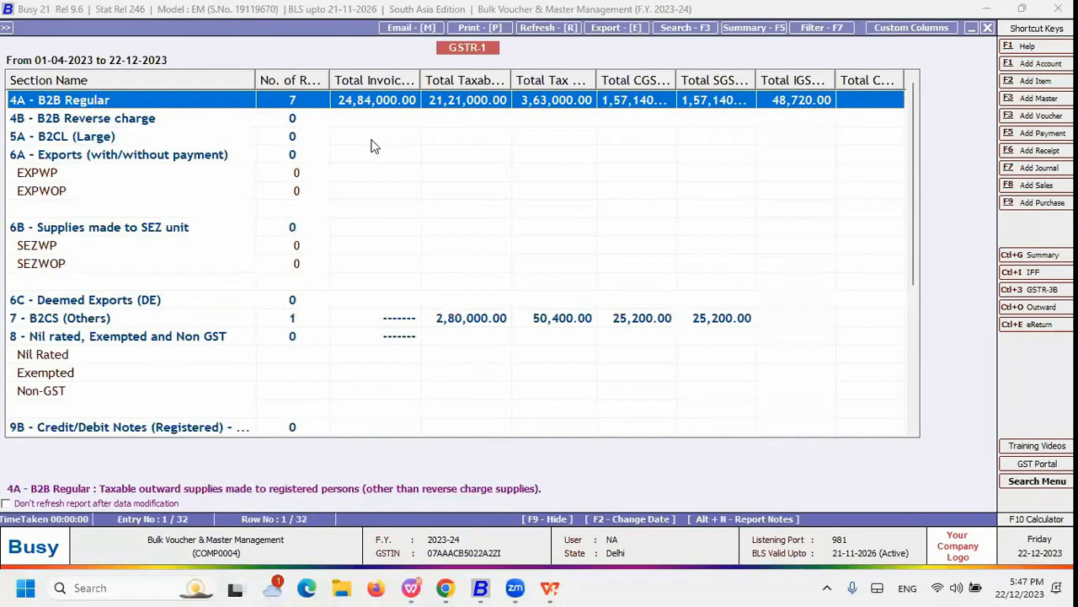
key(Escape)
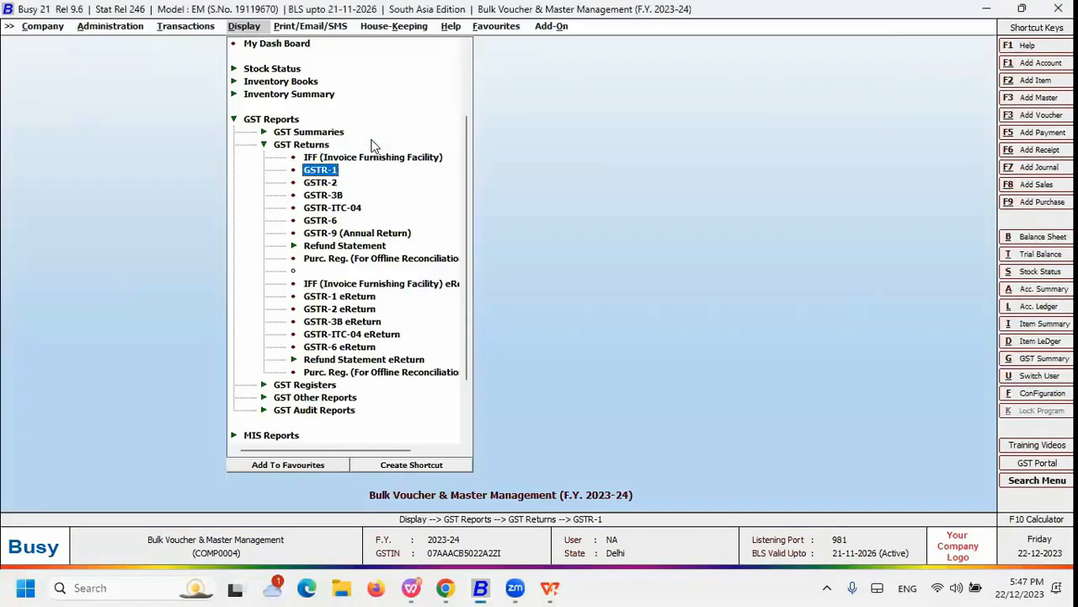
key(Escape)
key(Escape)
- Display the Bill-wise Profitability report from the MIS reports for 1-4-2023 to 22-12-2023, and close it
key(Down)
key(Down)
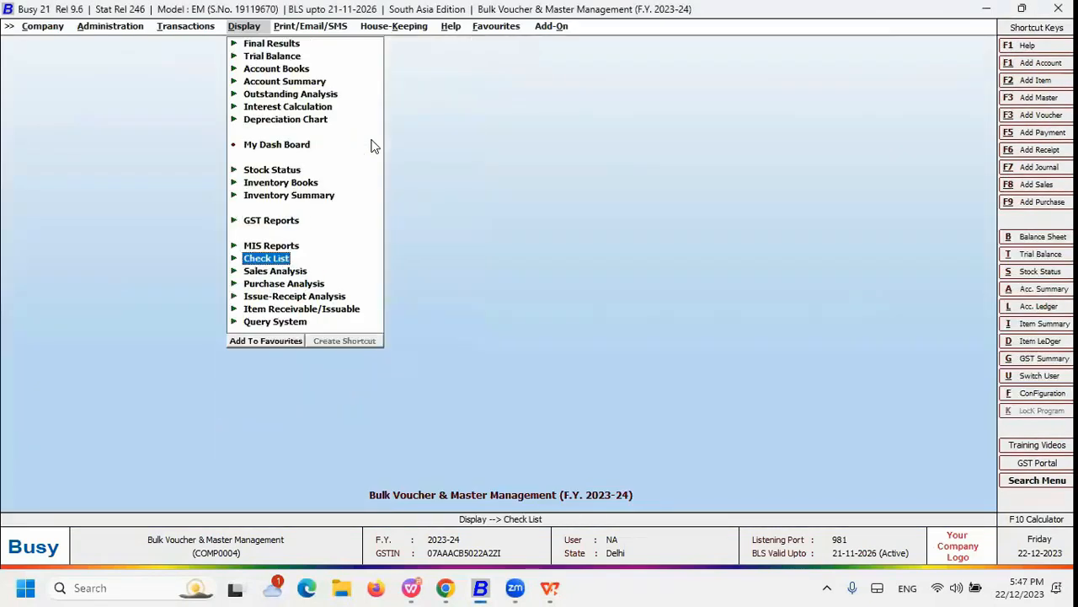
key(Up)
key(Return)
key(Down)
key(Down)
key(Down)
key(Down)
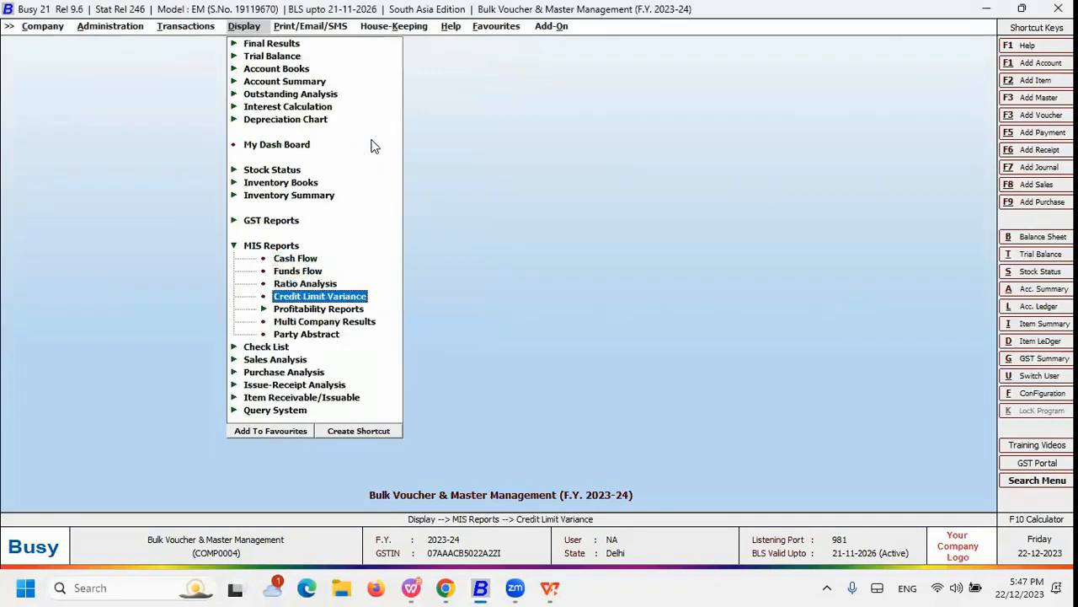
key(Down)
key(Return)
key(Down)
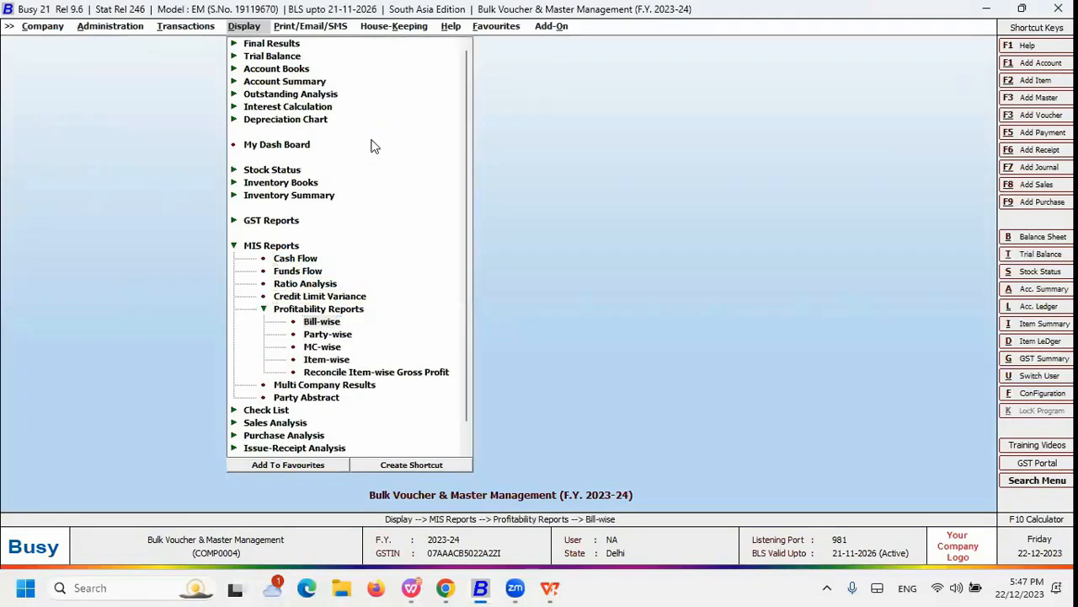
key(Return)
key(F2)
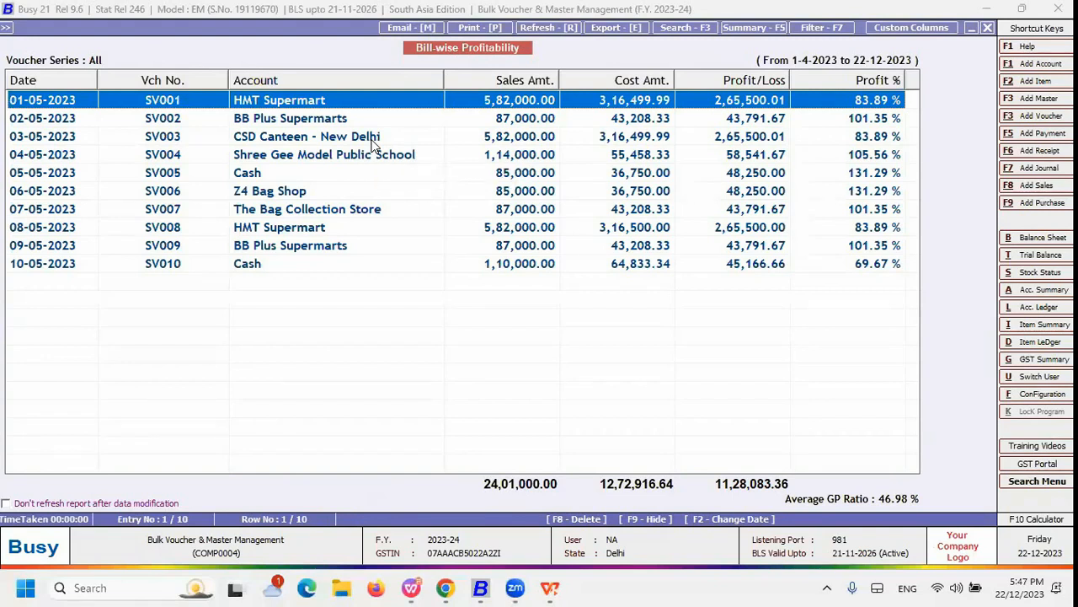
key(Escape)
key(Escape)
key(Escape)
key(Escape)
- Display the item-wise Standard-Date/Voucher-wise Sales Analysis on a date-wise basis for all items, and close it
key(Down)
key(Down)
key(Return)
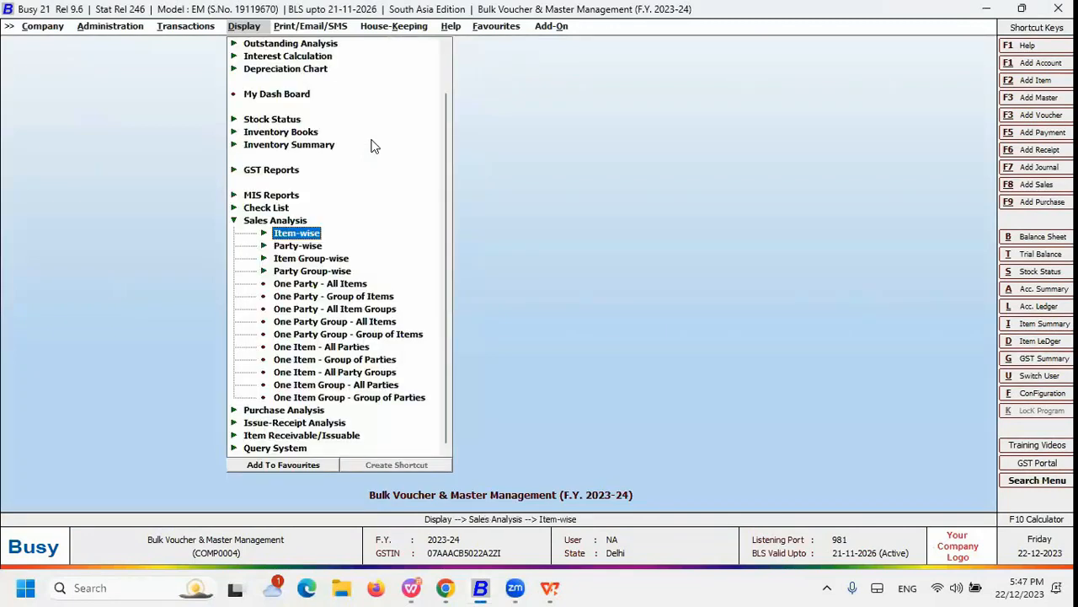
key(Down)
key(Down)
key(Up)
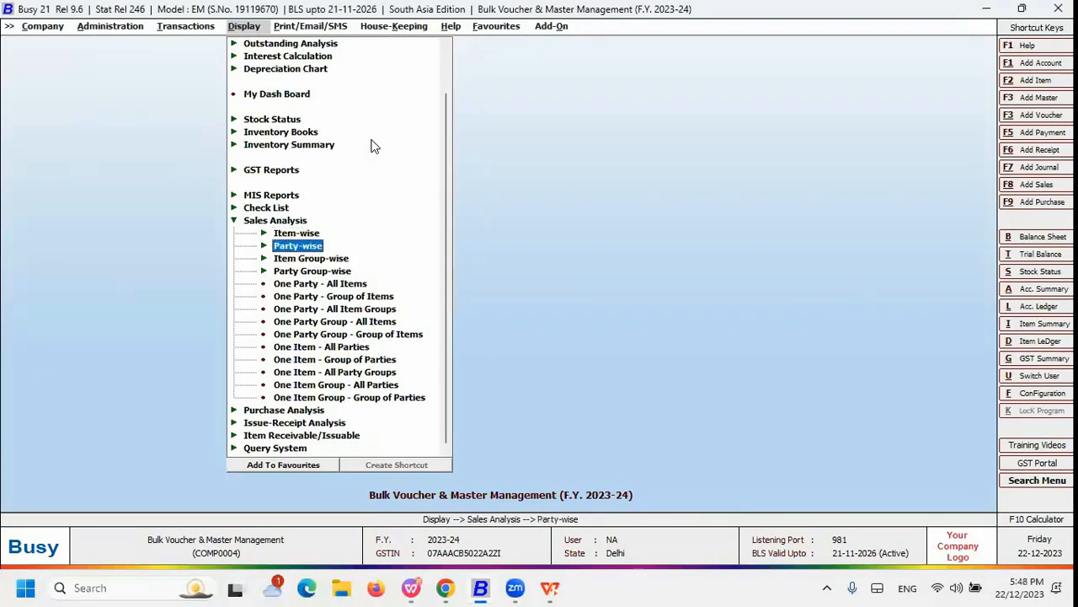
key(Up)
key(Return)
key(Return)
key(Return)
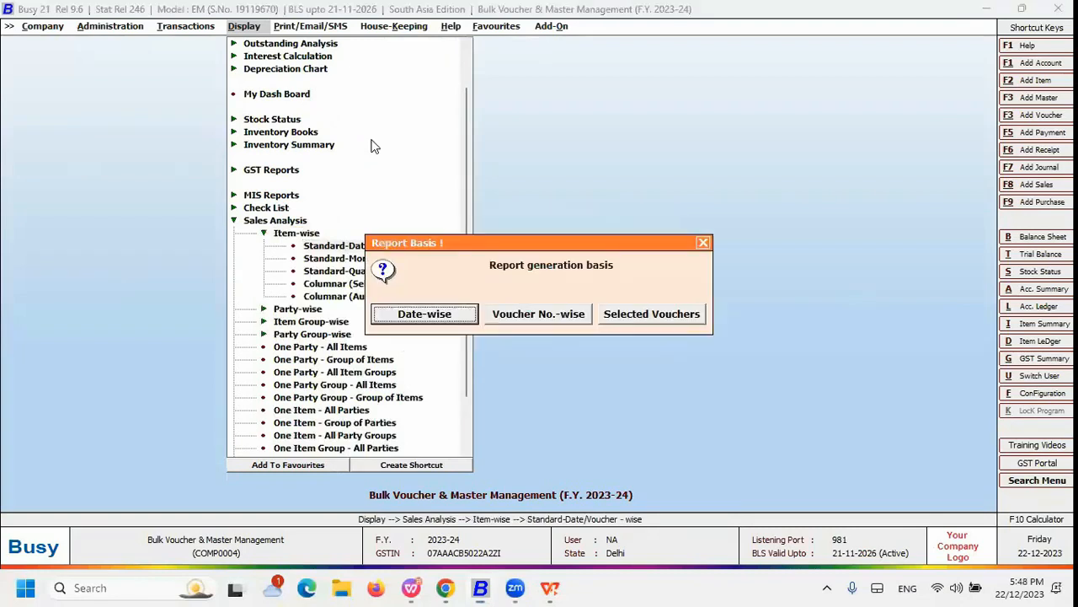
key(Return)
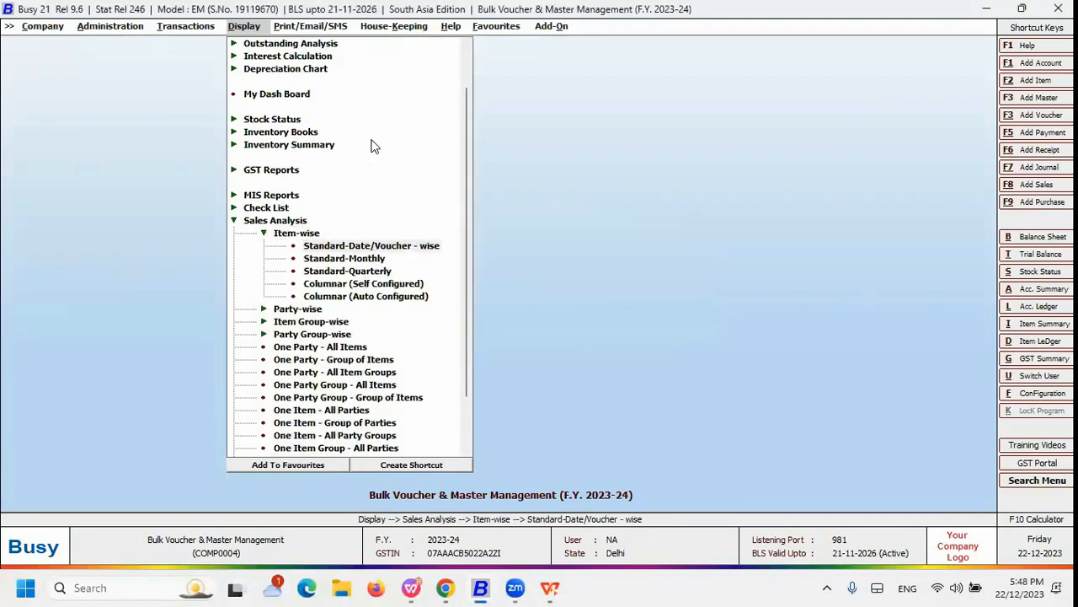
key(F2)
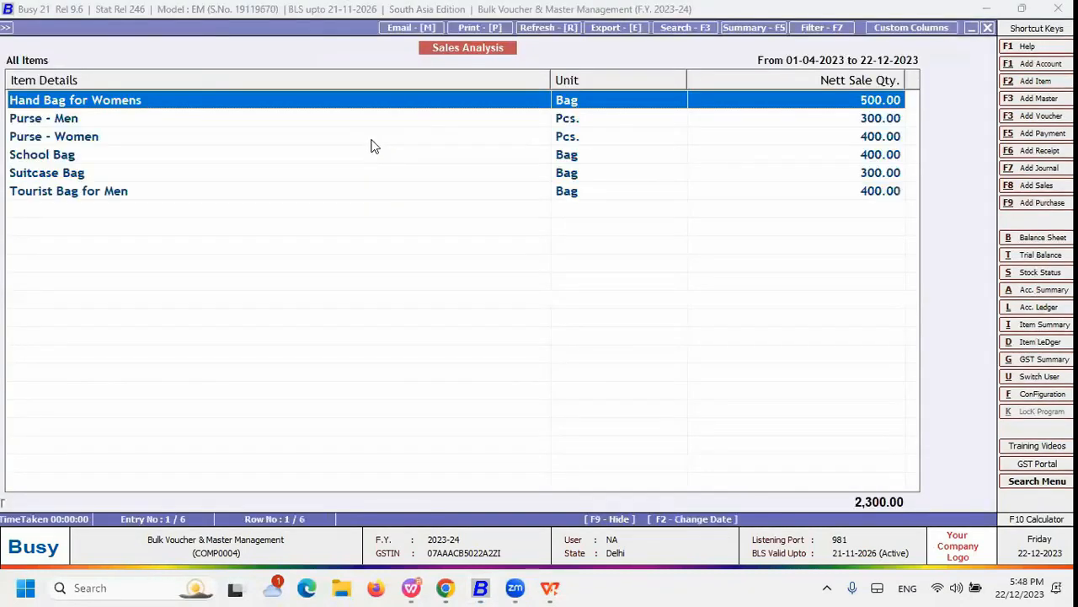
key(Escape)
key(Escape)
key(Escape)
key(Escape)
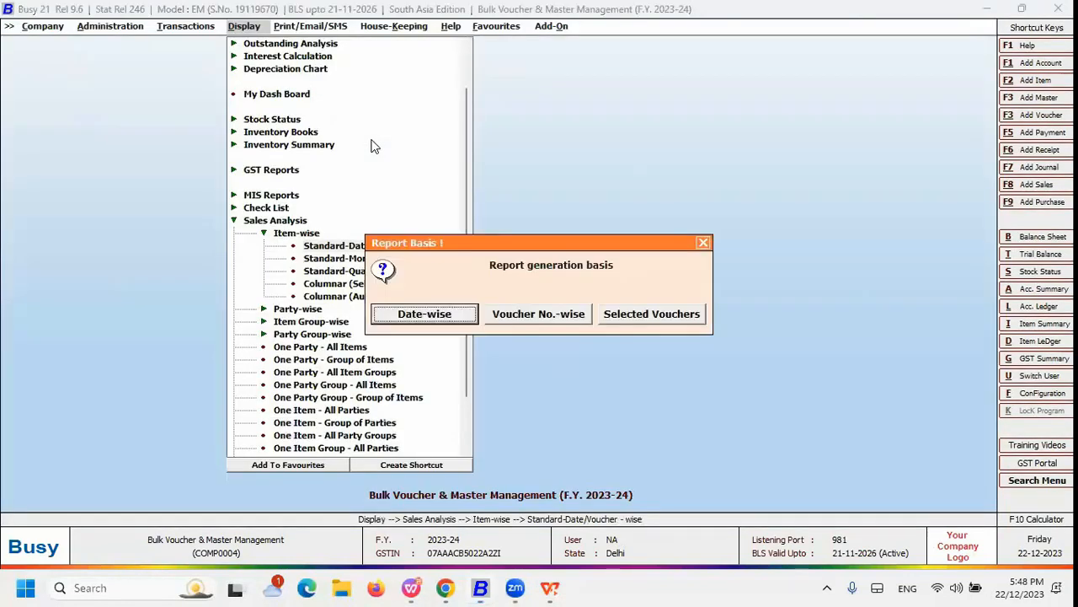
- Display the Purchase Register from the standard inventory registers for all voucher series, 1-4-2023 to 22-12-2023
key(Up)
key(Up)
key(Up)
key(Up)
key(Up)
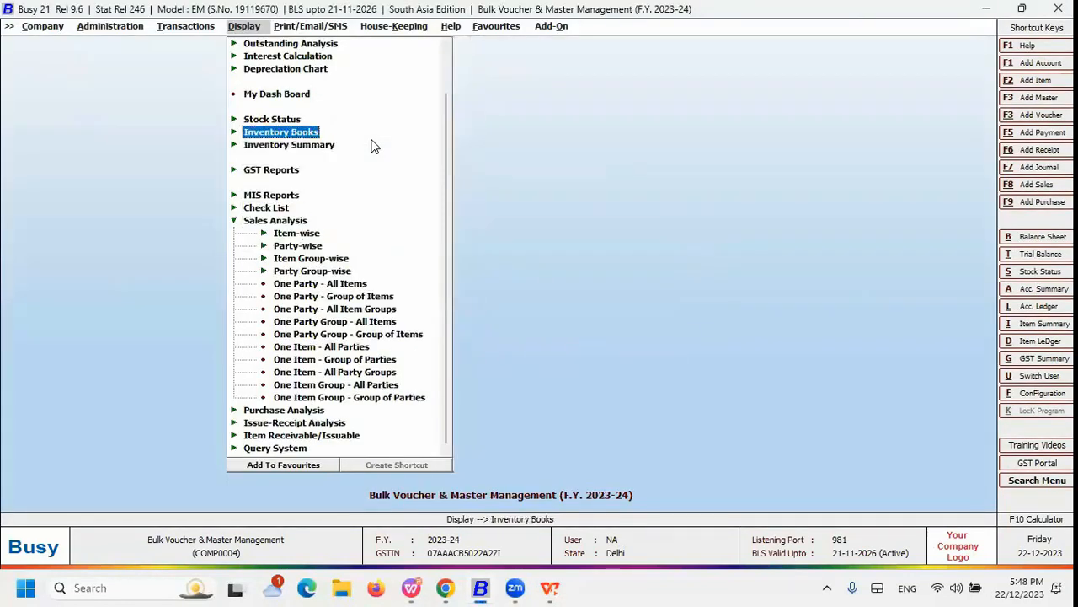
key(Return)
key(Down)
key(Down)
key(Down)
key(Down)
key(Down)
key(Return)
key(Down)
key(Return)
key(Return)
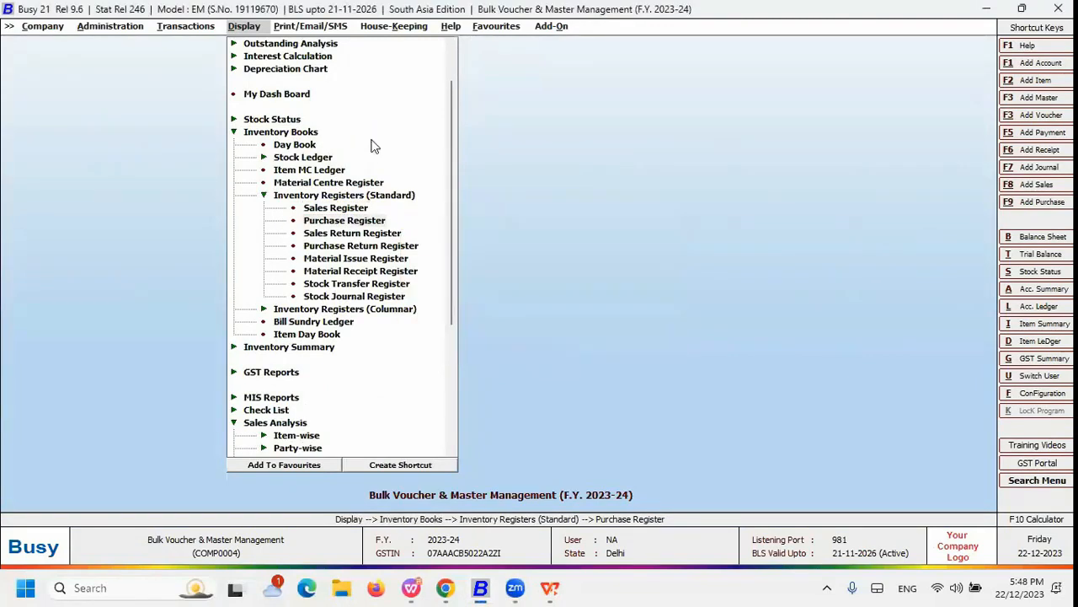
key(Return)
key(F2)
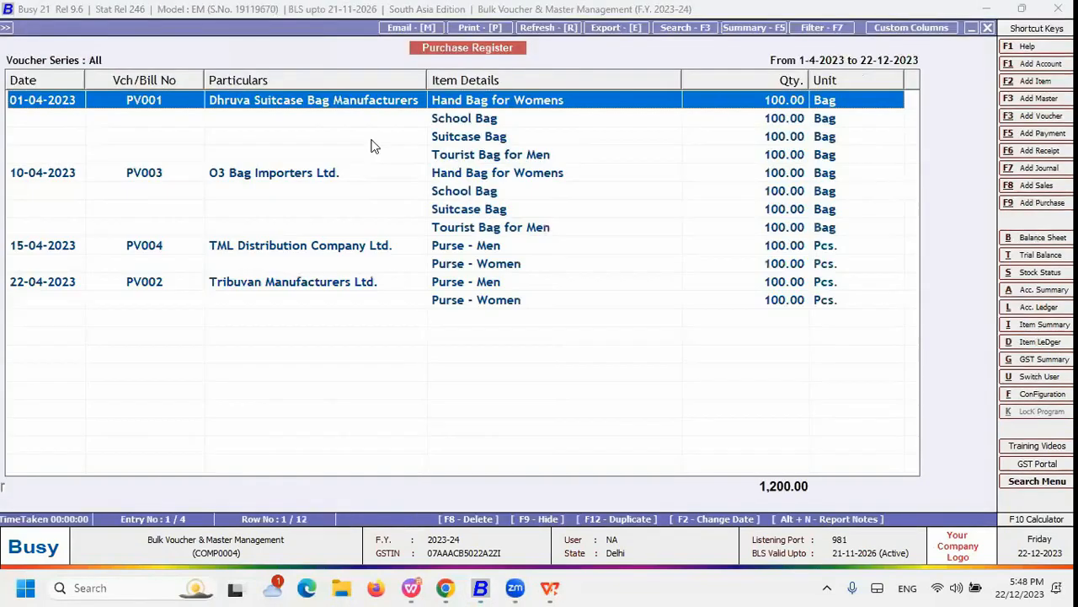
key(Down)
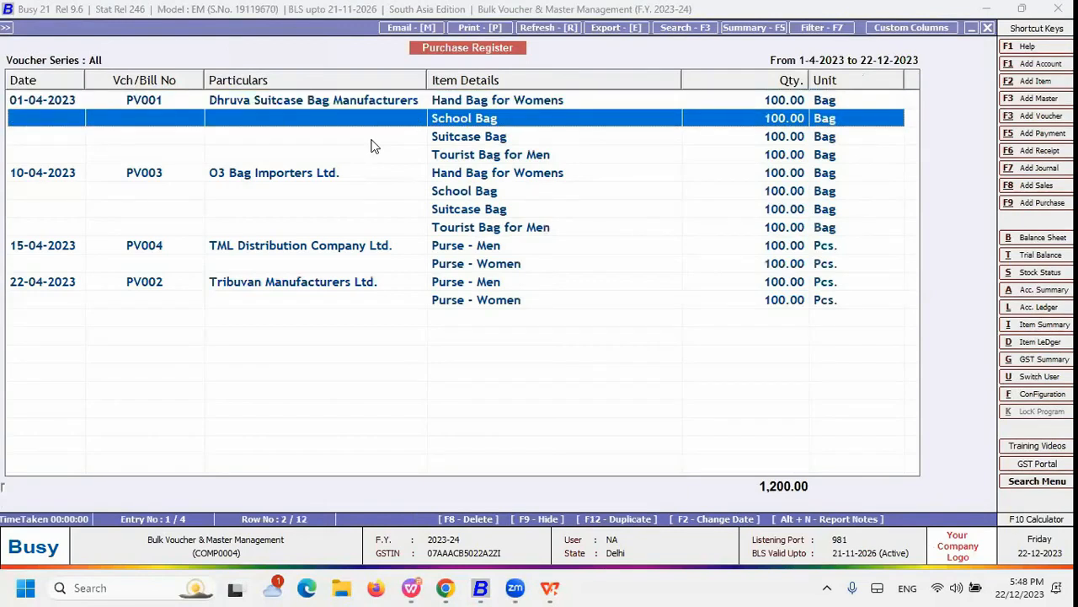
- Set Show Value of Items to Y for the Purchase Register and regenerate the report
key(Escape)
key(Return)
key(Return)
key(Return)
key(Return)
key(Return)
key(Return)
text(y)
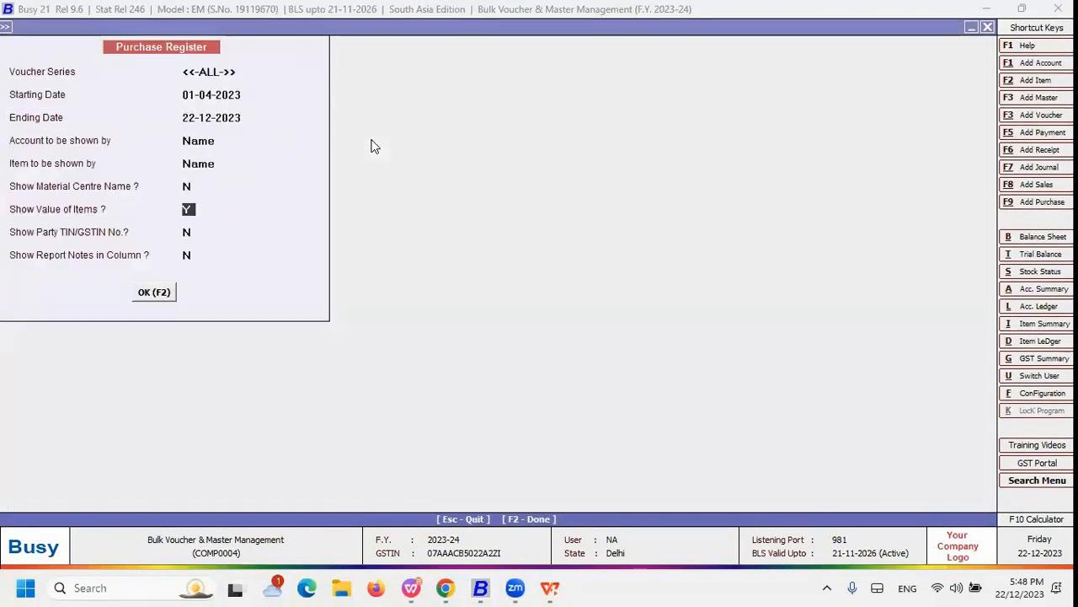
key(F2)
- Examine the item quantity, Price and Amount columns of the Purchase Register
key(Right)
key(Right)
key(Right)
key(Right)
key(Right)
key(Right)
key(Right)
key(Right)
key(Right)
key(Right)
key(Right)
key(Right)
key(Right)
key(Right)
key(Right)
key(Right)
key(Right)
key(Right)
key(Right)
key(Right)
key(Right)
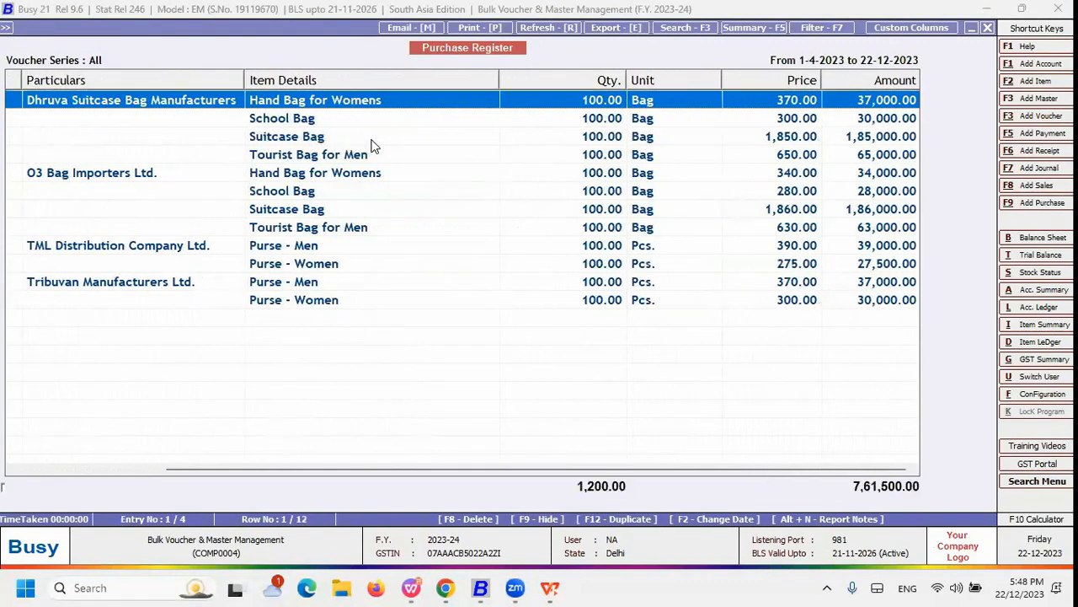
- Replace the Purchase Register with the standard Sales Register for all parties and all voucher series, 1-4-2023 to 22-12-2023, and close it
key(Escape)
key(Escape)
key(Escape)
key(Escape)
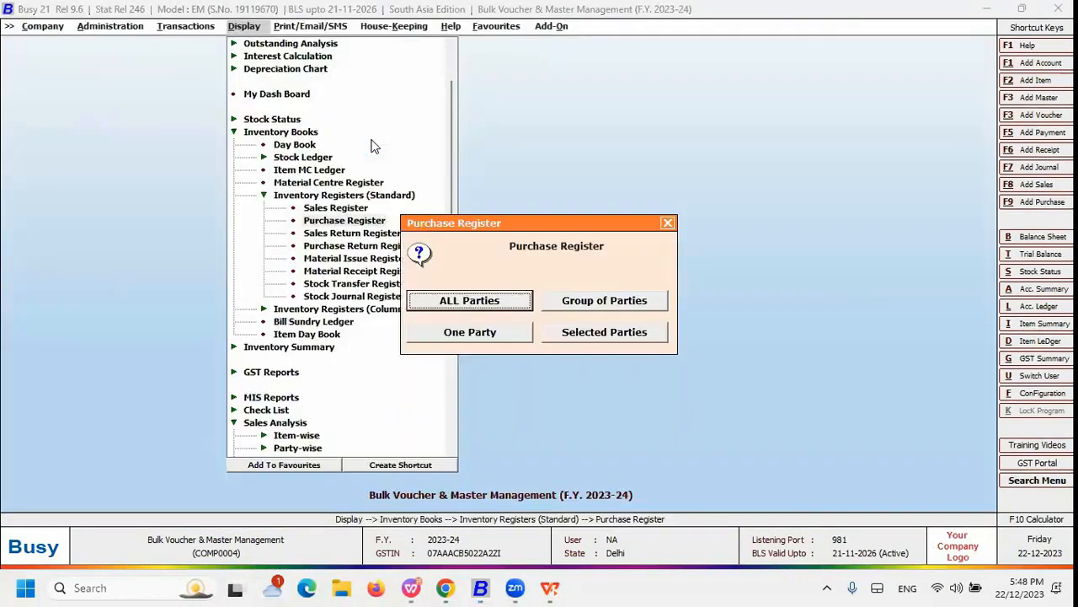
key(Up)
key(Return)
key(Return)
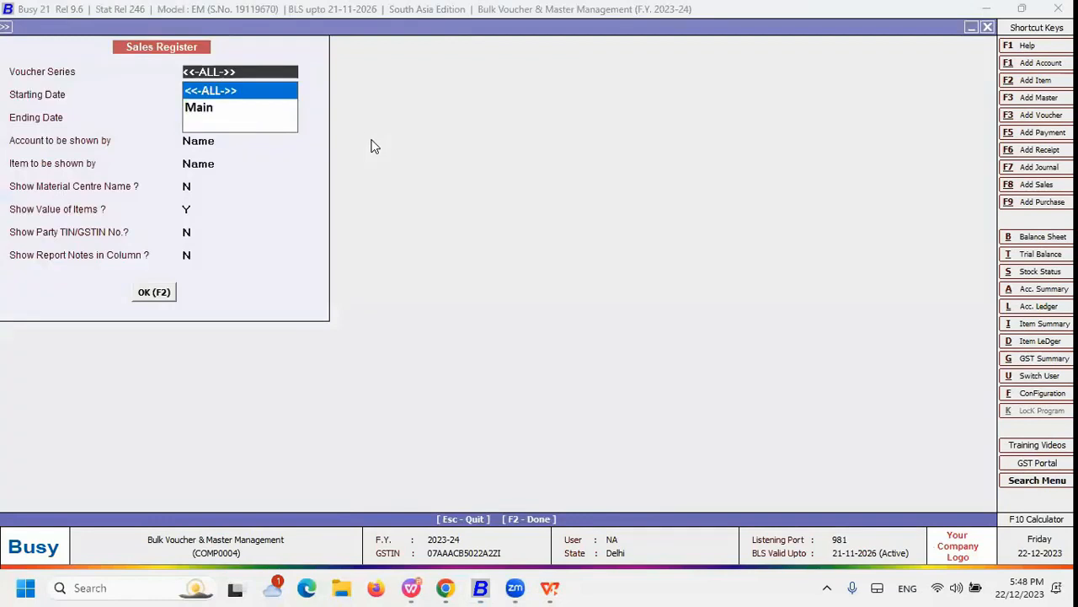
key(F2)
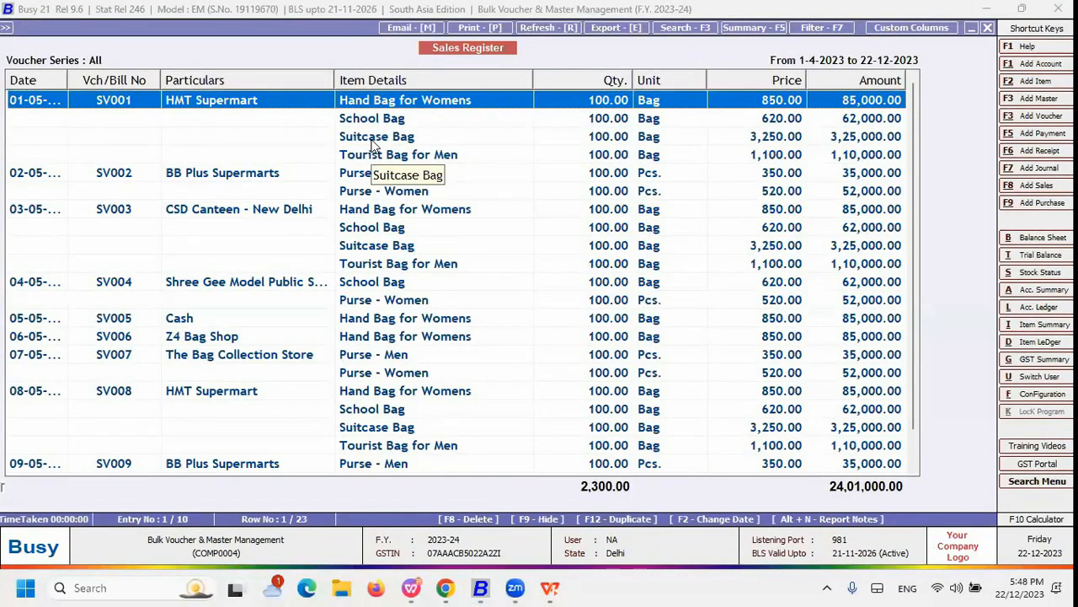
key(Escape)
key(Escape)
key(Escape)
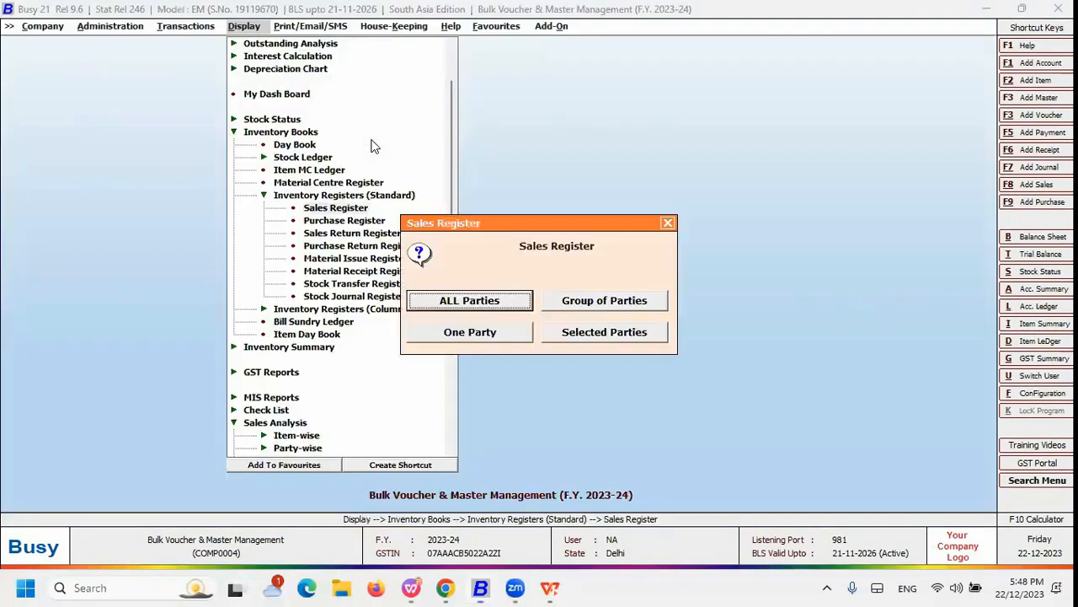
key(Escape)
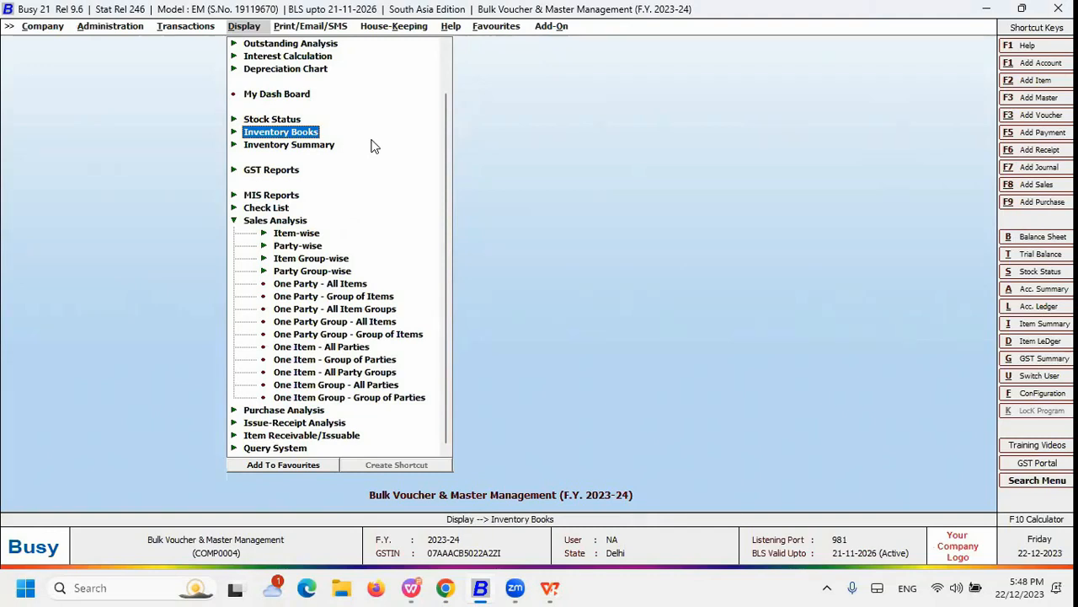
- Display the Balance Sheet from the final results for 22-12-2023 to 22-12-2023 with second-level group details
key(Escape)
key(Up)
key(Up)
key(Up)
key(Up)
key(Up)
key(Up)
key(Up)
key(Up)
key(Up)
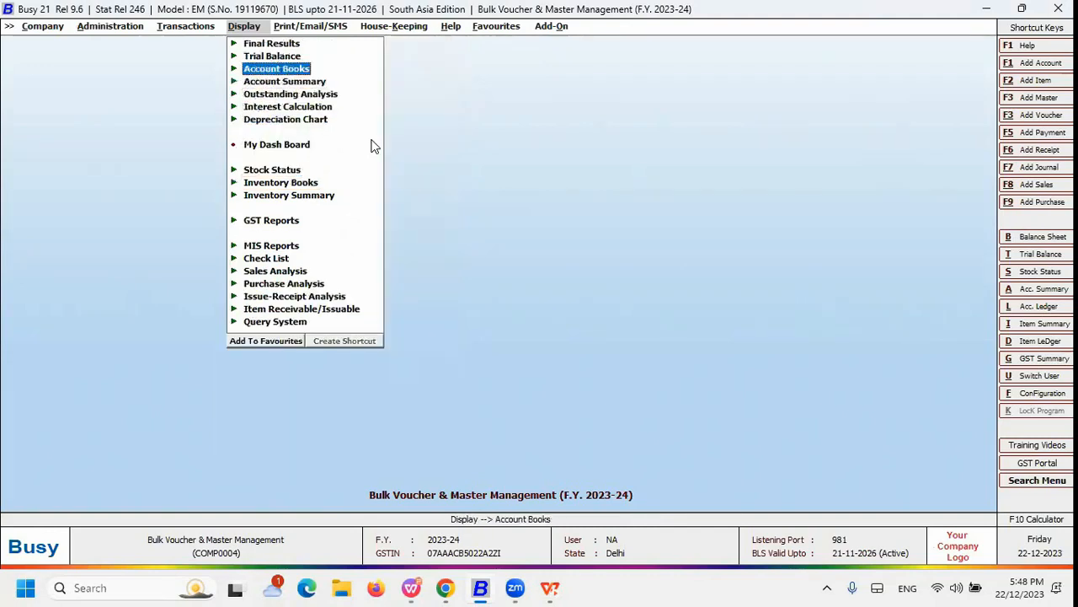
key(Return)
key(Return)
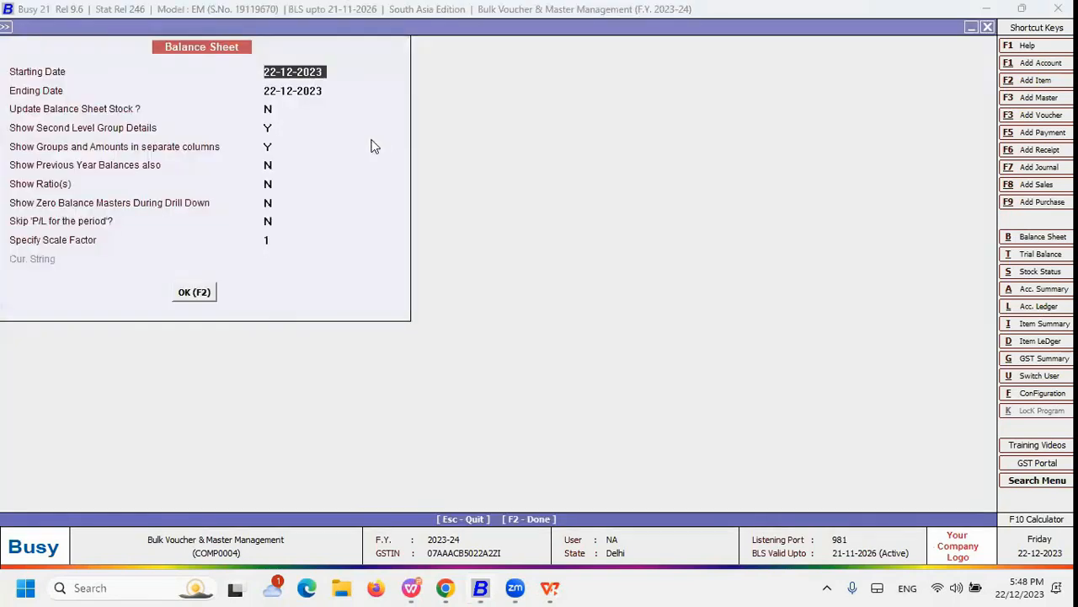
key(F2)
- Examine the Balance Sheet's profit, fixed assets, current assets, duties and taxes, and sundry creditors amounts, and close the report
key(Right)
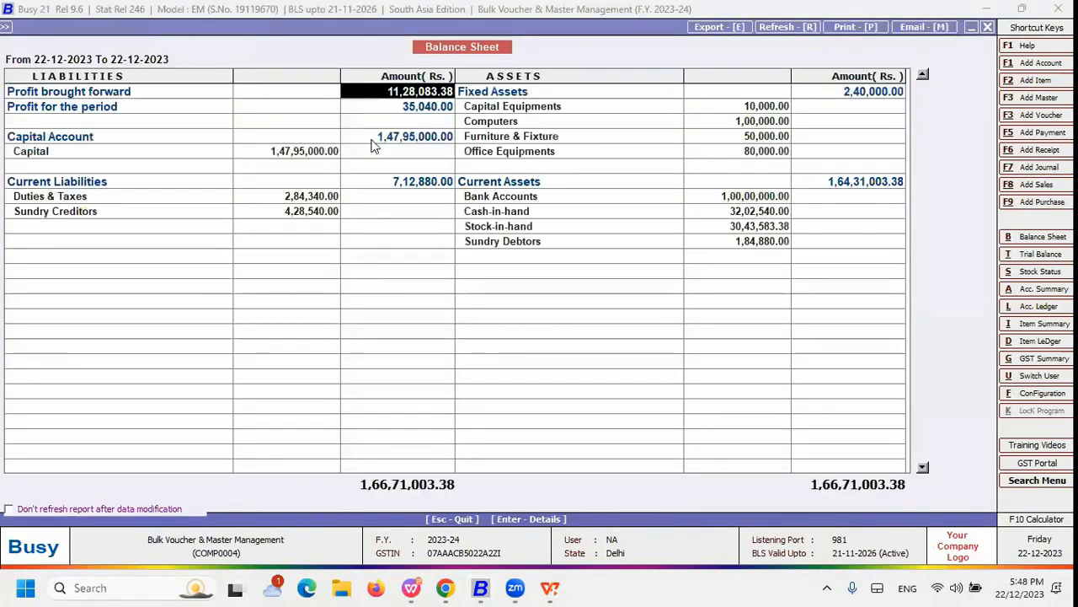
key(Right)
key(Down)
key(Right)
key(Down)
key(Left)
key(Left)
key(Down)
key(Down)
key(Right)
key(Right)
key(Down)
key(Down)
key(Down)
key(Down)
key(Left)
key(Left)
key(Up)
key(Up)
key(Right)
key(Right)
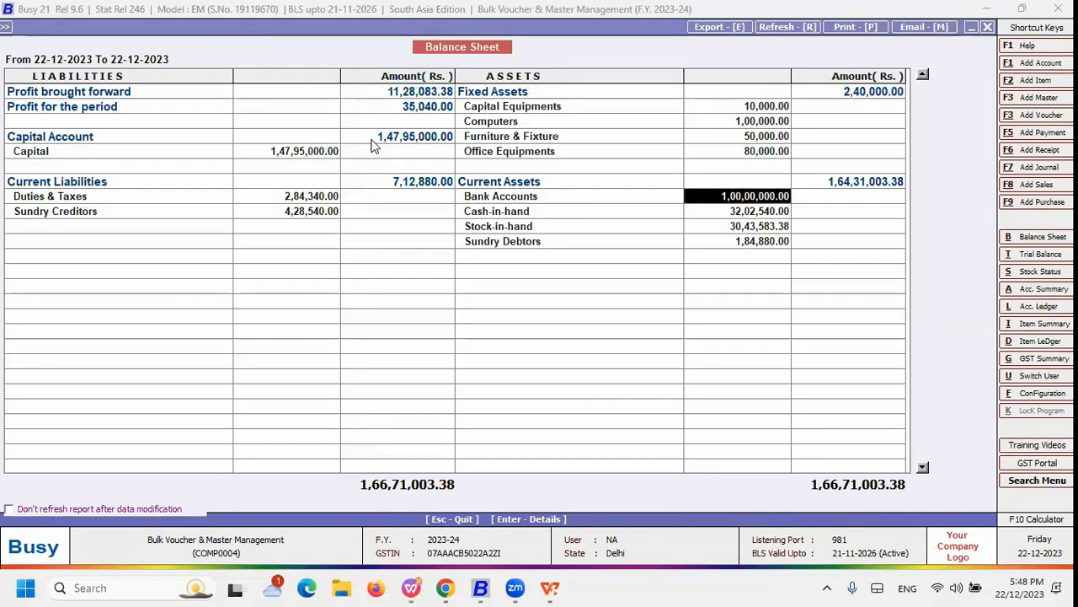
key(Down)
key(Left)
key(Up)
key(Left)
key(Left)
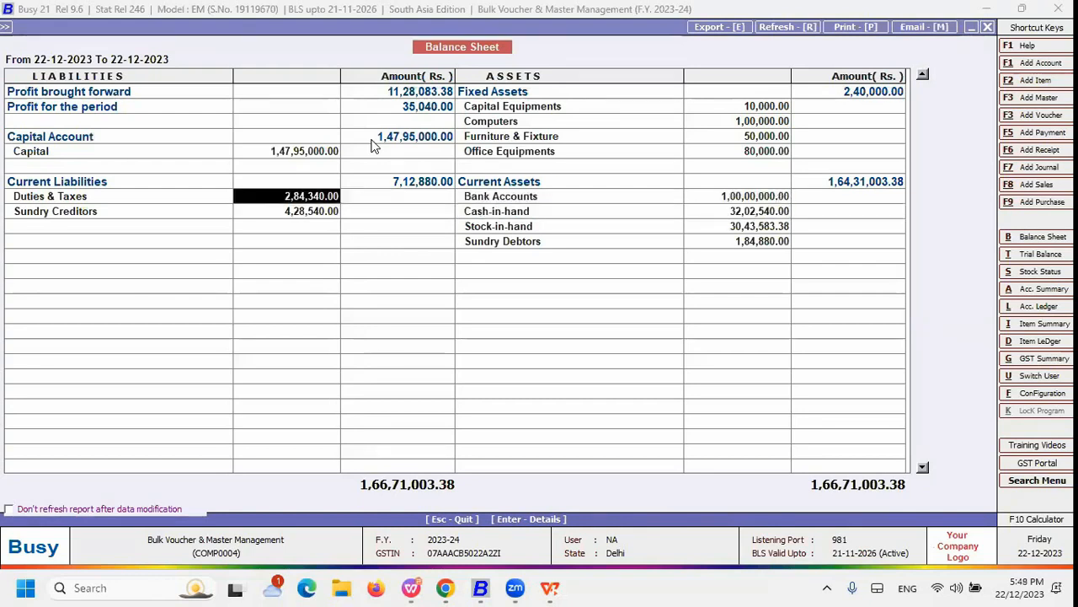
key(Down)
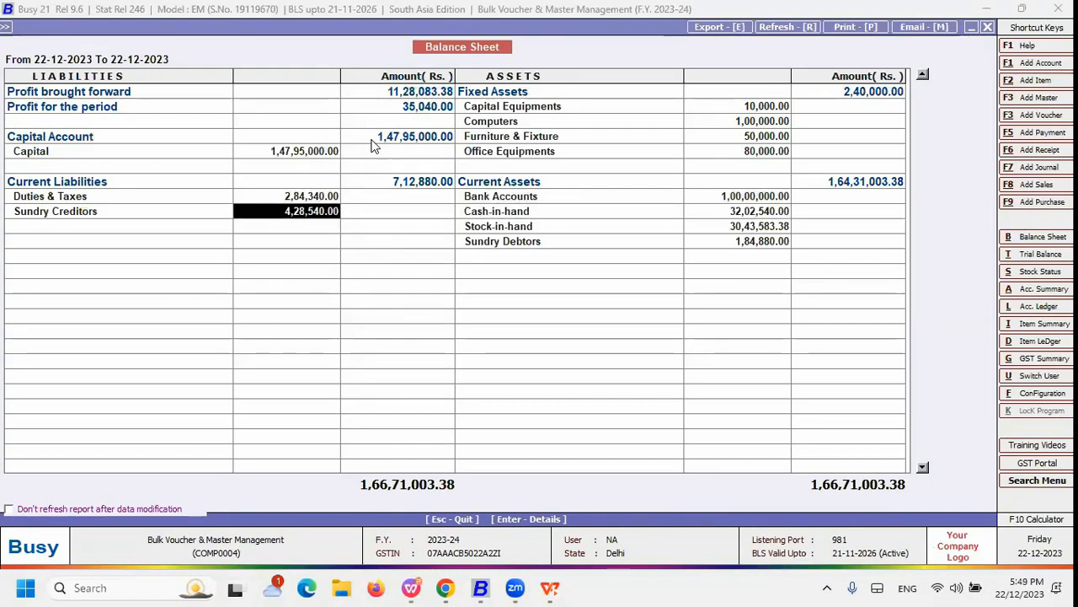
key(Up)
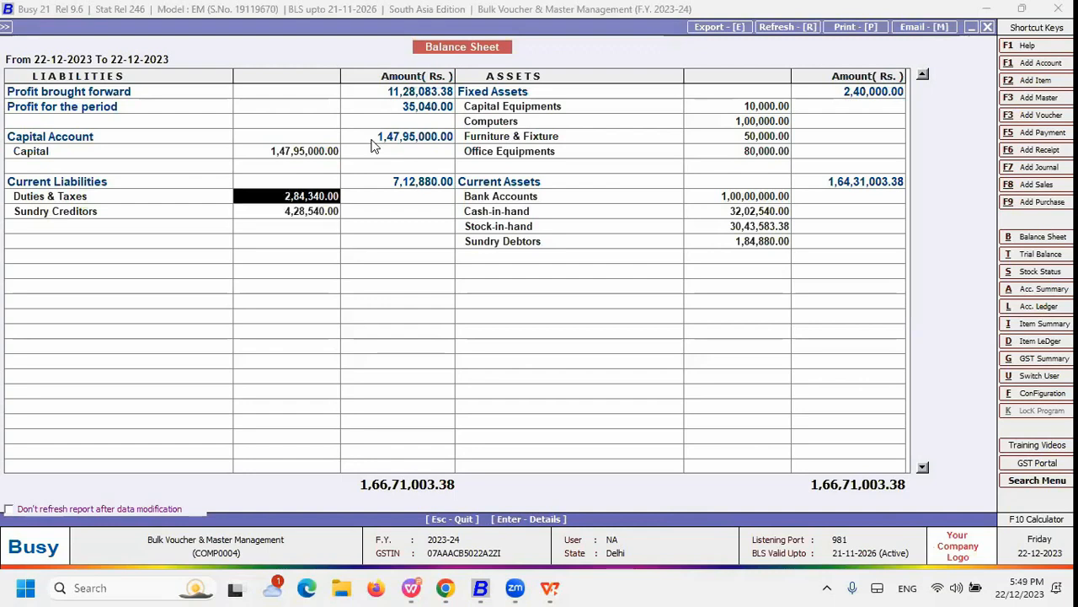
key(Escape)
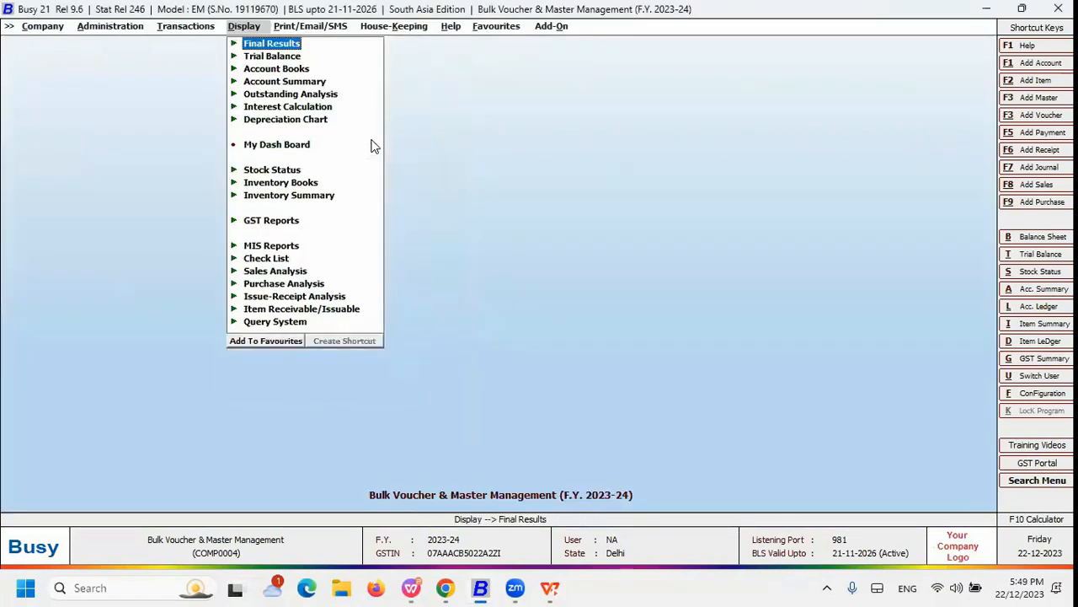
key(Left)
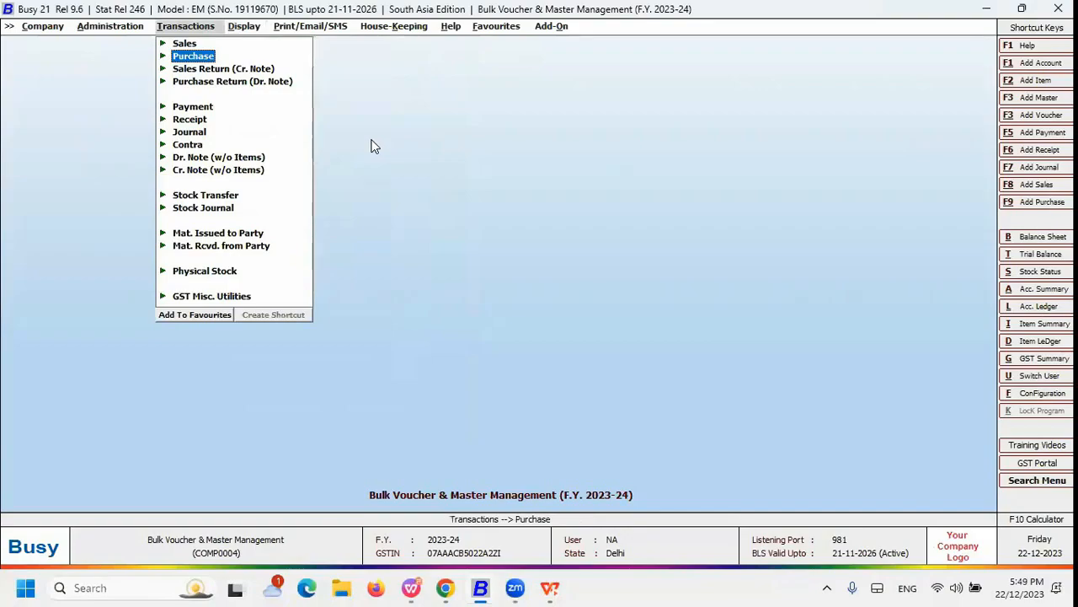